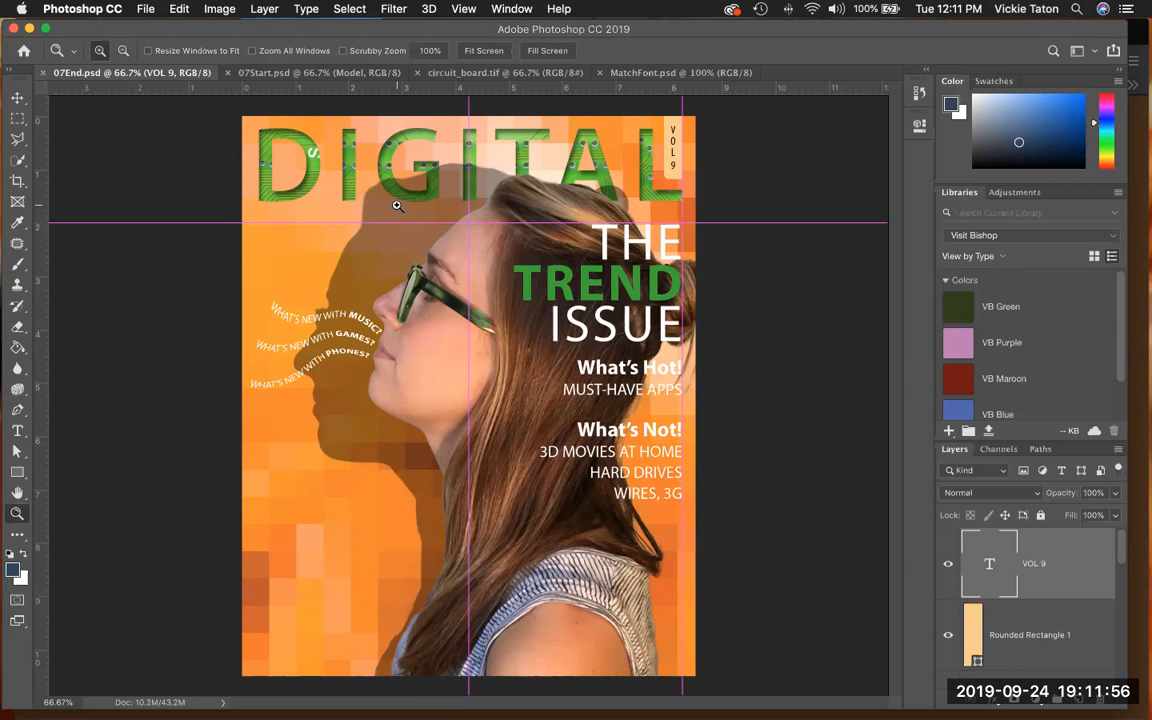
# - Save 07Start.psd as 07working.psd on the Desktop in Photoshop format, with layers and maximized compatibility
pyautogui.click(281, 73)
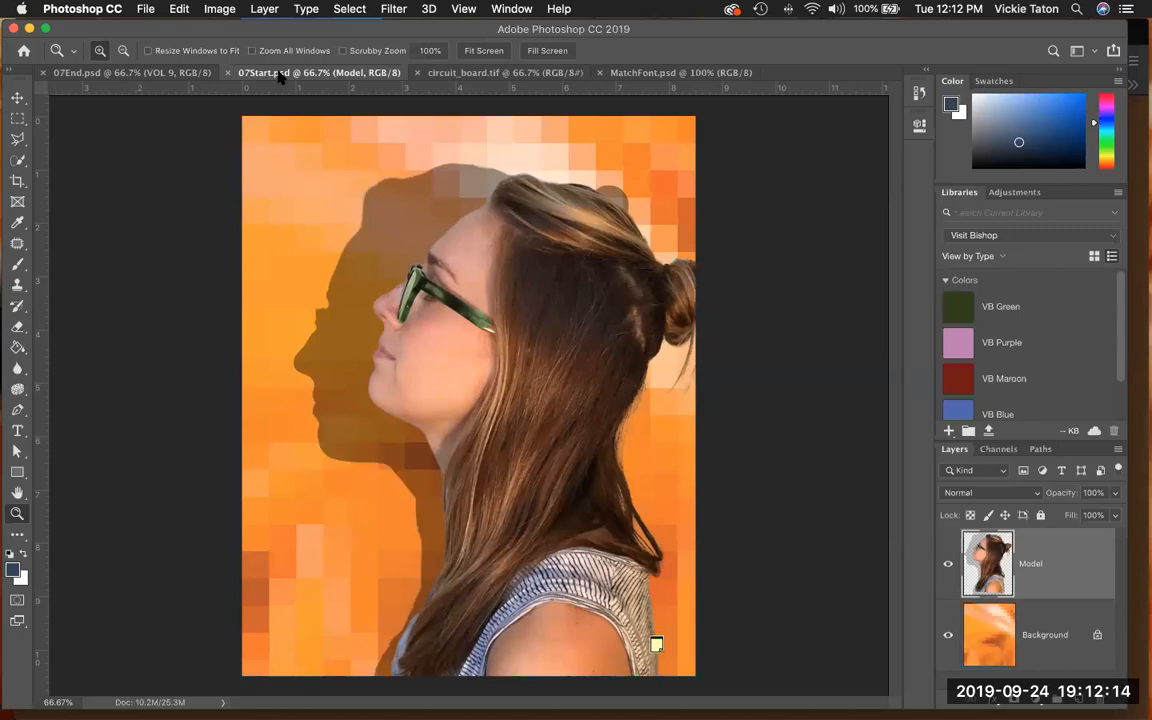
pyautogui.click(133, 9)
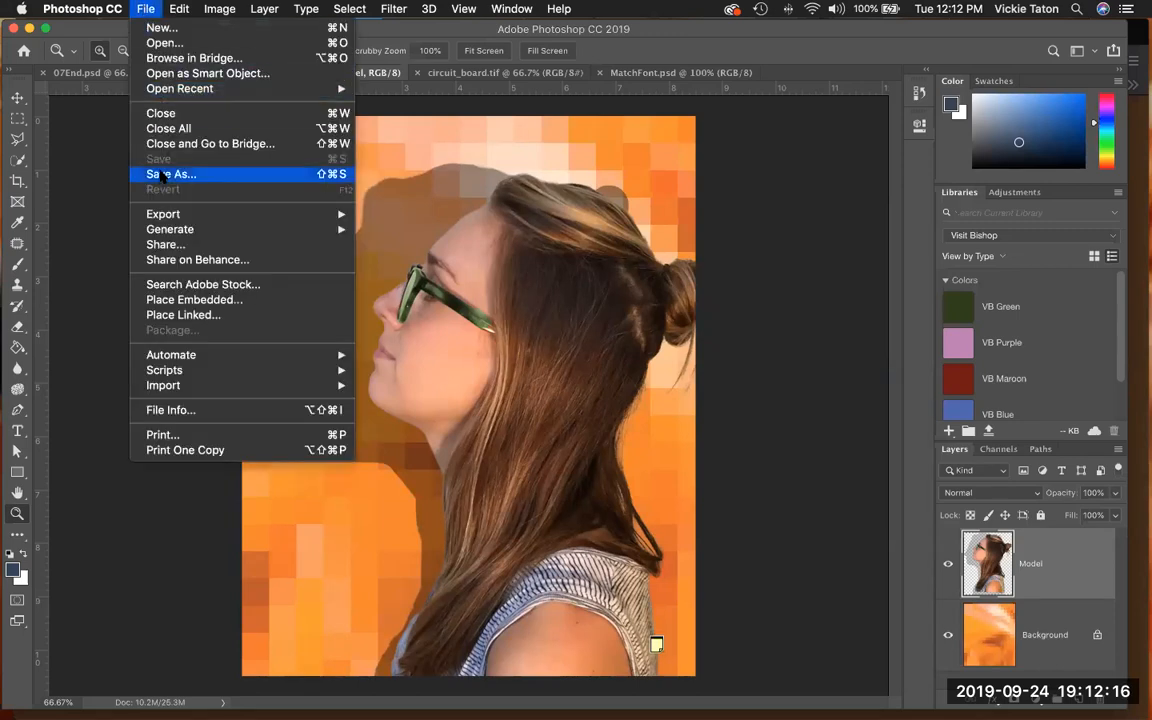
pyautogui.click(162, 175)
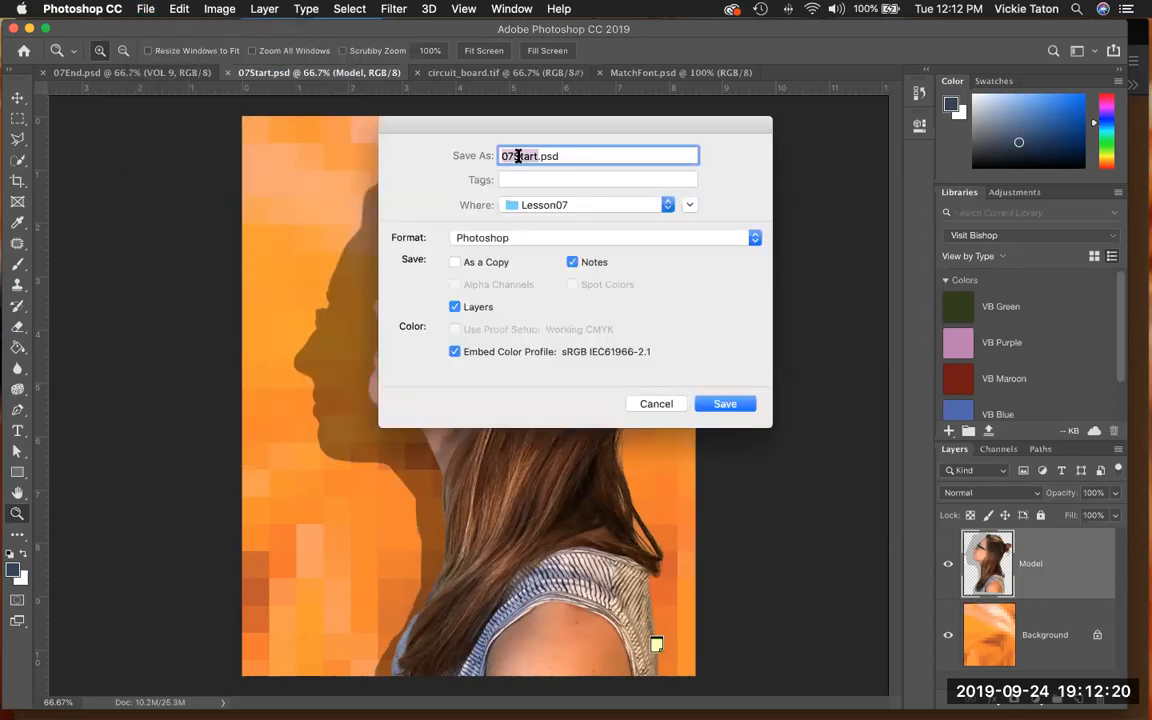
pyautogui.write('0')
pyautogui.write('7')
pyautogui.write('working')
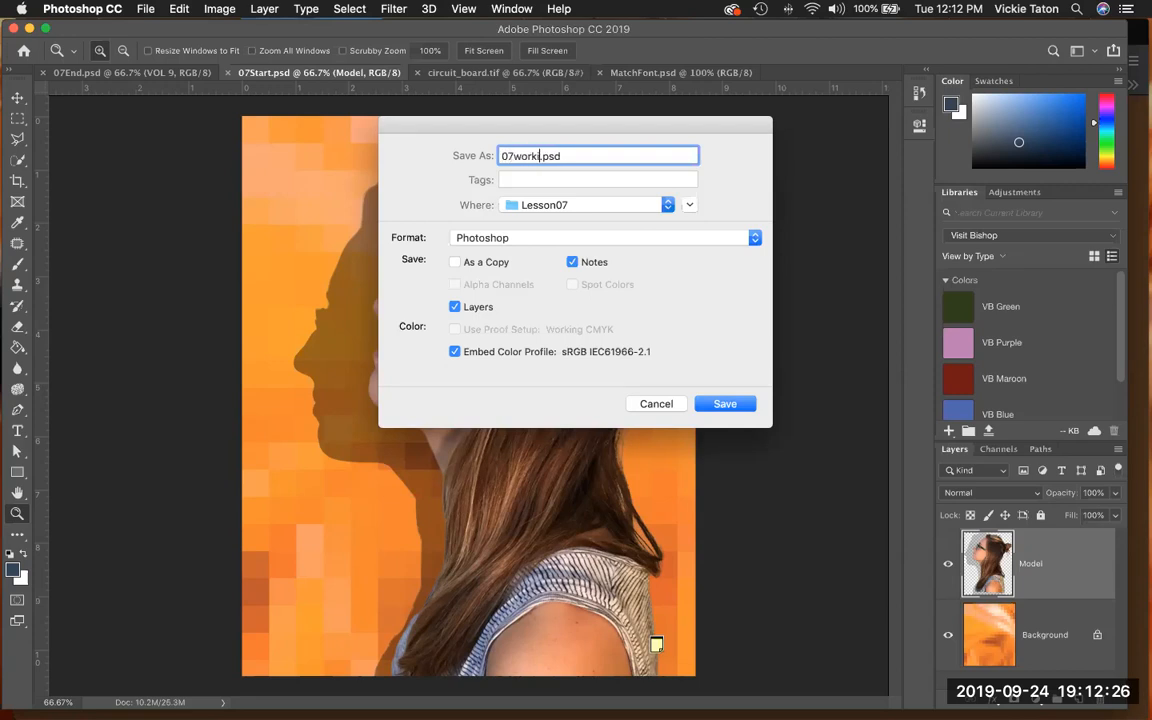
pyautogui.click(667, 204)
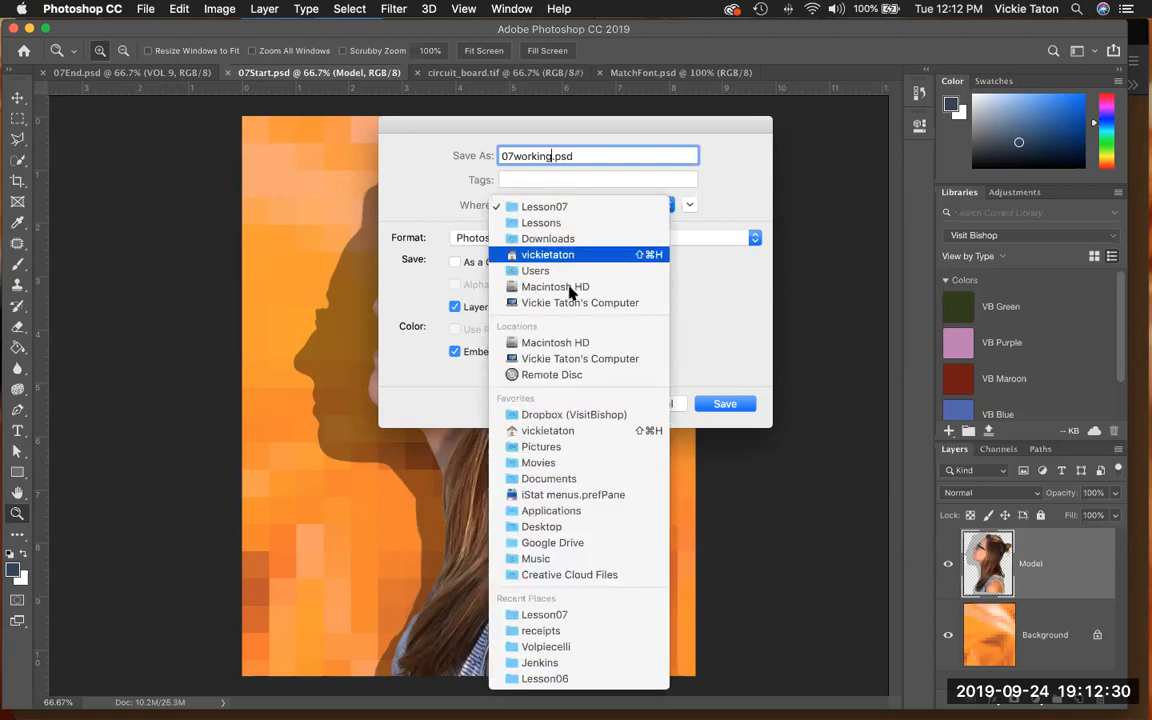
pyautogui.click(570, 527)
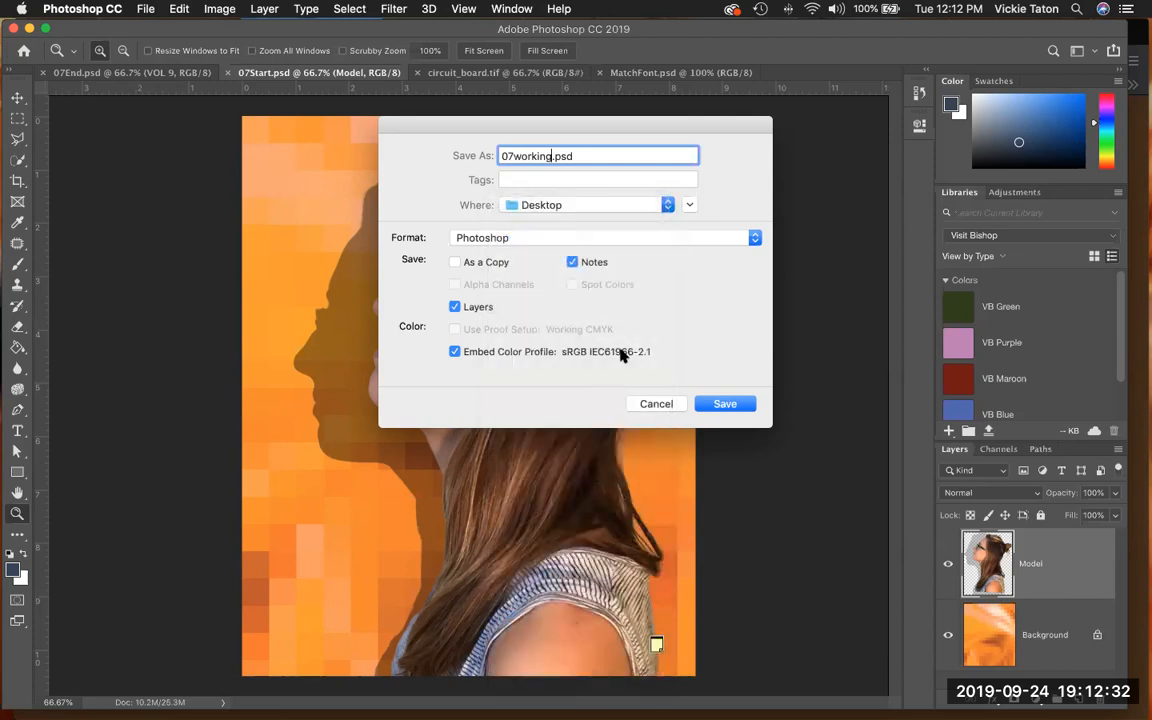
pyautogui.click(726, 404)
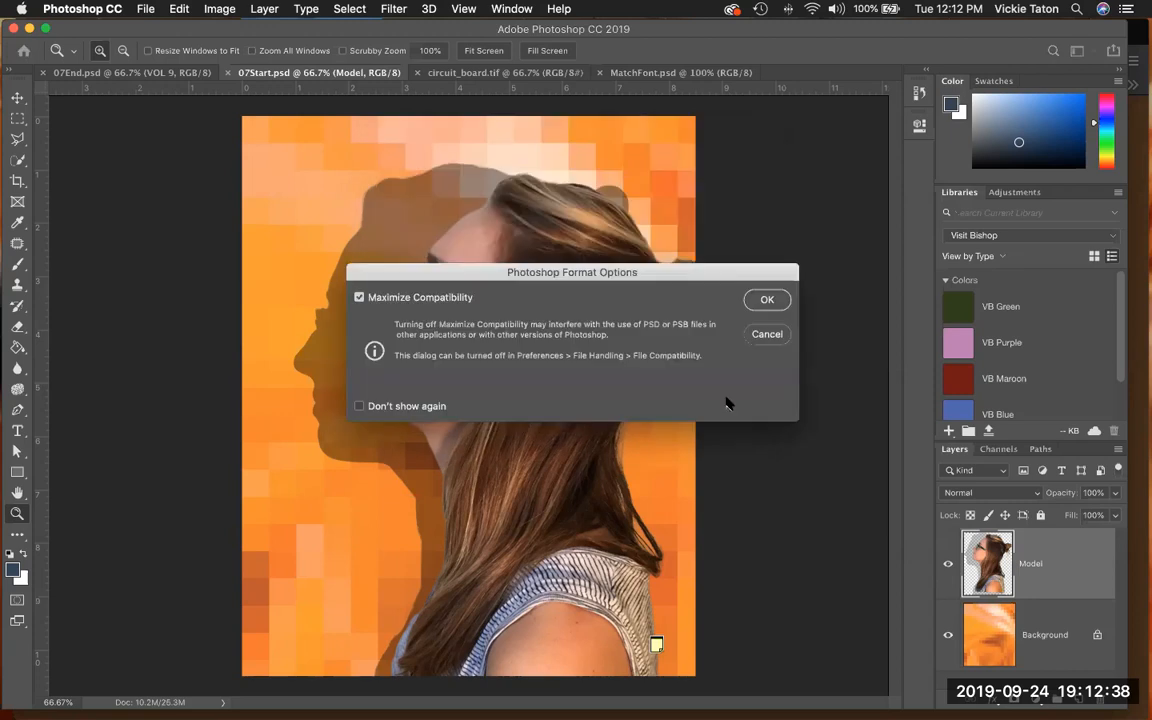
pyautogui.click(762, 300)
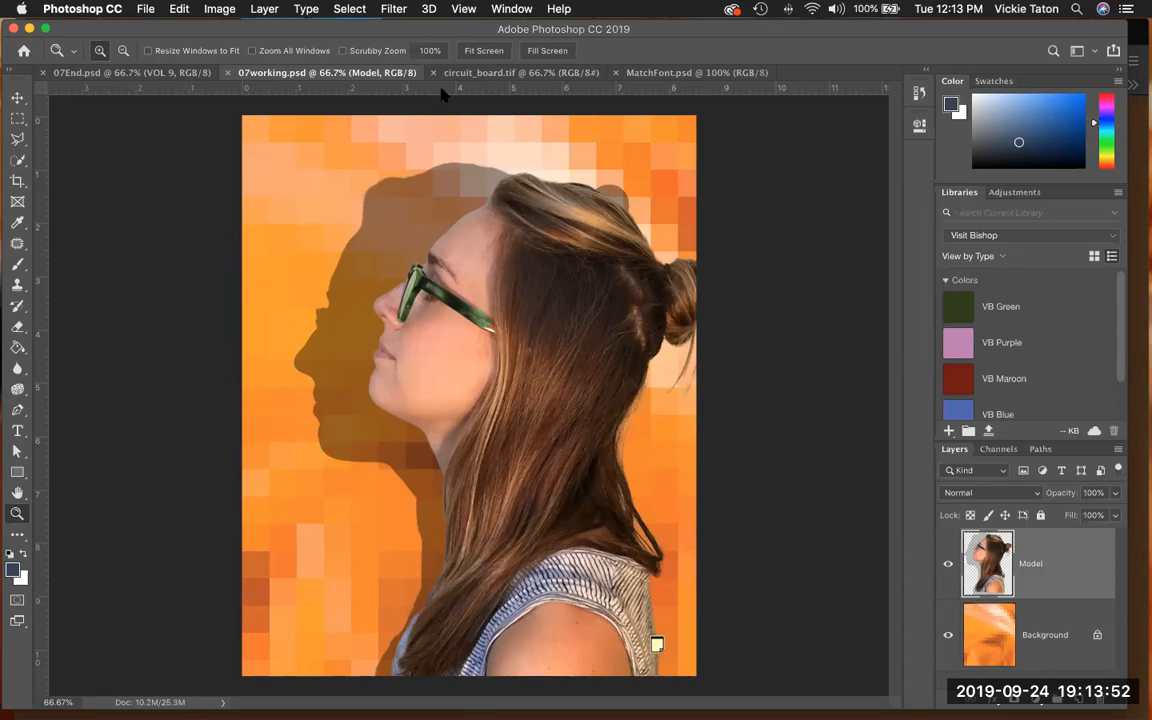
# - Check that rulers are enabled and set the ruler units to Inches in the preferences
pyautogui.click(464, 10)
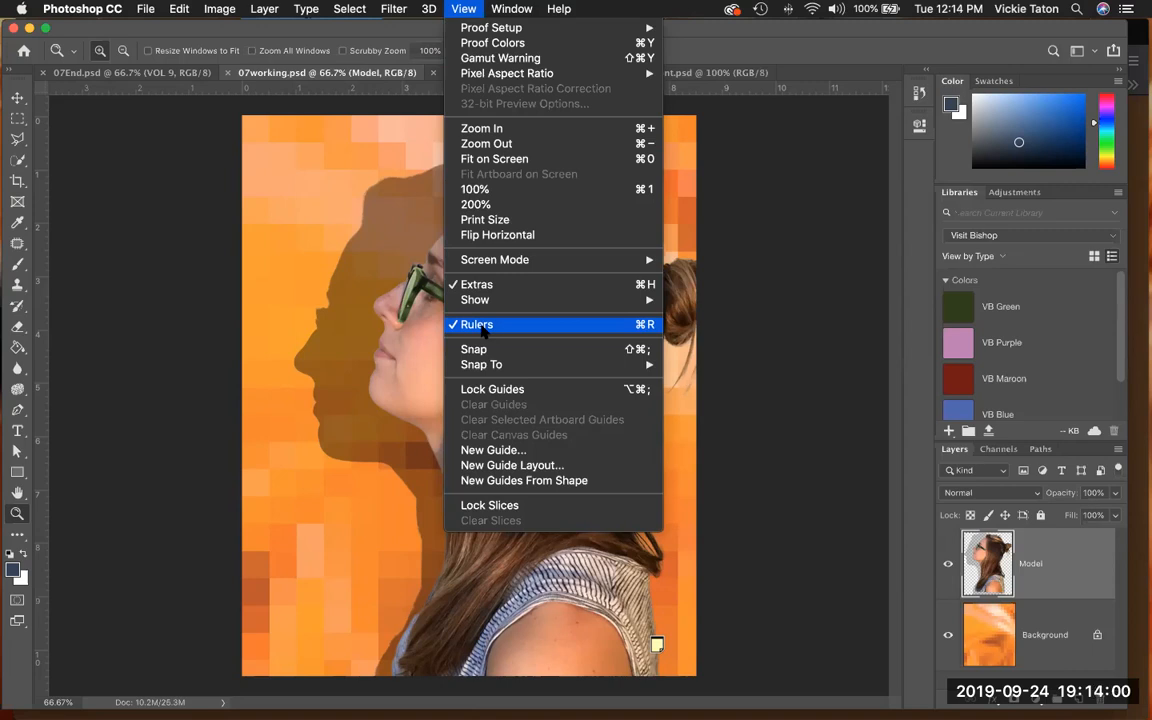
pyautogui.click(242, 93)
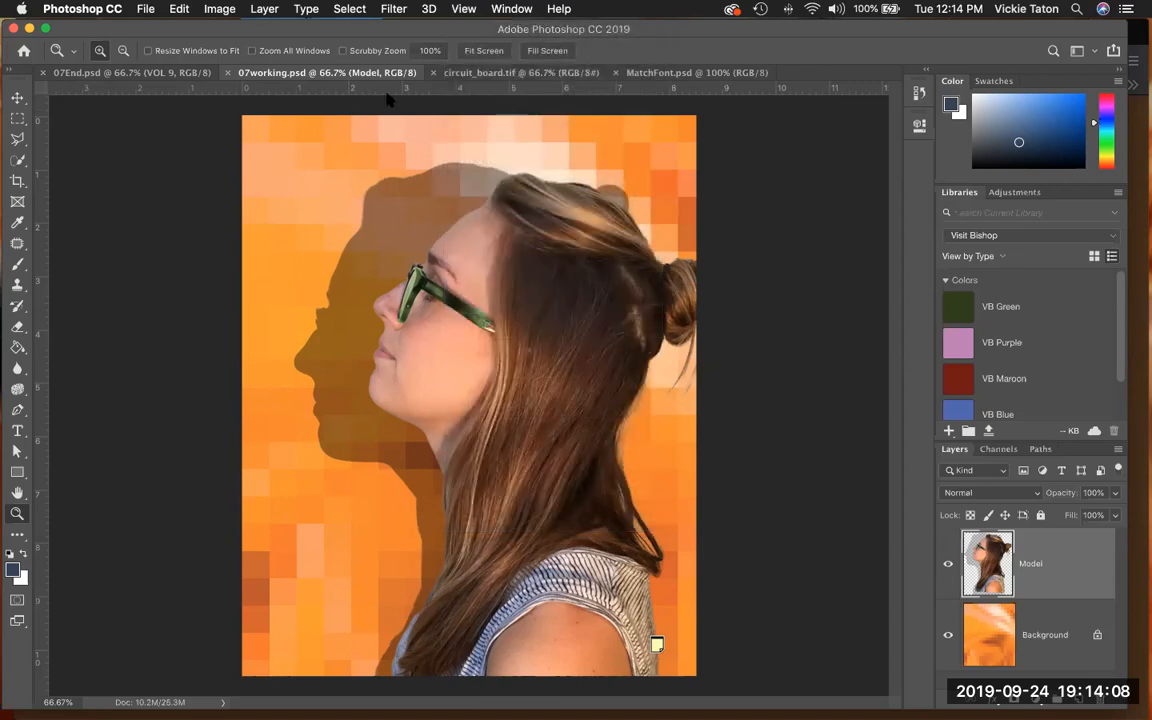
pyautogui.click(91, 9)
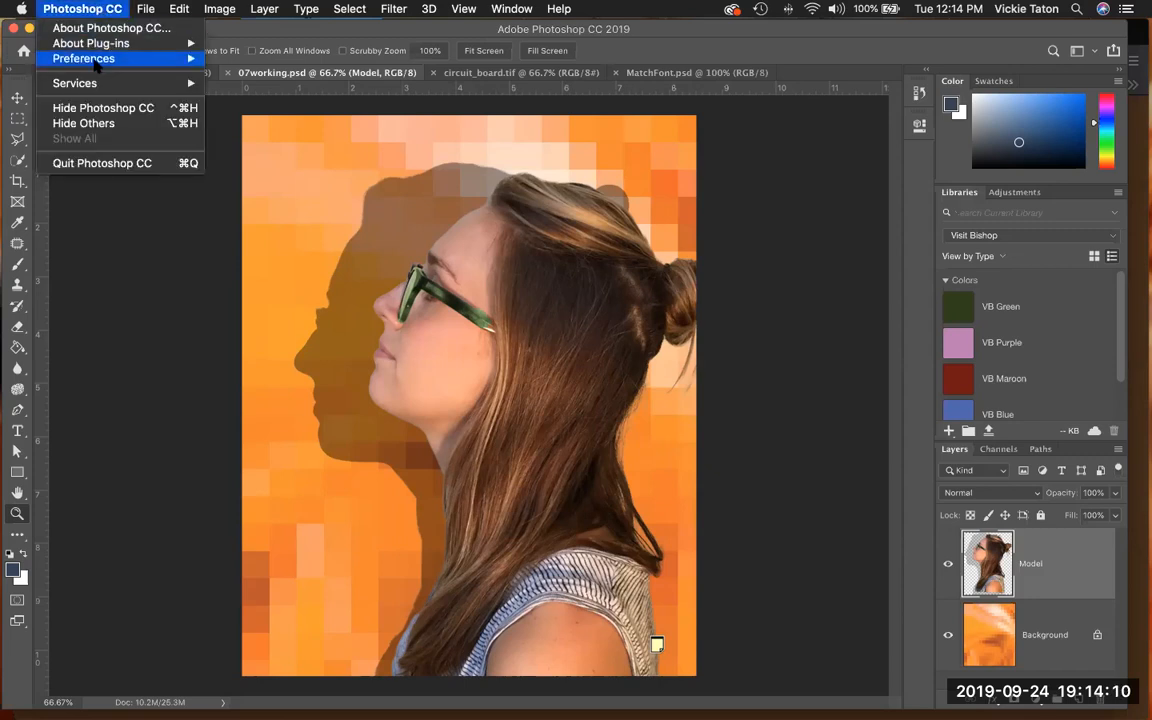
pyautogui.moveTo(95, 65)
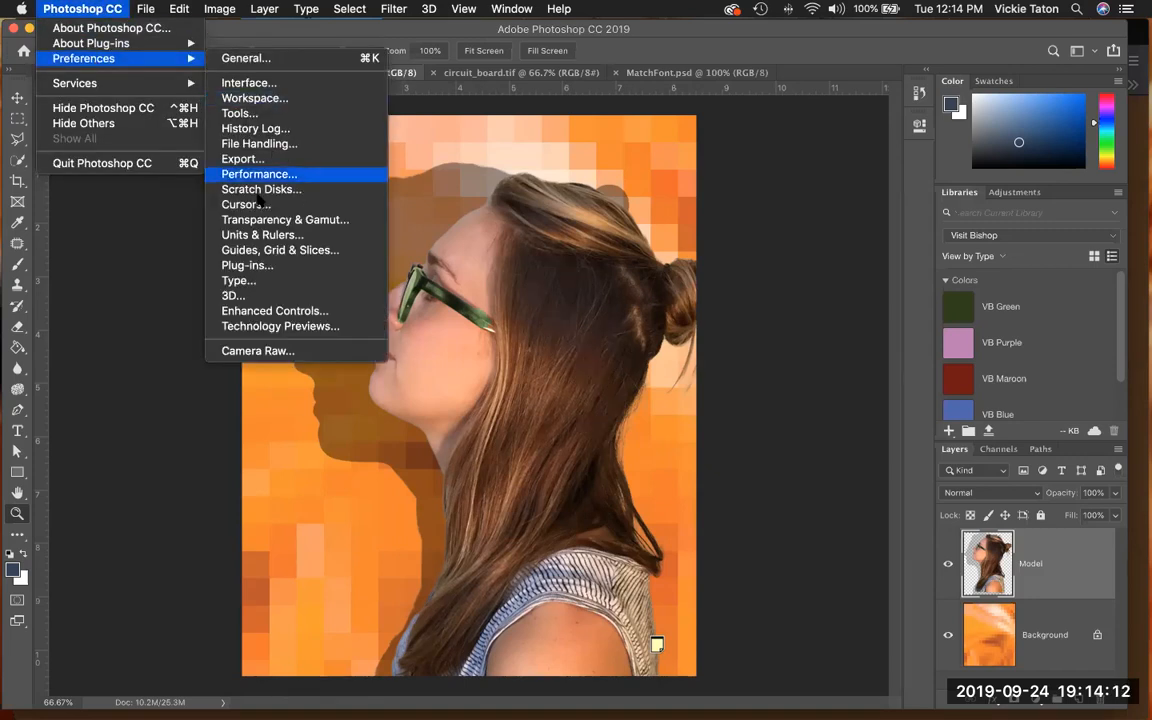
pyautogui.click(262, 236)
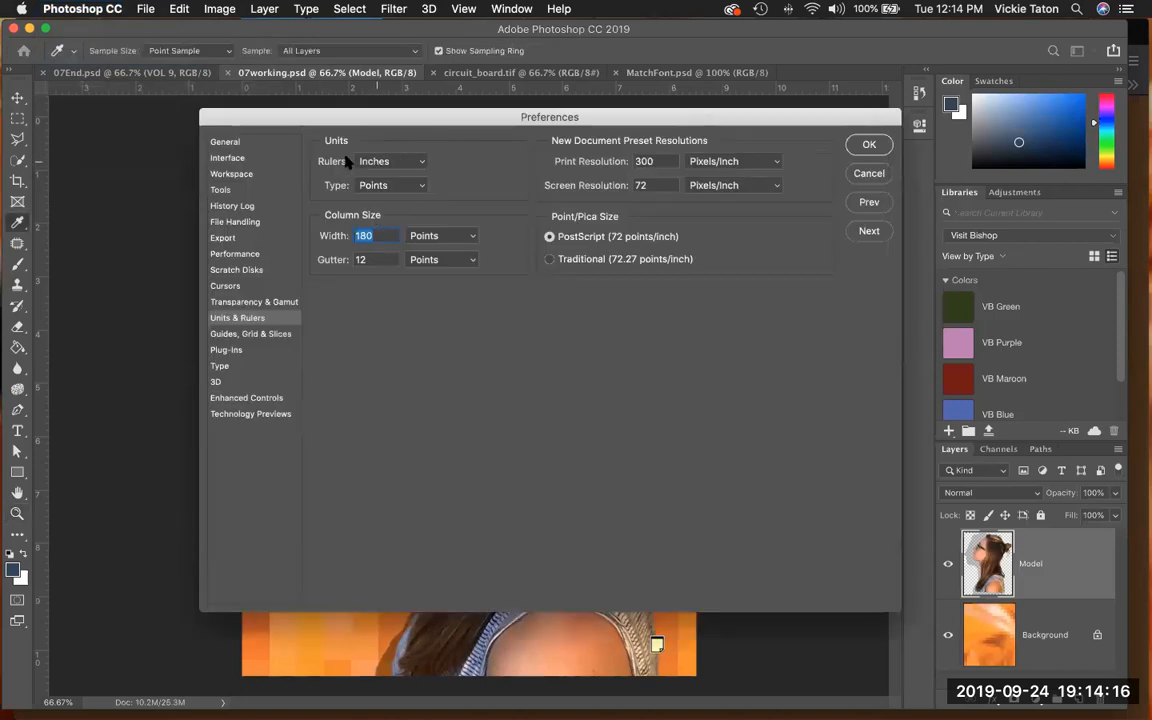
pyautogui.click(423, 164)
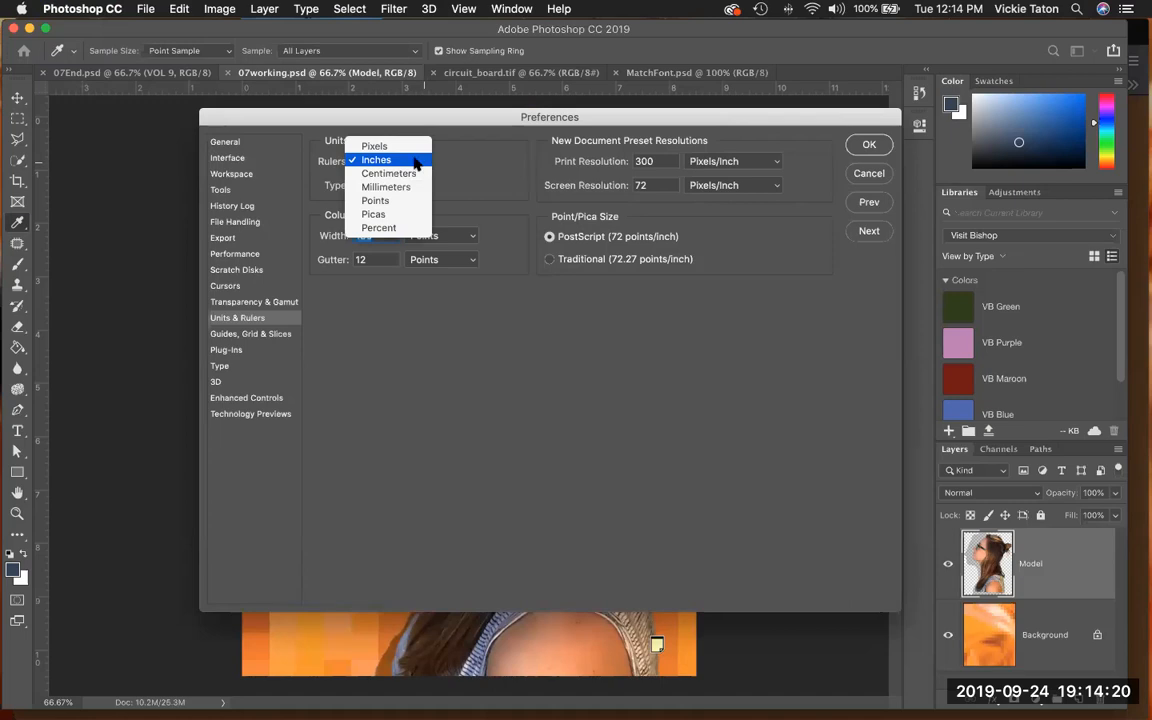
pyautogui.click(415, 162)
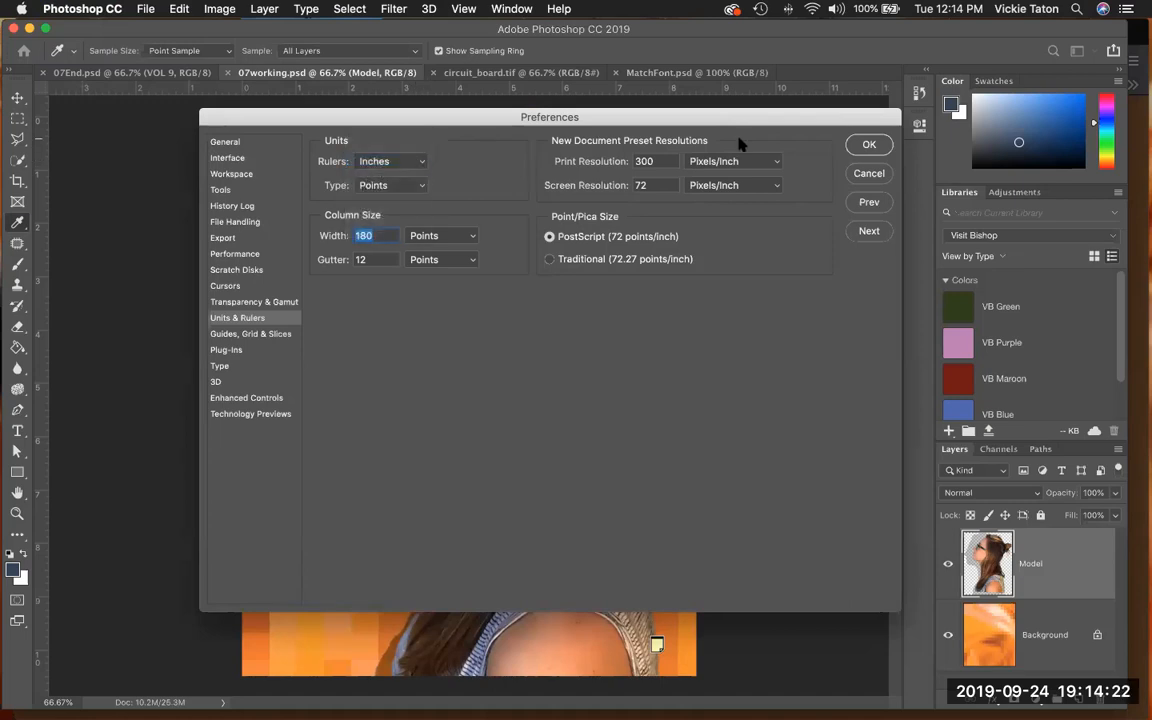
pyautogui.click(869, 146)
# - Place a vertical guide at the horizontal centre of the cover, at about 4.25 inches
pyautogui.press('z')
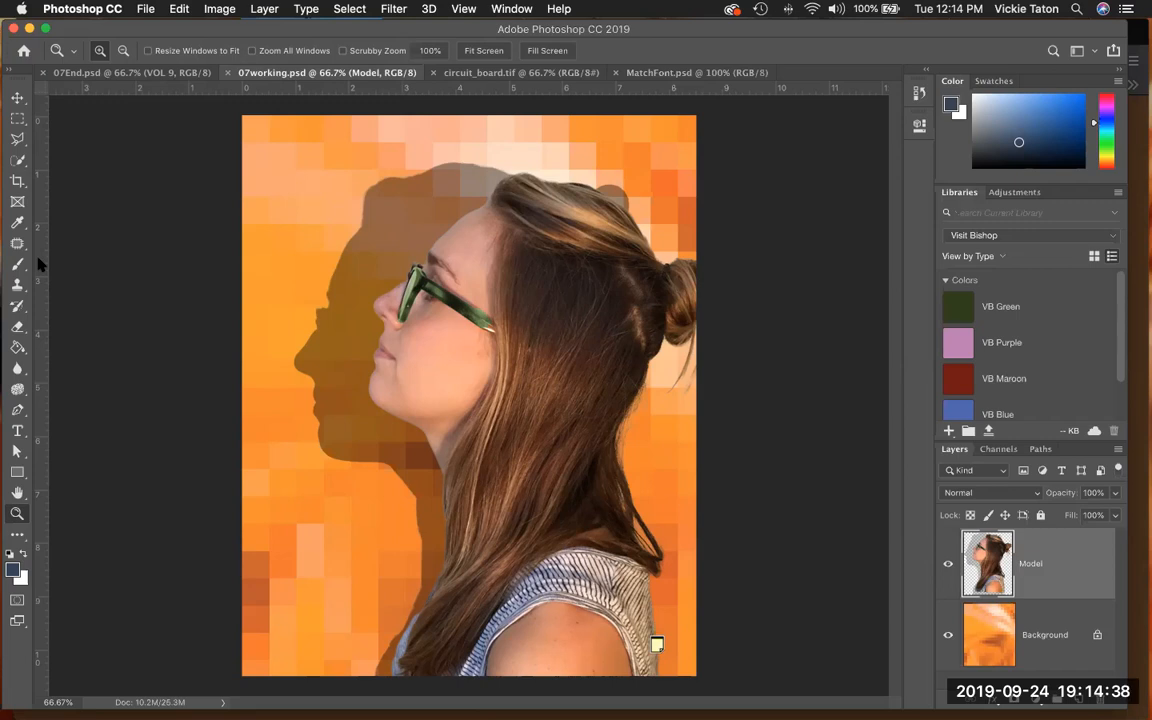
pyautogui.moveTo(40, 238); pyautogui.dragTo(469, 273)
pyautogui.moveTo(469, 273); pyautogui.dragTo(469, 274)
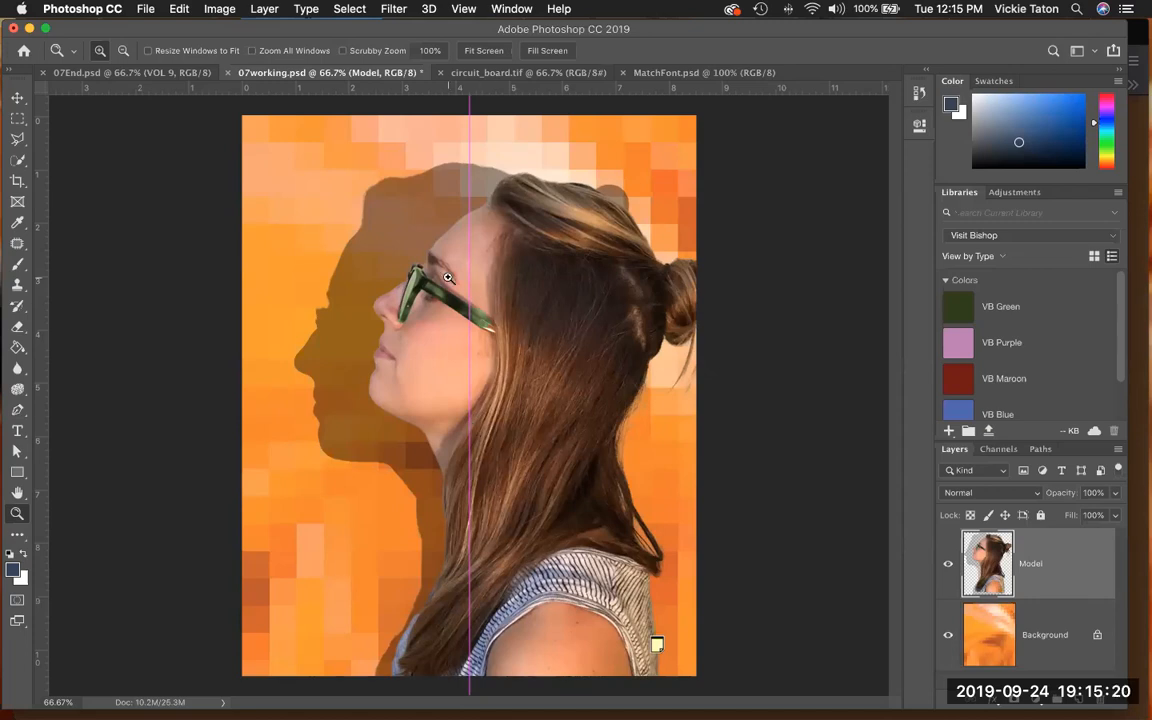
# - Activate the Horizontal Type tool and set its font to Minion Pro Regular
pyautogui.click(26, 437)
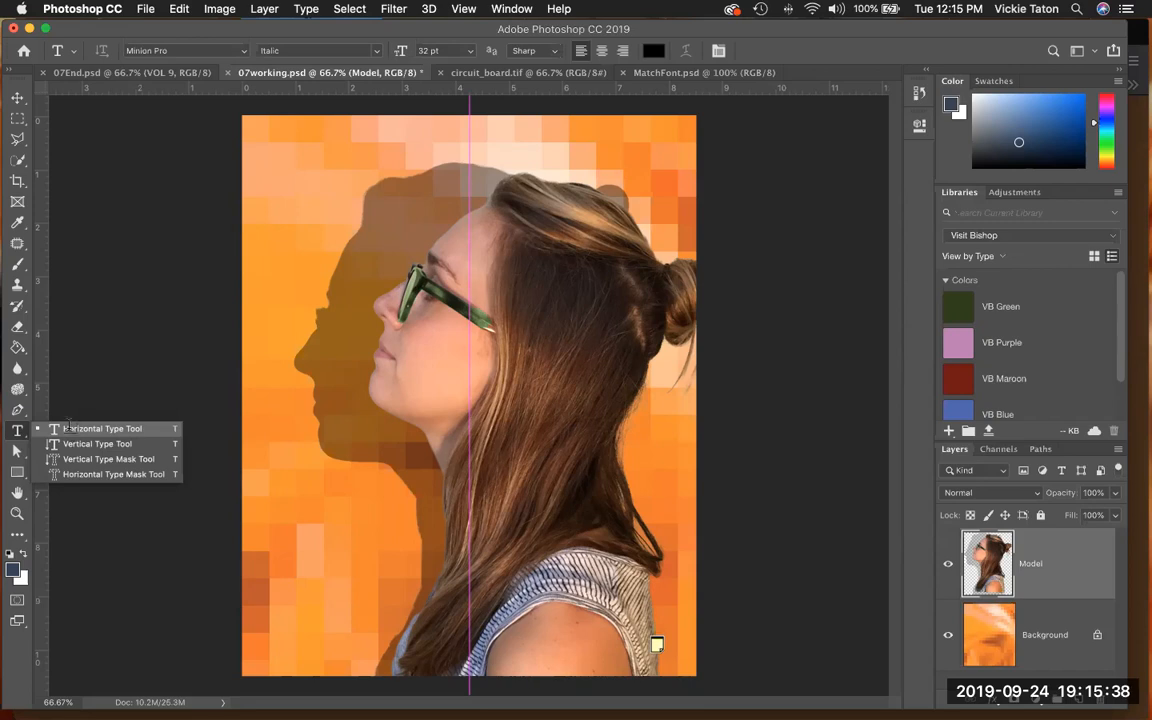
pyautogui.click(69, 429)
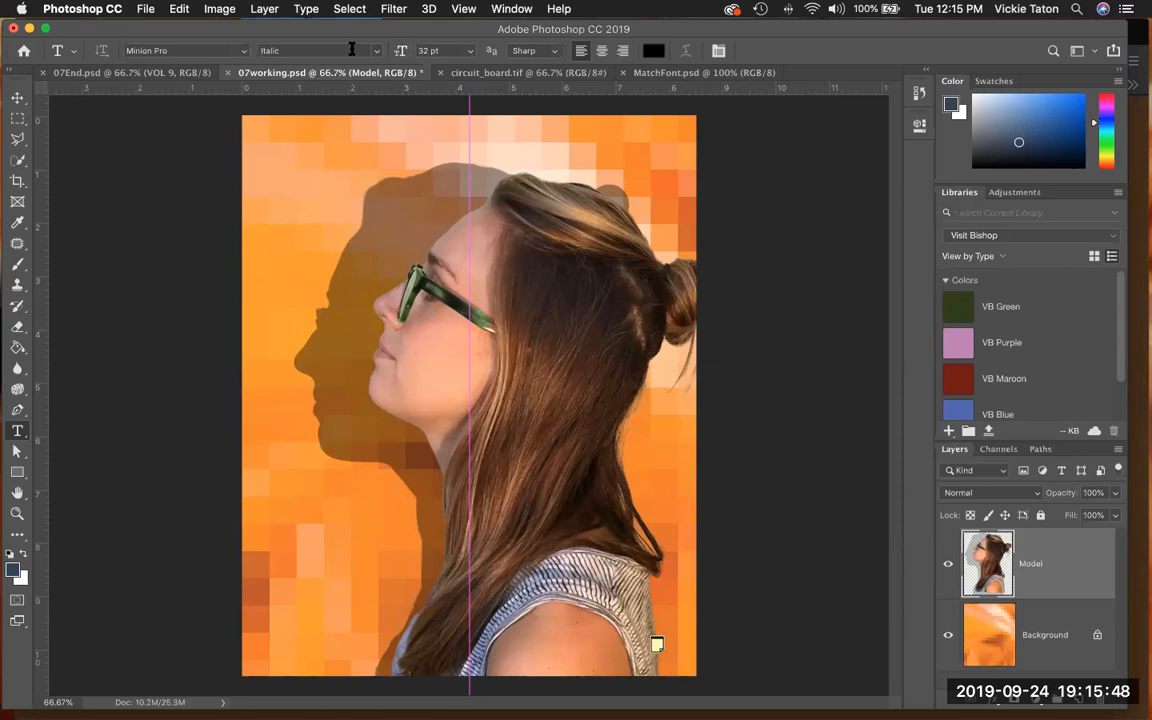
pyautogui.click(244, 52)
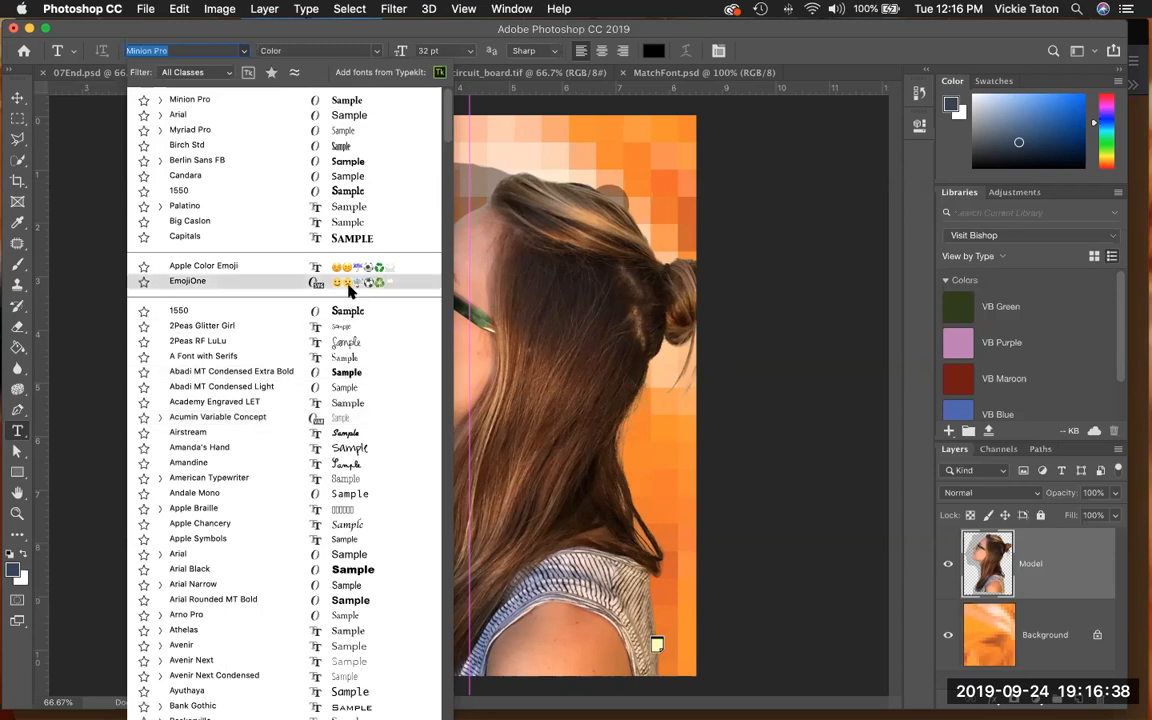
pyautogui.click(226, 99)
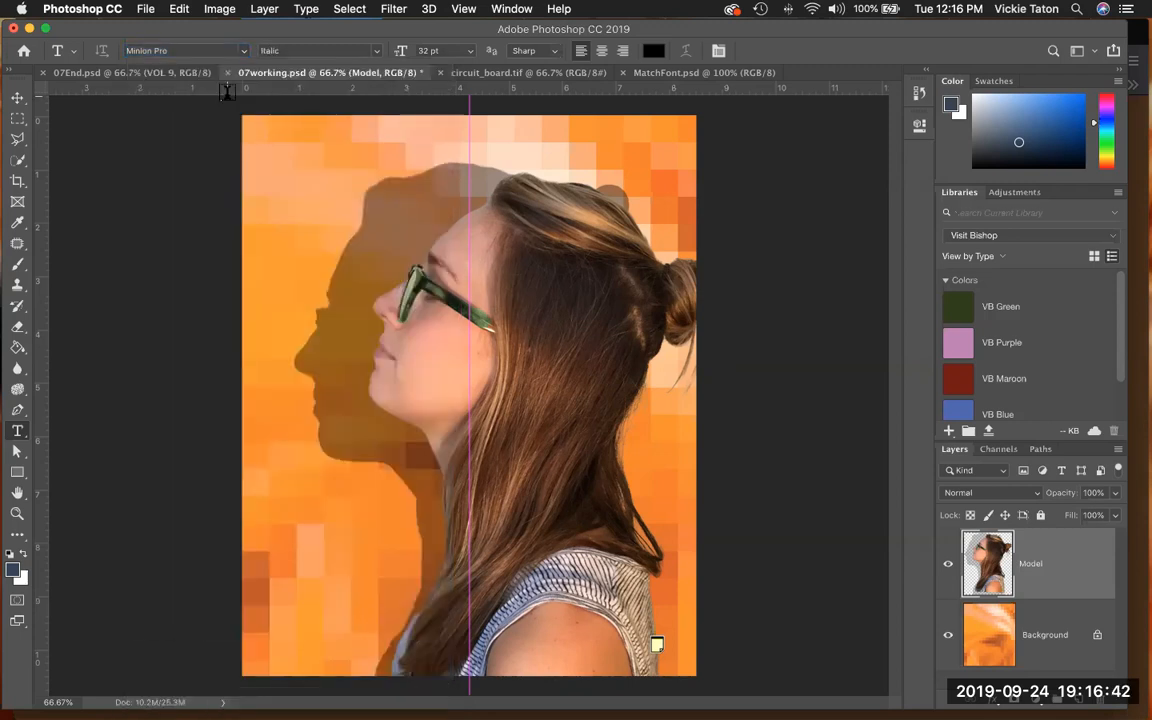
pyautogui.click(378, 53)
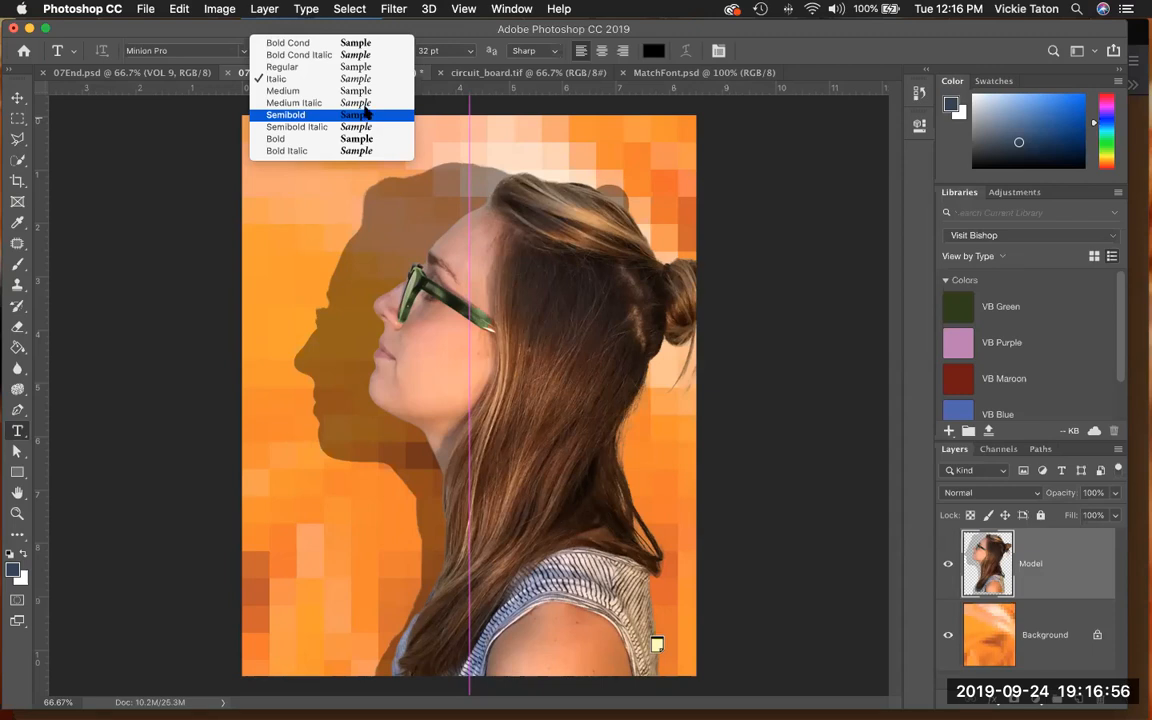
pyautogui.click(365, 70)
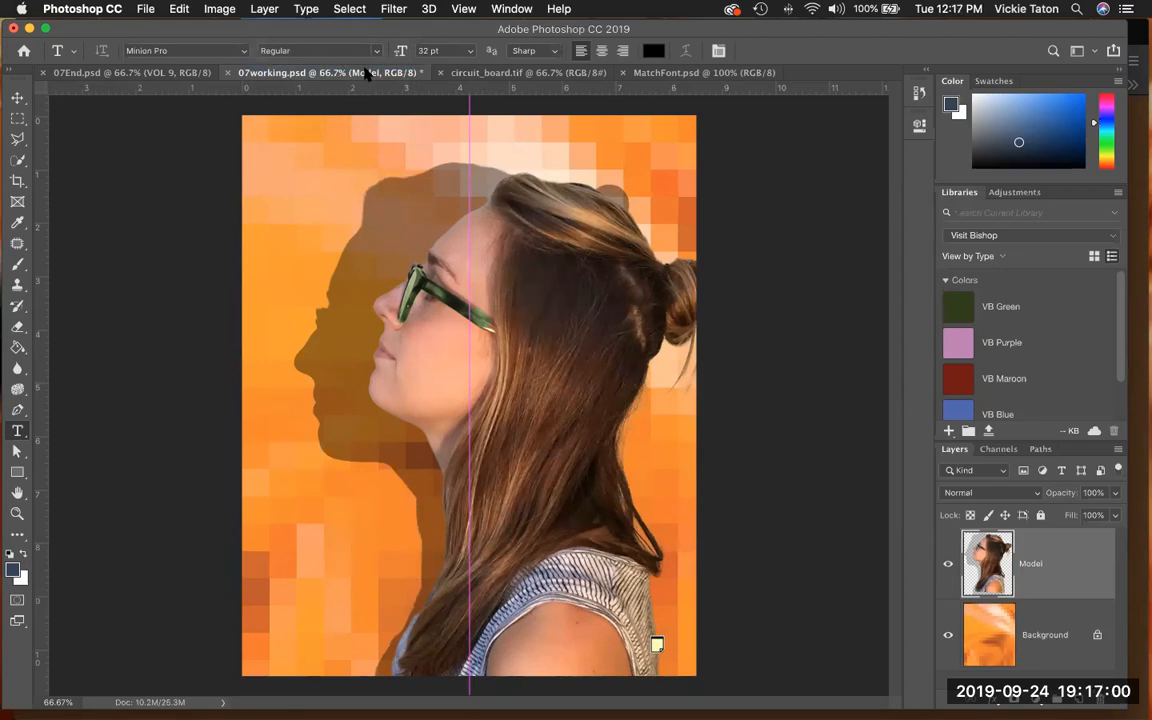
# - Set the type size to 144 pt and the text alignment to centered
pyautogui.click(470, 51)
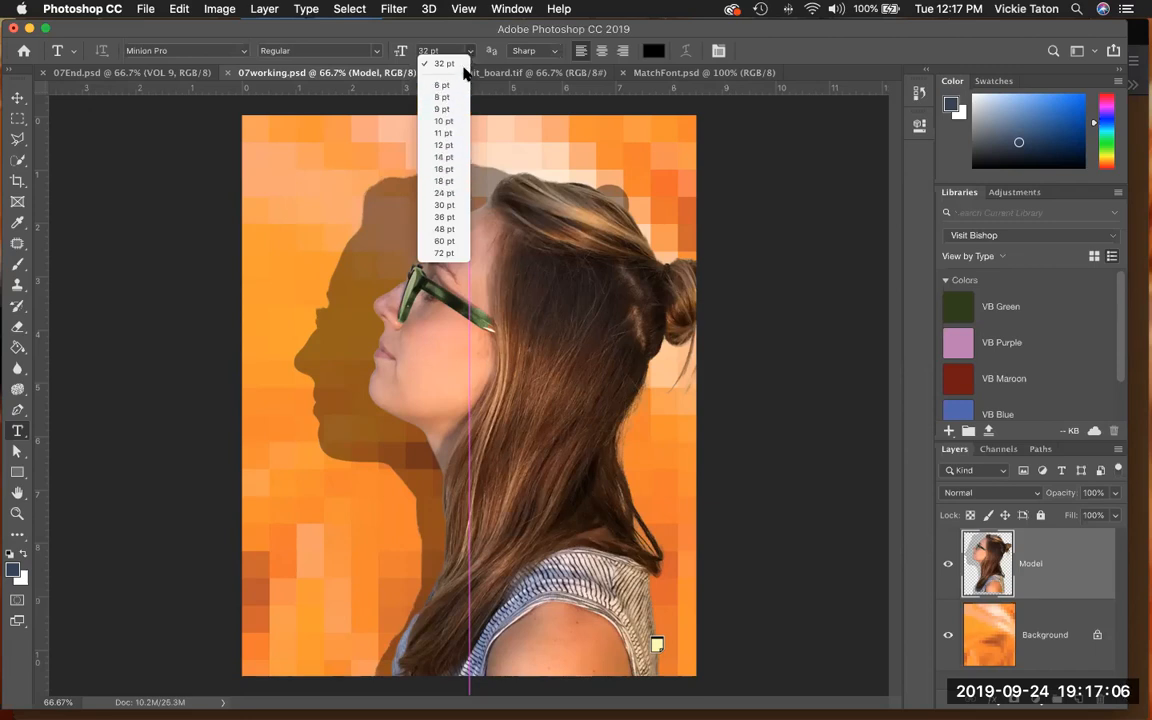
pyautogui.click(428, 50)
pyautogui.doubleClick(428, 50)
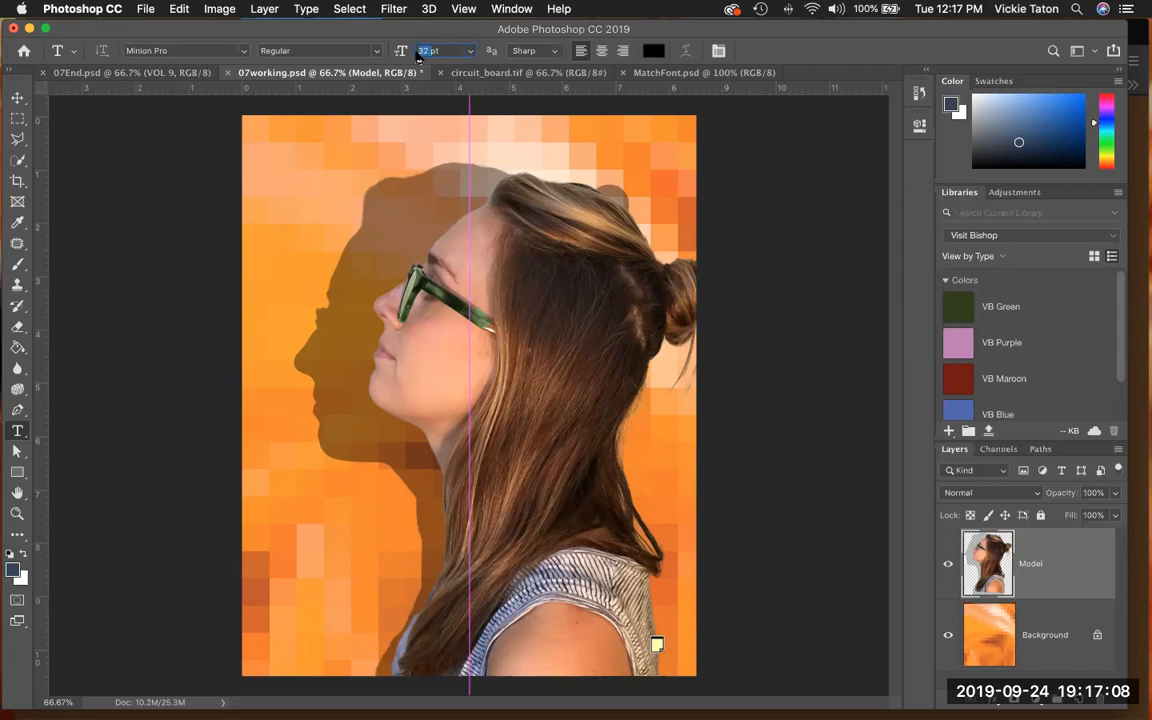
pyautogui.write('144')
pyautogui.press('Return')
pyautogui.click(602, 52)
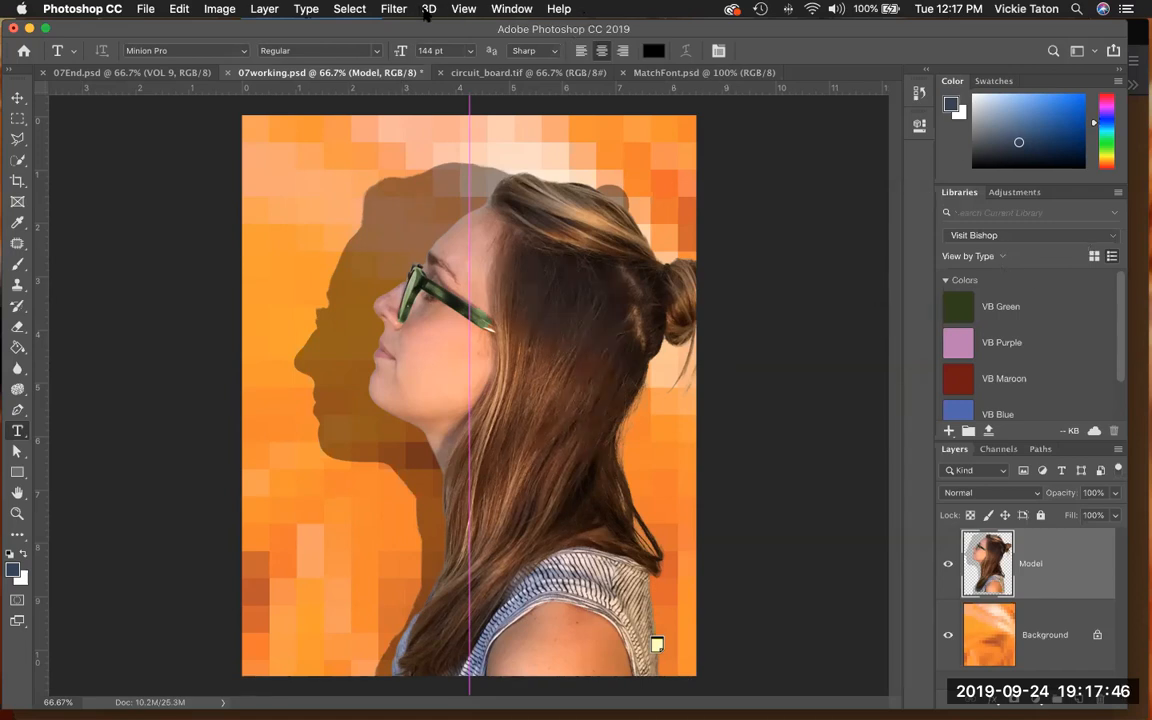
# - Show the Character settings and set the tracking to 100
pyautogui.click(462, 9)
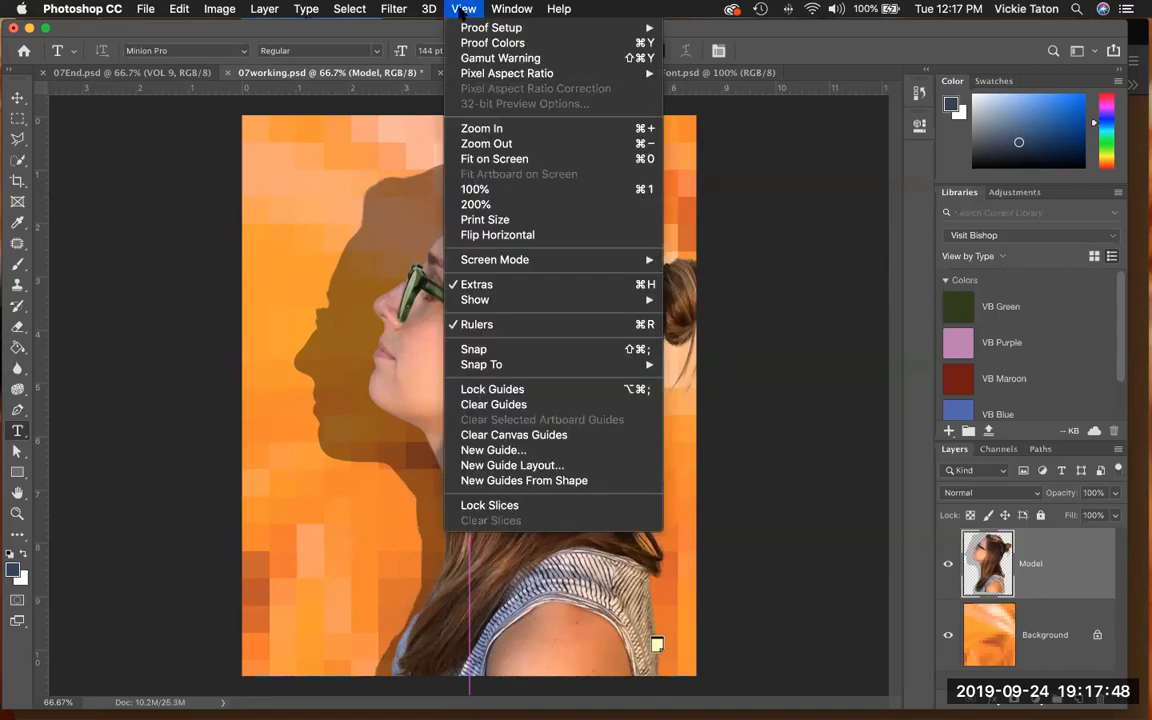
pyautogui.moveTo(505, 10)
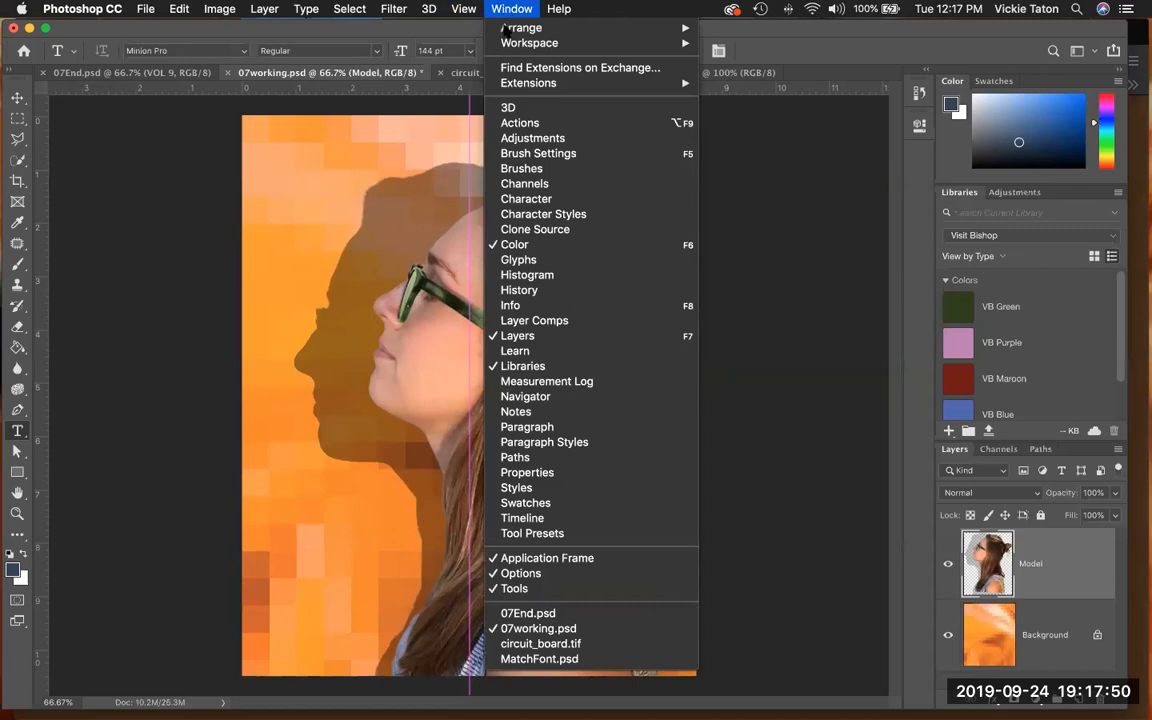
pyautogui.click(511, 199)
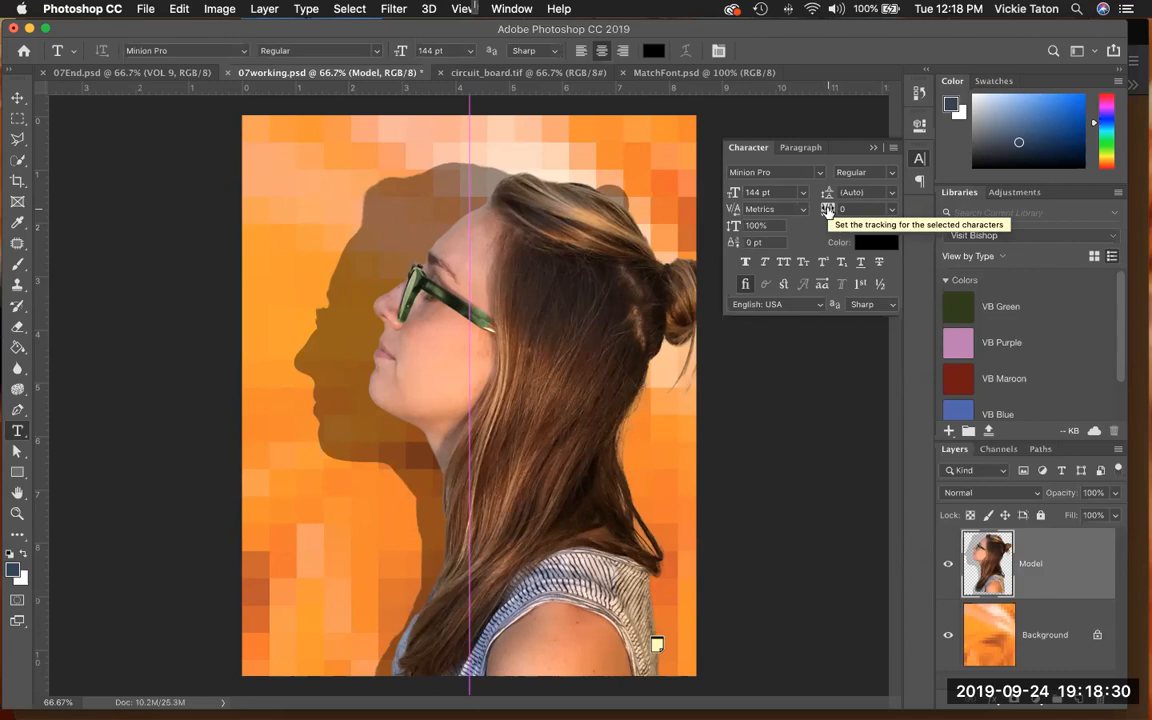
pyautogui.click(840, 209)
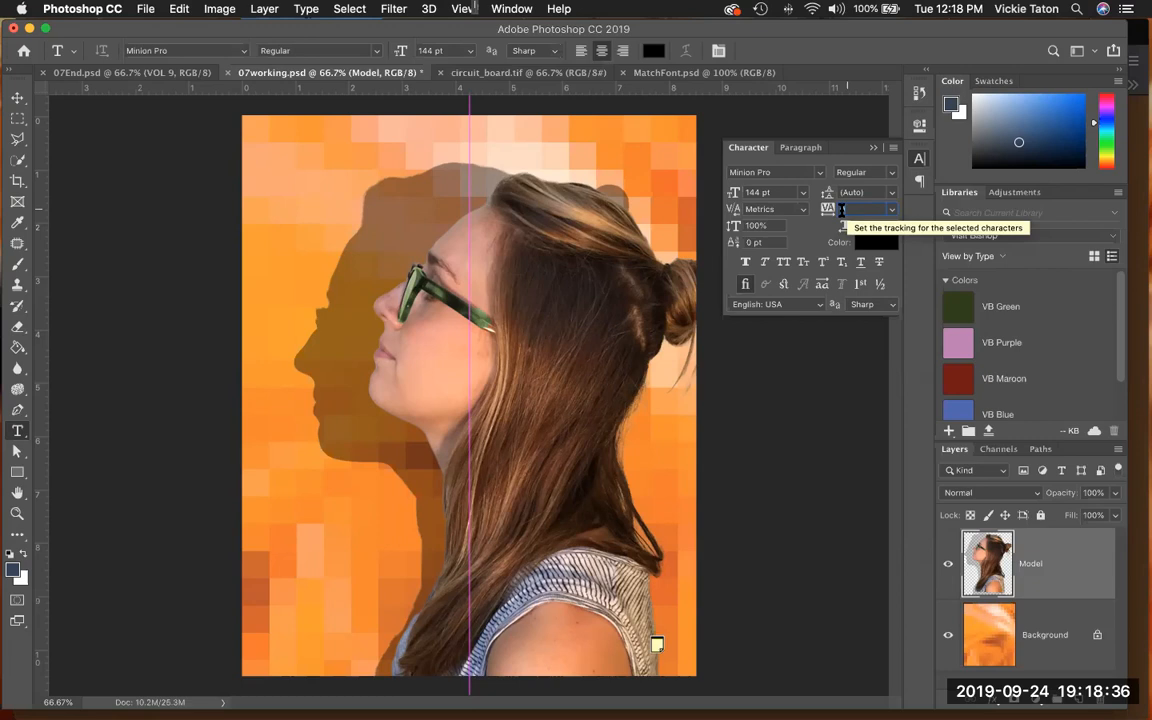
pyautogui.write('100')
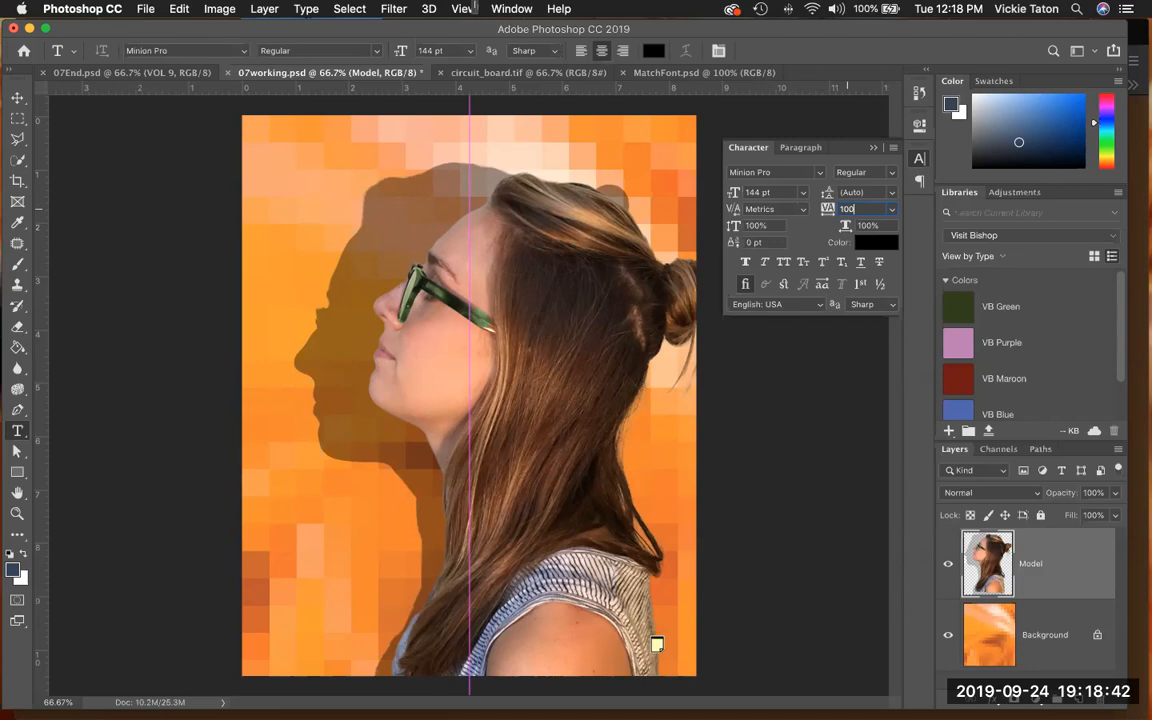
# - Add the title text "DIGITAL" centered on the vertical guide near the cover's upper edge and commit it
pyautogui.click(468, 158)
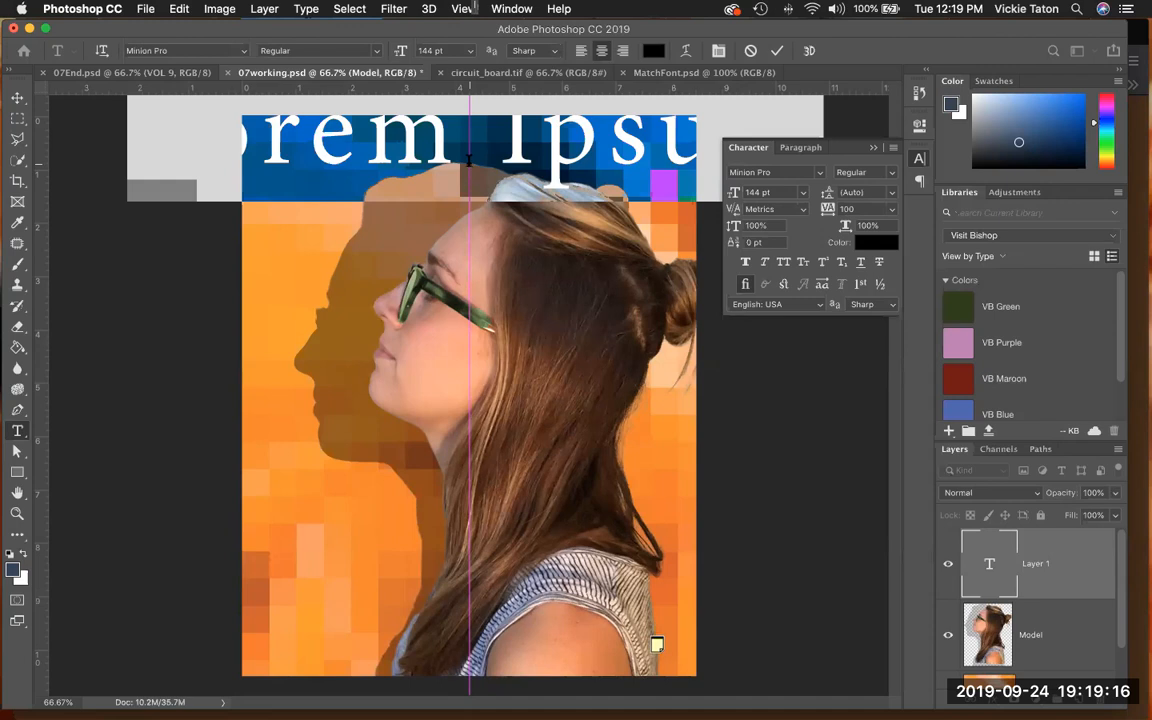
pyautogui.write('DIGITAL')
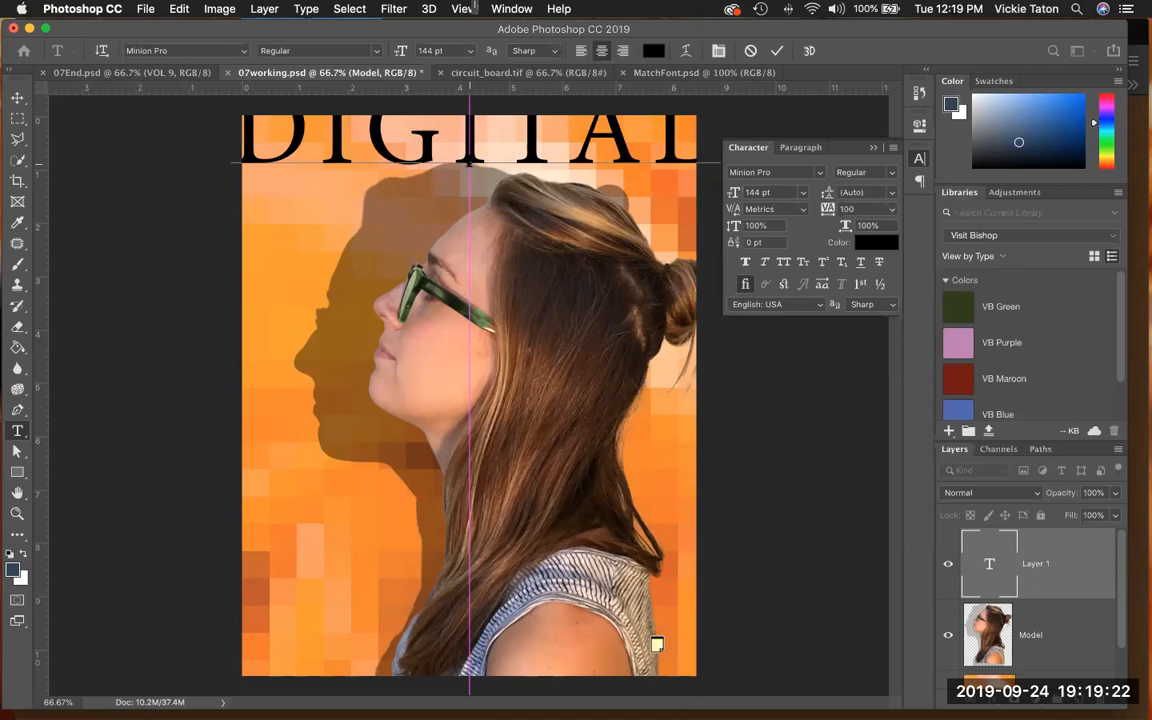
pyautogui.click(776, 52)
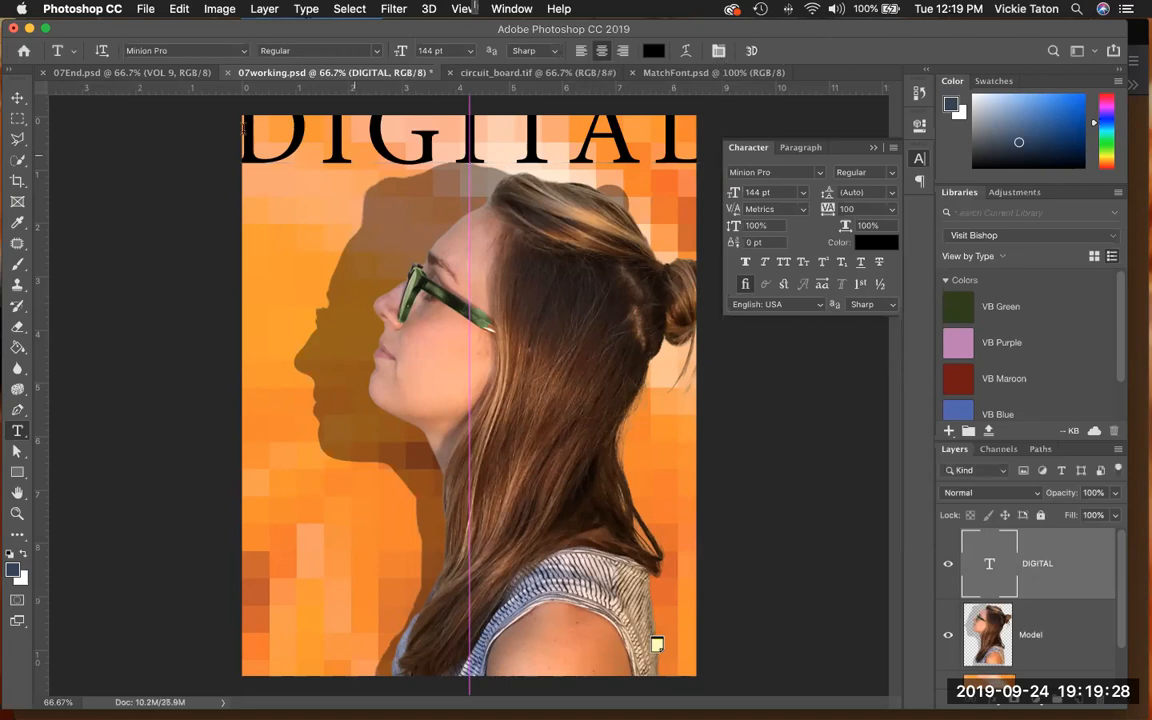
# - Move the DIGITAL title down so that its letters lie fully inside the cover's upper edge
pyautogui.click(17, 97)
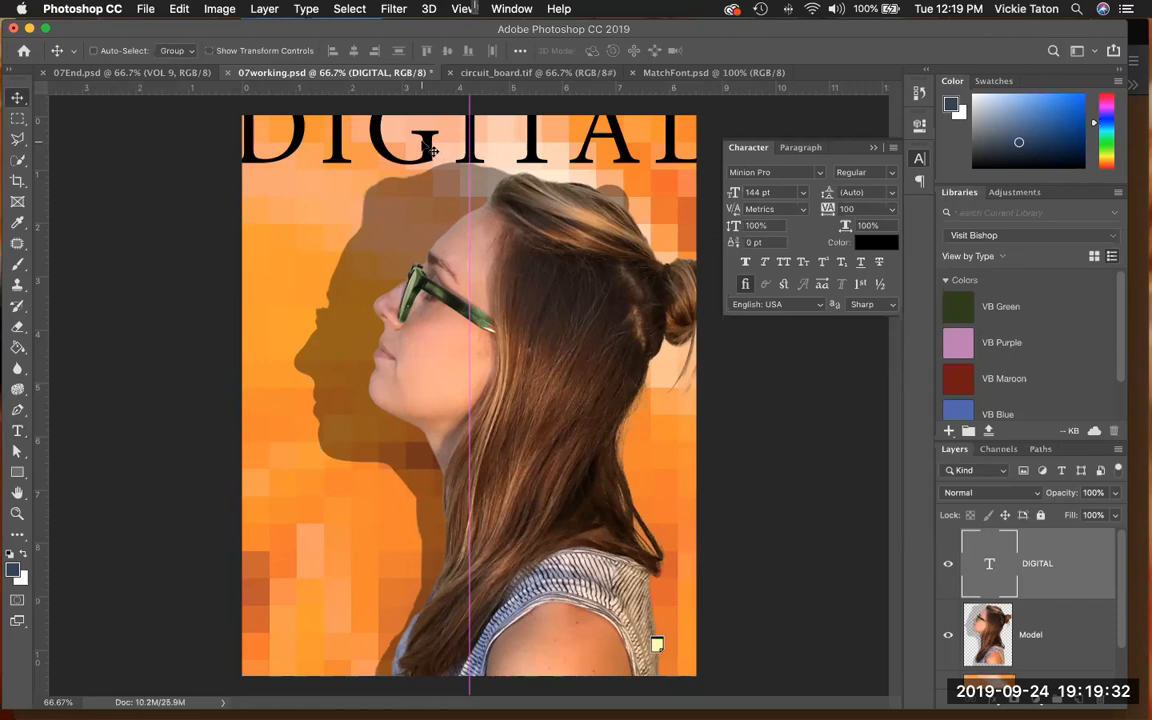
pyautogui.moveTo(428, 151); pyautogui.dragTo(430, 185)
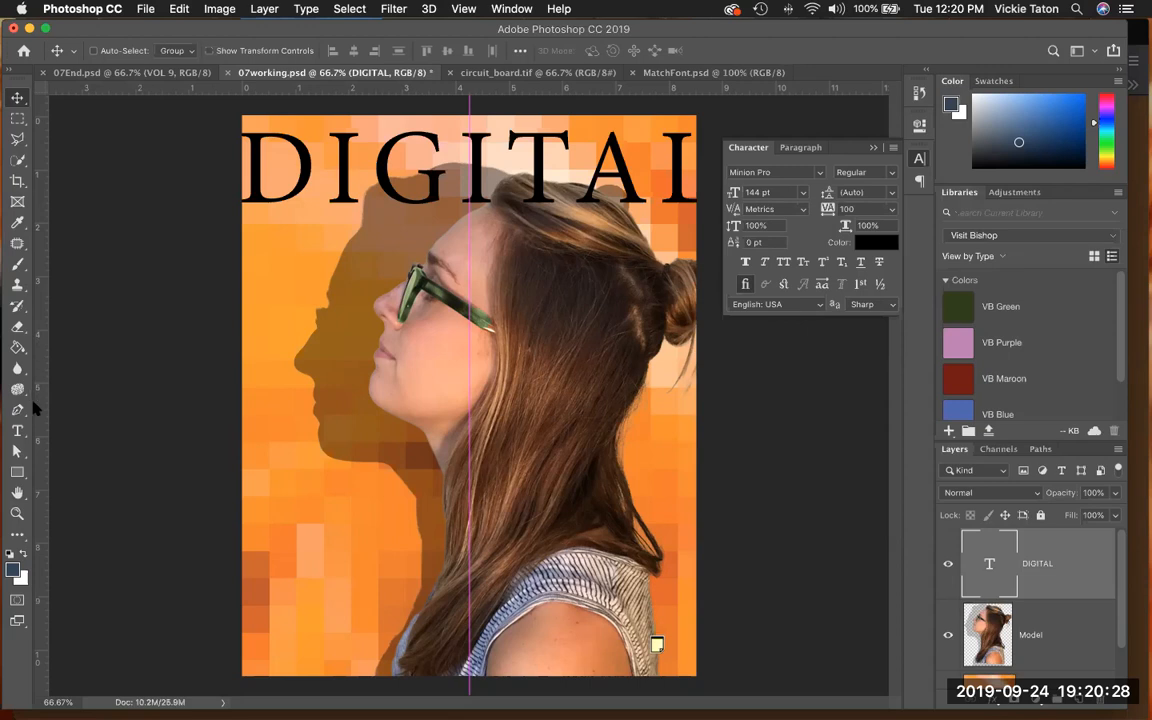
# - Select all the text of the DIGITAL title for editing
pyautogui.press('t')
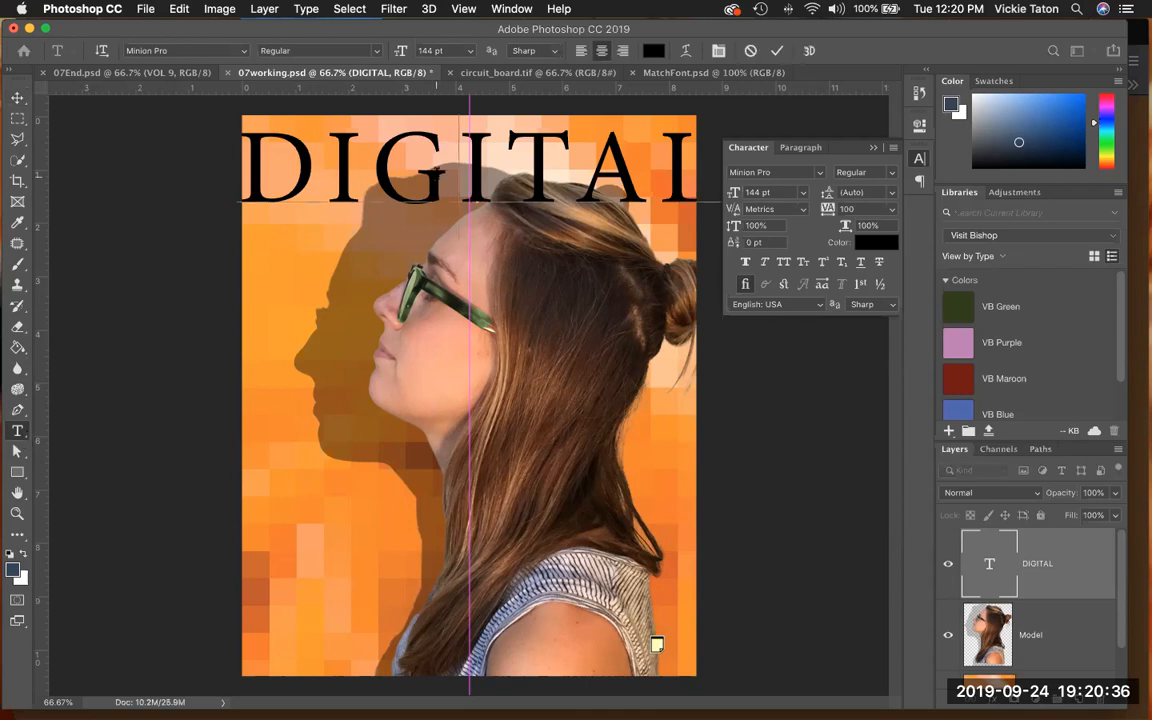
pyautogui.doubleClick(437, 172)
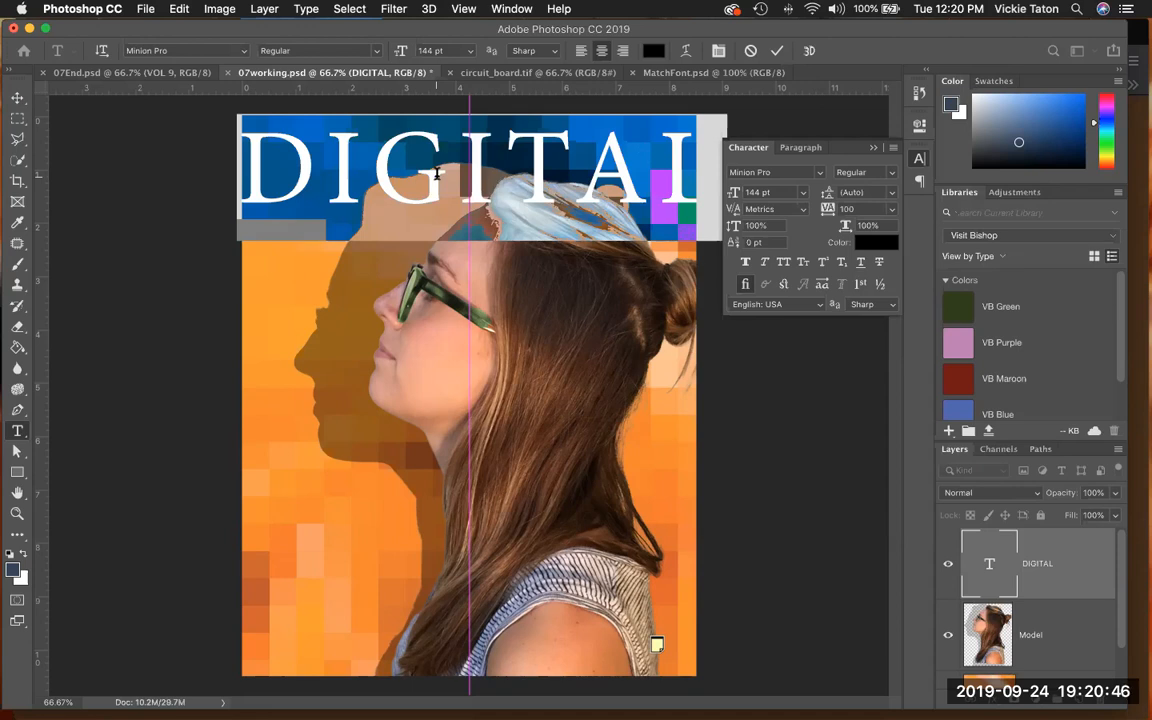
pyautogui.click(245, 52)
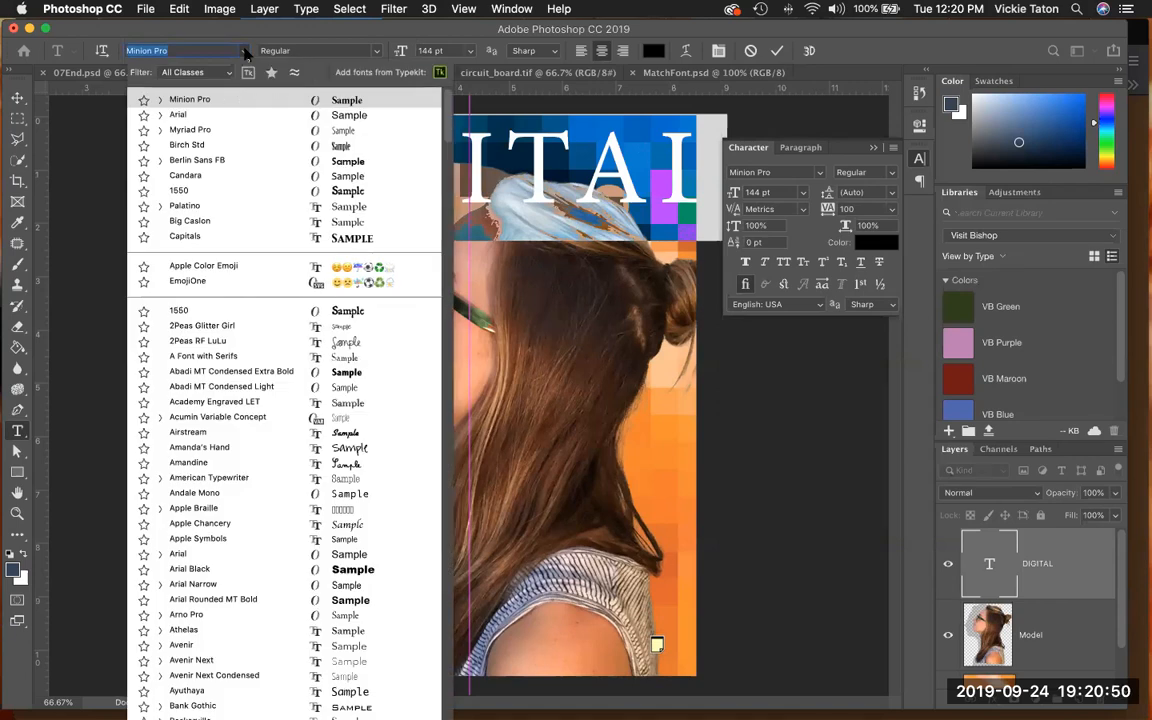
pyautogui.click(279, 103)
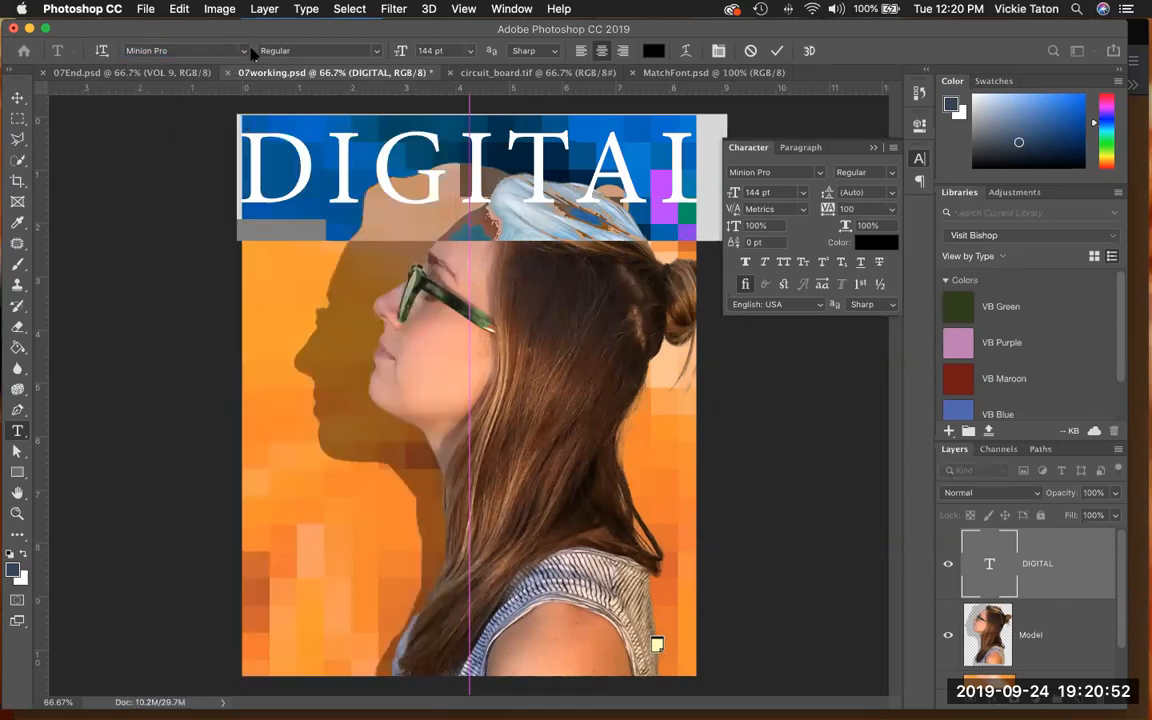
pyautogui.click(245, 53)
pyautogui.click(277, 101)
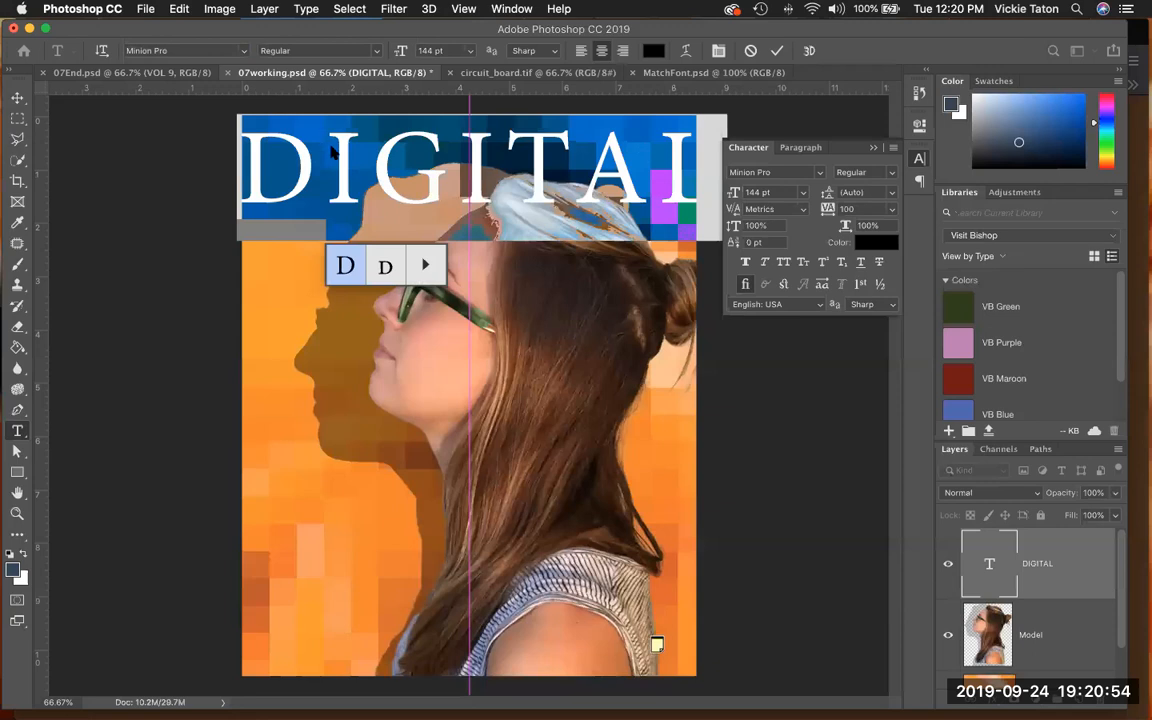
pyautogui.click(244, 52)
pyautogui.click(254, 98)
pyautogui.click(243, 52)
pyautogui.click(254, 98)
pyautogui.click(243, 52)
pyautogui.click(254, 98)
pyautogui.click(245, 53)
pyautogui.click(270, 99)
pyautogui.click(243, 52)
pyautogui.click(254, 98)
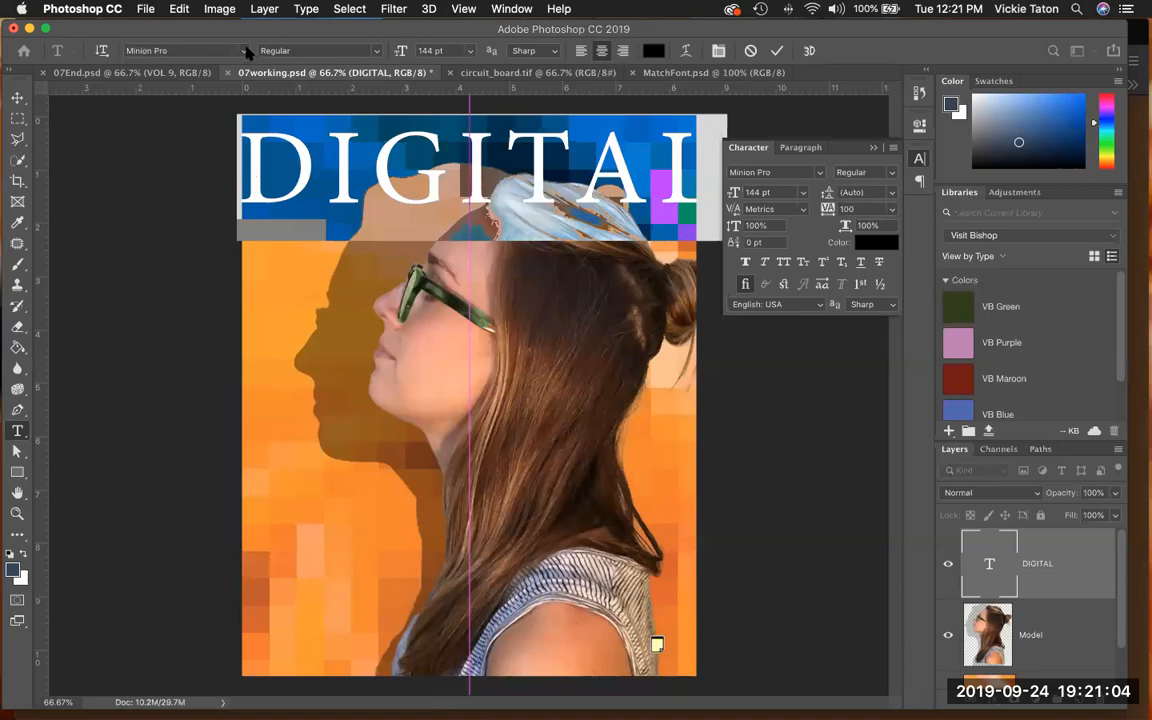
# - Change the selected DIGITAL title's font to Myriad Pro Semibold
pyautogui.click(245, 52)
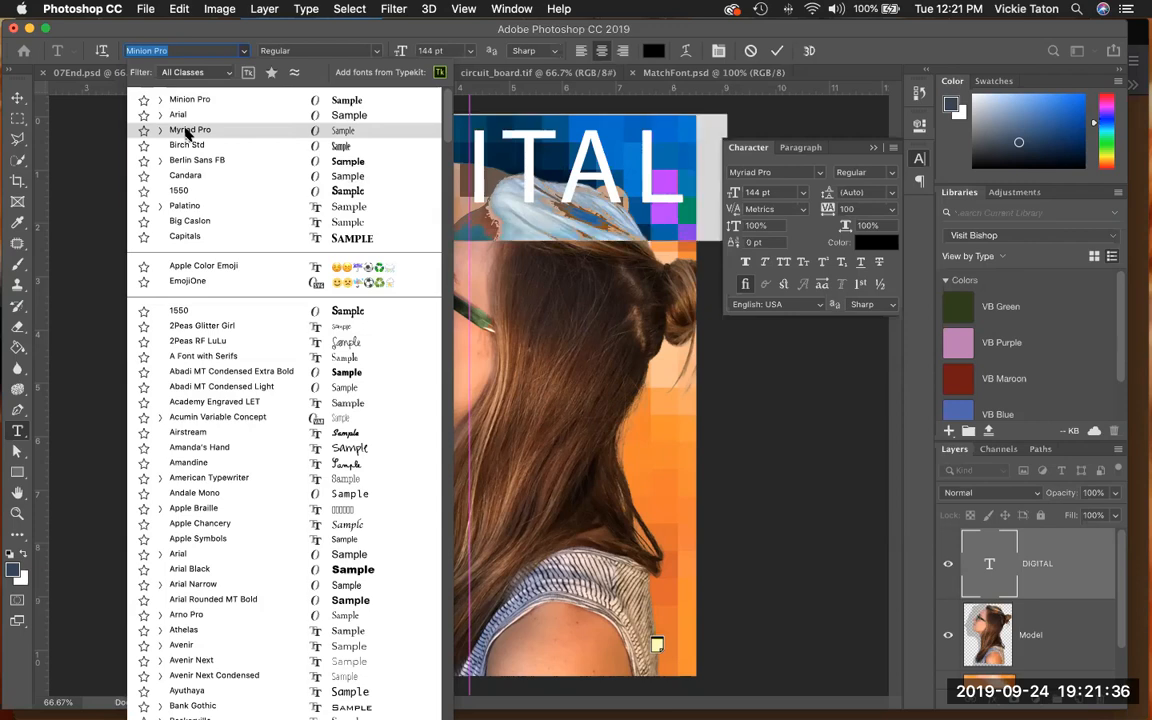
pyautogui.click(188, 131)
pyautogui.click(377, 52)
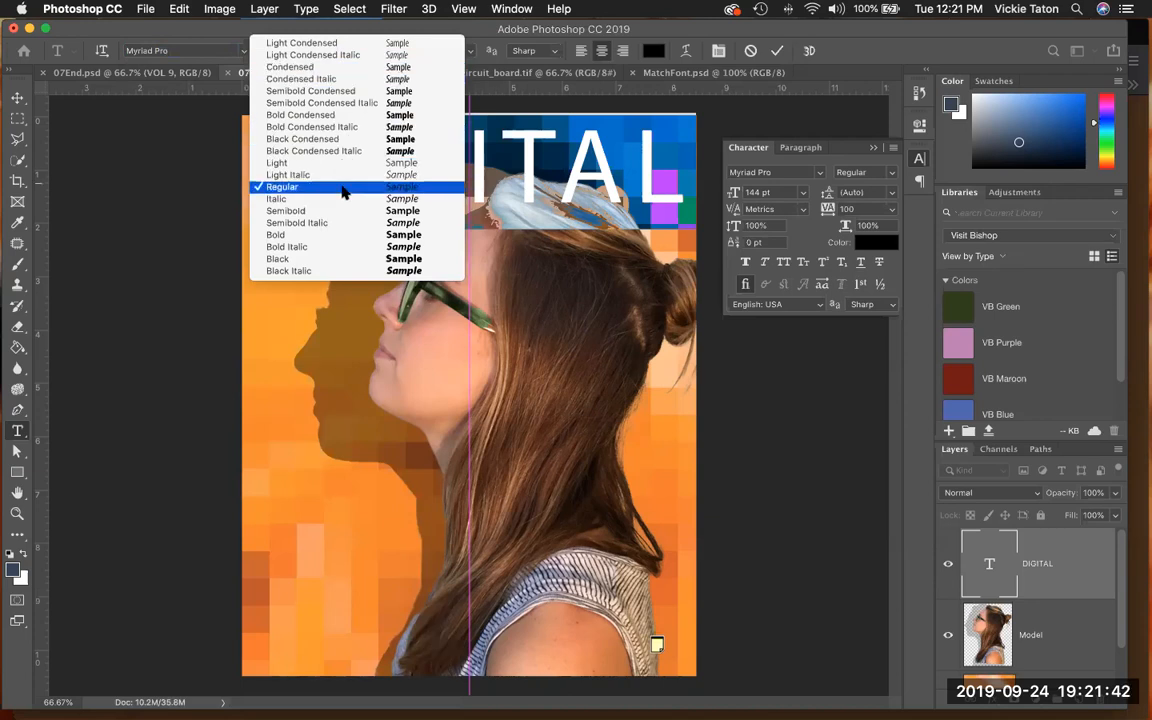
pyautogui.click(338, 214)
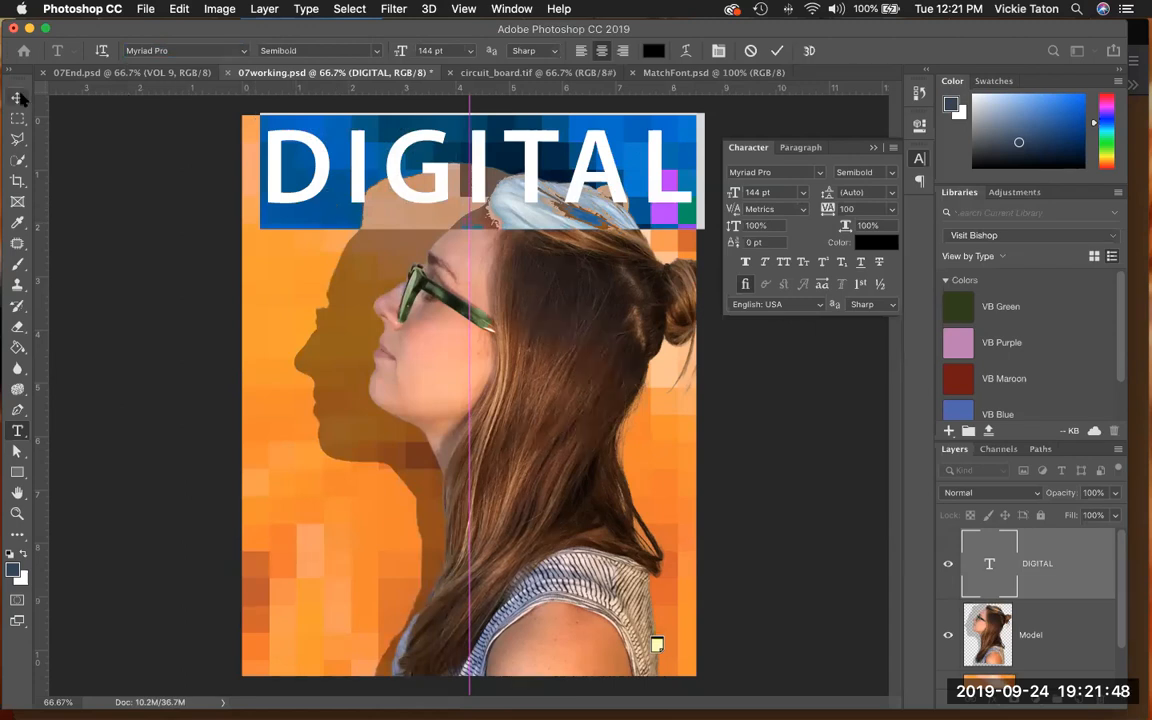
# - Nudge the DIGITAL title slightly up and to the left to centre it on the guide, and save the document
pyautogui.click(19, 97)
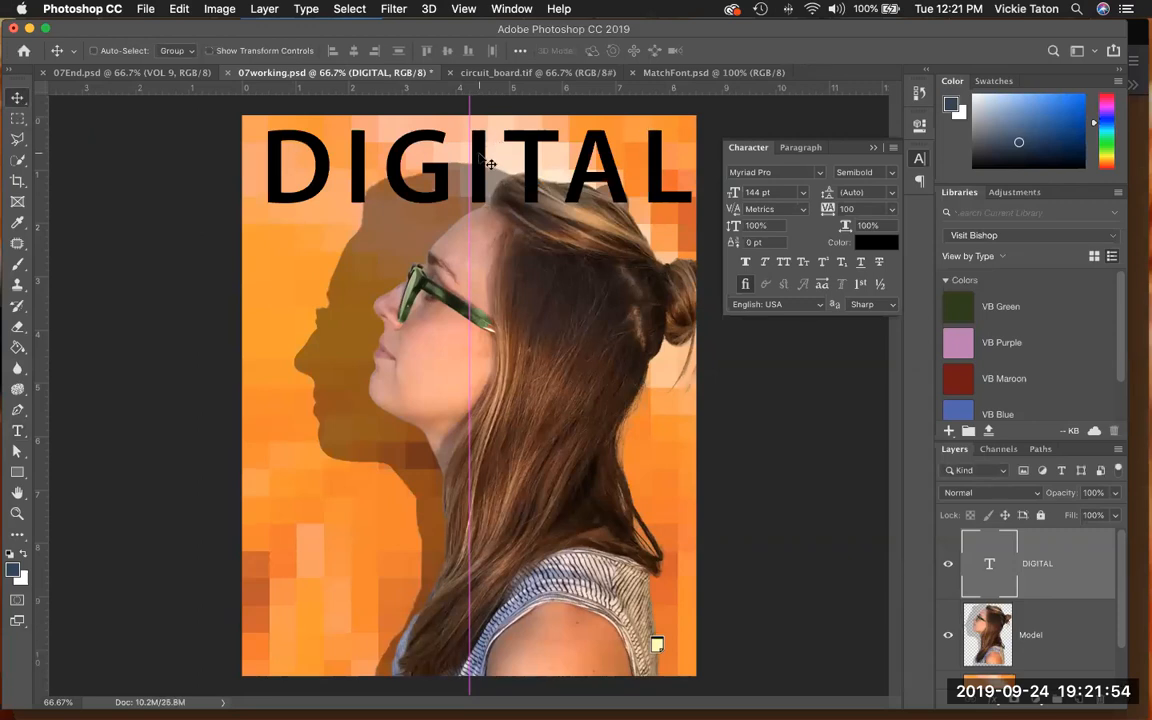
pyautogui.moveTo(477, 158); pyautogui.dragTo(475, 152)
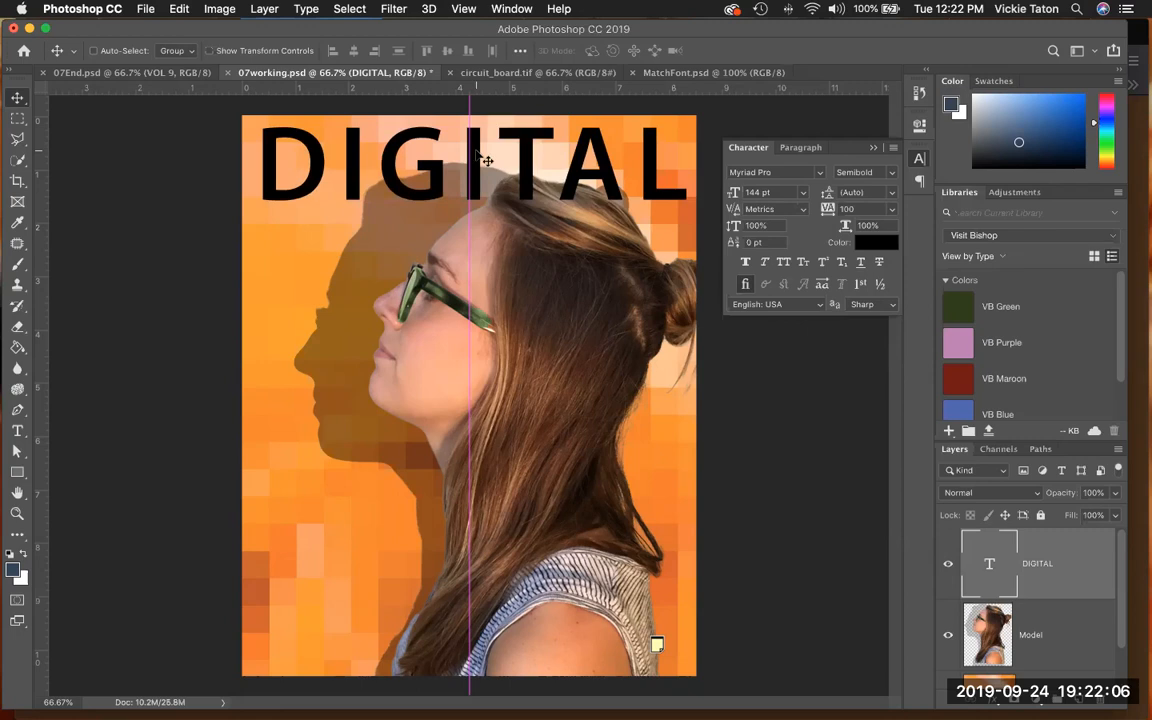
pyautogui.click(145, 9)
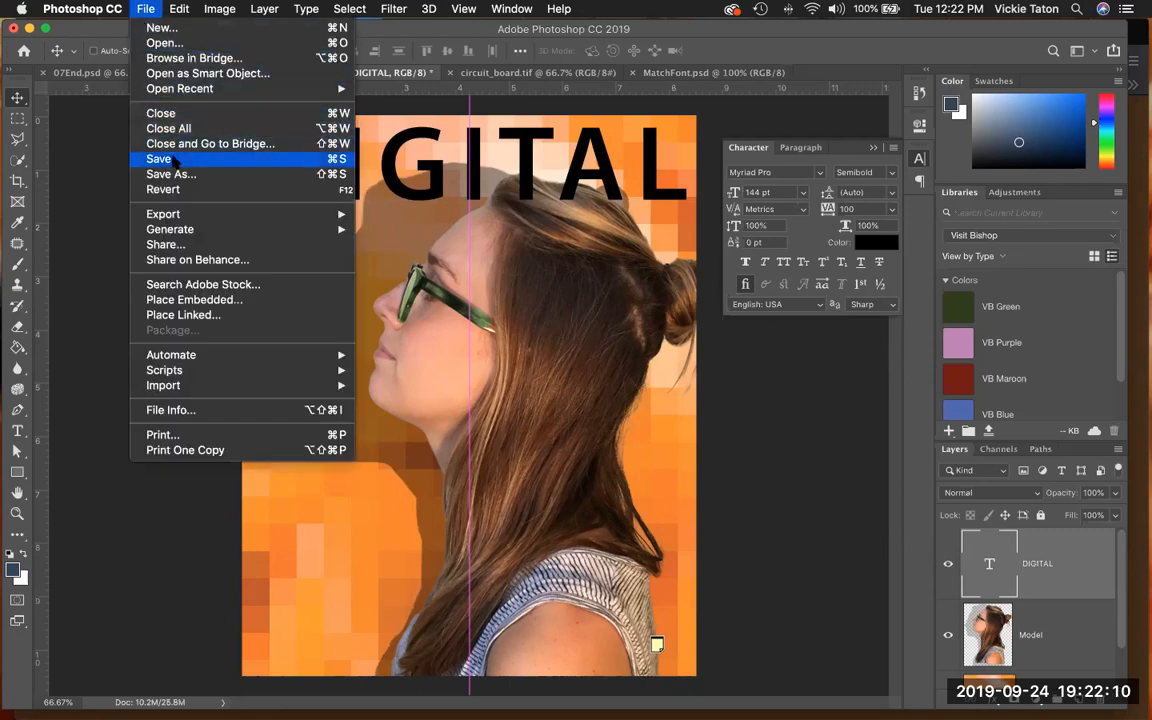
pyautogui.click(173, 160)
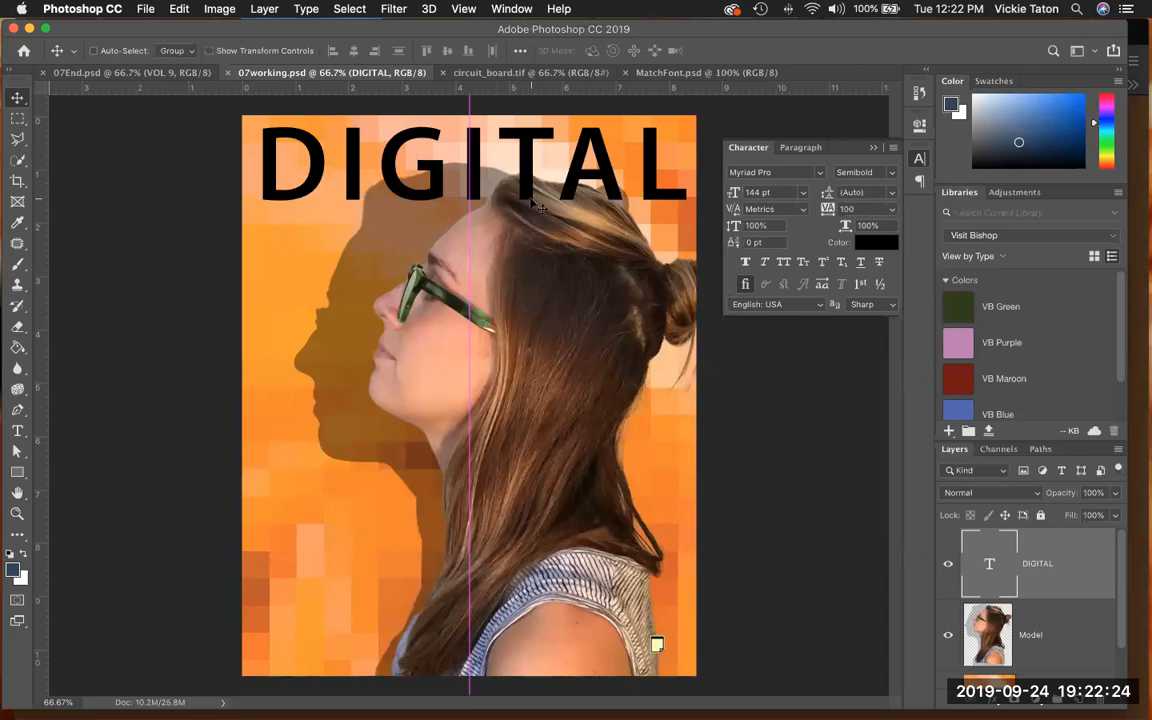
# - Move the DIGITAL layer below the Model layer and above the Background so the head overlaps the title
pyautogui.scroll(-2, 1060, 590)
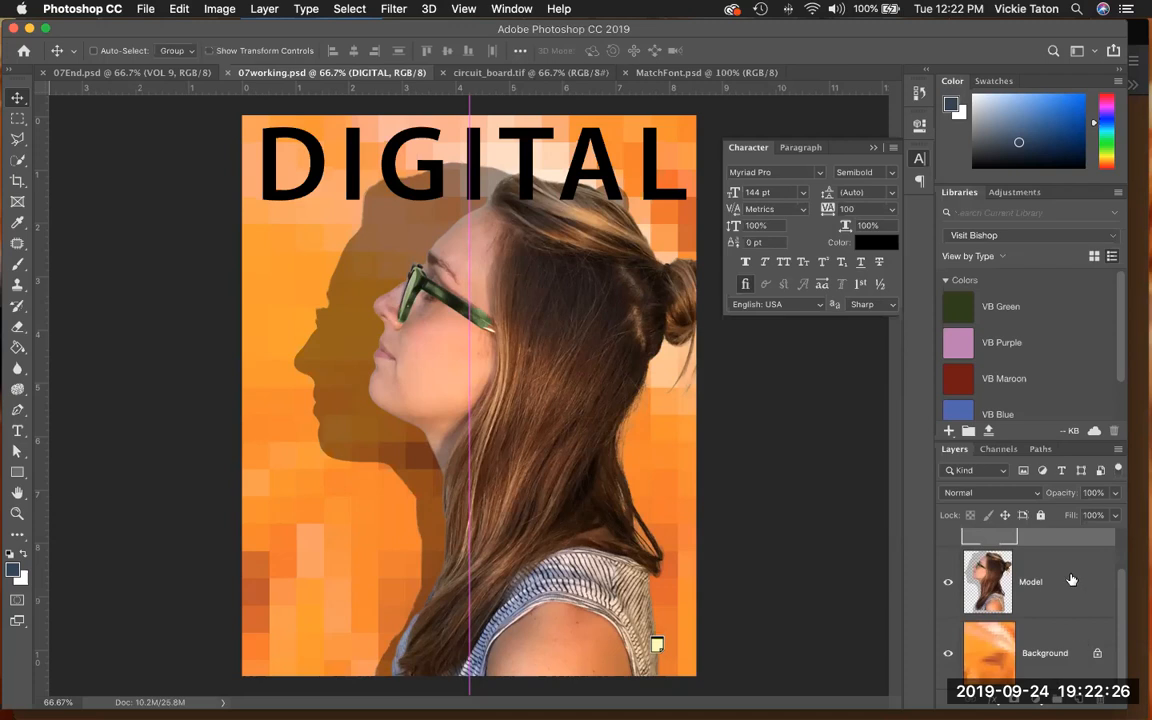
pyautogui.scroll(2, 1037, 608)
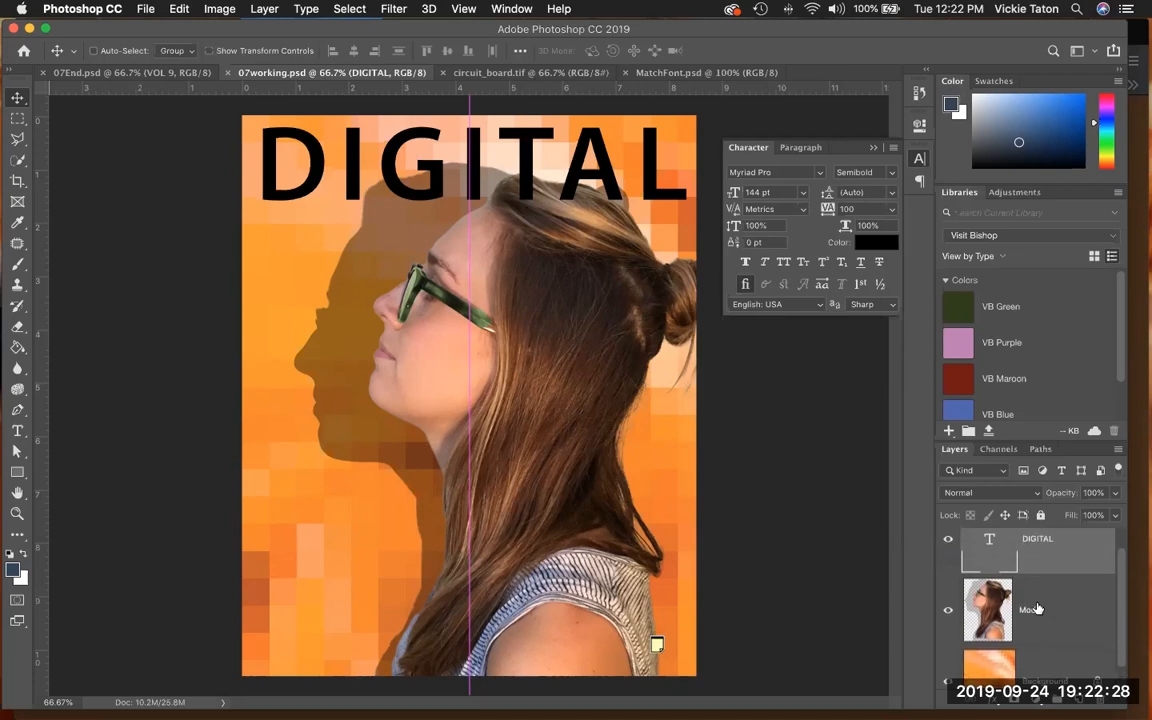
pyautogui.scroll(-2, 1057, 663)
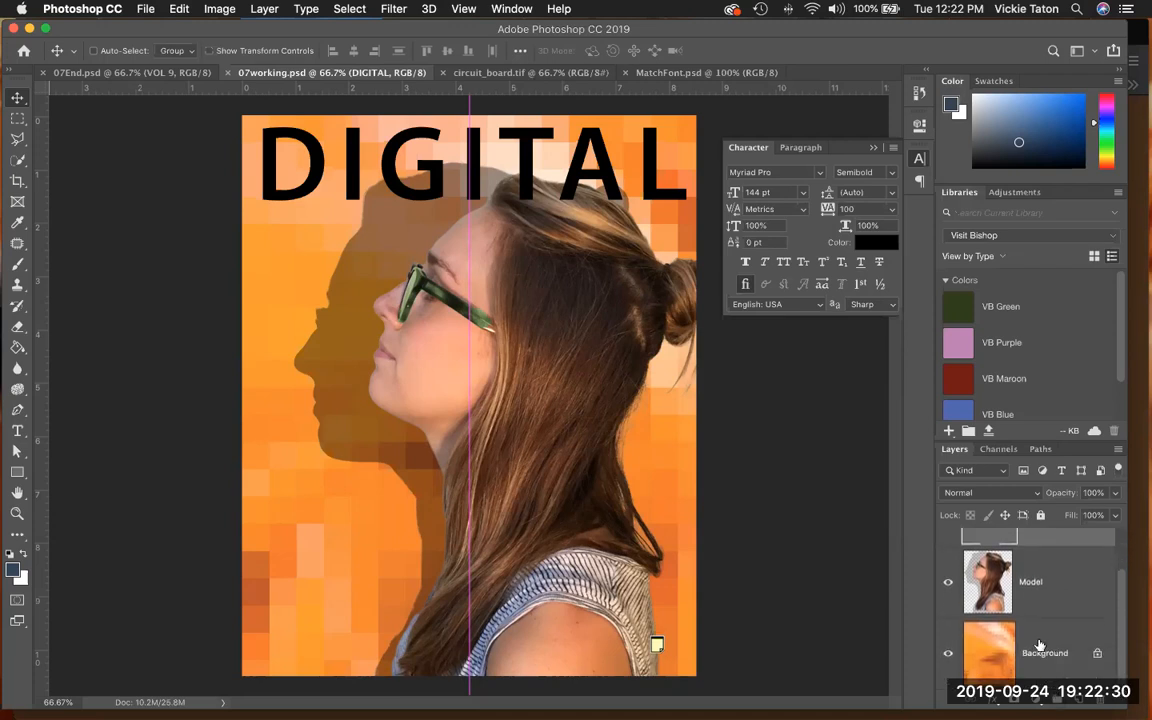
pyautogui.click(1045, 663)
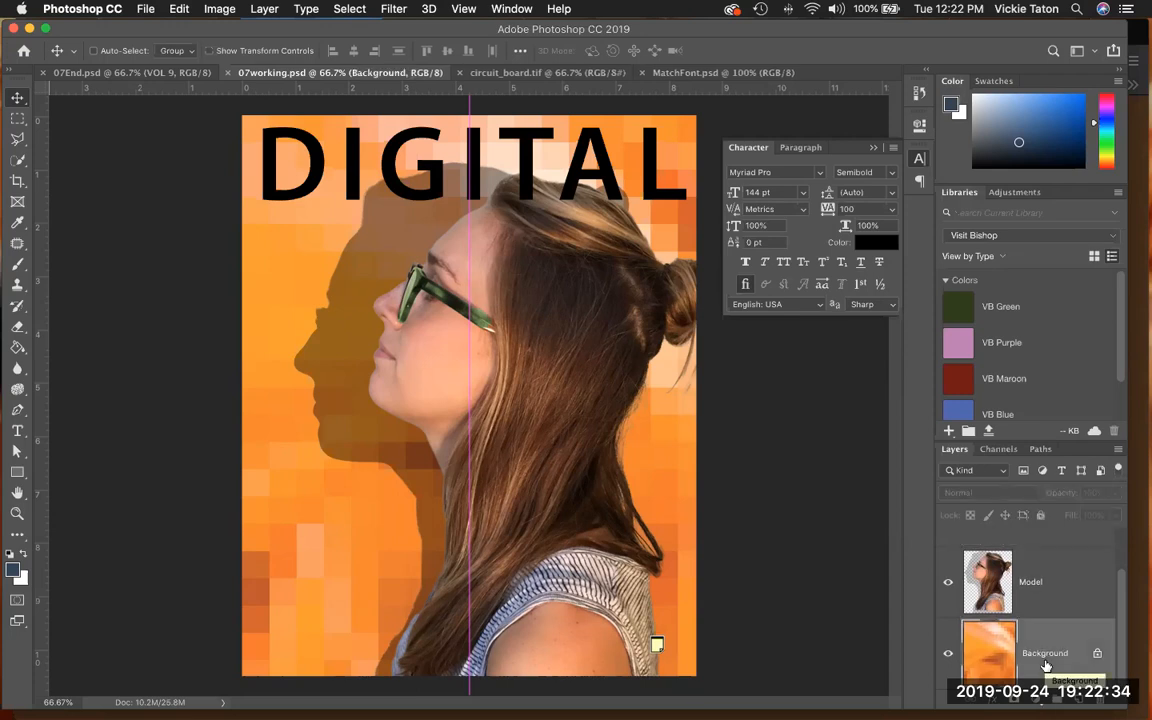
pyautogui.scroll(2, 1040, 610)
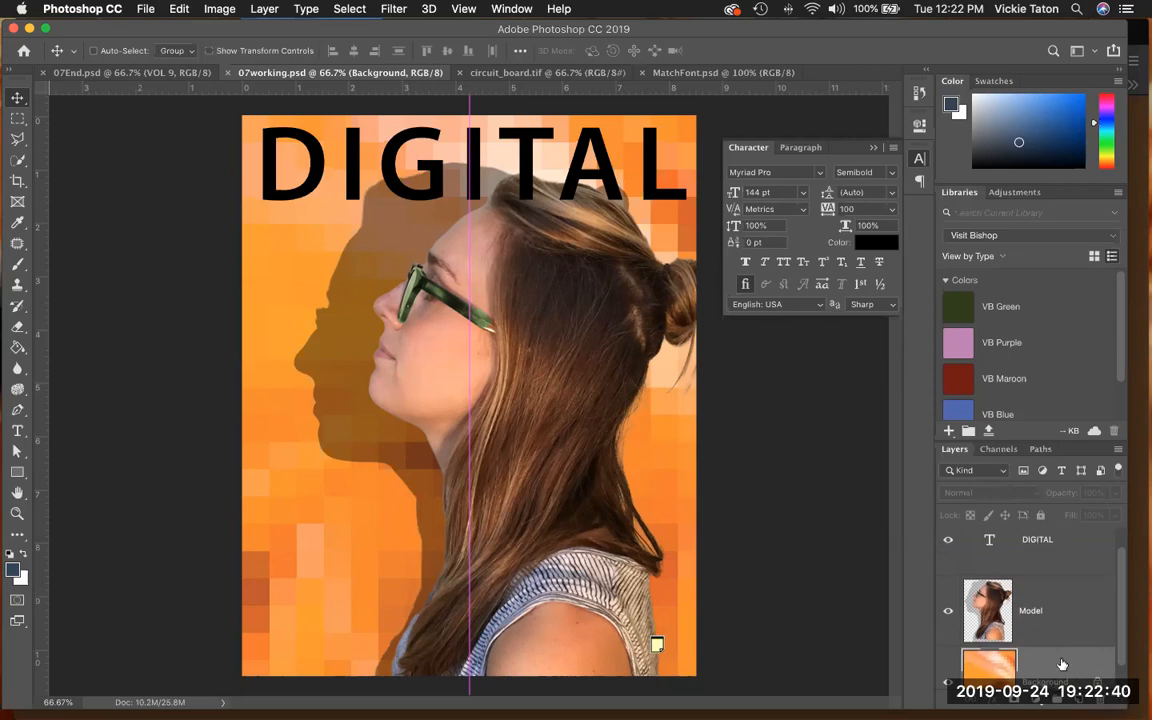
pyautogui.click(1044, 553)
pyautogui.moveTo(1044, 553); pyautogui.dragTo(1051, 623)
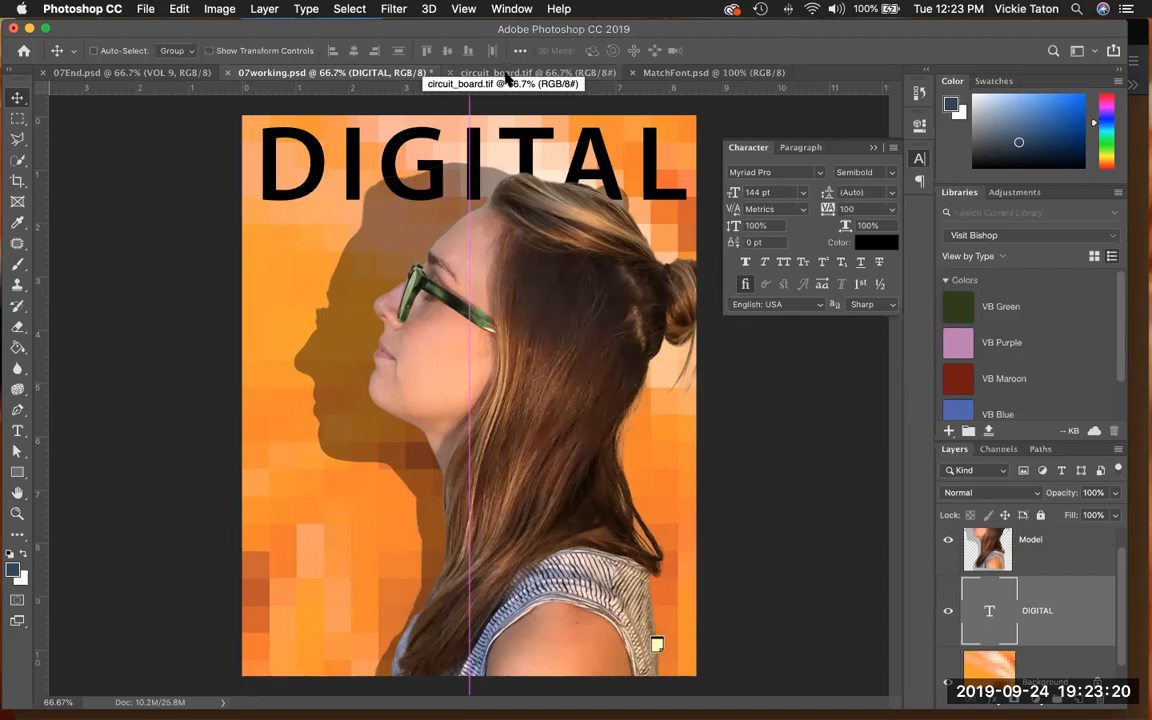
# - Copy the circuit_board.tif image centered into 07working.psd above the DIGITAL layer, and close circuit_board.tif
pyautogui.click(503, 75)
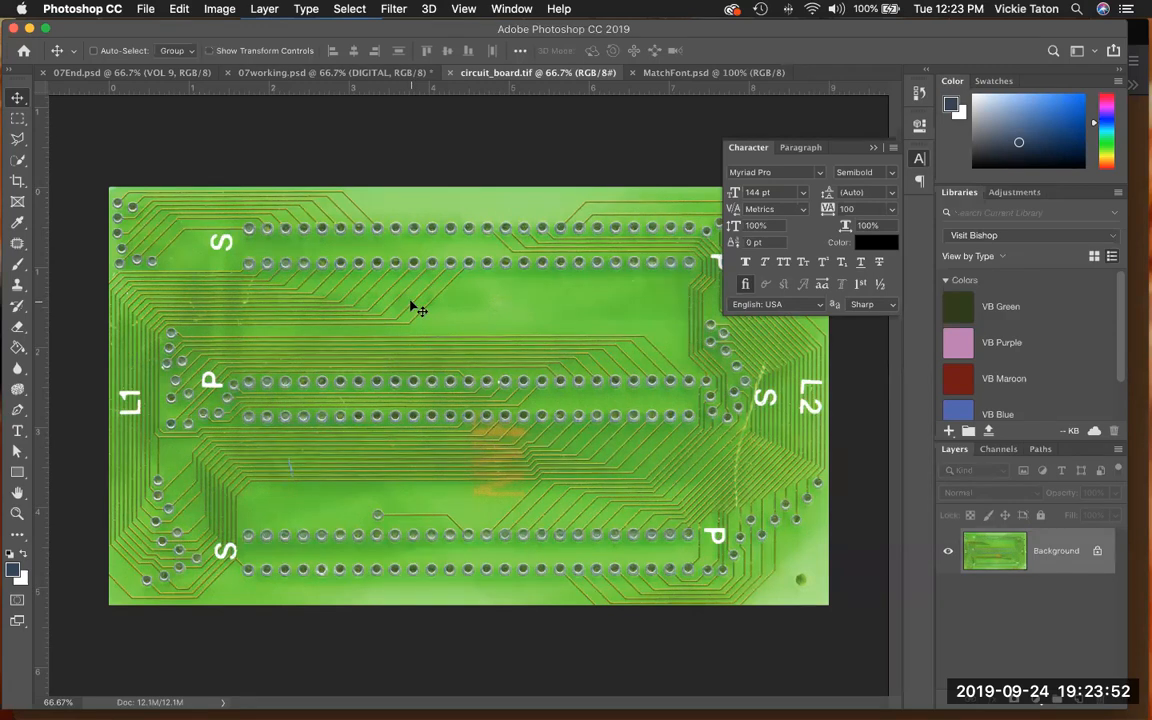
pyautogui.moveTo(410, 301); pyautogui.dragTo(300, 236)
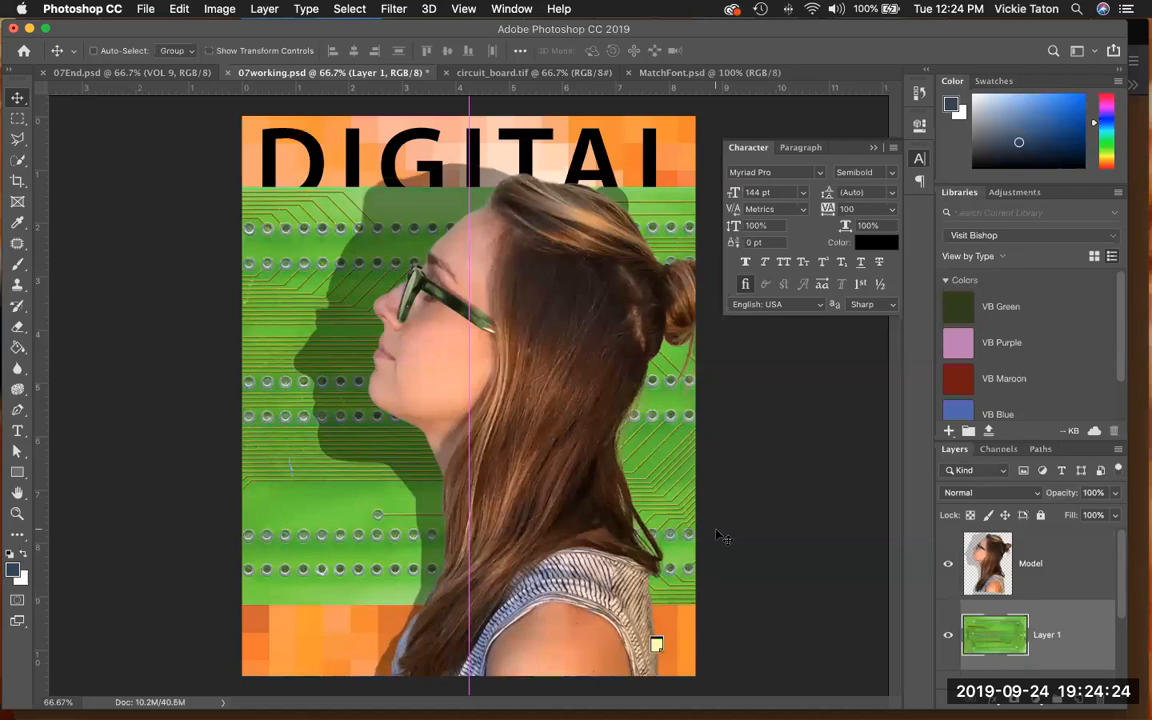
pyautogui.click(448, 74)
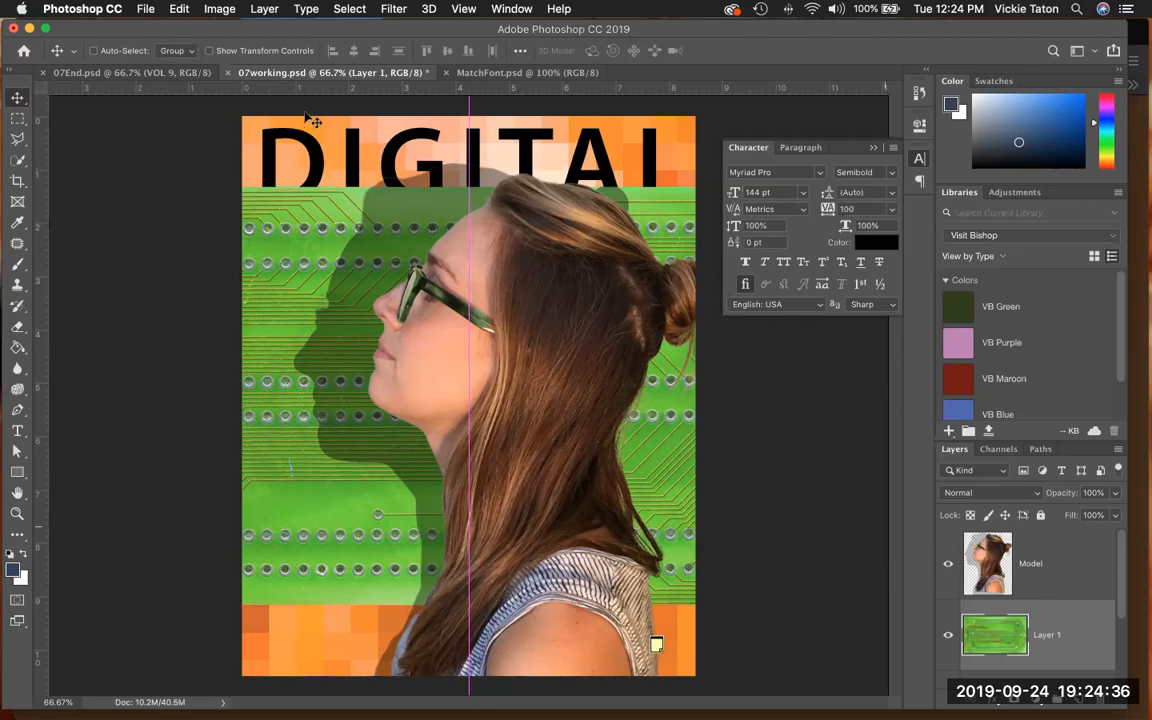
# - Scale the circuit board layer proportionally to about 62%, move it up to cover the DIGITAL title, and commit the transform
pyautogui.click(172, 10)
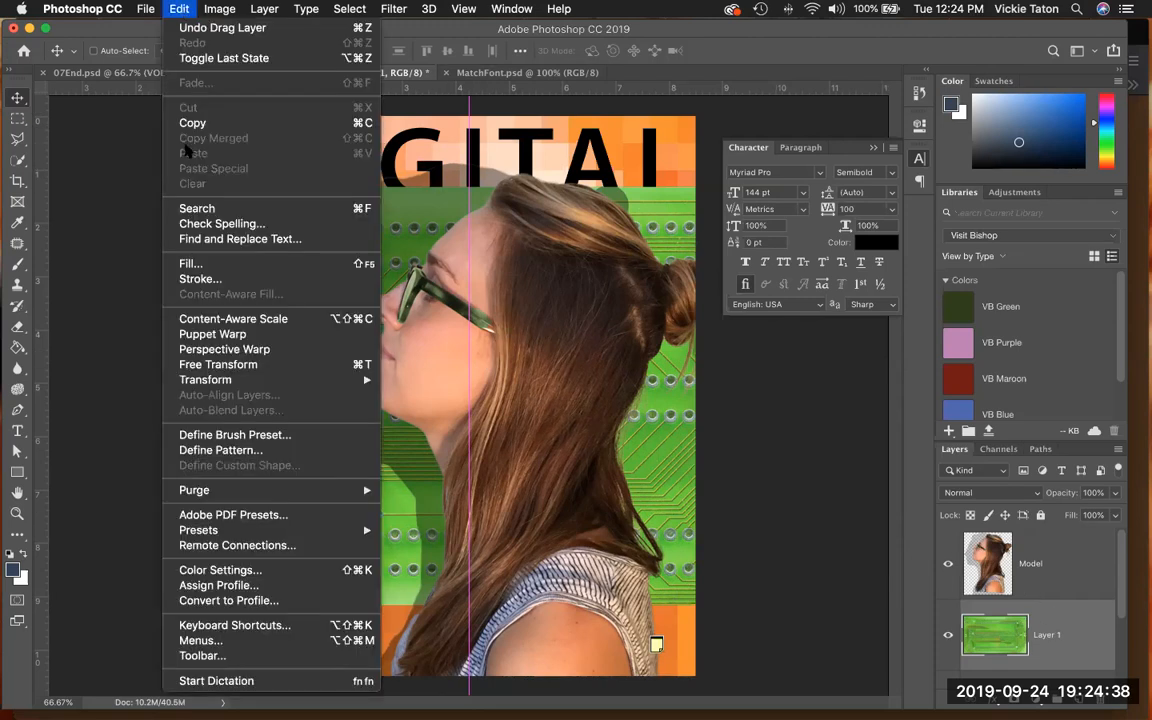
pyautogui.moveTo(233, 380)
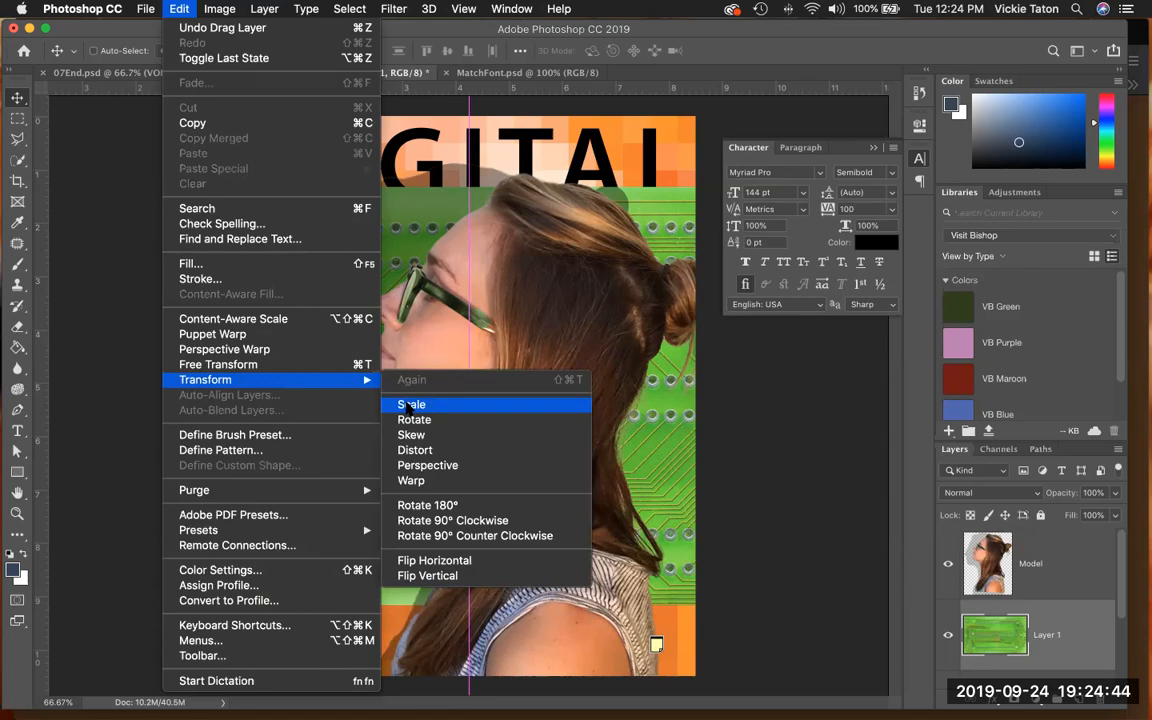
pyautogui.click(411, 404)
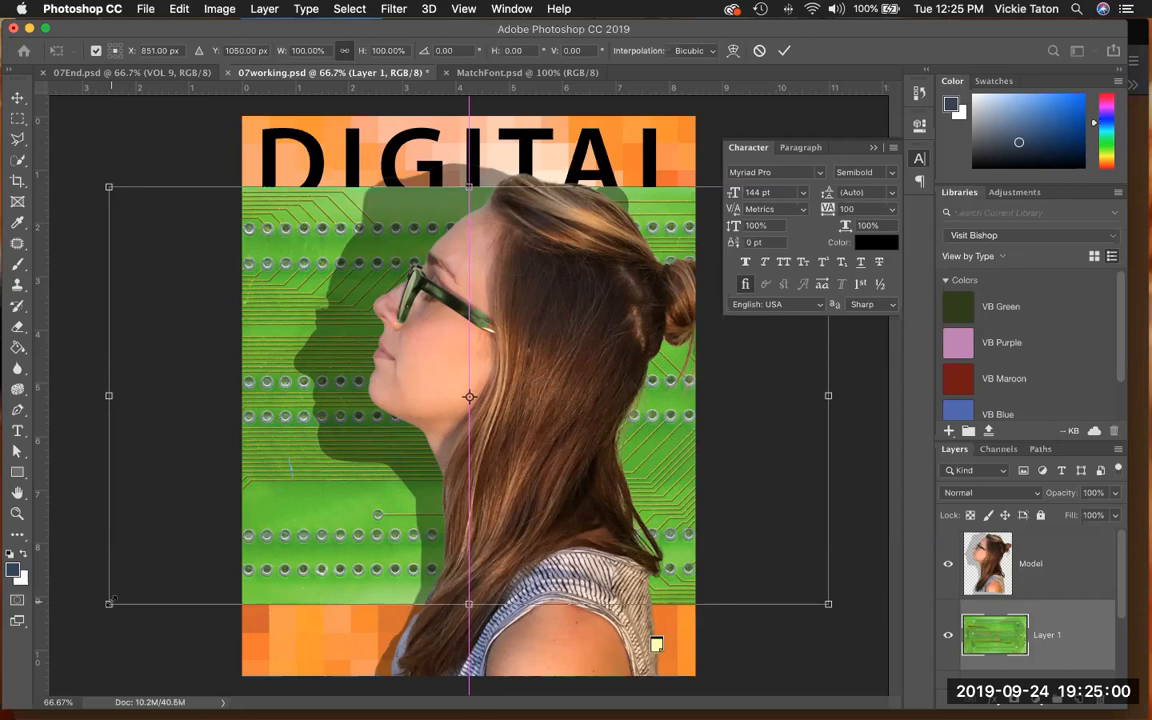
pyautogui.moveTo(112, 601); pyautogui.dragTo(230, 506)
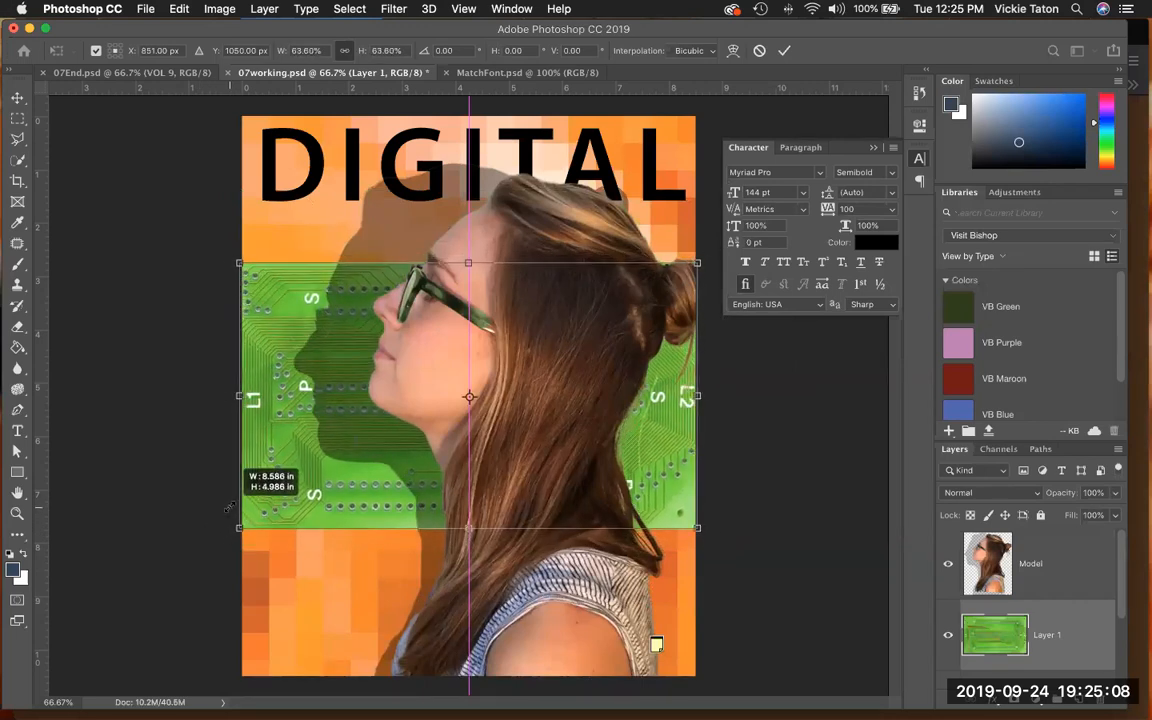
pyautogui.moveTo(231, 507)
pyautogui.mouseDown()
pyautogui.moveTo(245, 492)
pyautogui.moveTo(235, 505)
pyautogui.mouseUp()
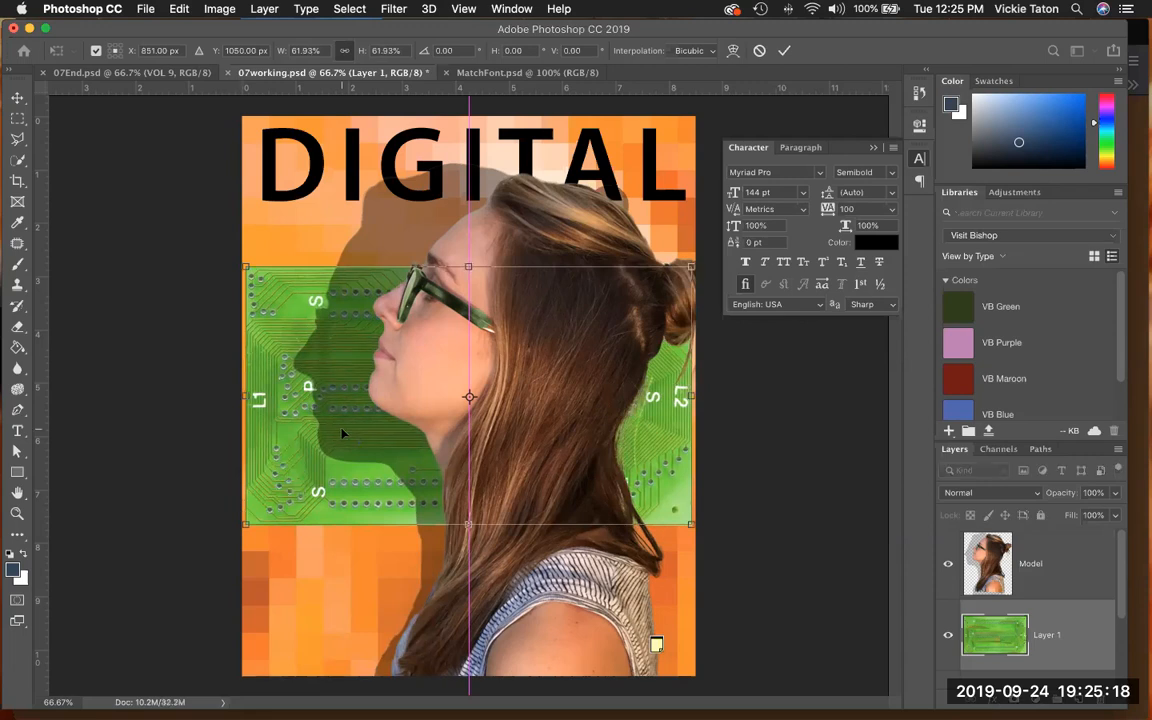
pyautogui.moveTo(388, 395); pyautogui.dragTo(392, 285)
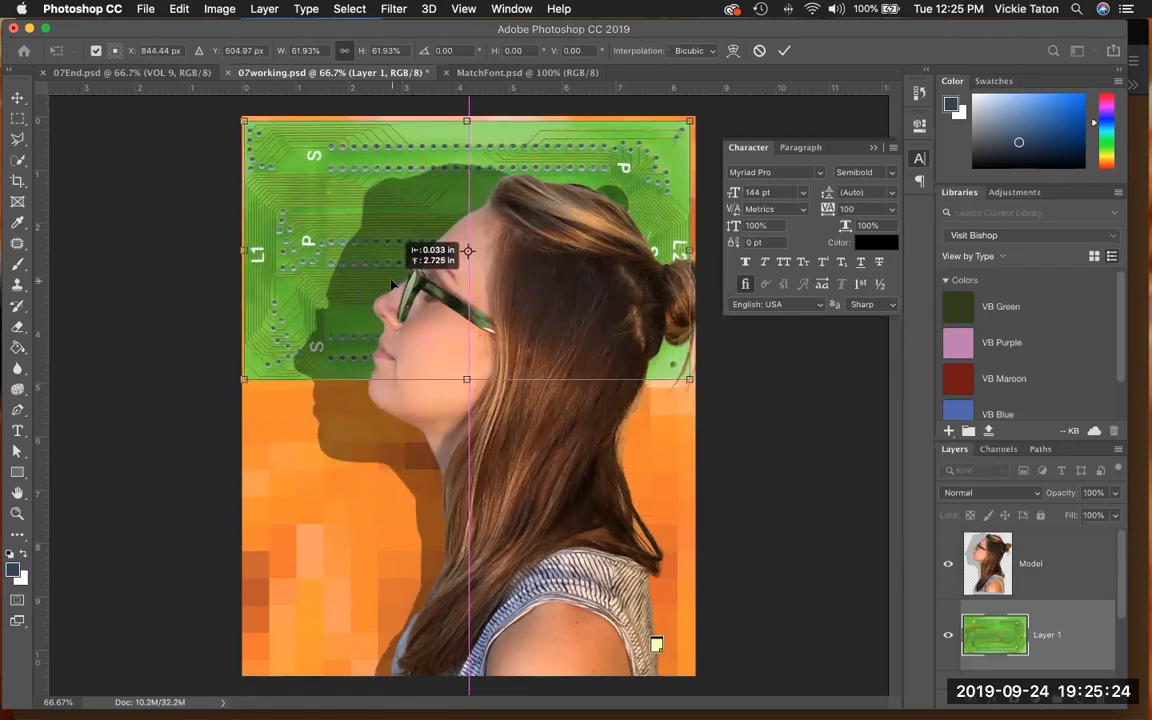
pyautogui.moveTo(392, 285); pyautogui.dragTo(392, 285)
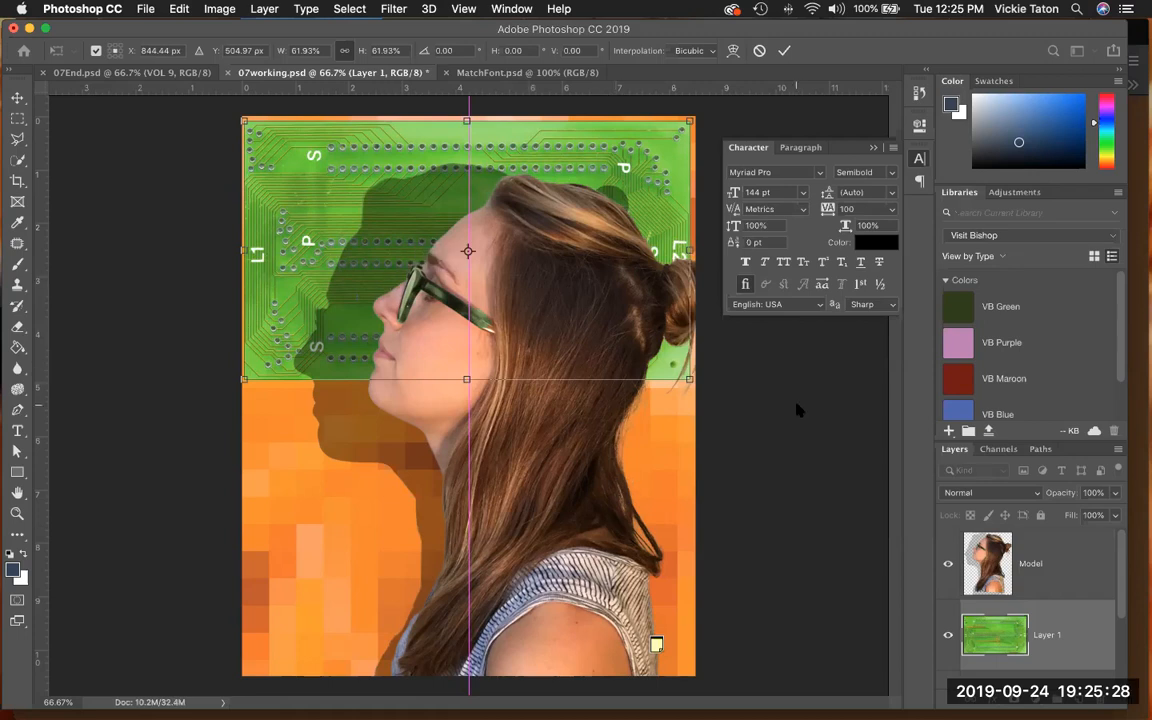
pyautogui.click(783, 51)
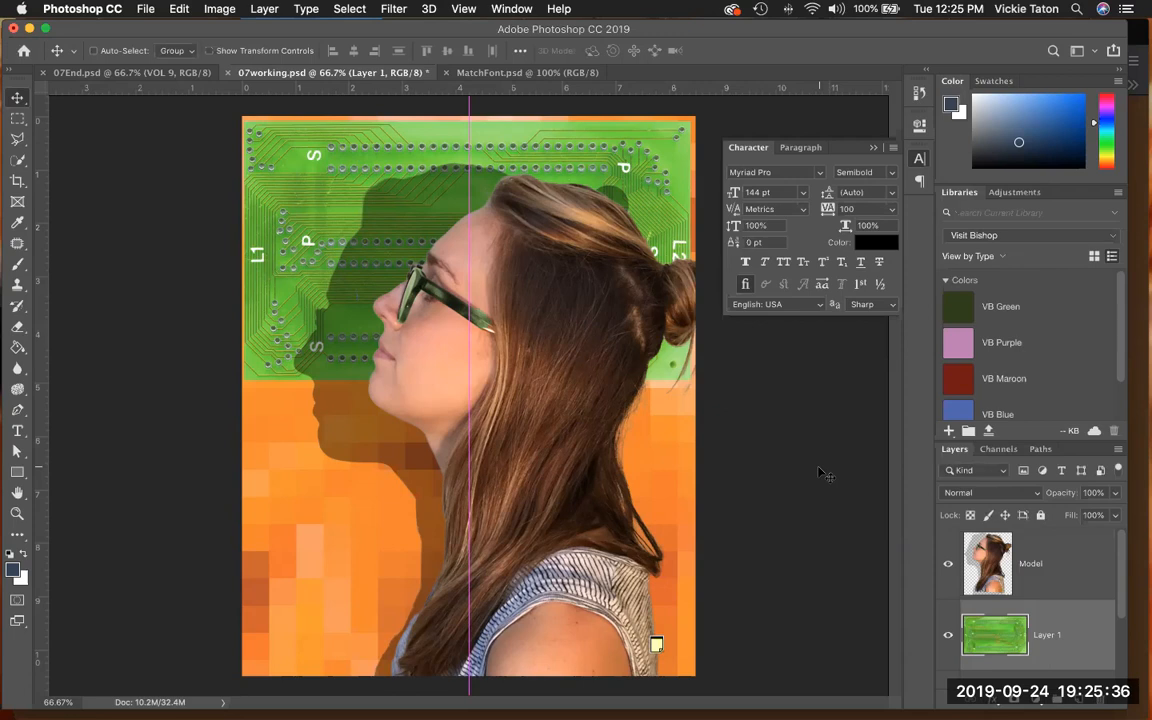
# - Rename the circuit board image's layer as "circuit board"
pyautogui.doubleClick(1044, 633)
pyautogui.write('ciruit')
pyautogui.press('BackSpace')
pyautogui.press('BackSpace')
pyautogui.press('BackSpace')
pyautogui.write('cuit bor')
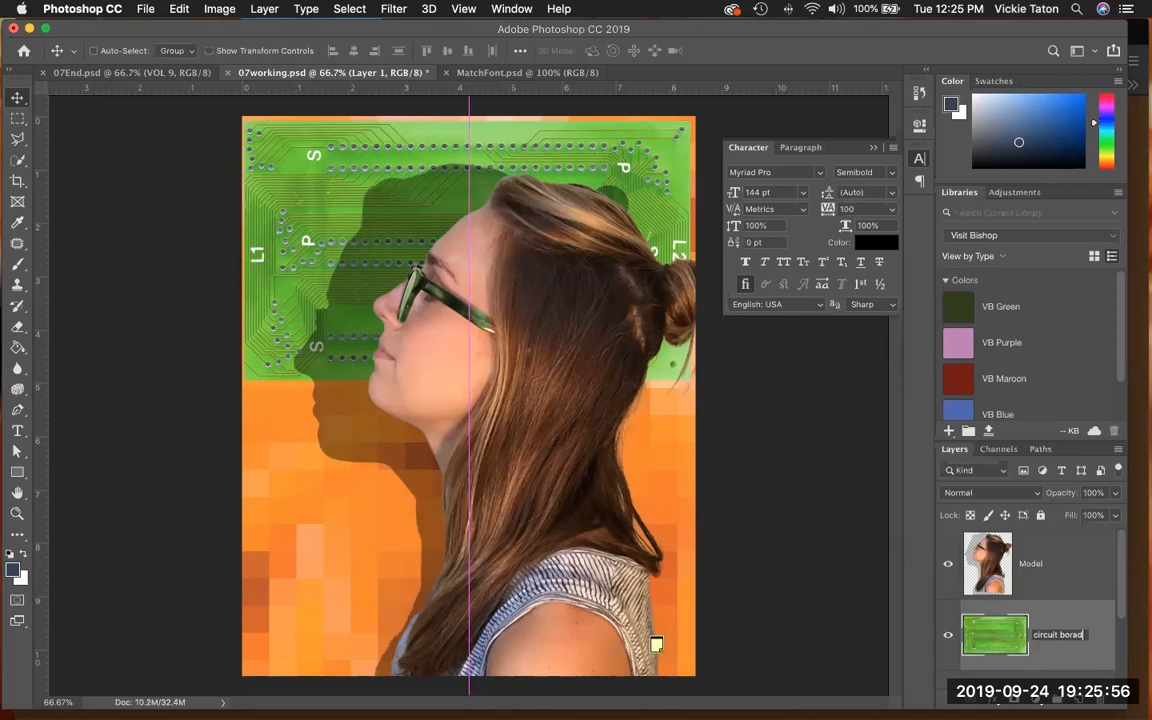
pyautogui.write('ad')
pyautogui.press('Return')
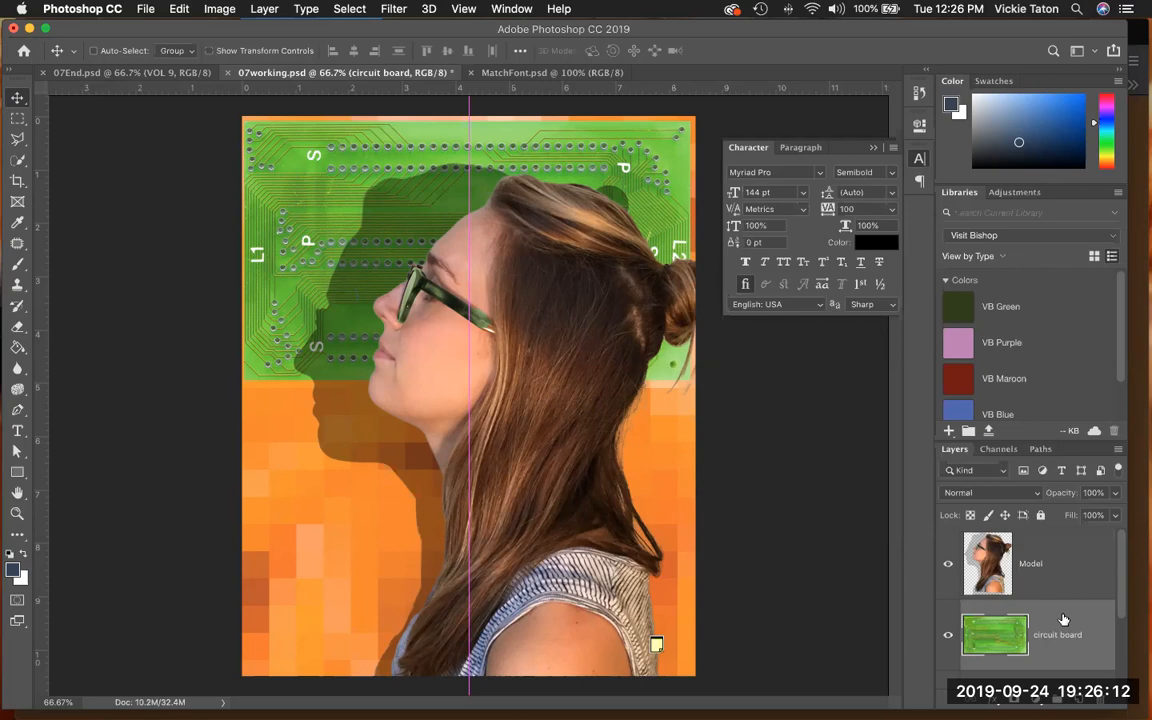
# - Clip the circuit board layer to the DIGITAL text layer with a clipping mask
pyautogui.scroll(-2, 1062, 618)
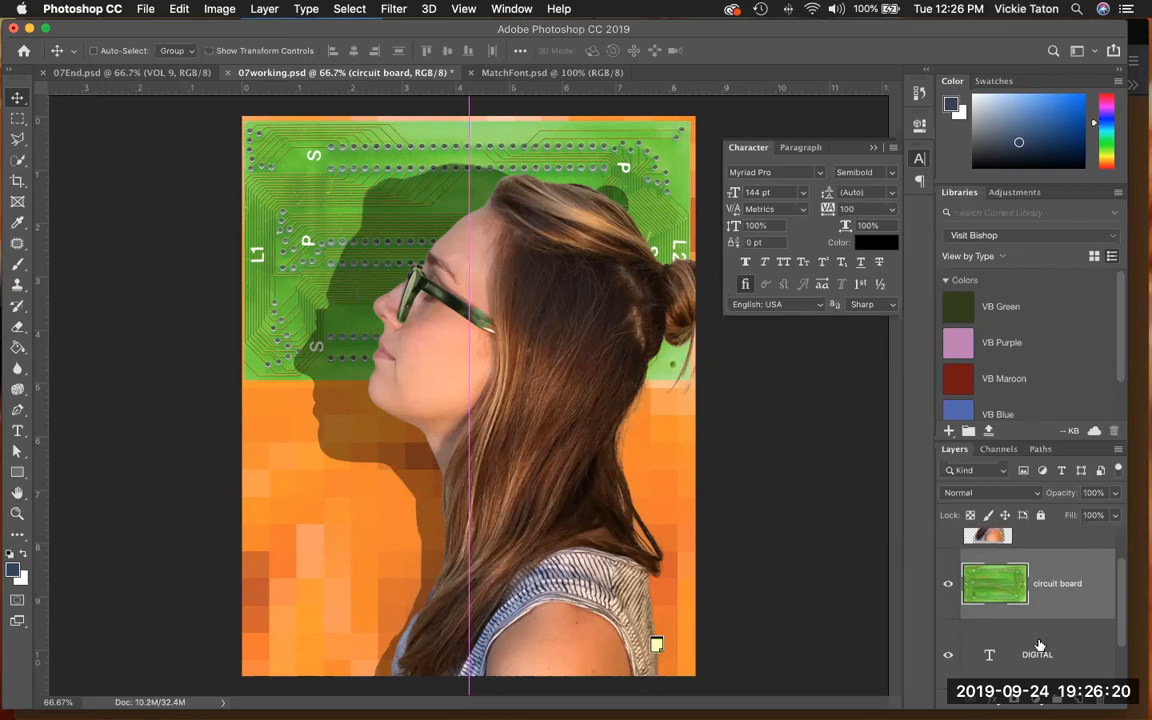
pyautogui.click(1119, 451)
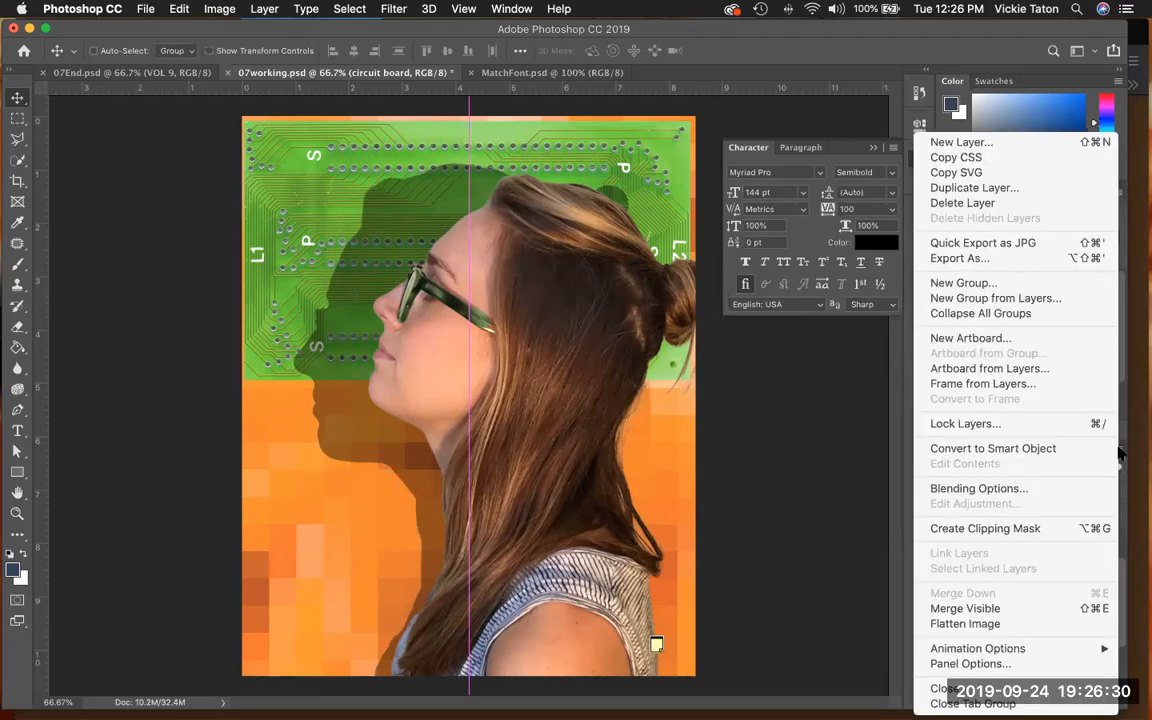
pyautogui.click(1052, 532)
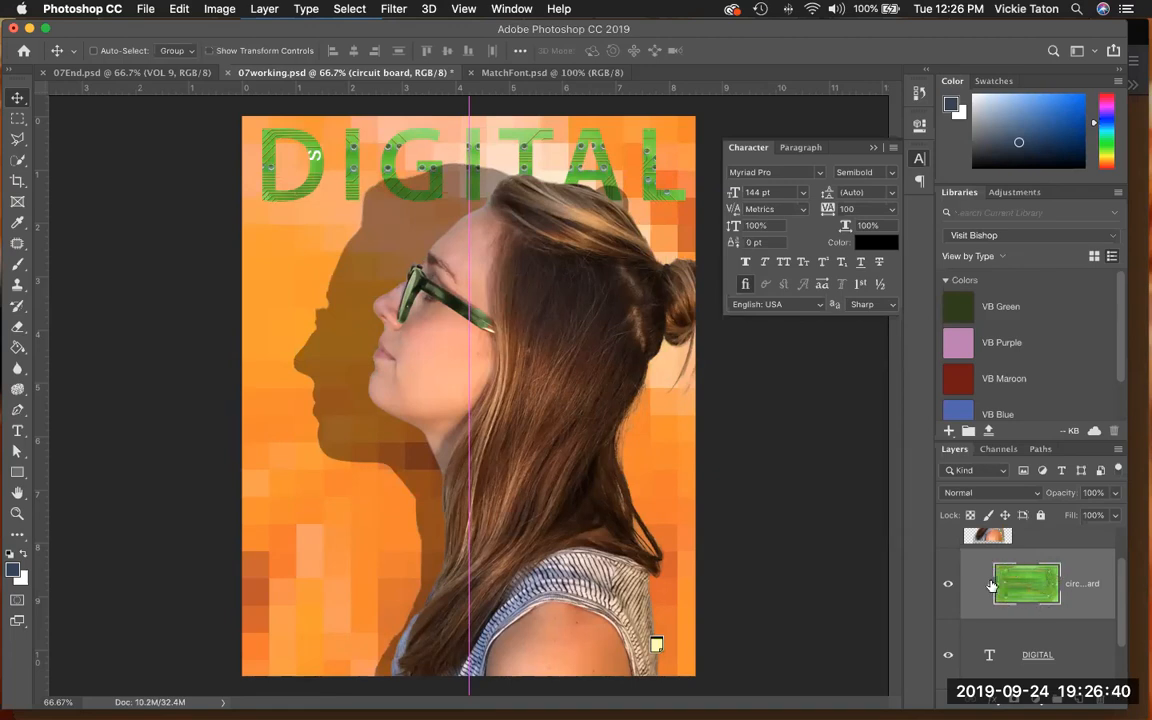
# - Add an Inner Shadow layer style to the DIGITAL text layer
pyautogui.scroll(-1, 990, 636)
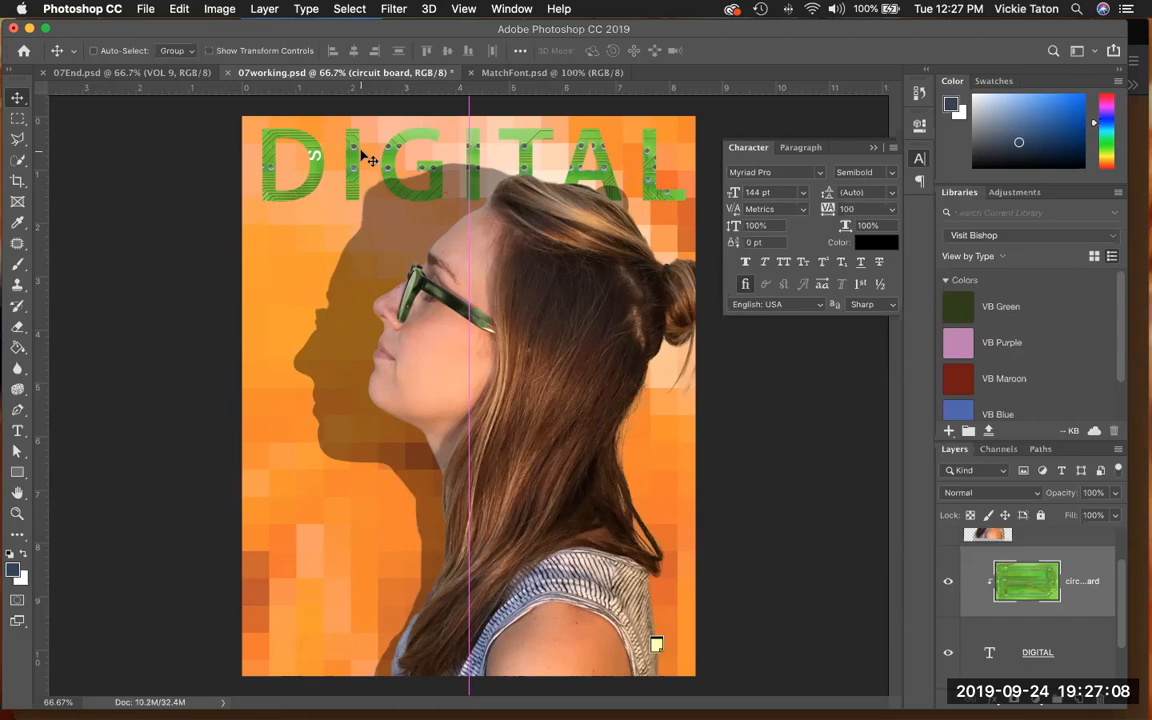
pyautogui.click(1068, 648)
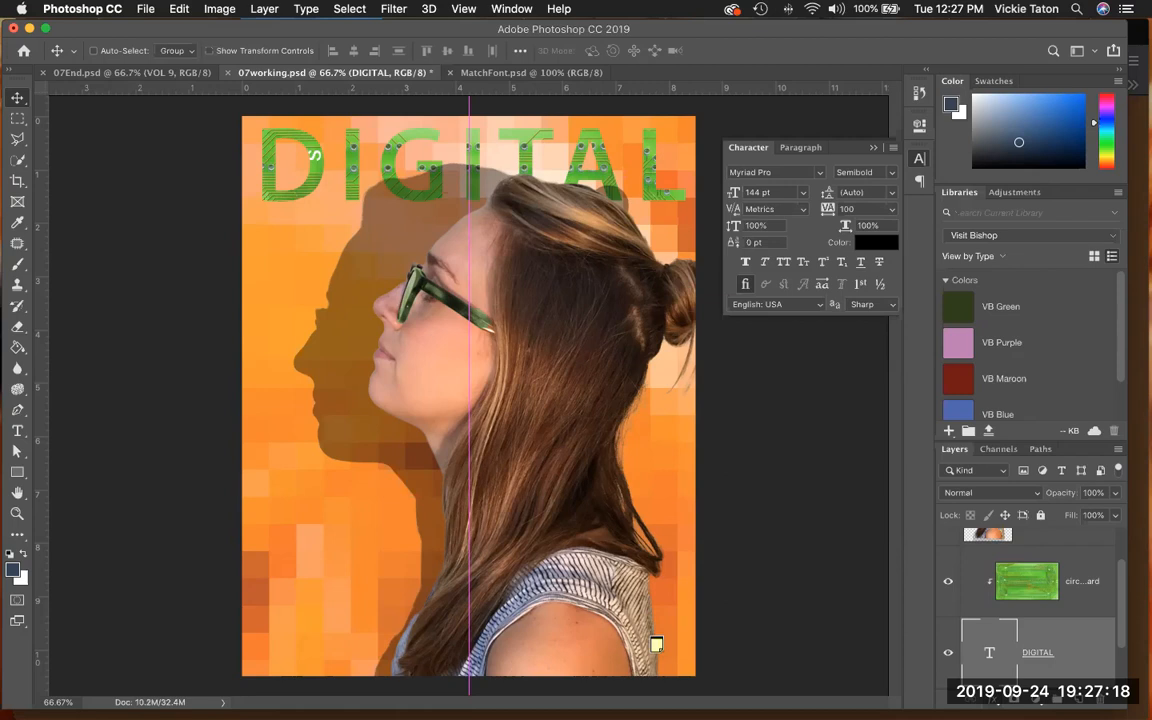
pyautogui.click(998, 703)
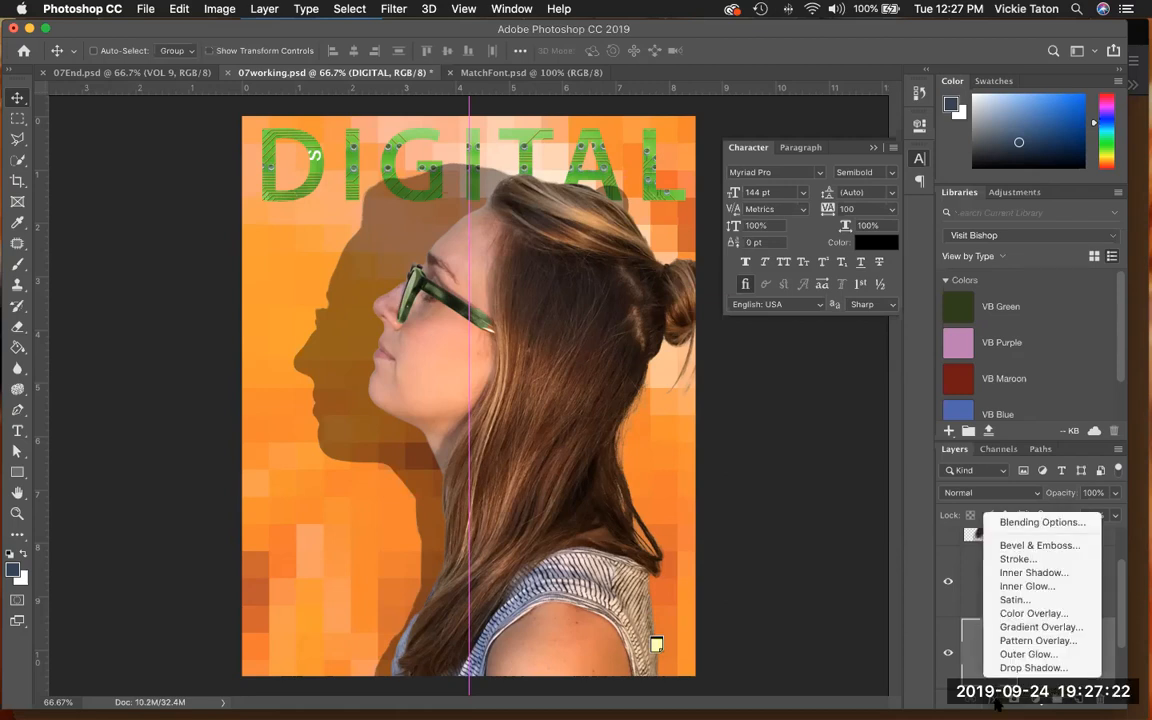
pyautogui.click(1034, 572)
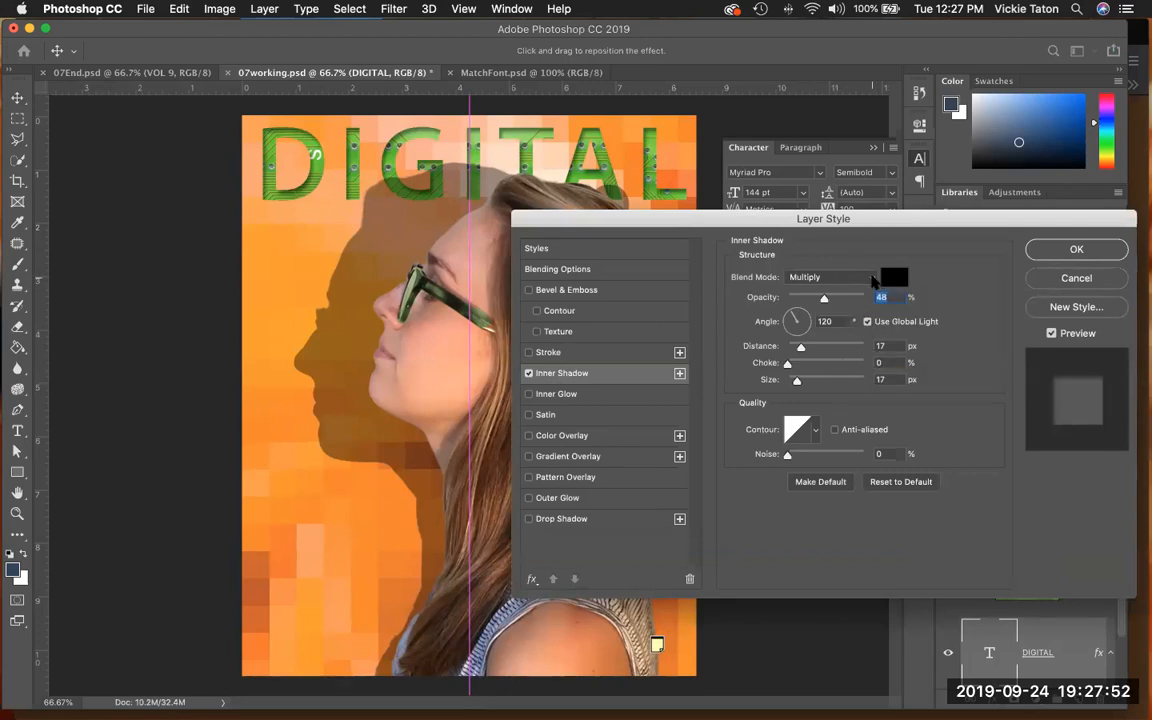
# - Try the Darken and Color Dodge blend modes for the inner shadow, and restore Multiply
pyautogui.click(870, 280)
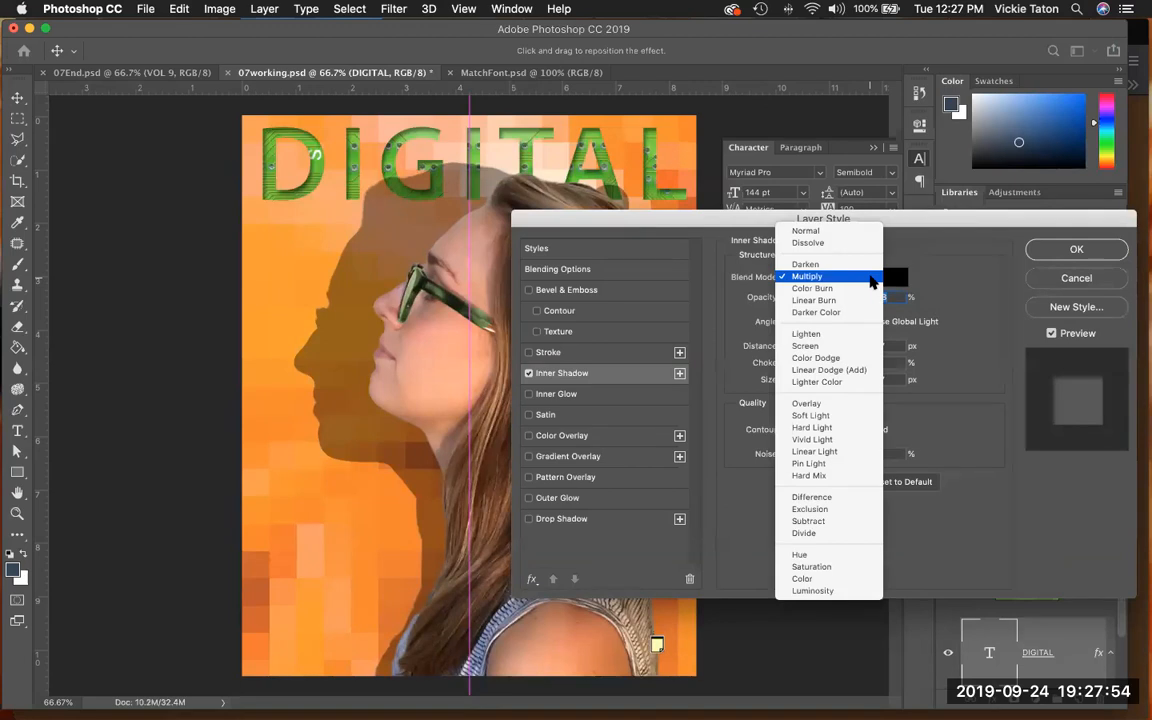
pyautogui.click(868, 278)
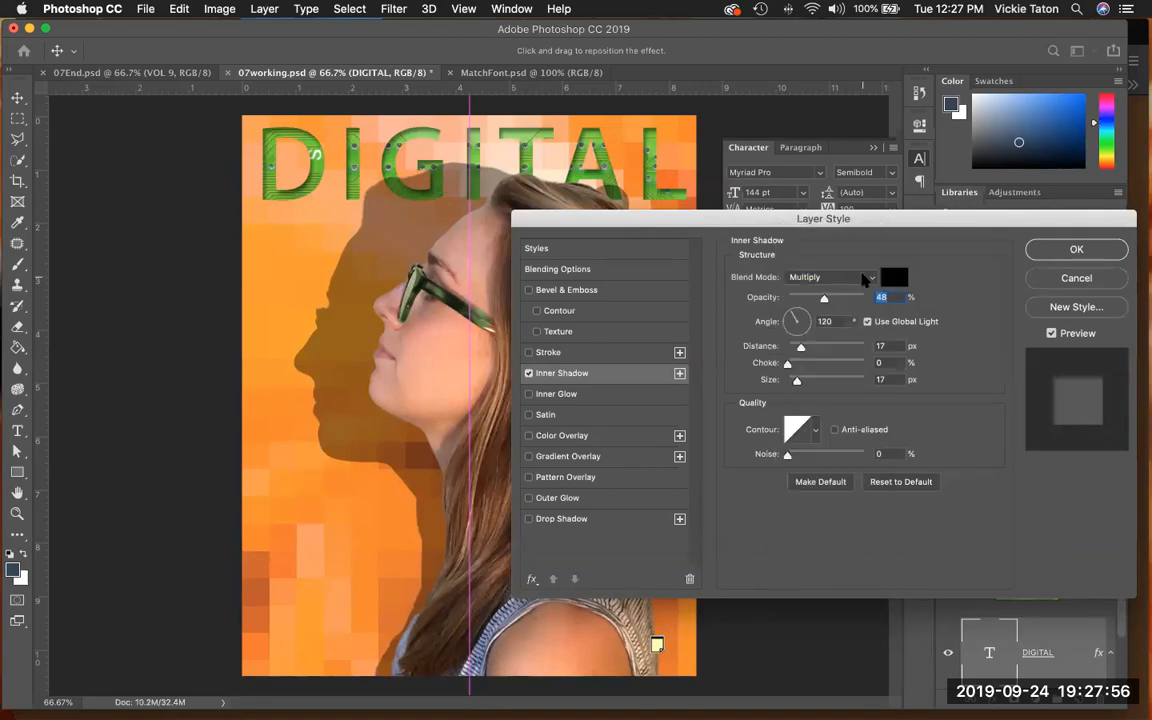
pyautogui.click(865, 280)
pyautogui.click(858, 265)
pyautogui.click(862, 274)
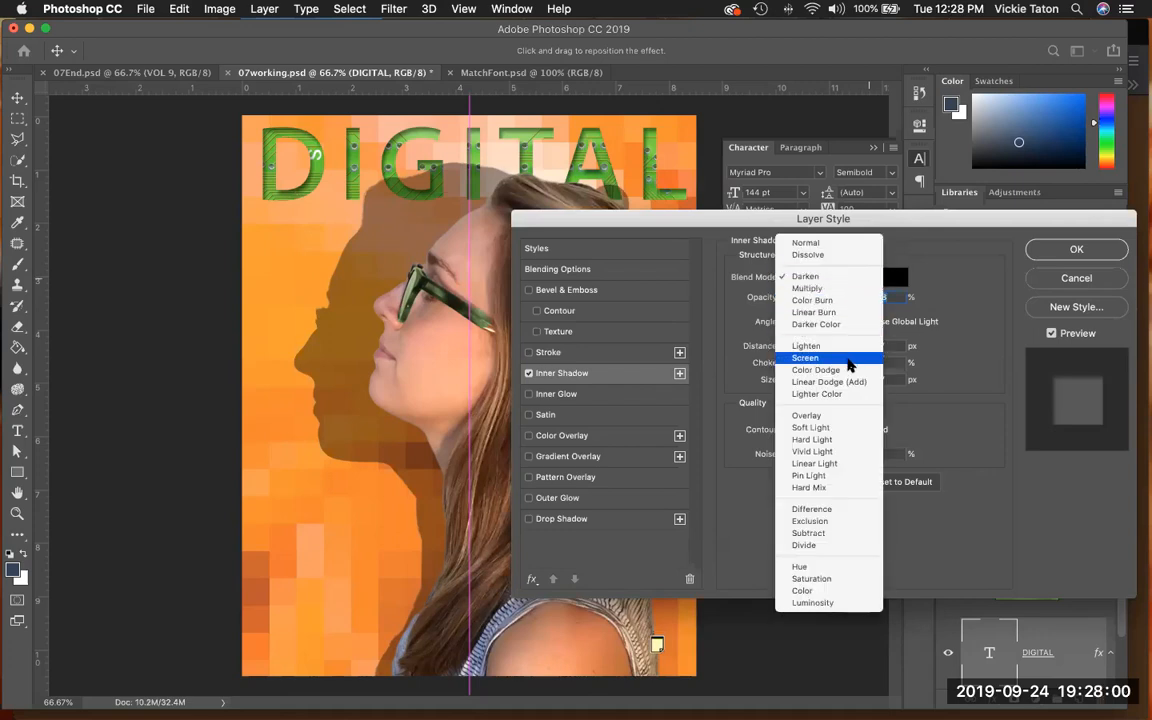
pyautogui.click(846, 370)
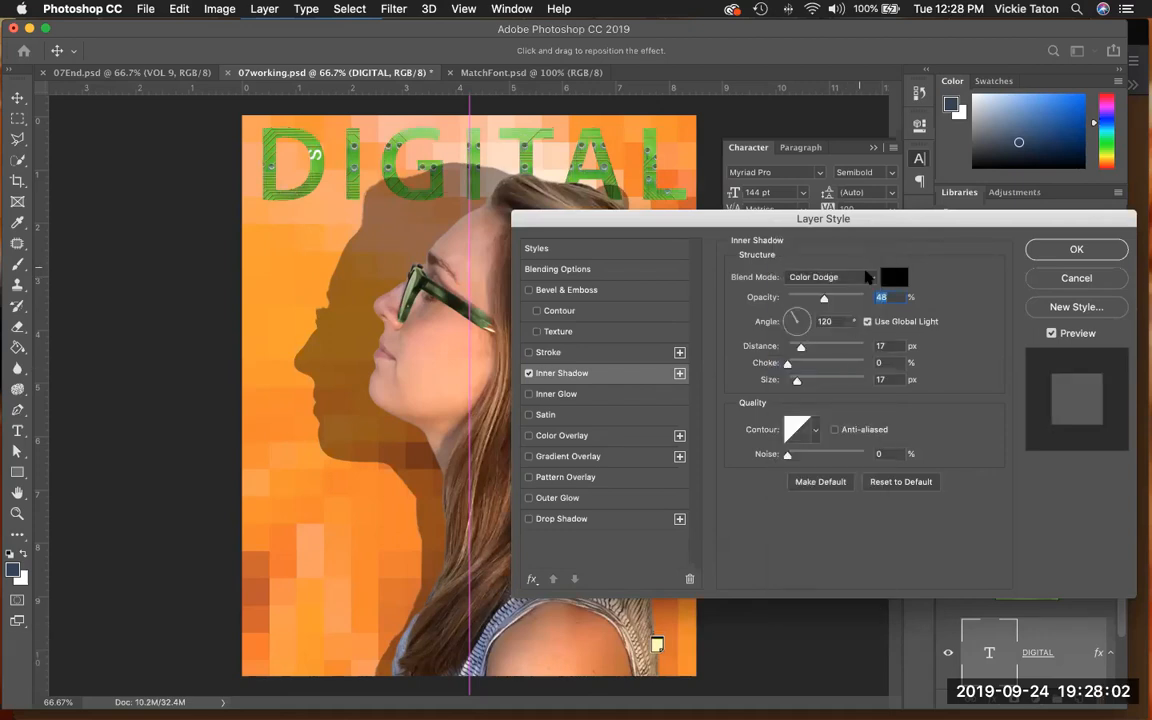
pyautogui.click(867, 277)
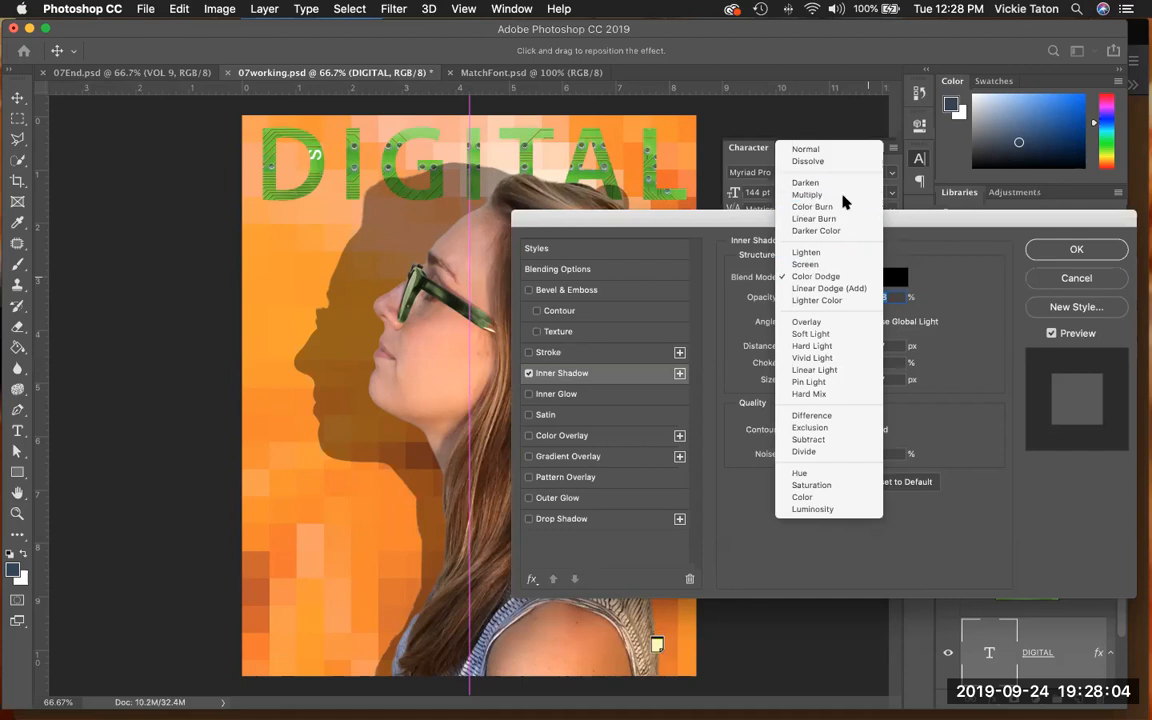
pyautogui.click(807, 195)
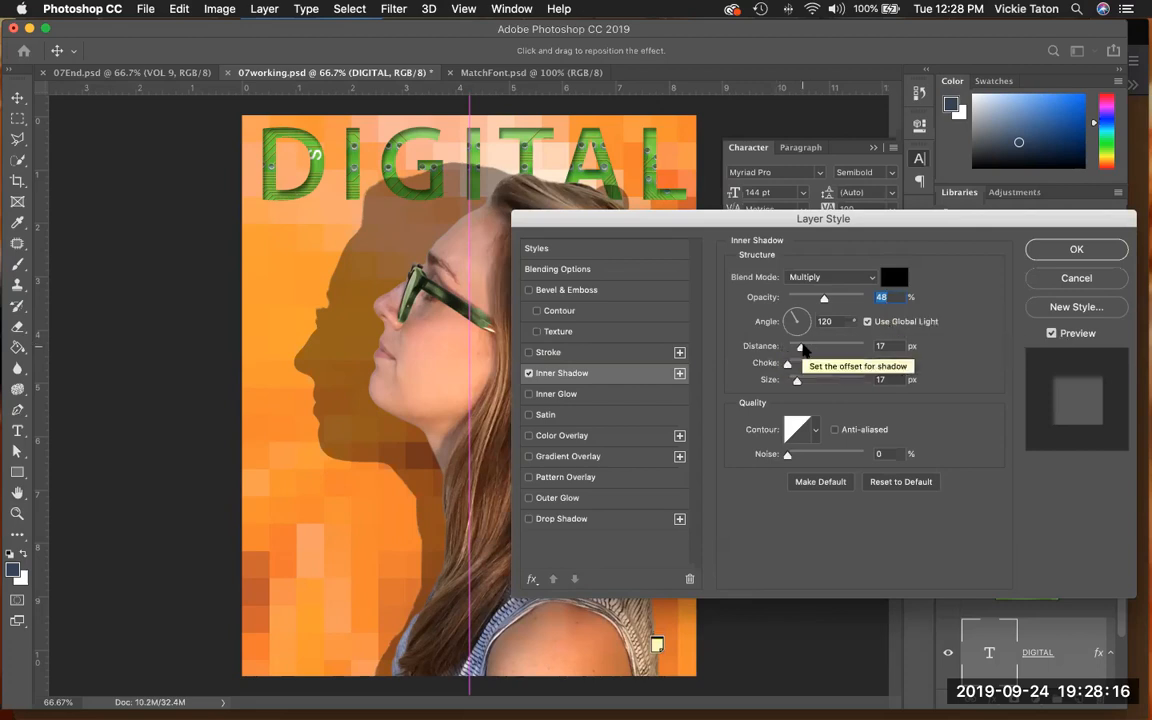
# - Set the inner shadow's distance to 18 px, choke to 0% and size to 16 px, apply the style, and save the file
pyautogui.moveTo(886, 346); pyautogui.dragTo(869, 346)
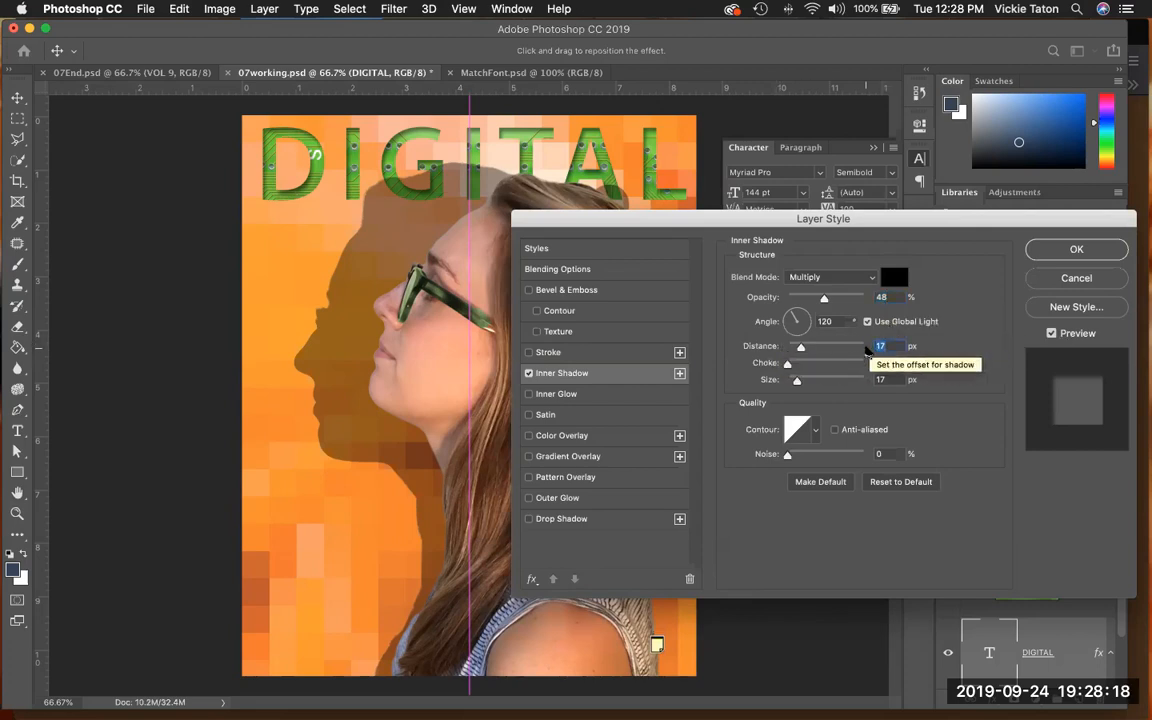
pyautogui.write('18')
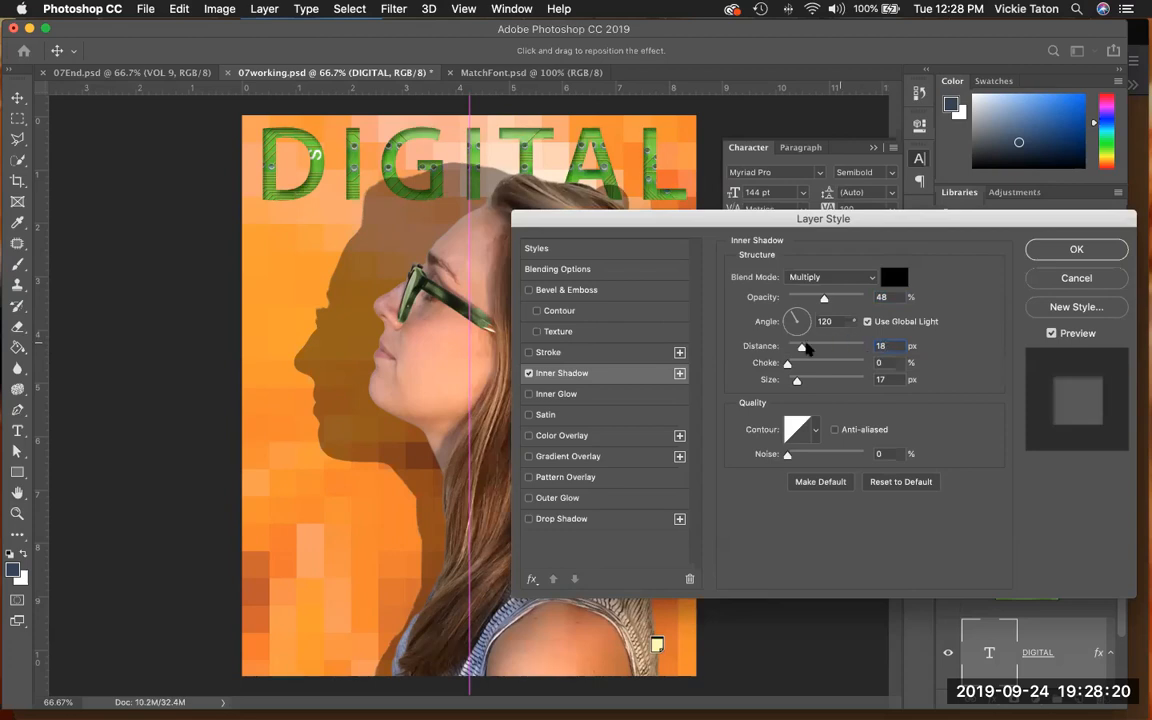
pyautogui.moveTo(801, 347); pyautogui.dragTo(843, 356)
pyautogui.write('18')
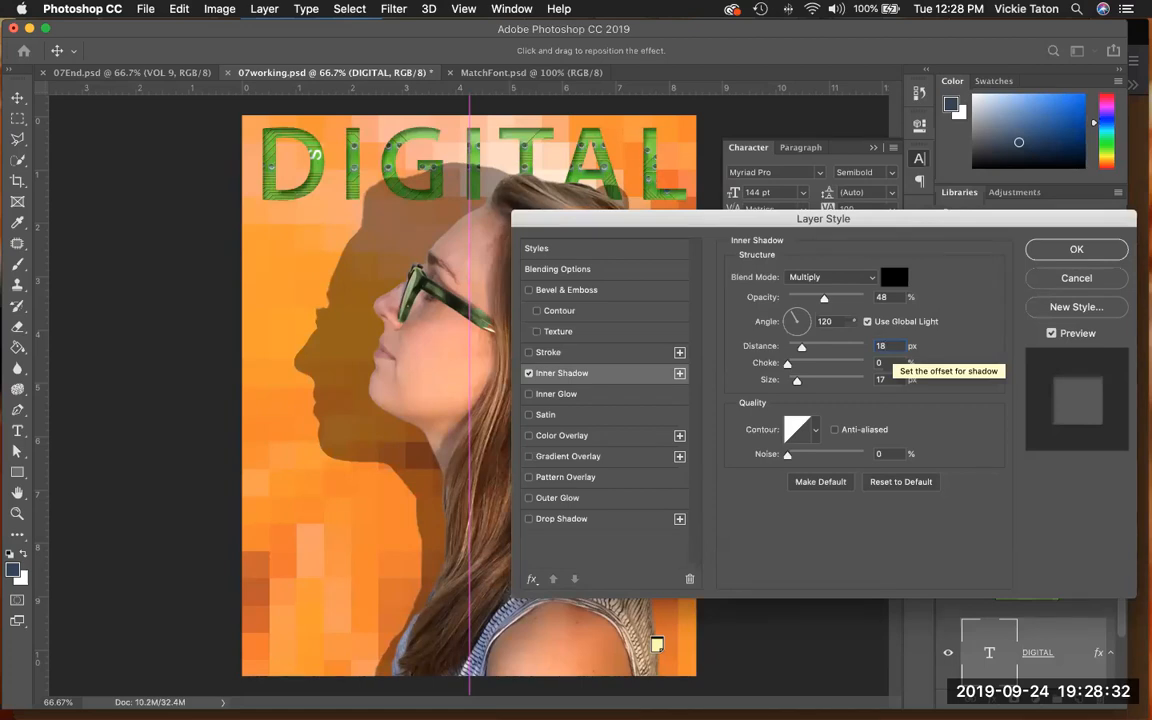
pyautogui.moveTo(787, 365)
pyautogui.mouseDown()
pyautogui.moveTo(840, 372)
pyautogui.moveTo(777, 368)
pyautogui.mouseUp()
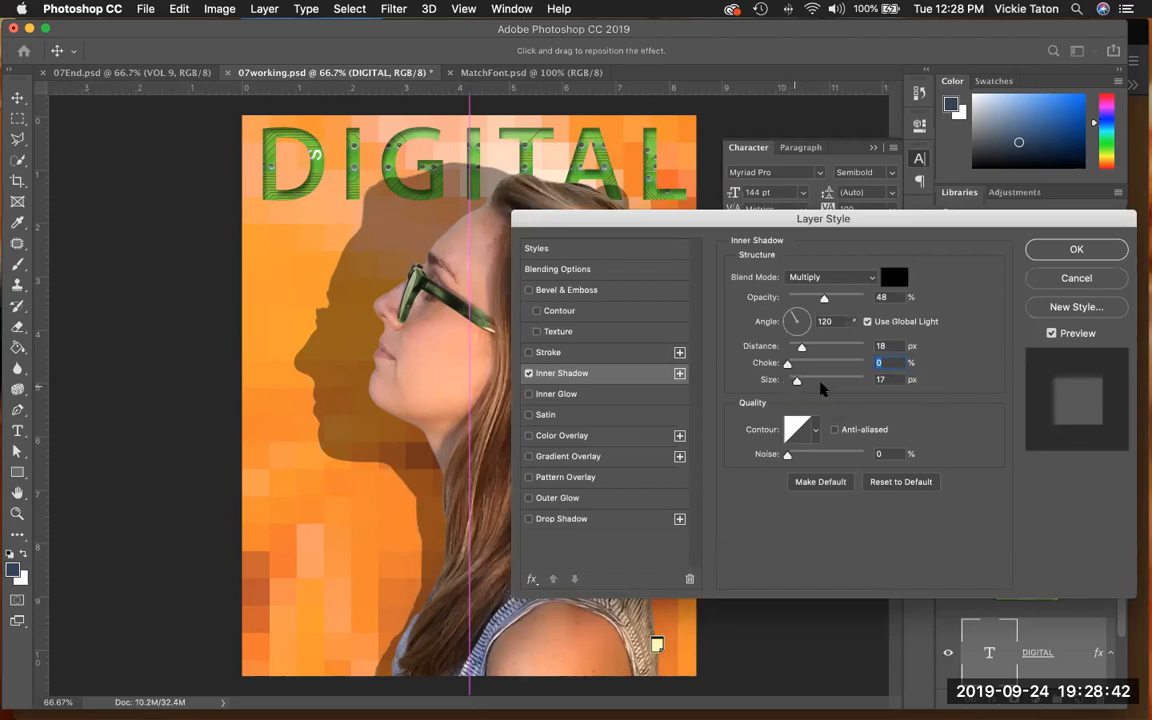
pyautogui.moveTo(797, 378)
pyautogui.mouseDown()
pyautogui.moveTo(810, 386)
pyautogui.moveTo(789, 383)
pyautogui.mouseUp()
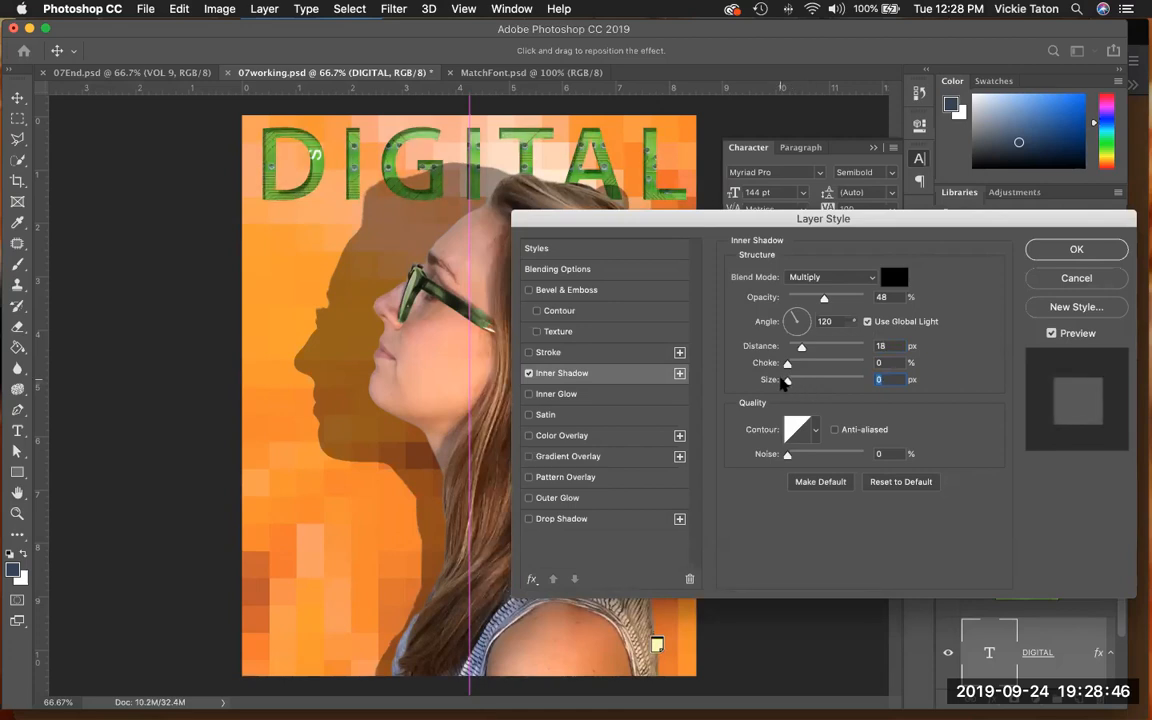
pyautogui.write('16')
pyautogui.click(1092, 249)
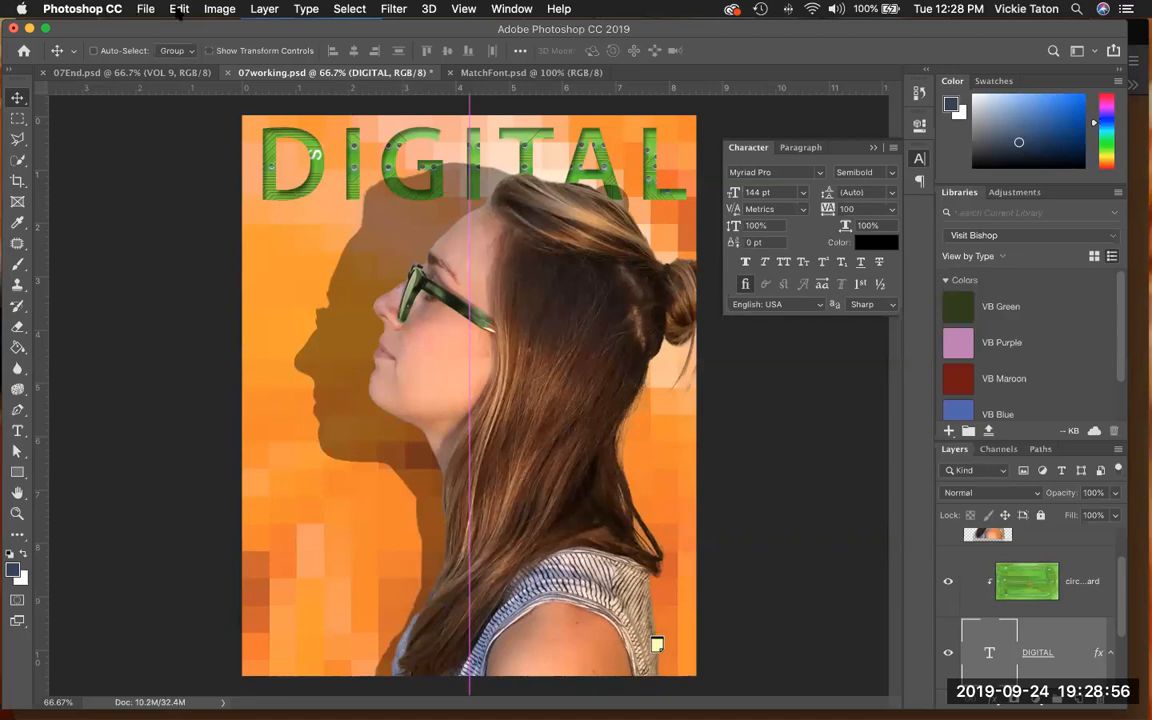
pyautogui.click(132, 9)
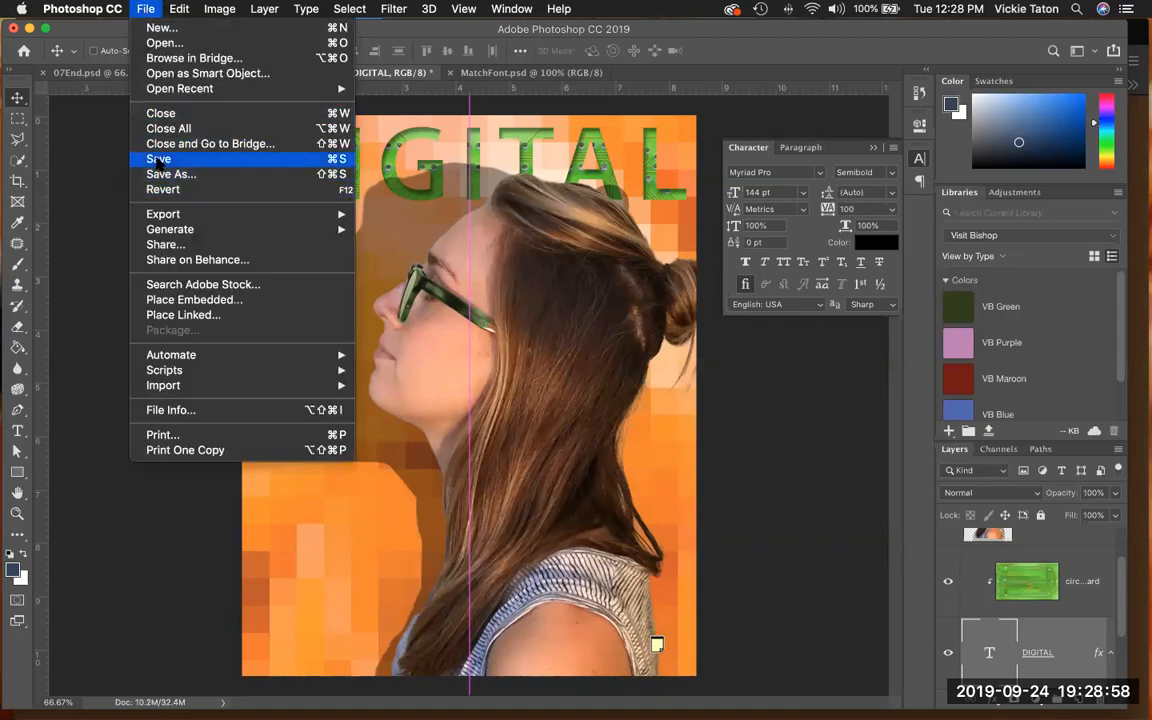
pyautogui.click(157, 160)
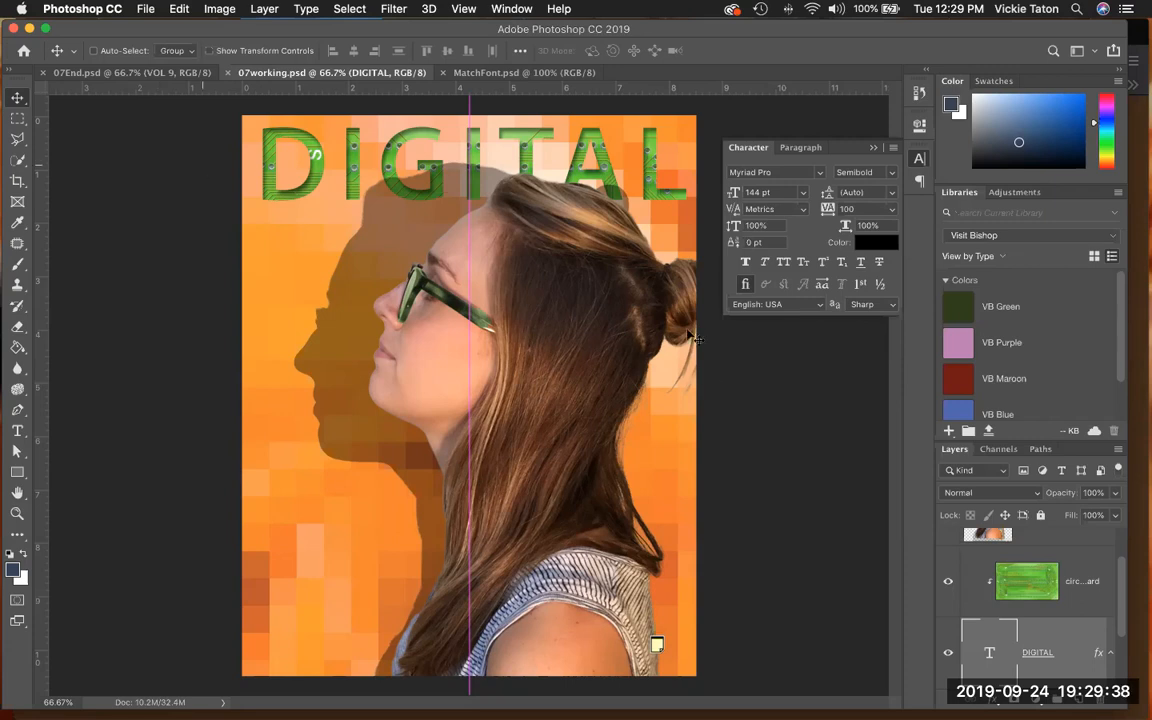
# - Select the Model layer and activate the saved Speech Path so it shows on the canvas
pyautogui.scroll(2, 1036, 563)
pyautogui.click(1036, 563)
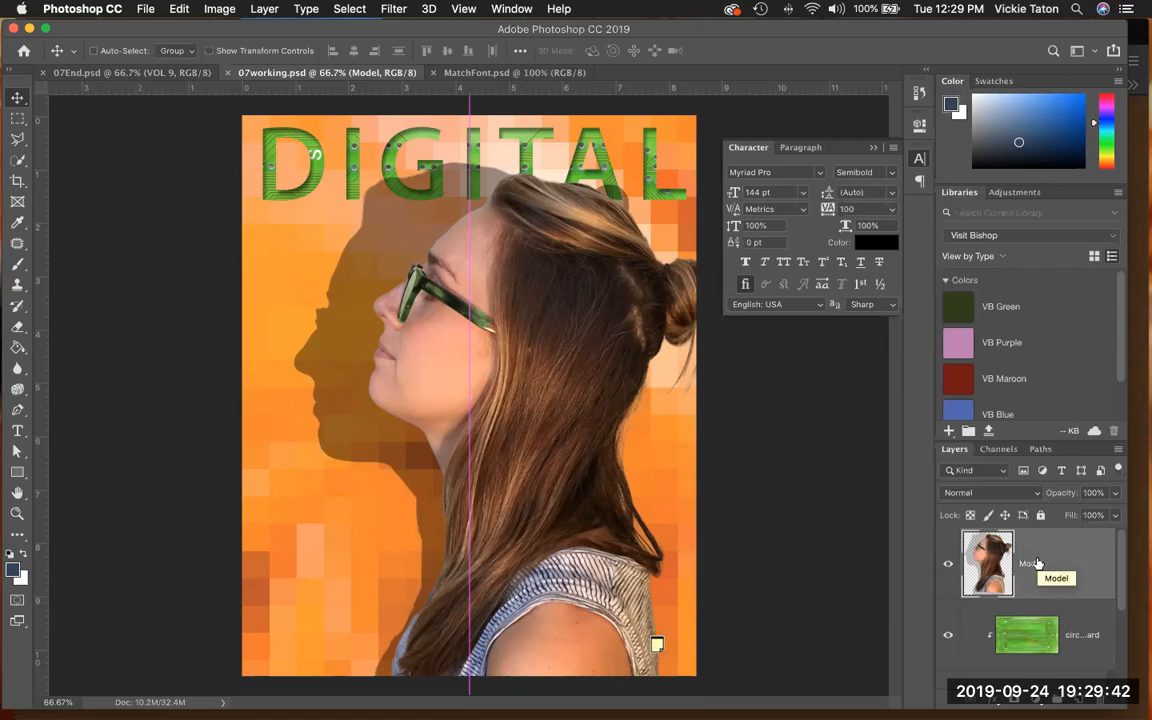
pyautogui.click(520, 9)
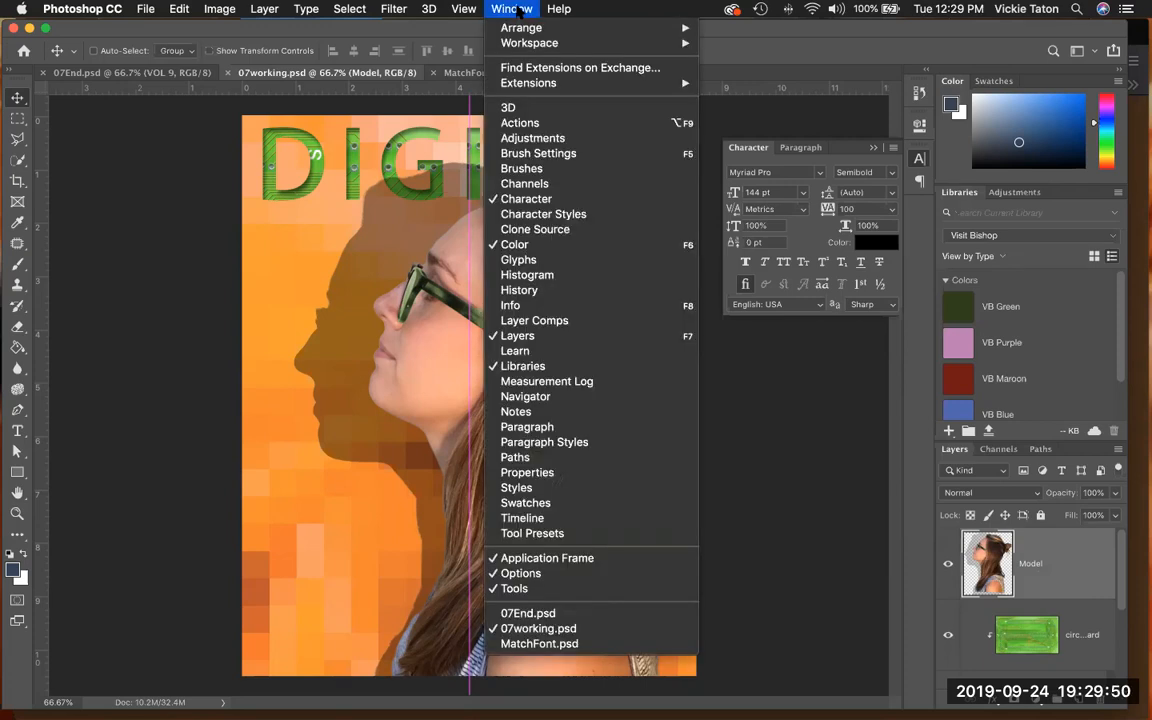
pyautogui.click(518, 458)
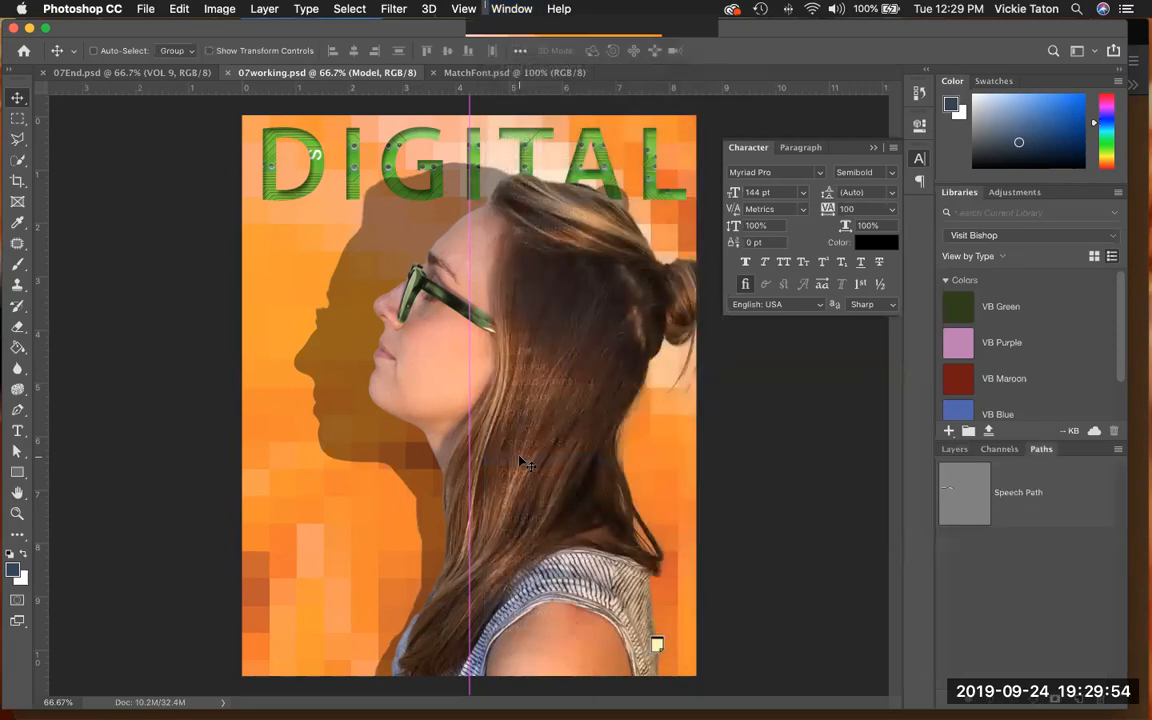
pyautogui.click(1056, 507)
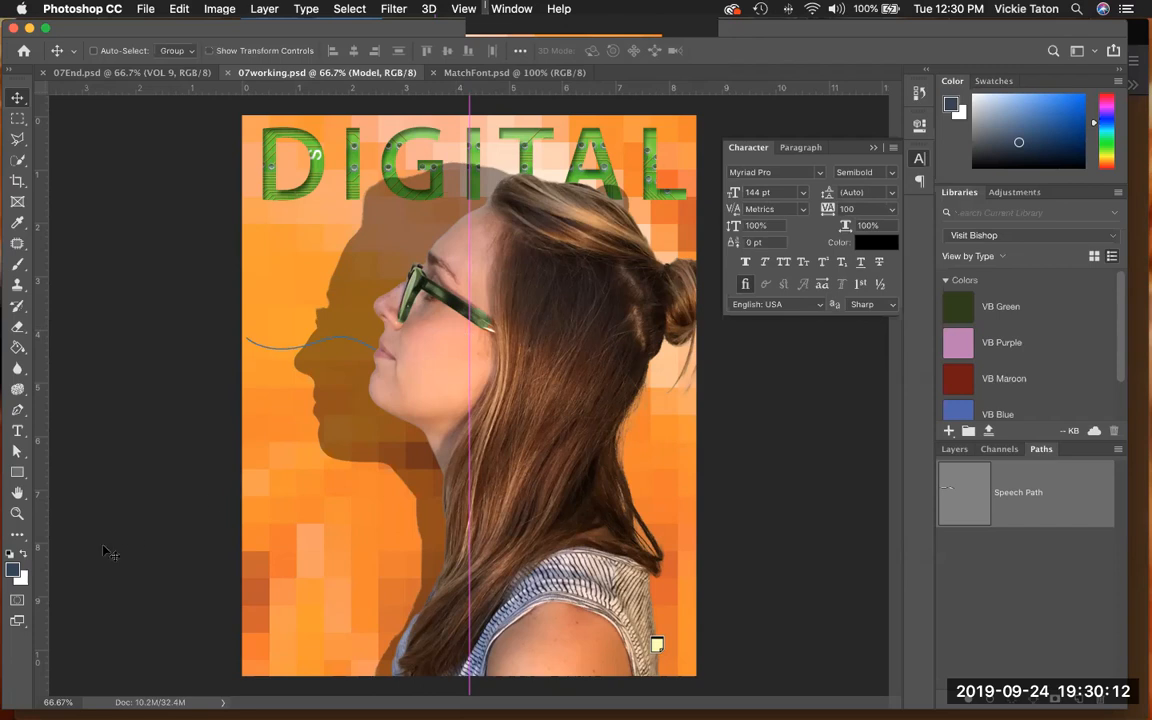
# - Zoom to 200% around the speech path by the mouth and set the Type tool to right-aligned text
pyautogui.click(18, 513)
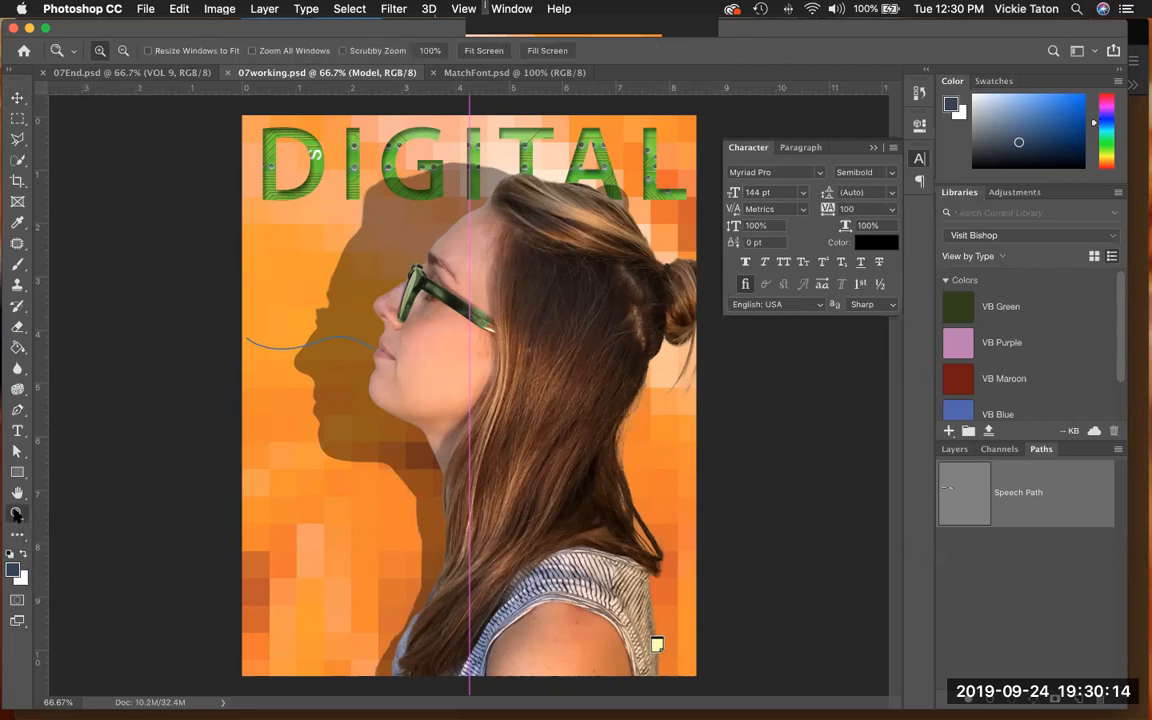
pyautogui.click(400, 443)
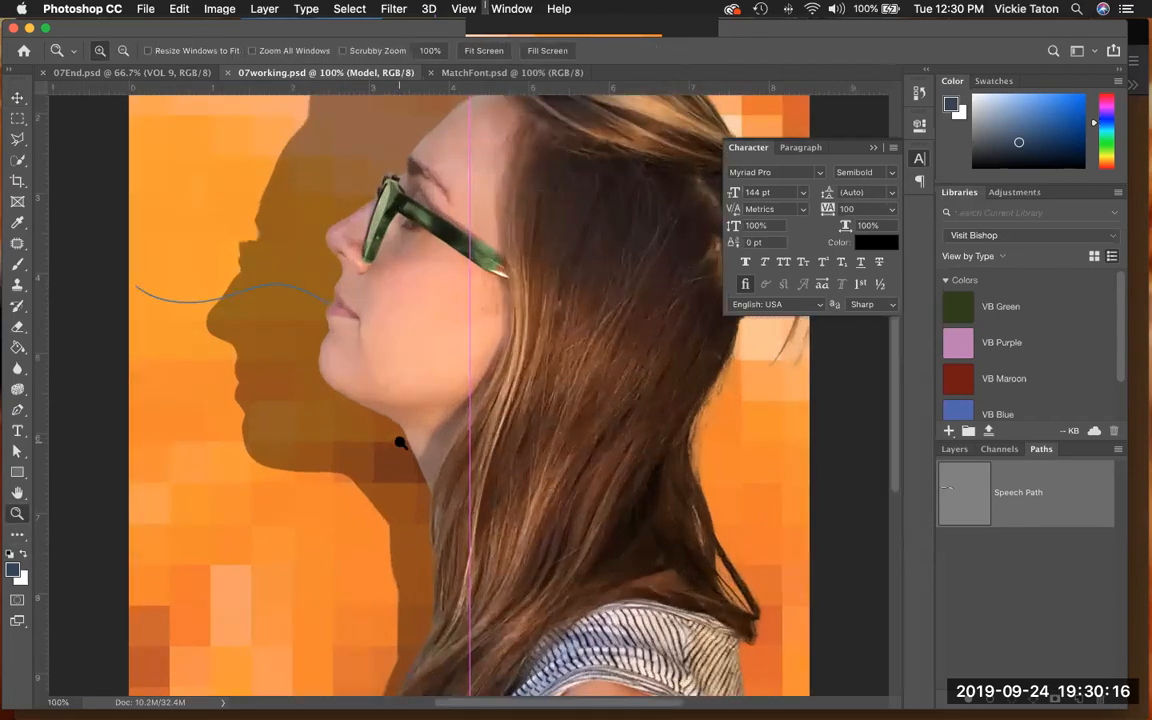
pyautogui.moveTo(385, 469); pyautogui.dragTo(440, 594)
pyautogui.press('super+r')
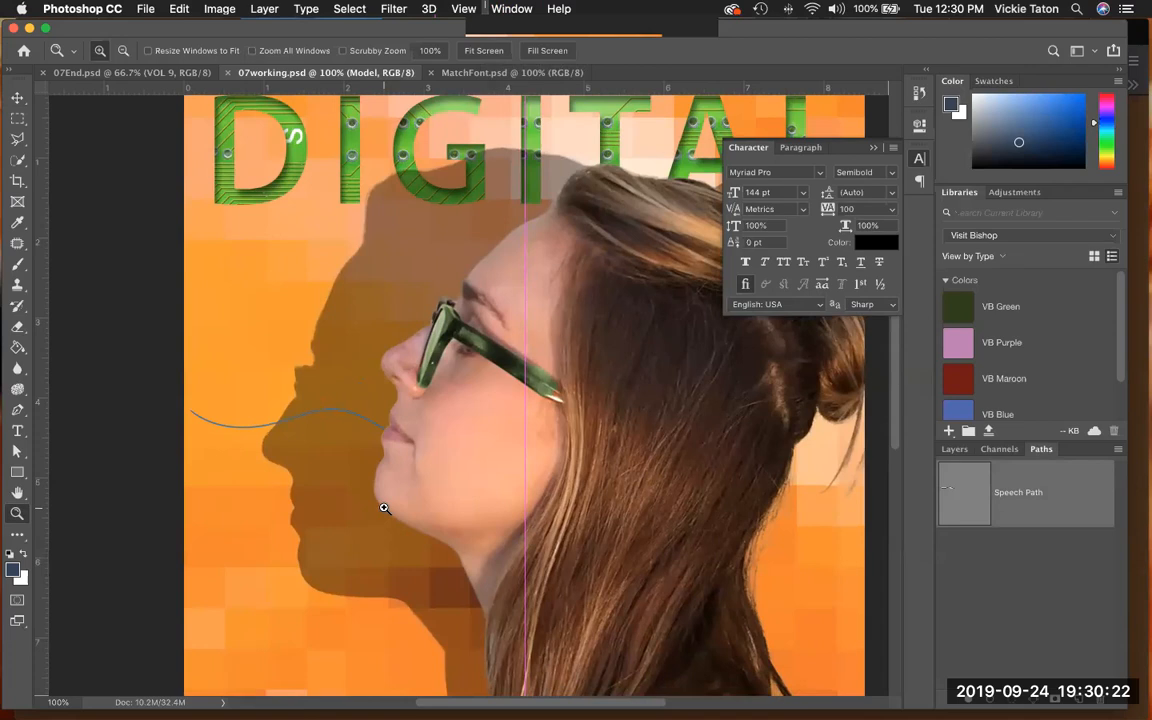
pyautogui.click(384, 508)
pyautogui.moveTo(357, 487); pyautogui.dragTo(539, 539)
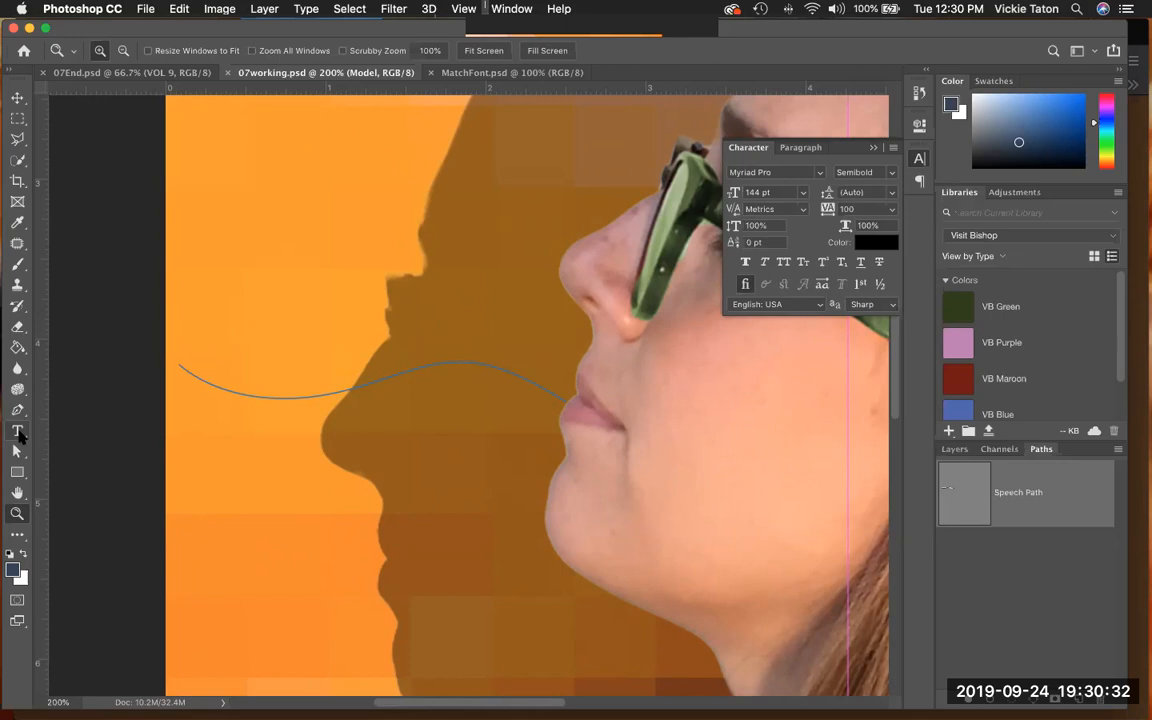
pyautogui.click(17, 431)
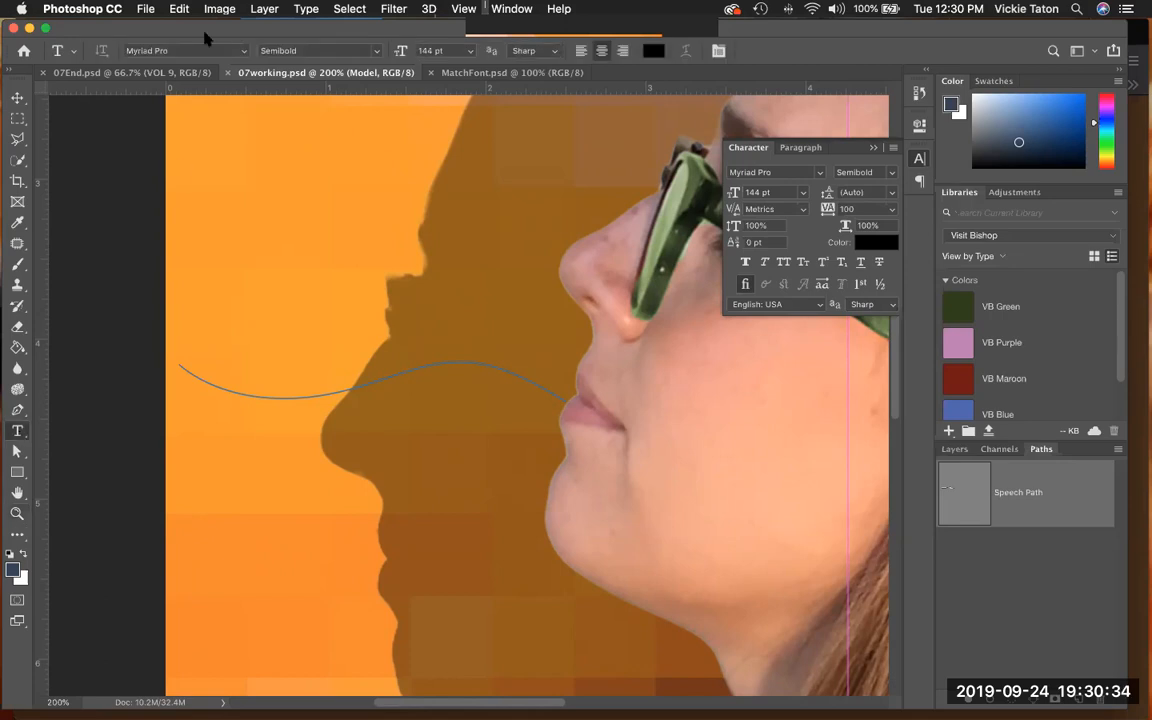
pyautogui.click(622, 52)
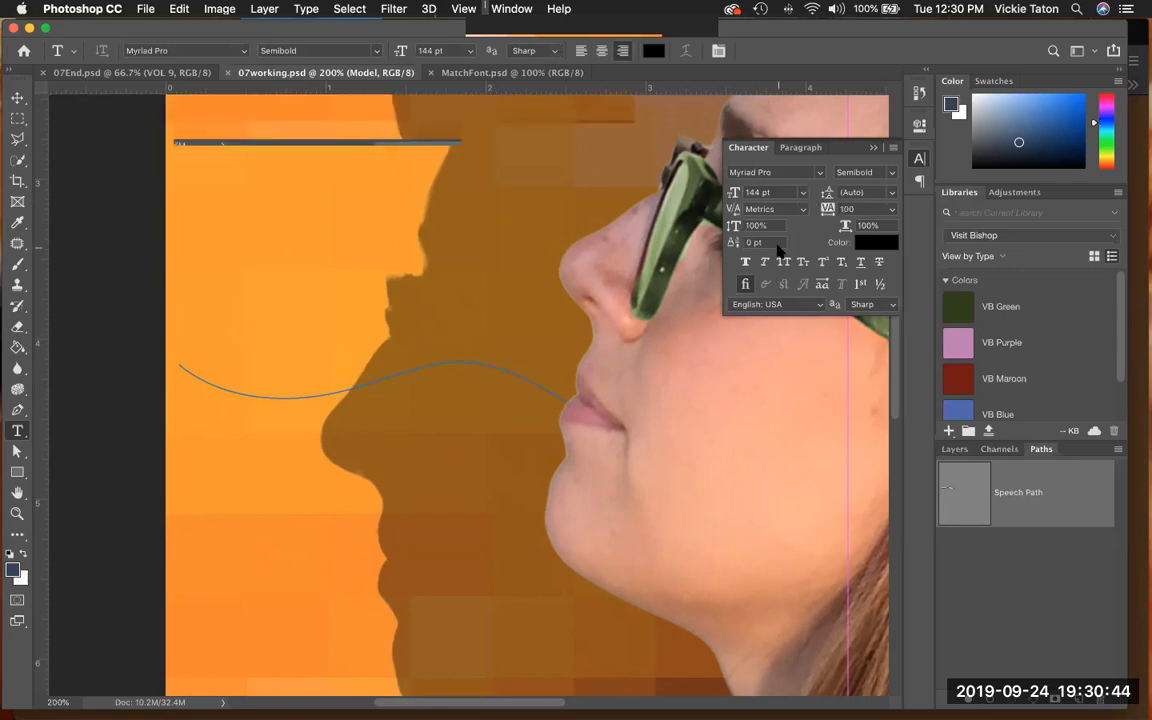
# - Set the Myriad Pro type style to Regular and the font size to 14 pt
pyautogui.click(888, 175)
pyautogui.click(890, 177)
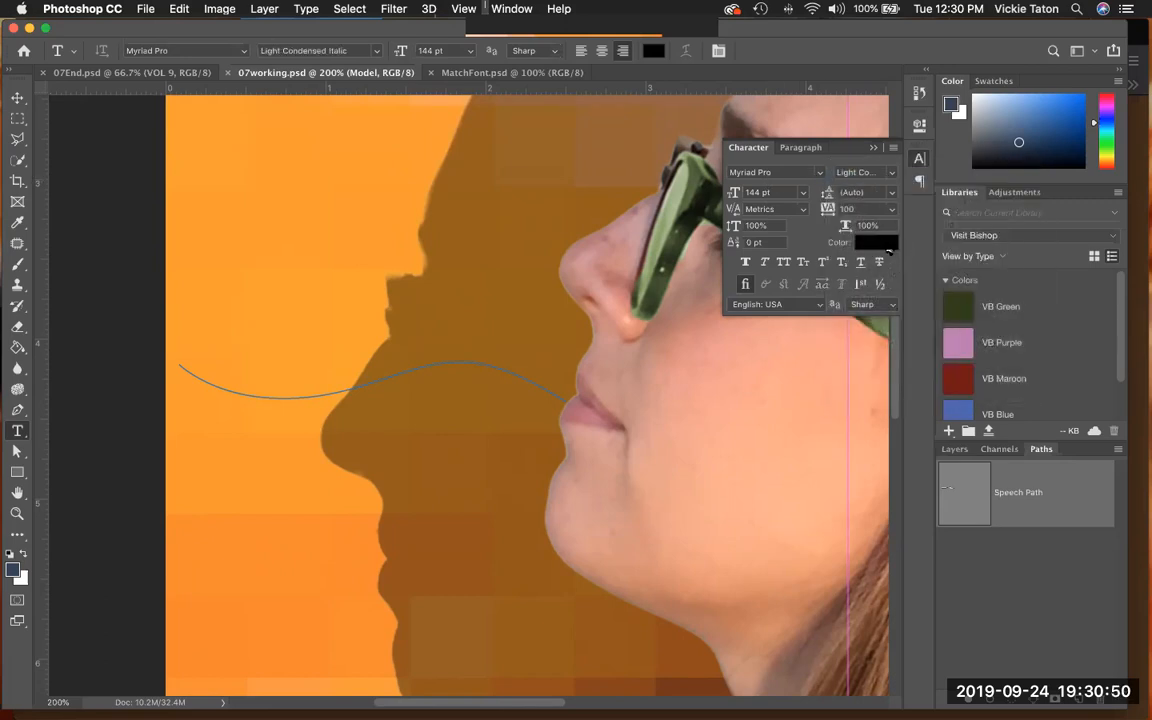
pyautogui.click(888, 176)
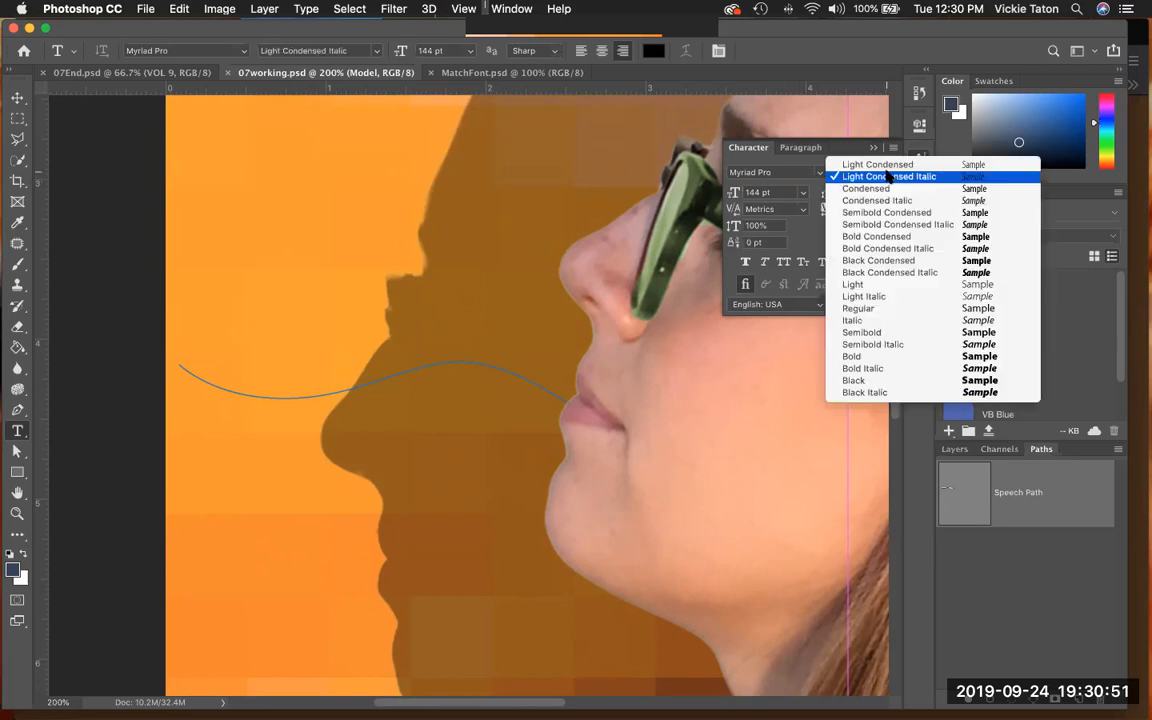
pyautogui.click(879, 310)
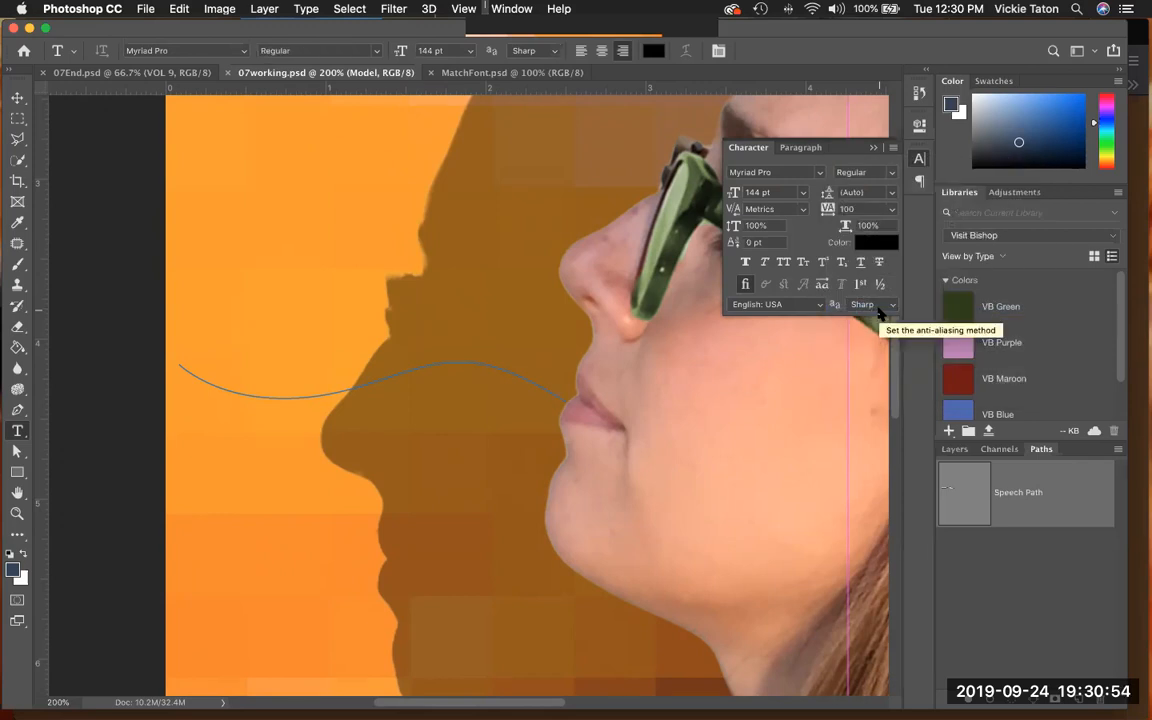
pyautogui.click(760, 193)
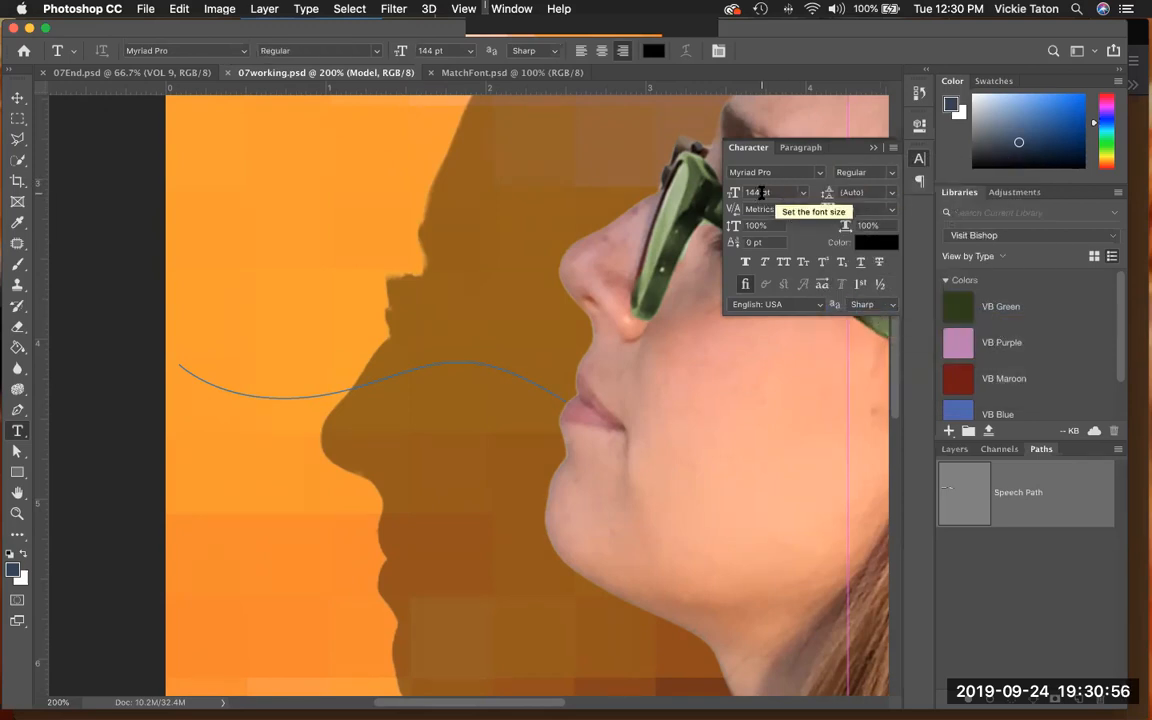
pyautogui.click(760, 193)
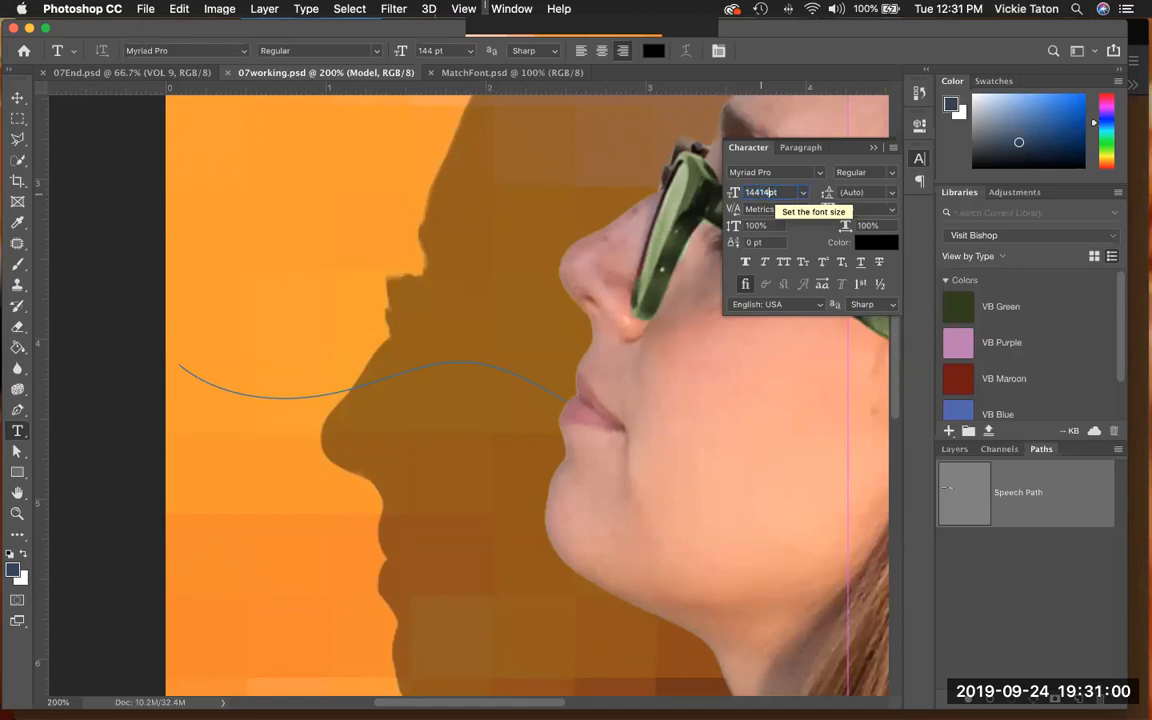
pyautogui.write('144')
pyautogui.moveTo(777, 193); pyautogui.dragTo(754, 194)
pyautogui.press('BackSpace')
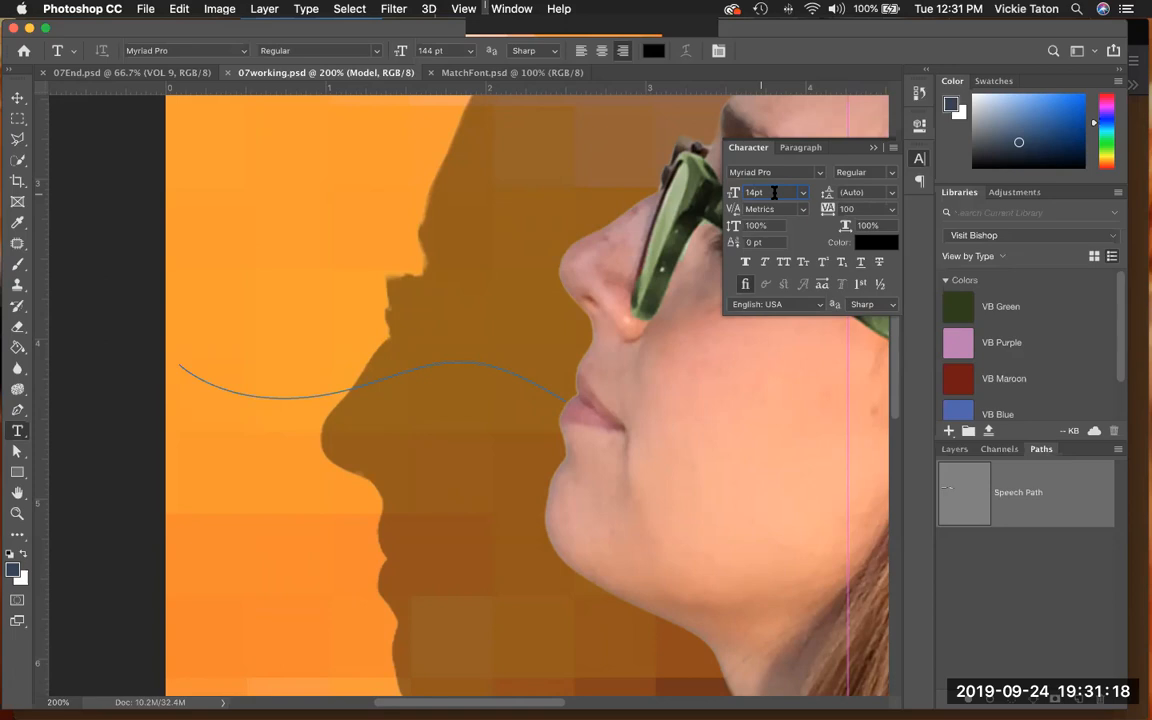
# - Try to set the horizontal scale of the type to -10
pyautogui.click(868, 226)
pyautogui.press('BackSpace')
pyautogui.write('-10')
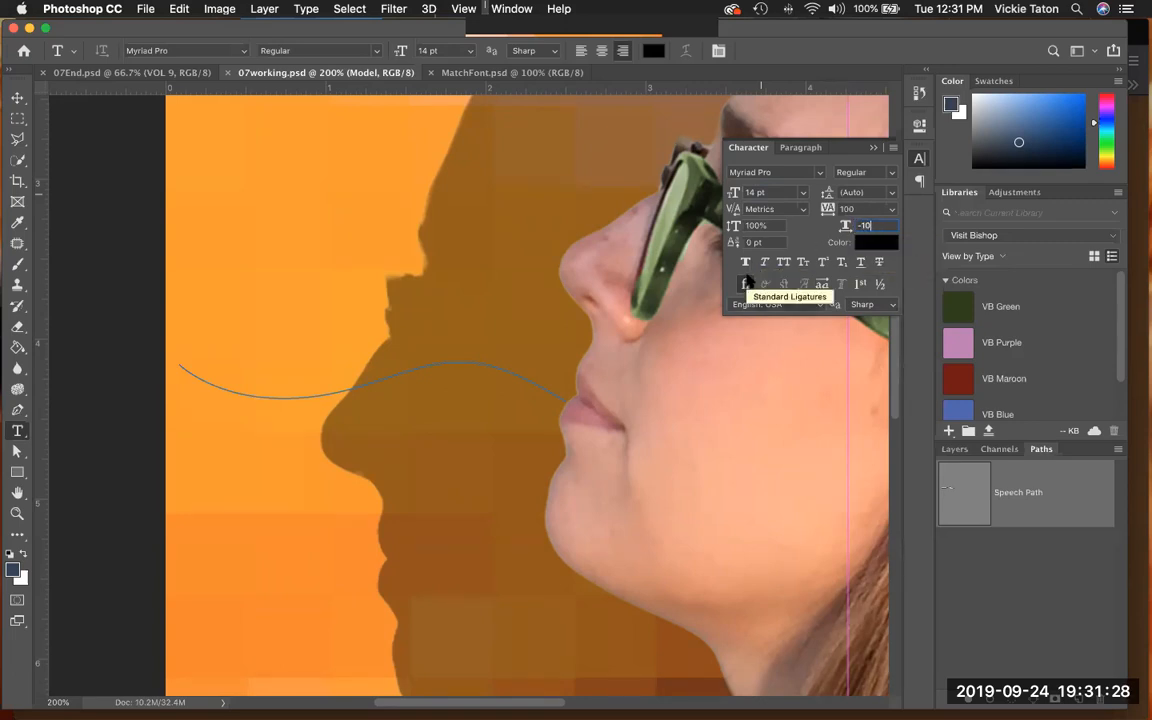
pyautogui.press('Return')
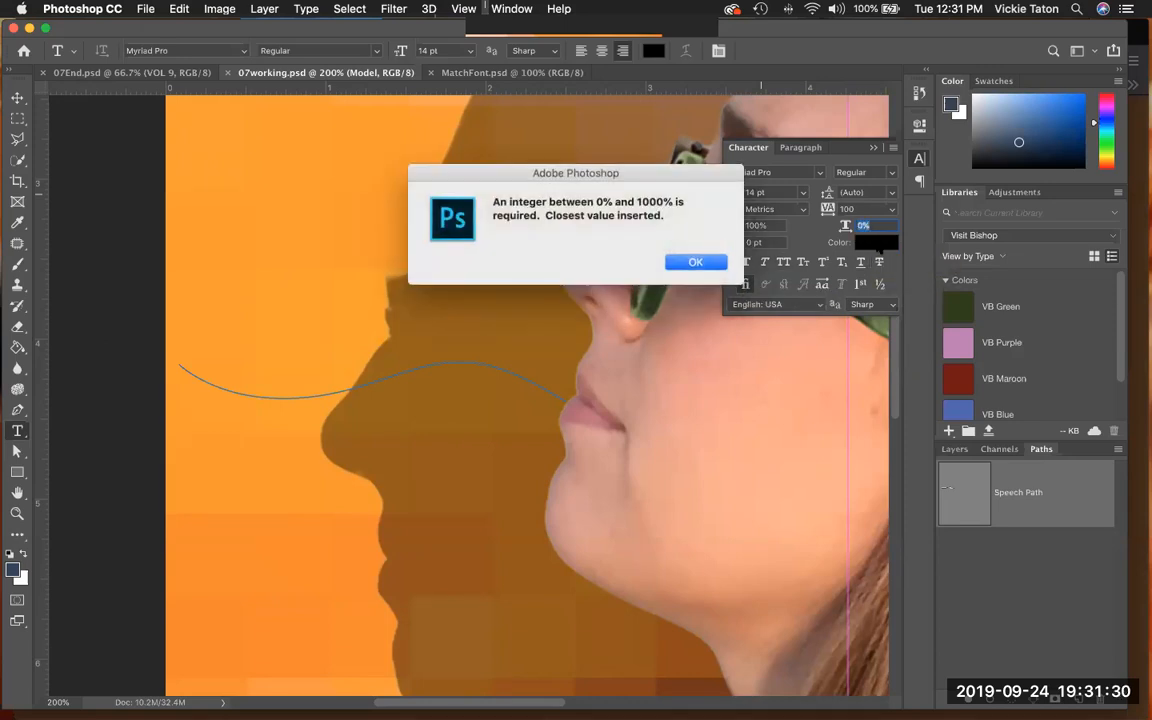
pyautogui.click(682, 262)
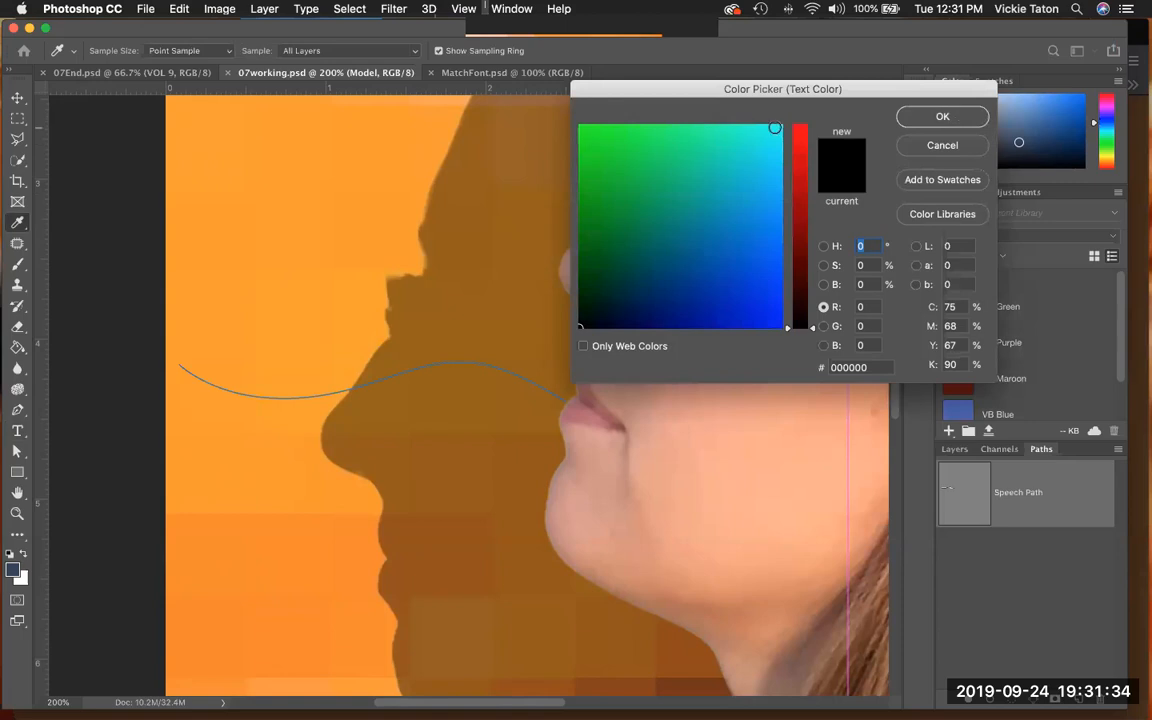
# - Change the text color to the near-white #fefaf8
pyautogui.click(776, 130)
pyautogui.click(801, 131)
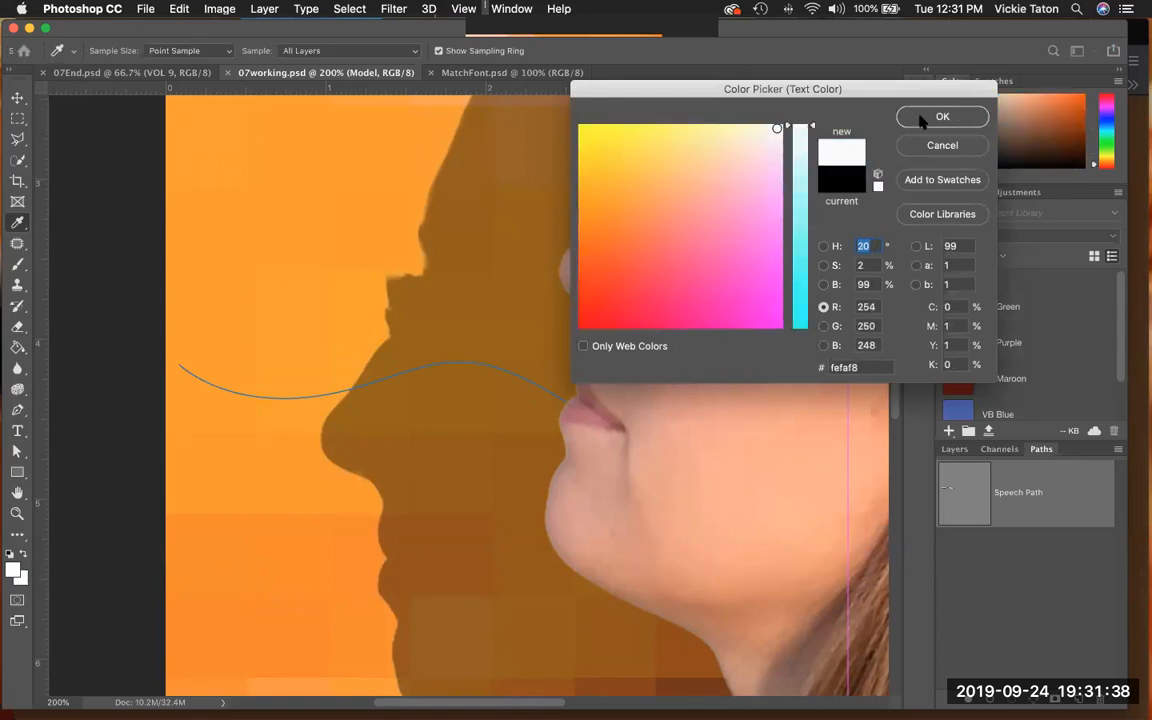
pyautogui.click(919, 118)
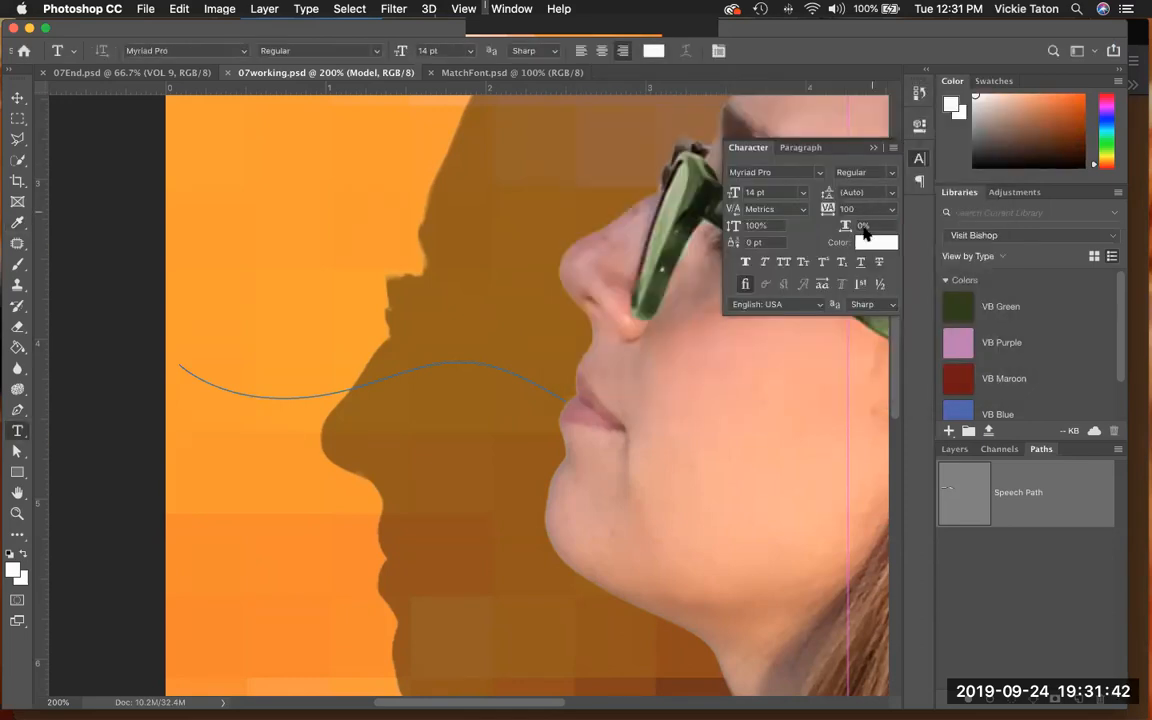
# - Turn on All Caps for the type and set the tracking to -10
pyautogui.click(784, 262)
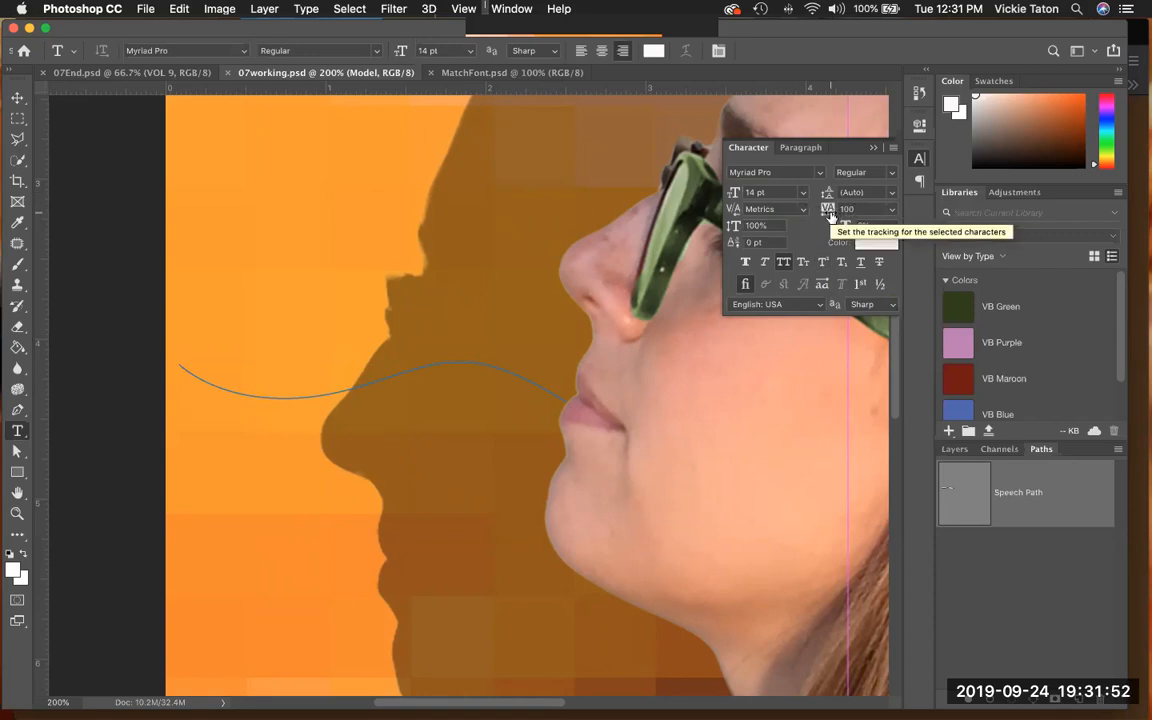
pyautogui.click(892, 209)
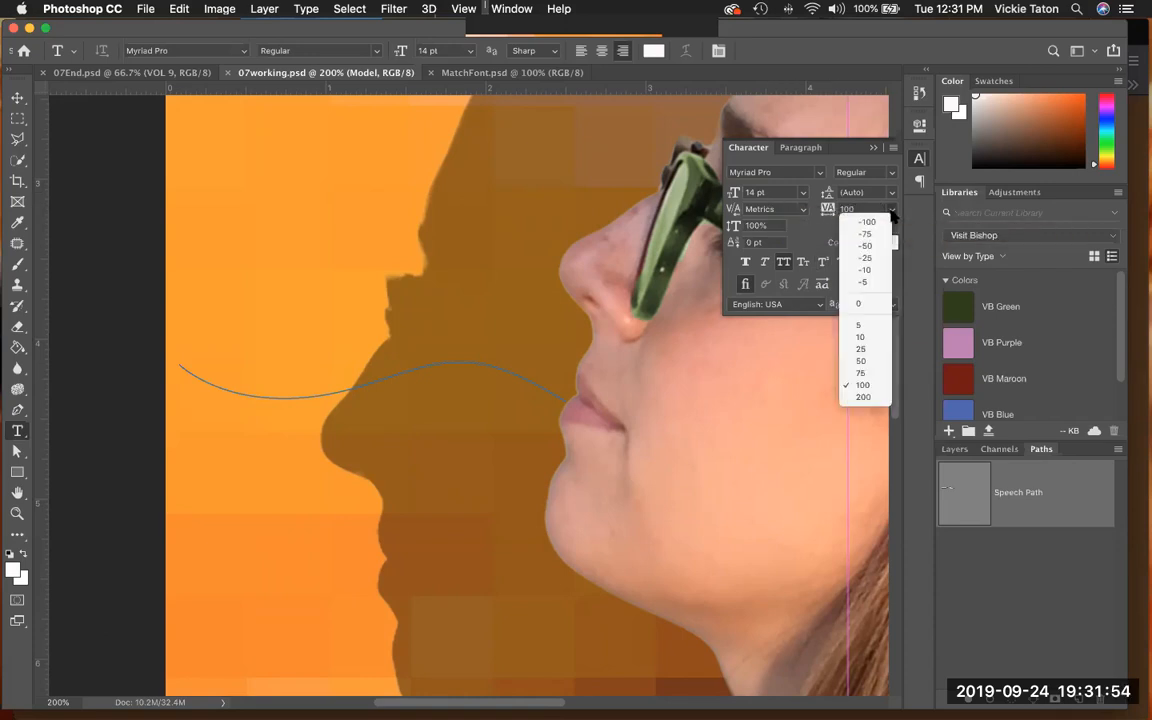
pyautogui.click(865, 269)
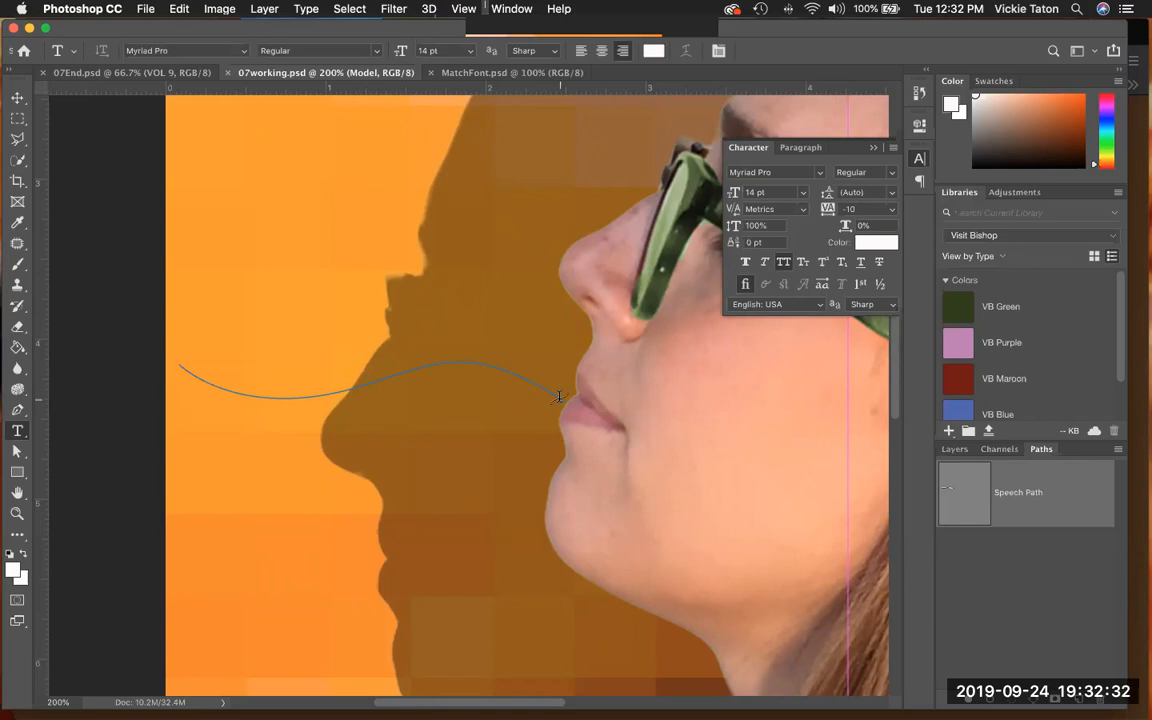
# - Add the right-aligned text "What's new with games?" on the speech path, starting at its end by the model's mouth, and commit it
pyautogui.click(559, 396)
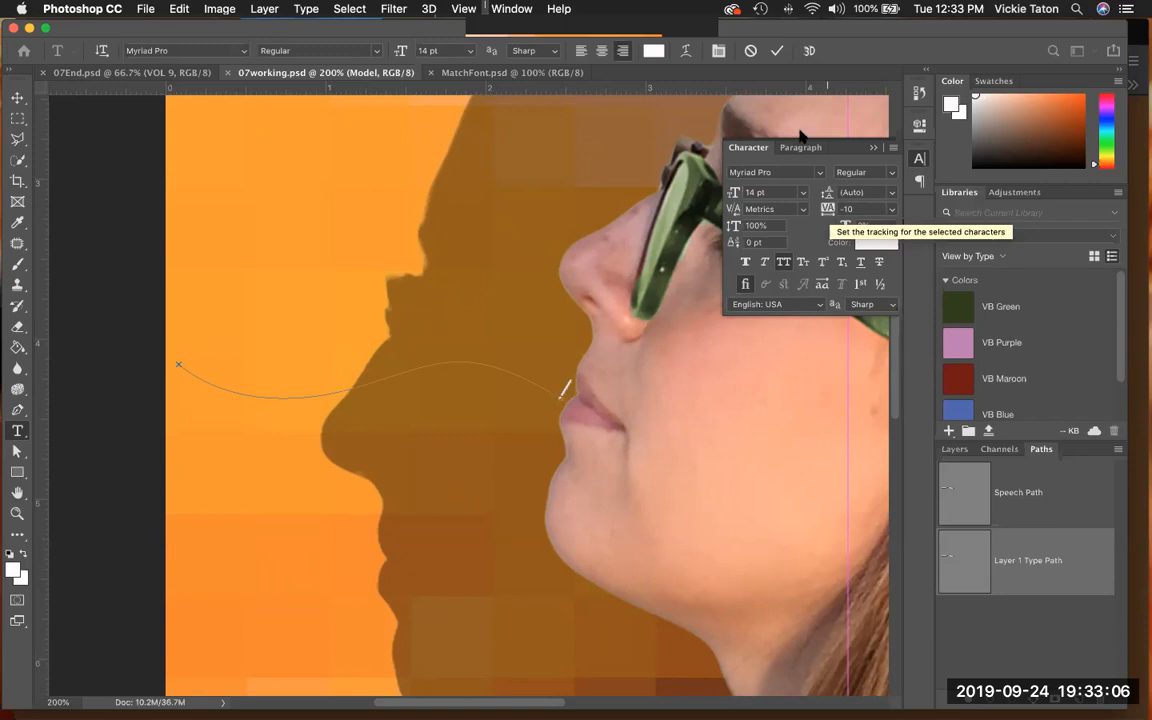
pyautogui.click(623, 51)
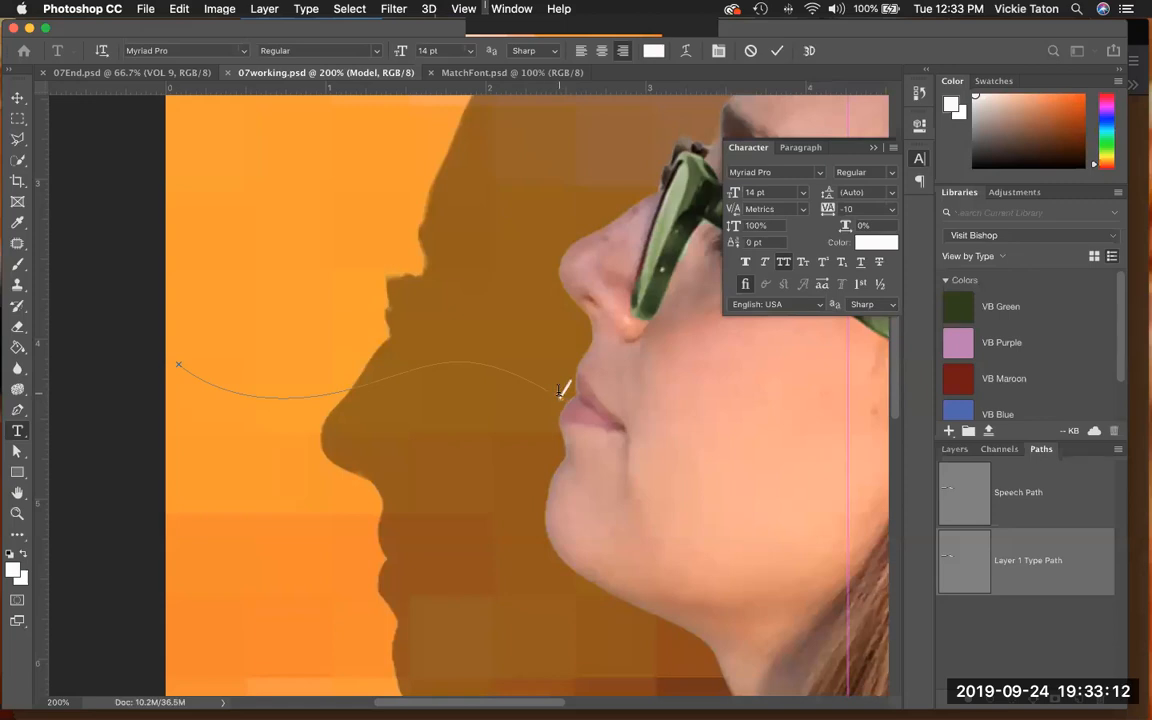
pyautogui.click(919, 94)
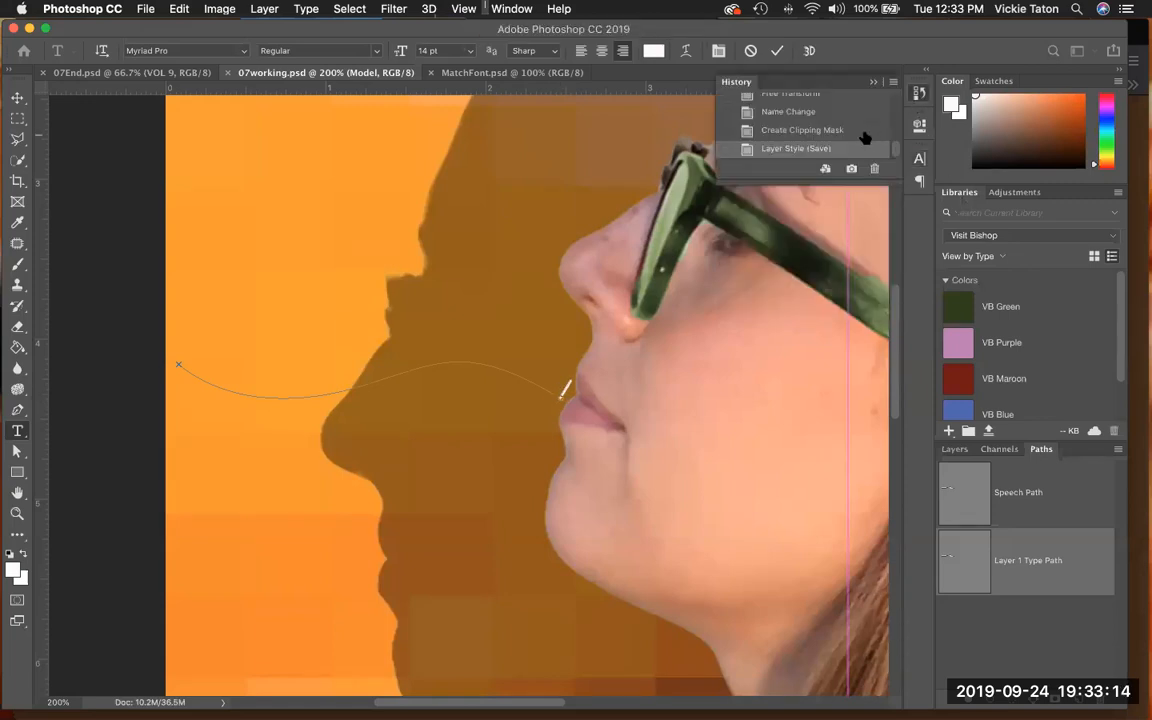
pyautogui.hotkey('ctrl', 'Return')
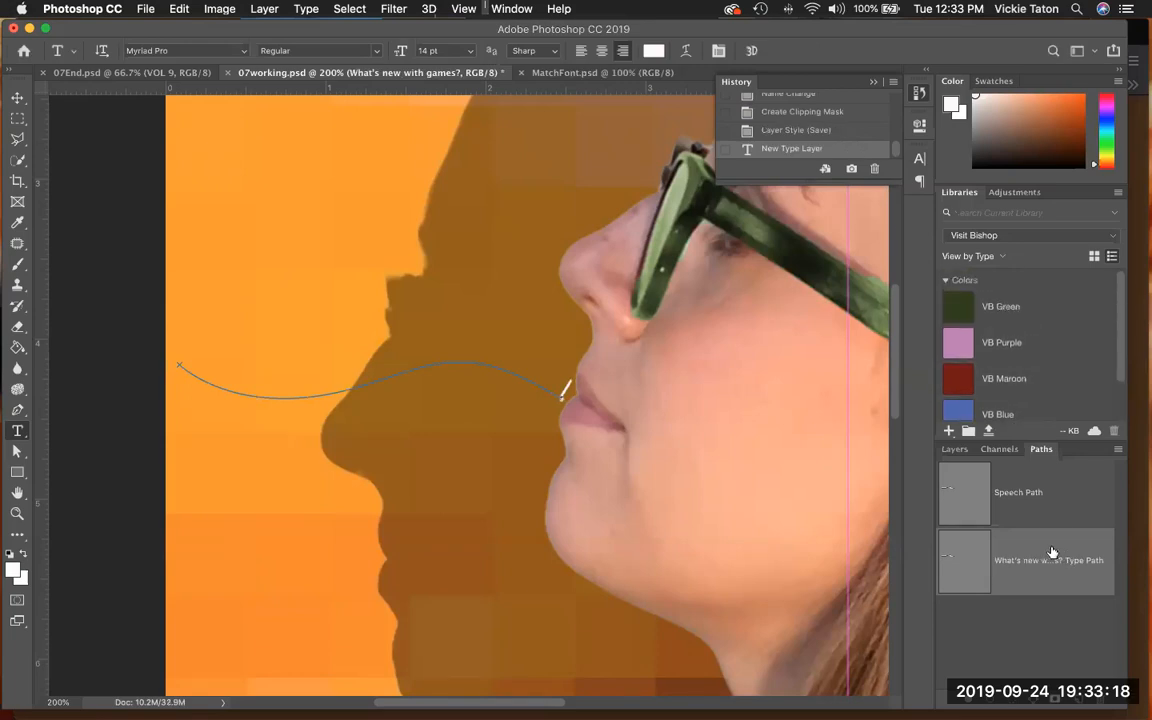
# - Check the new text layer in the layer stack and set its horizontal scale to 100%
pyautogui.click(952, 450)
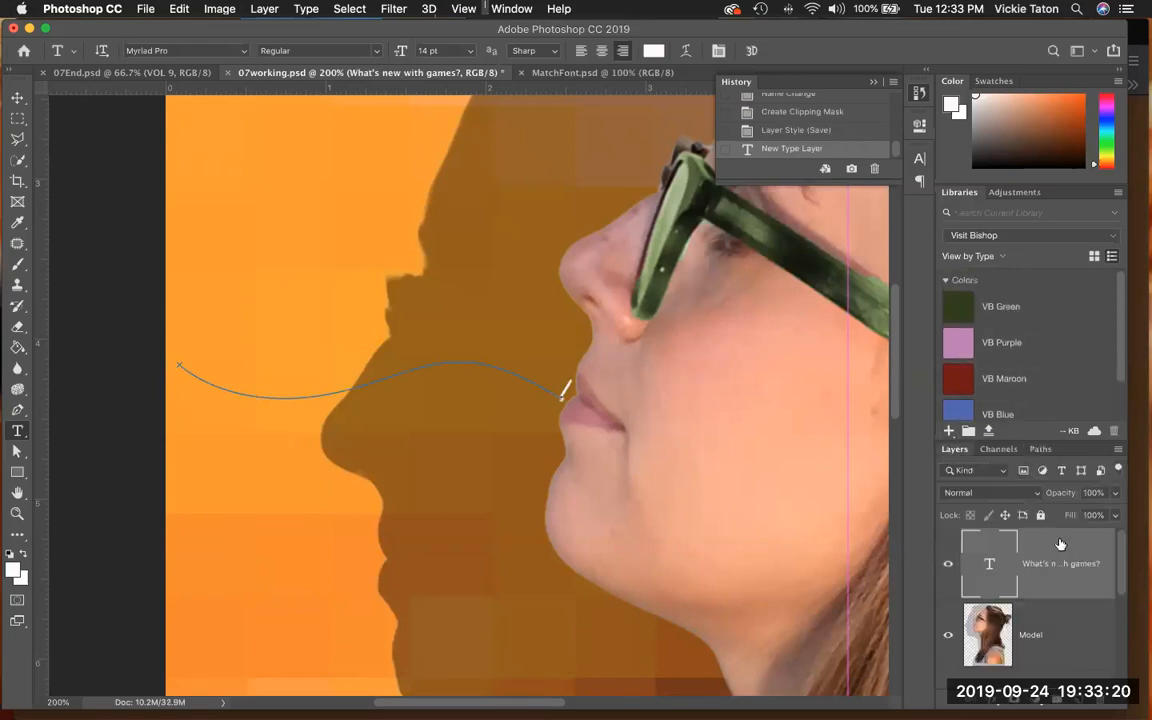
pyautogui.scroll(-2, 1072, 545)
pyautogui.scroll(2, 1070, 550)
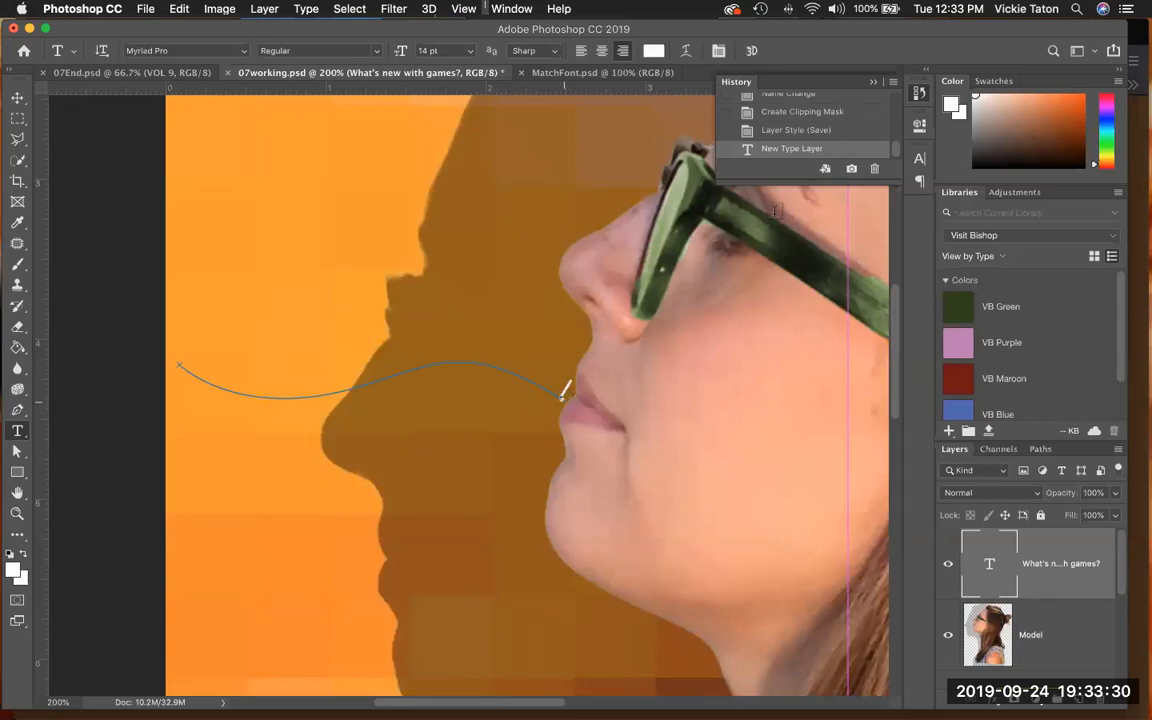
pyautogui.click(919, 162)
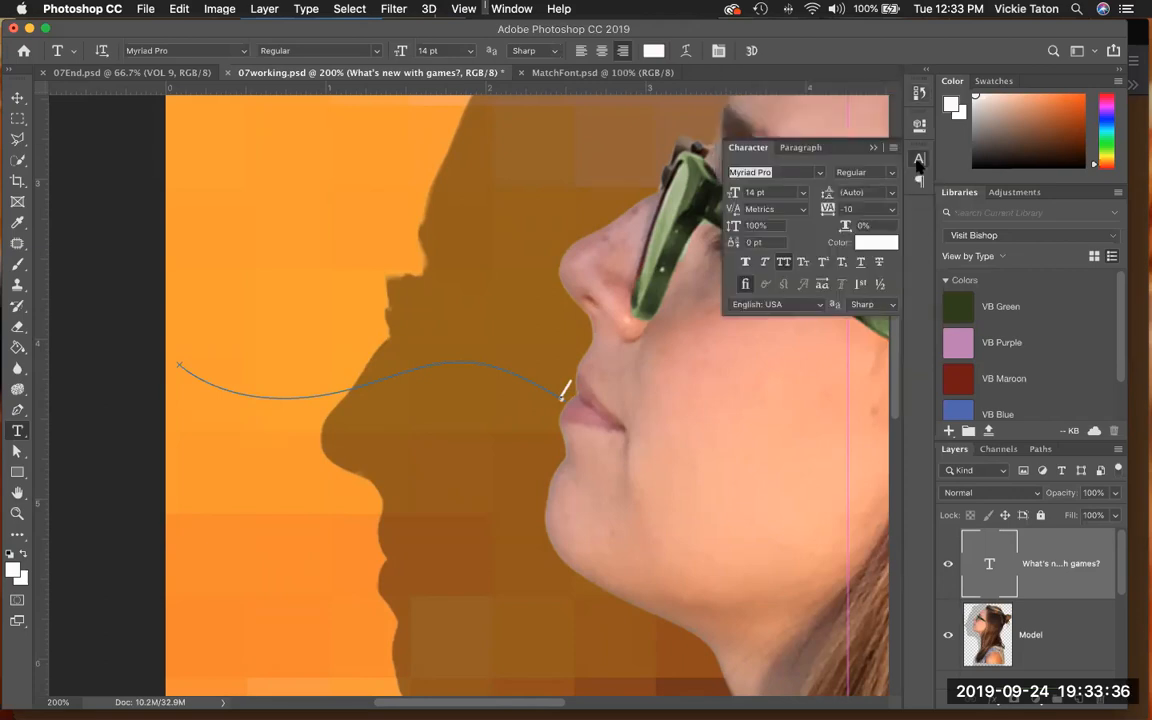
pyautogui.click(846, 230)
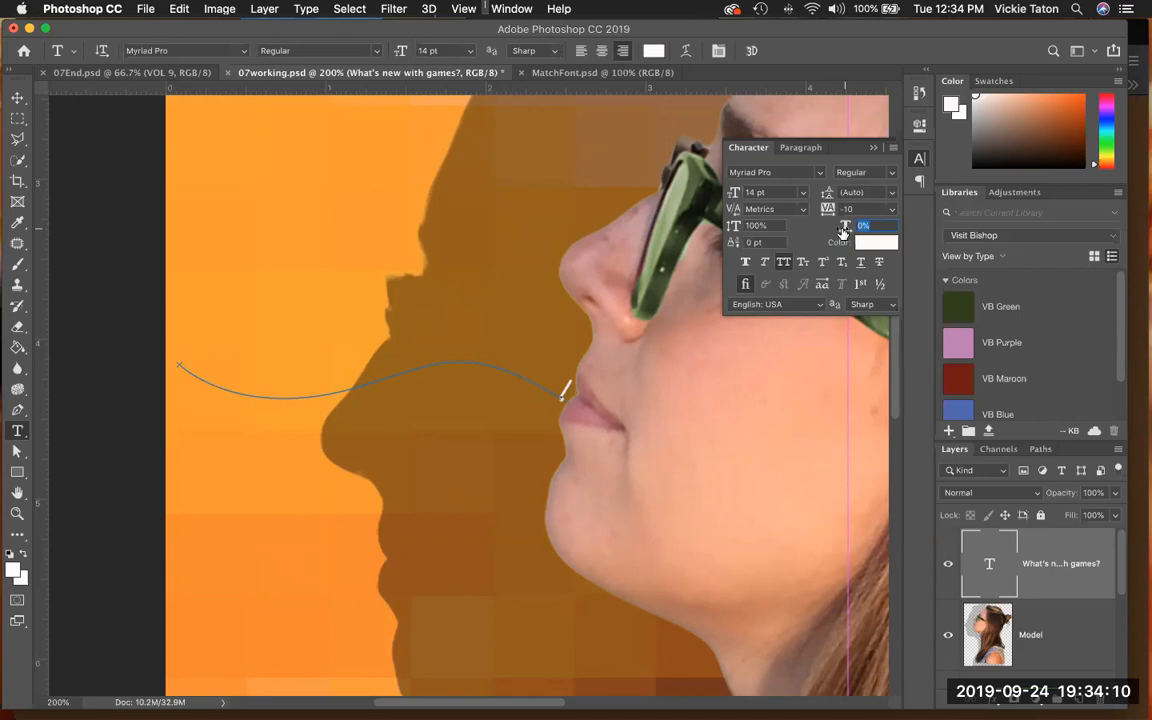
pyautogui.write('100')
pyautogui.press('Return')
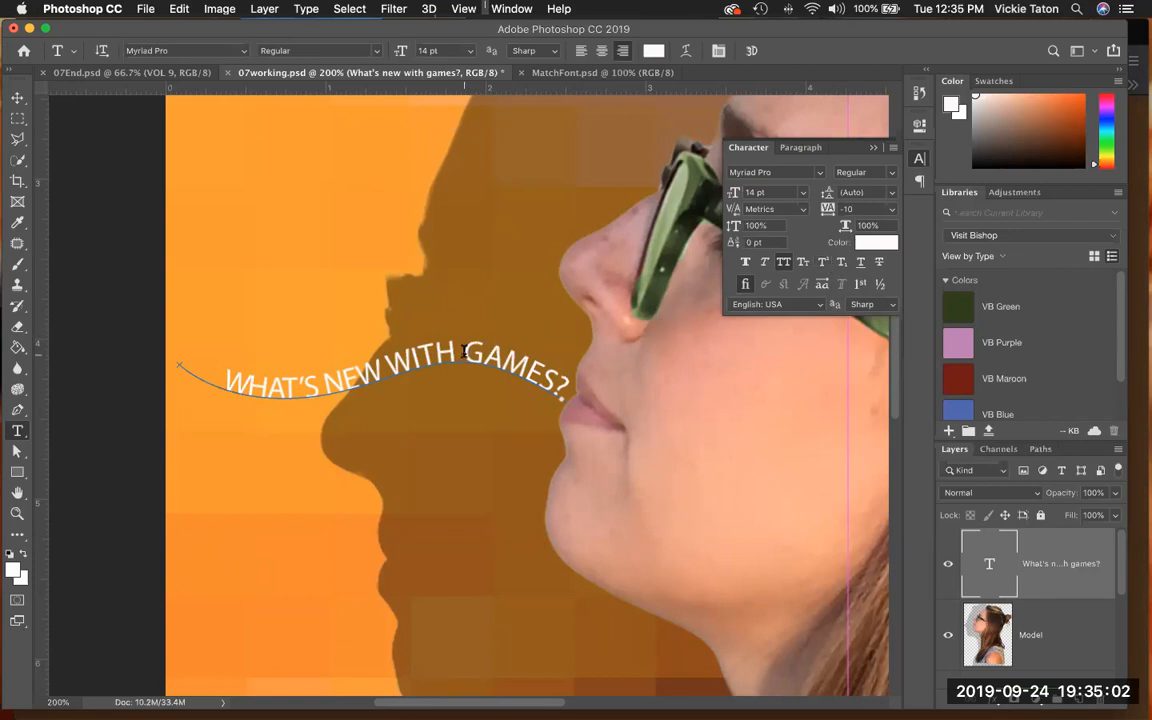
# - Make the word "GAMES?" in the path text Bold and commit the edit
pyautogui.press('super+h')
pyautogui.moveTo(465, 353); pyautogui.dragTo(549, 383)
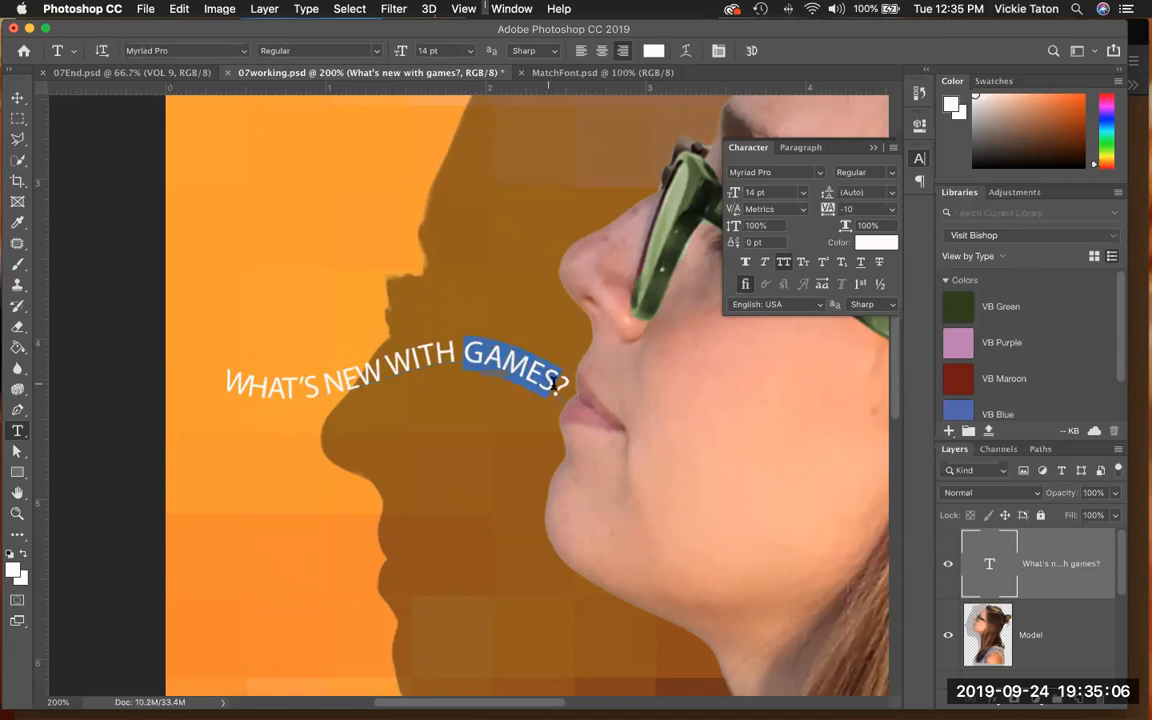
pyautogui.press('super+h')
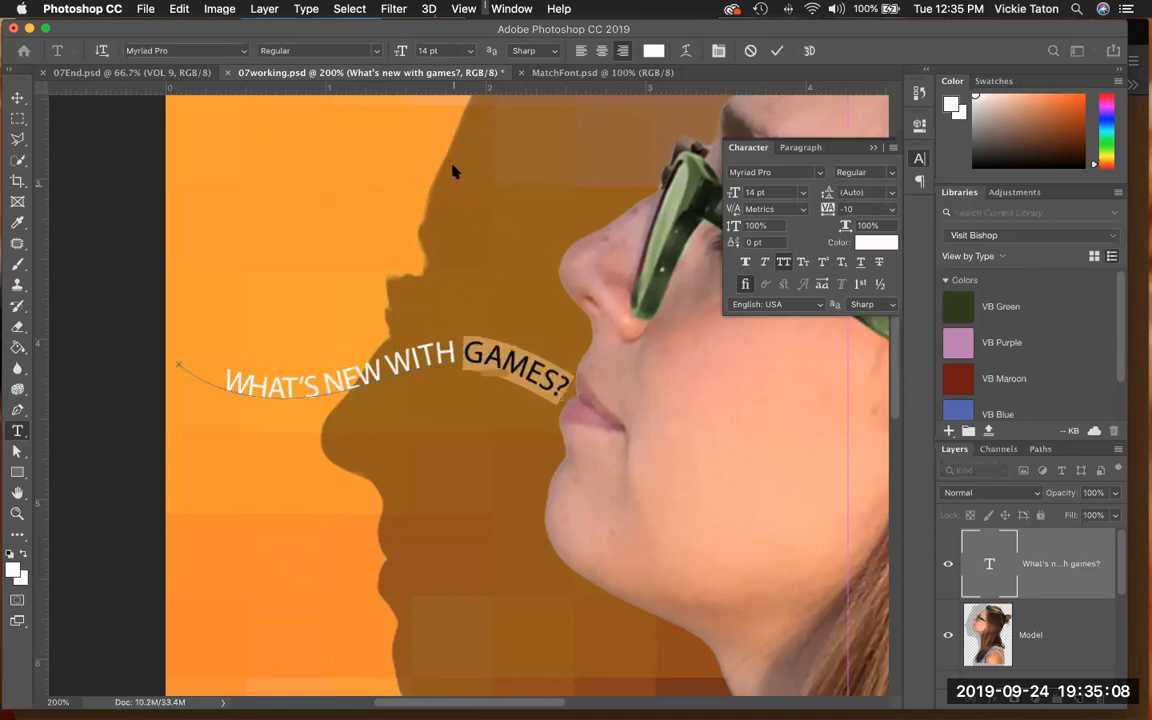
pyautogui.click(378, 50)
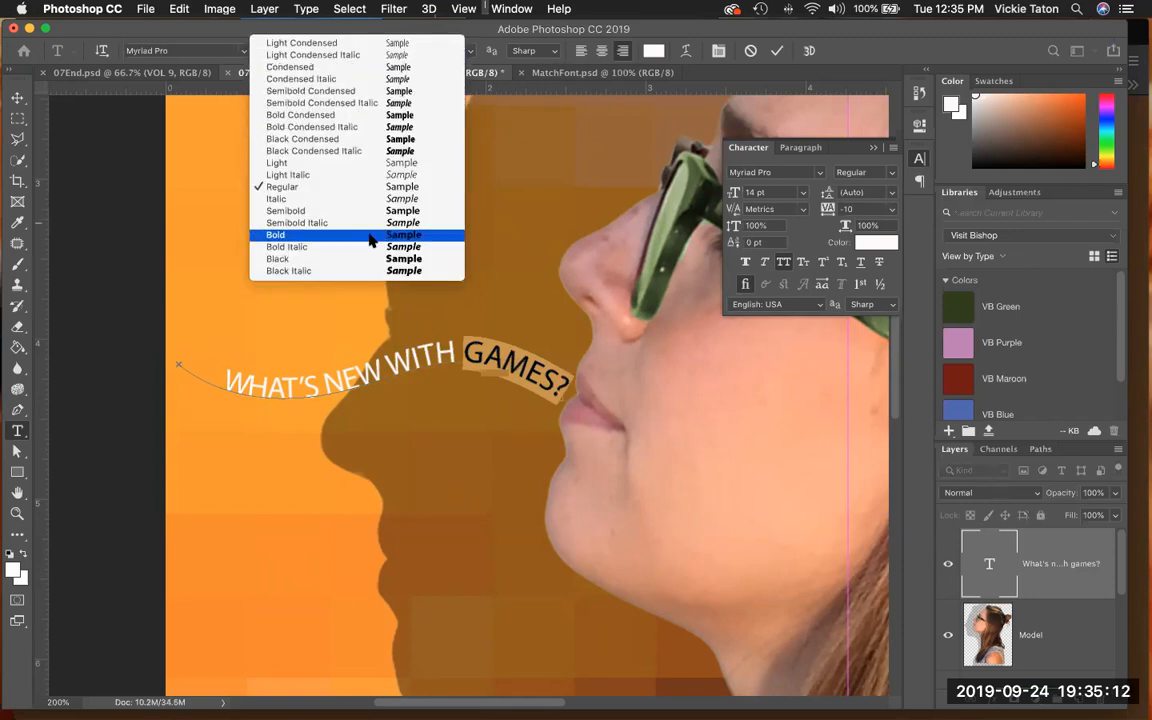
pyautogui.press('Escape')
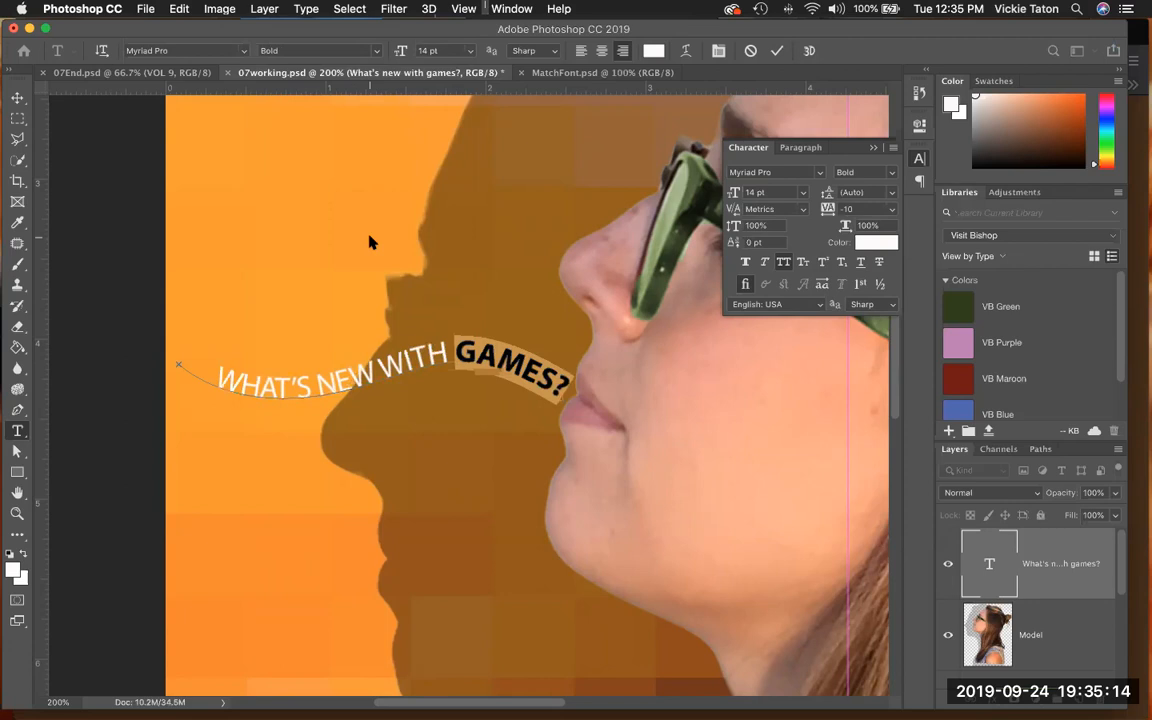
pyautogui.click(777, 51)
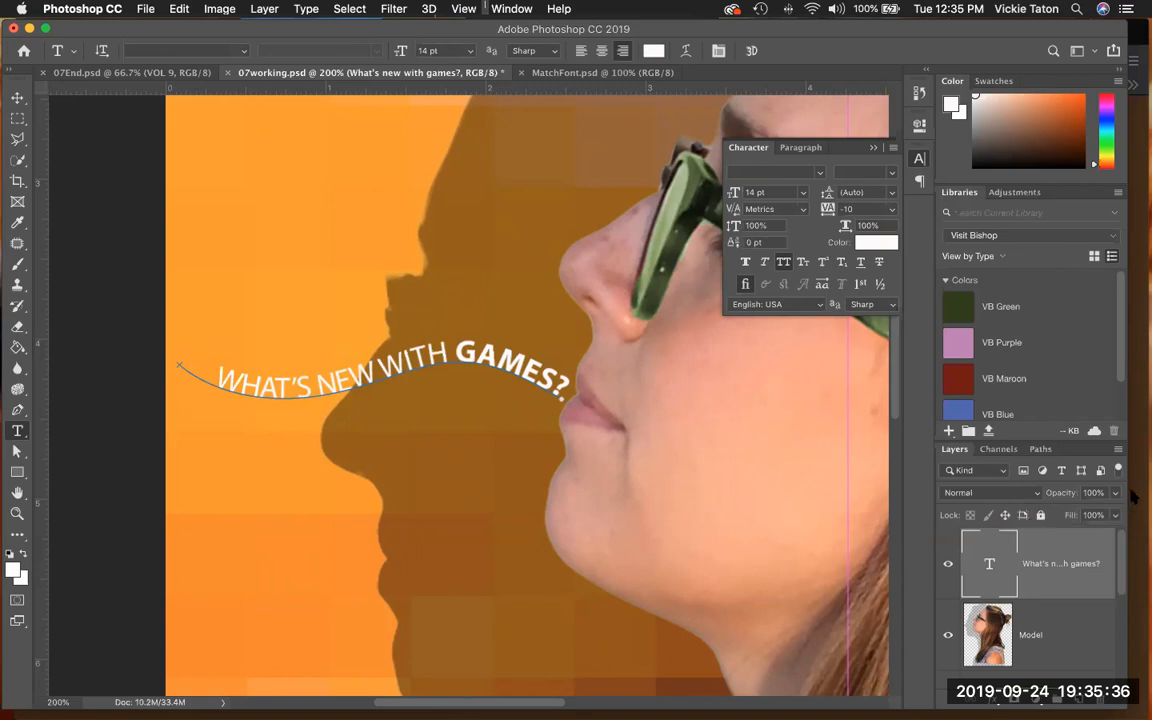
# - Duplicate the games text layer within 07working.psd under the name "What's new with music?"
pyautogui.click(1119, 450)
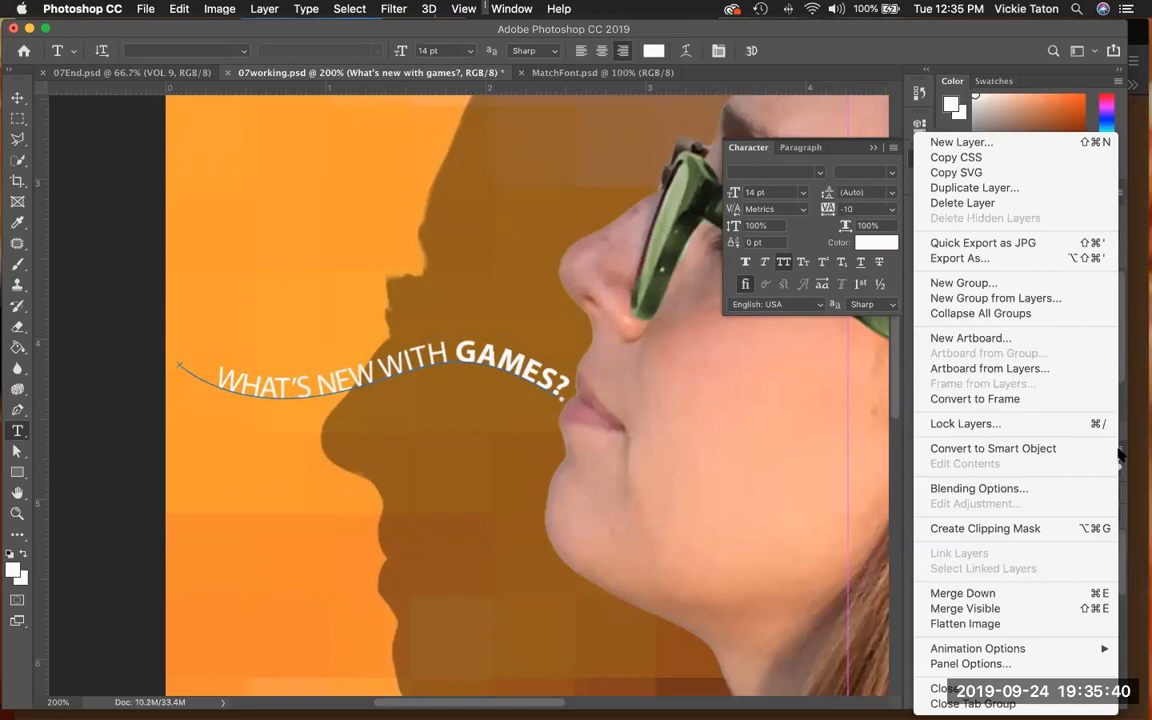
pyautogui.click(1020, 194)
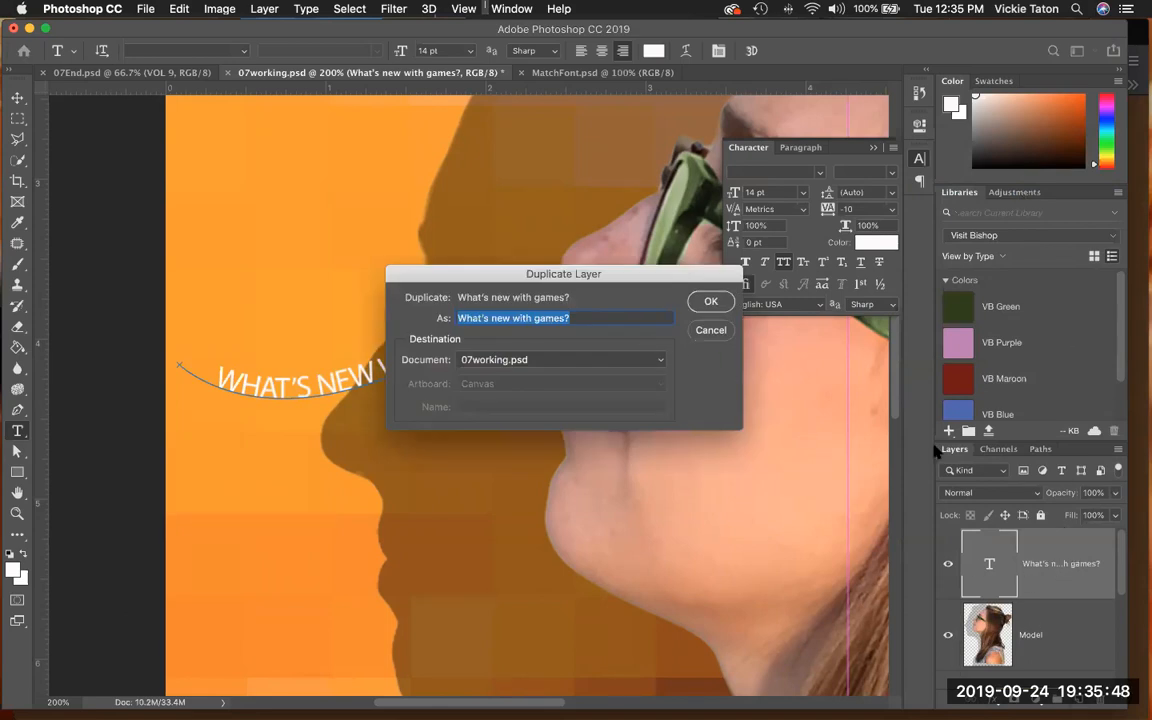
pyautogui.click(535, 318)
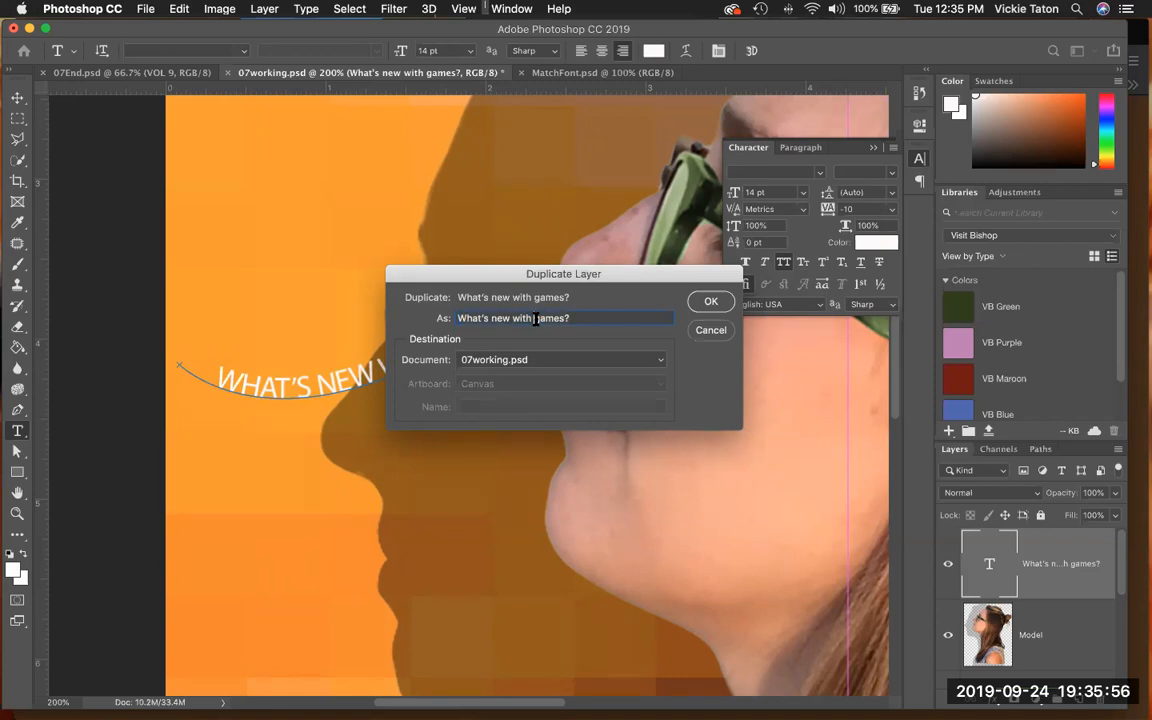
pyautogui.moveTo(535, 318); pyautogui.dragTo(567, 318)
pyautogui.write('music')
pyautogui.click(708, 303)
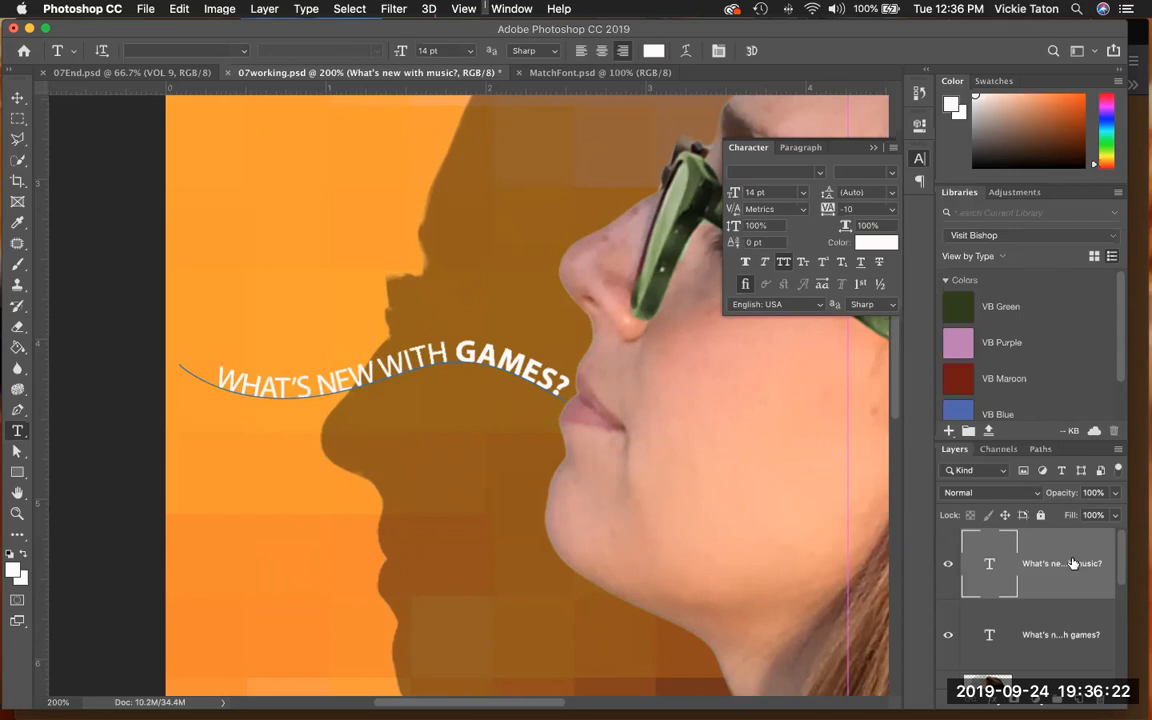
# - Replace the word "games" with "music" in the duplicated path text and commit the edit
pyautogui.doubleClick(508, 360)
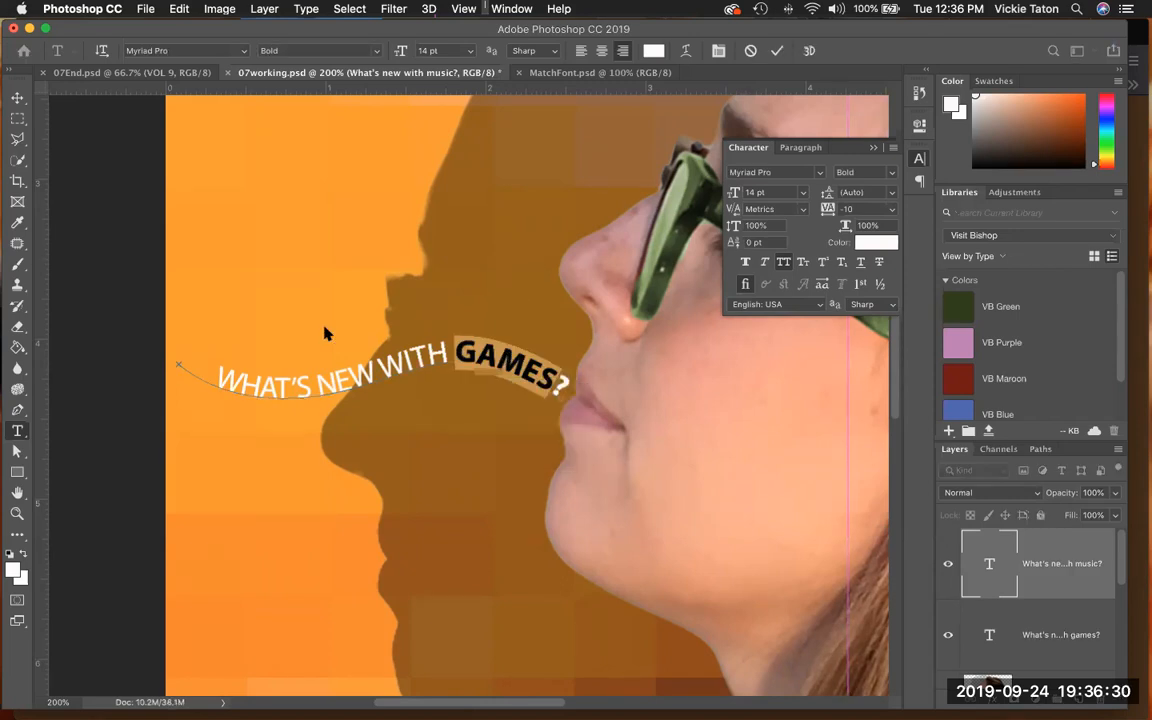
pyautogui.moveTo(506, 344)
pyautogui.click(17, 97)
pyautogui.click(17, 431)
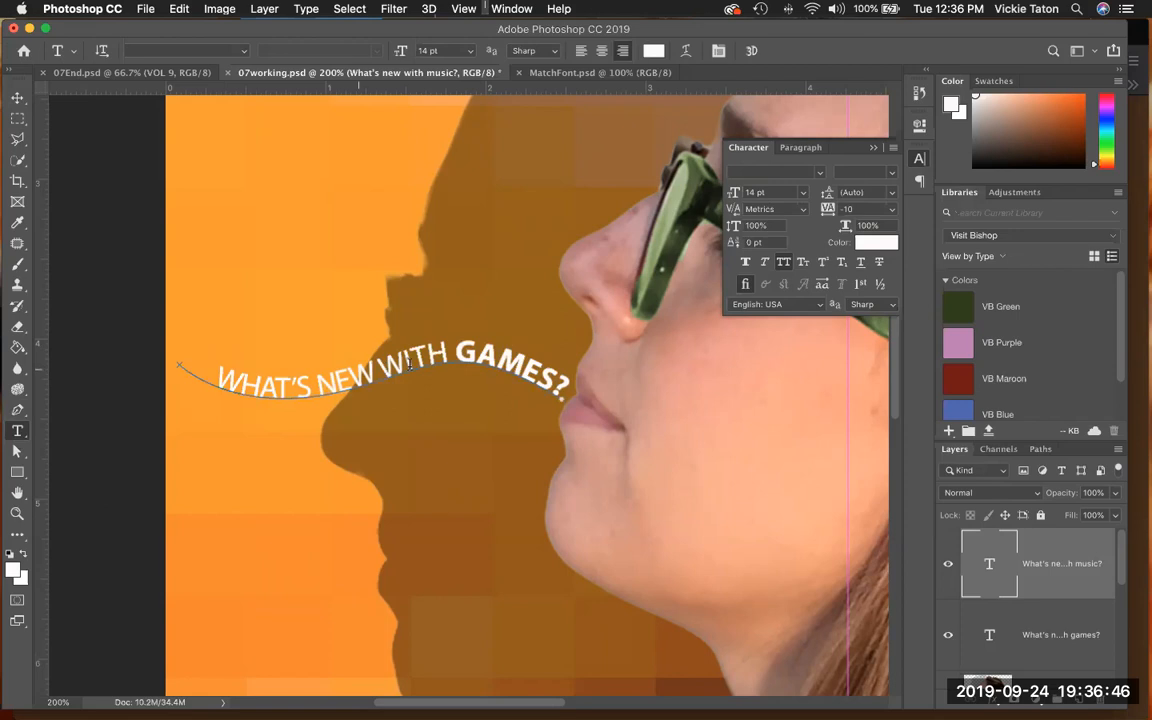
pyautogui.moveTo(456, 356); pyautogui.dragTo(553, 384)
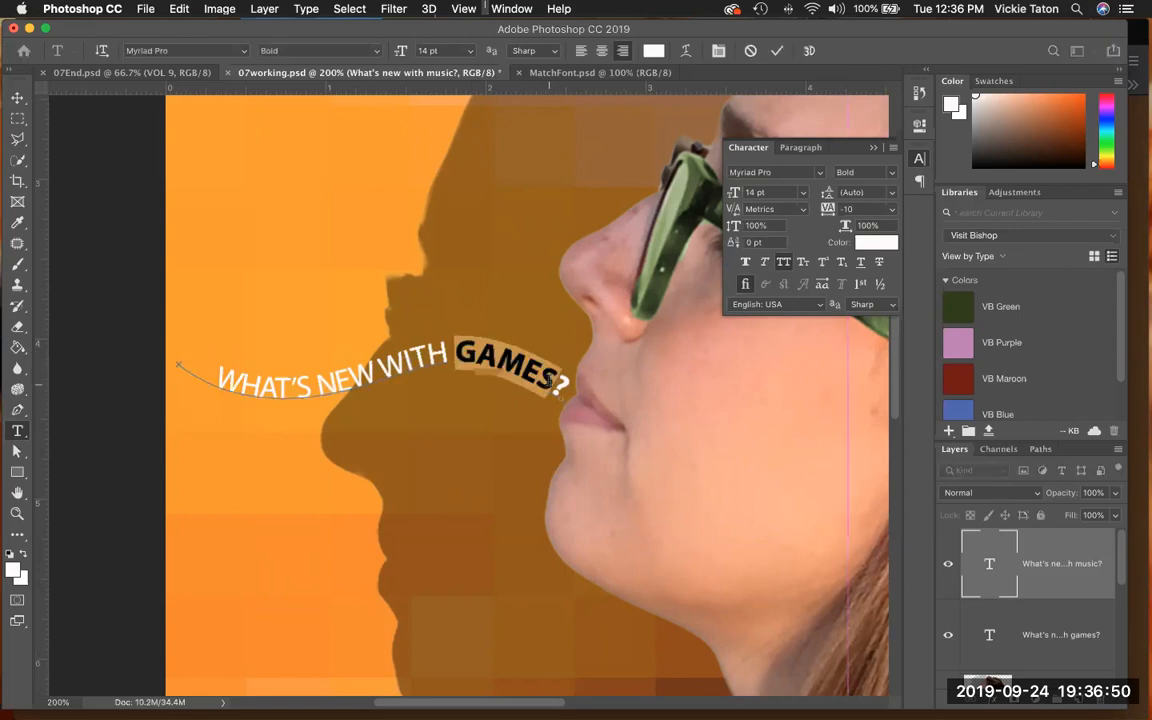
pyautogui.write('music')
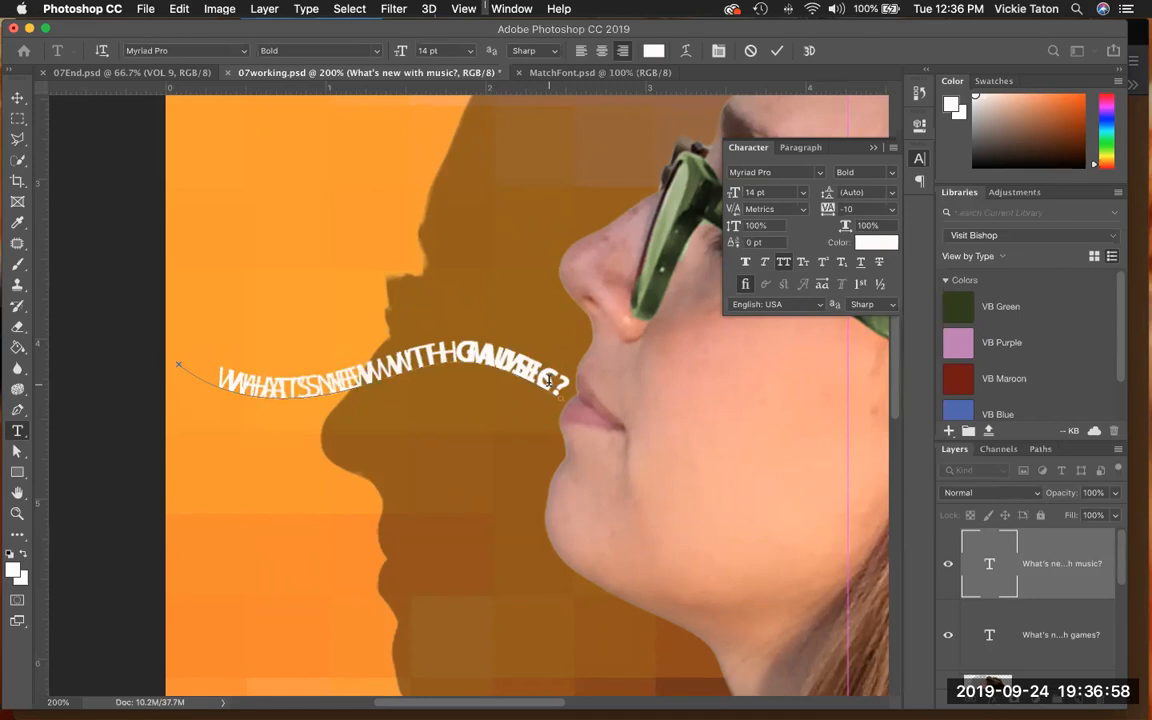
pyautogui.click(778, 51)
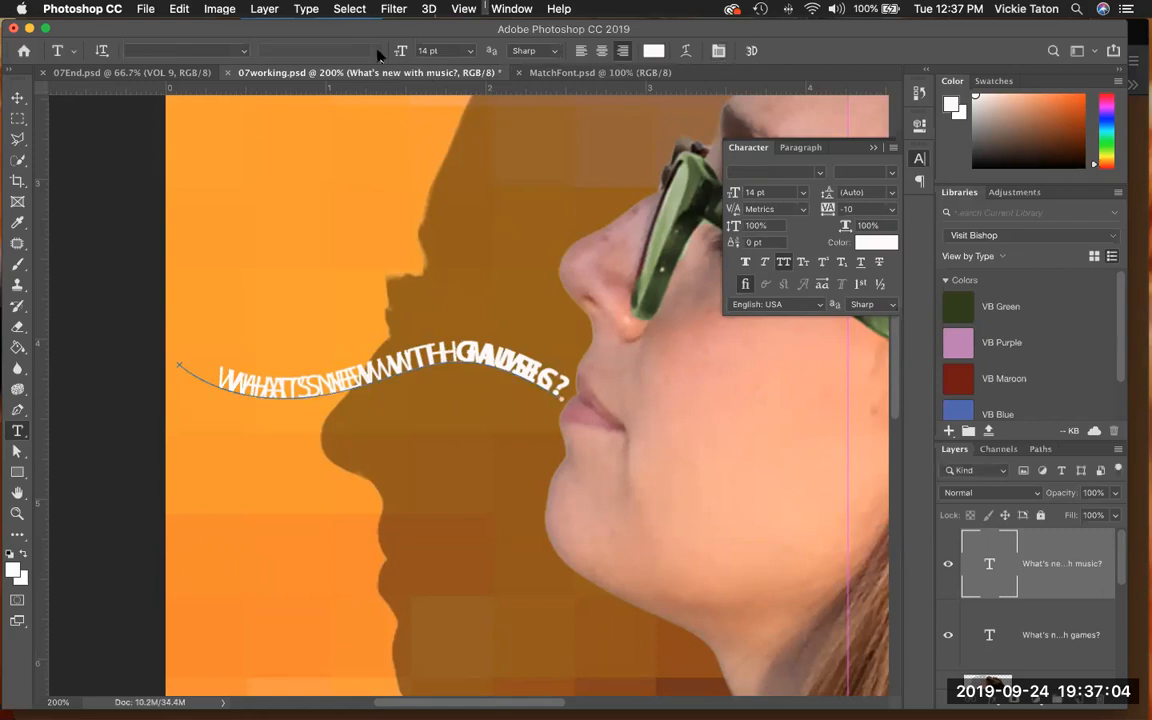
# - Rotate the music text's path about 14.9° and move it above the games line, ending near the model's mouth, then apply the transform
pyautogui.click(179, 9)
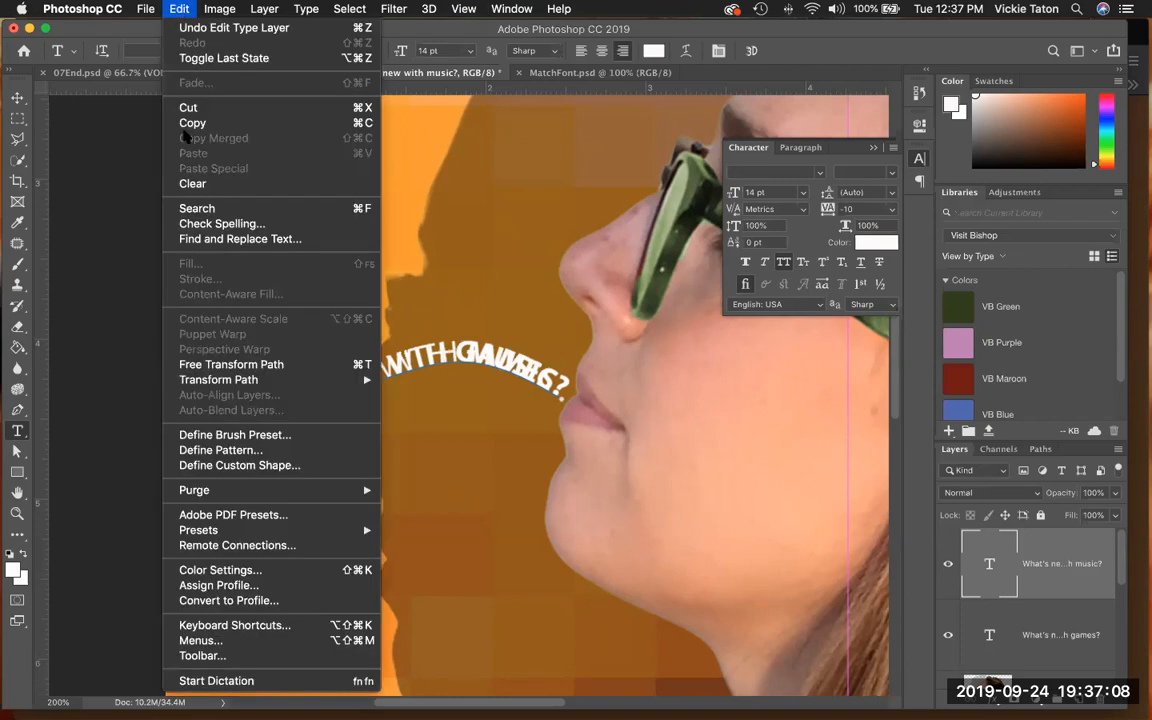
pyautogui.moveTo(195, 382)
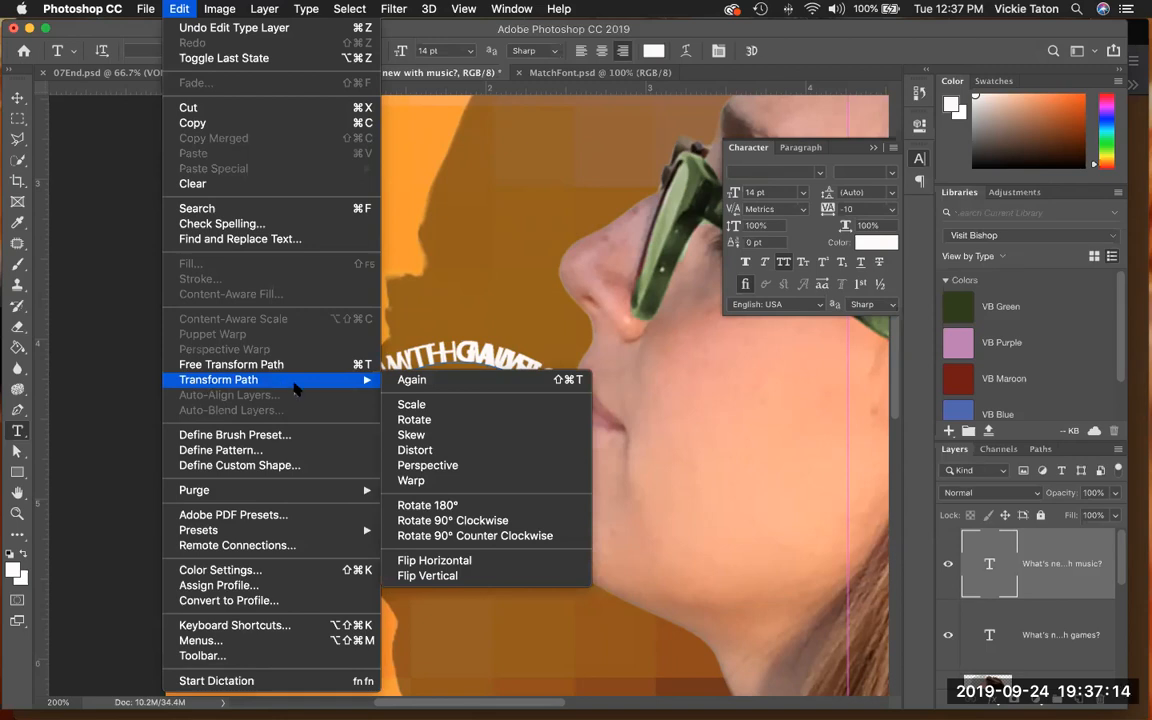
pyautogui.click(287, 367)
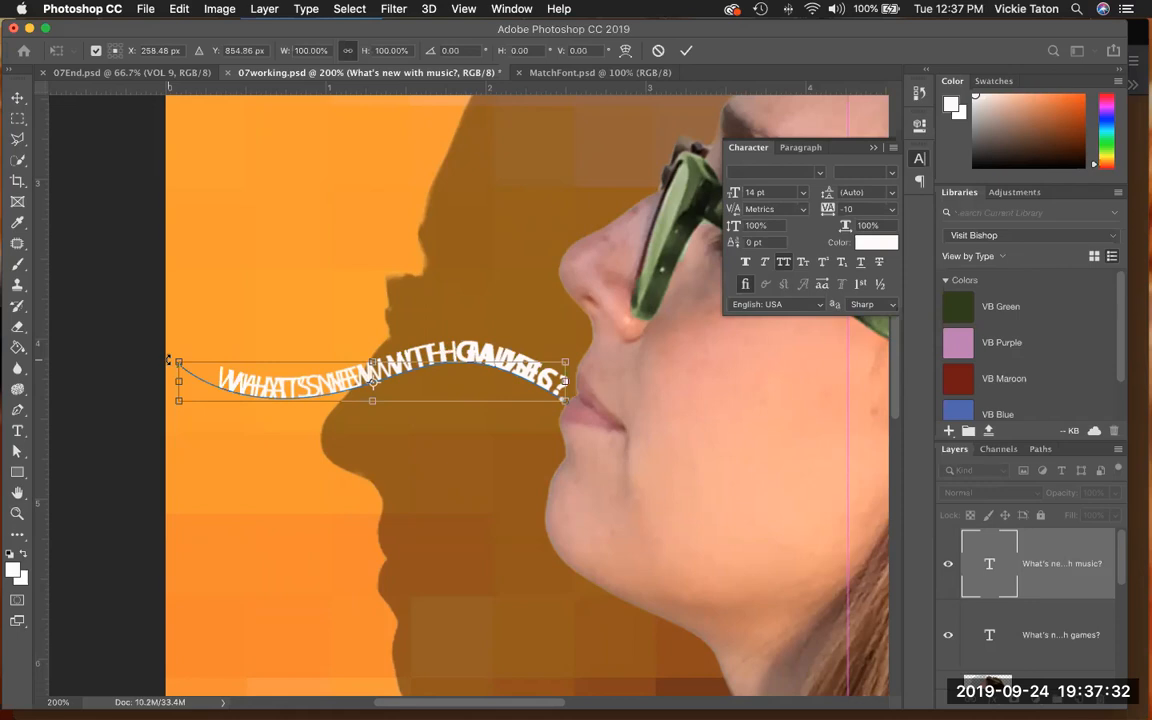
pyautogui.moveTo(168, 360); pyautogui.dragTo(200, 315)
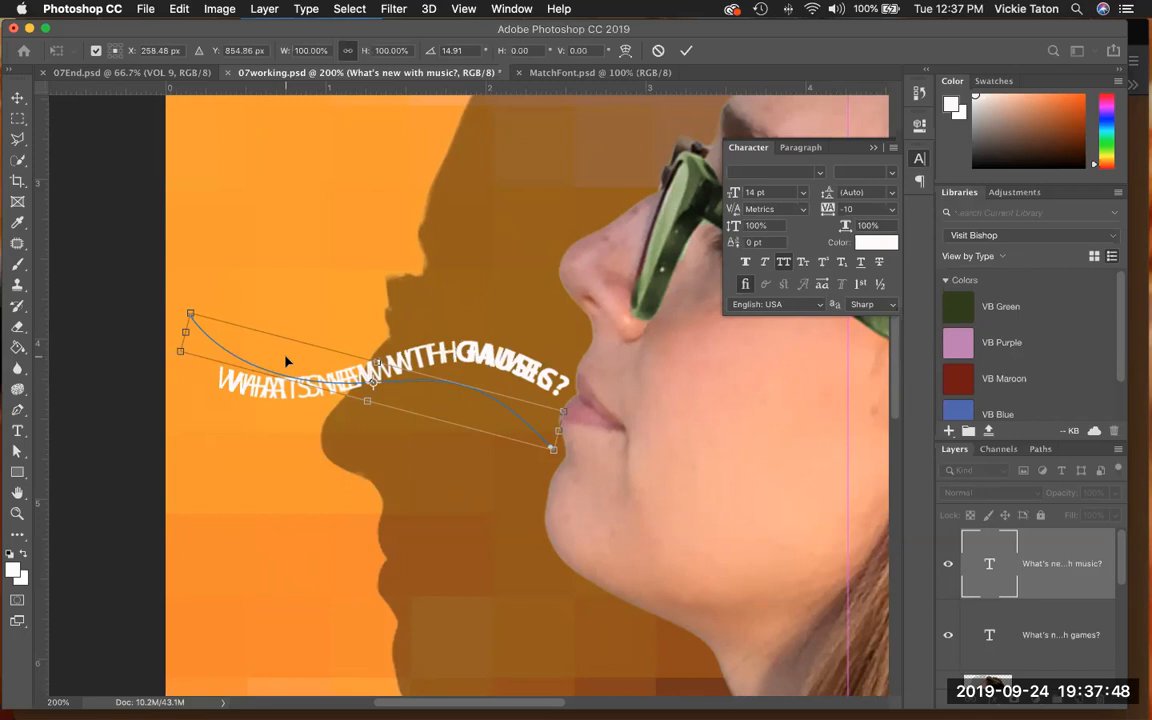
pyautogui.moveTo(286, 361); pyautogui.dragTo(306, 293)
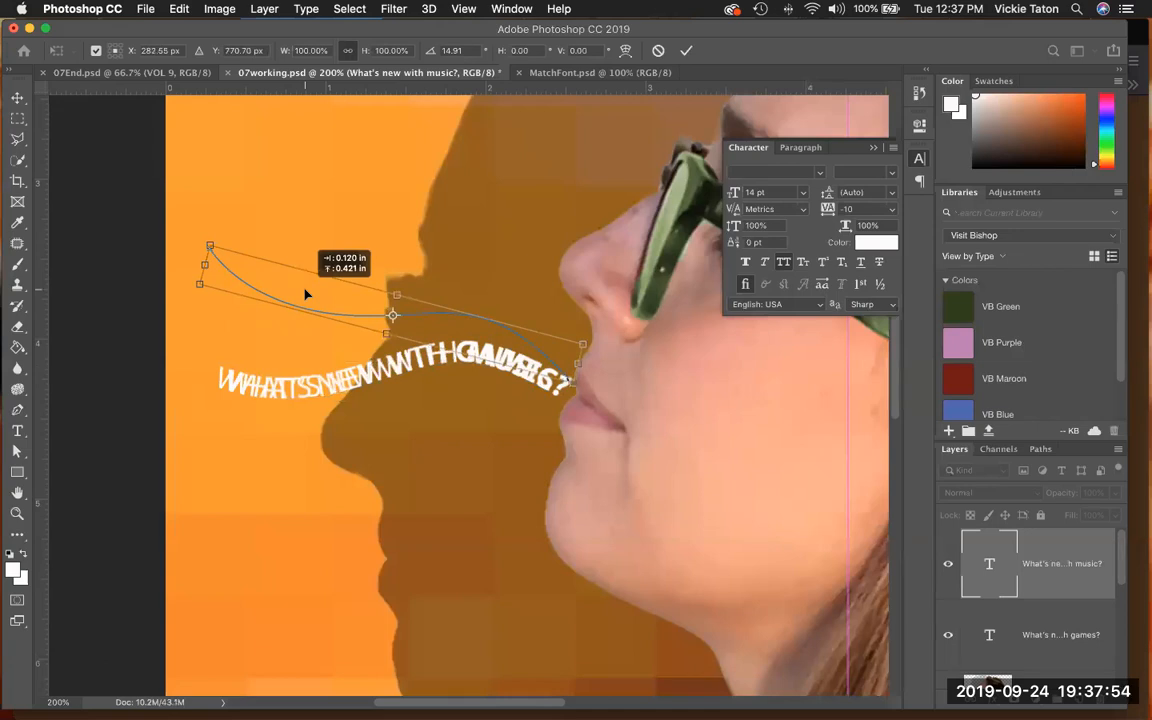
pyautogui.moveTo(306, 295); pyautogui.dragTo(303, 291)
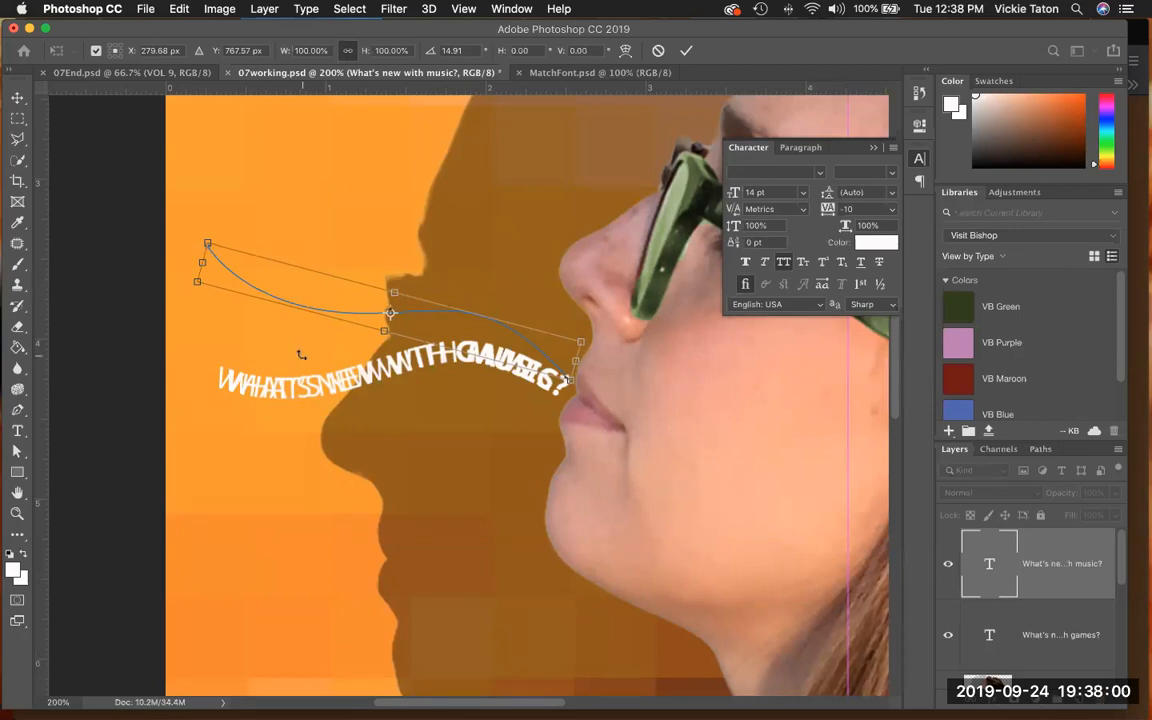
pyautogui.click(685, 50)
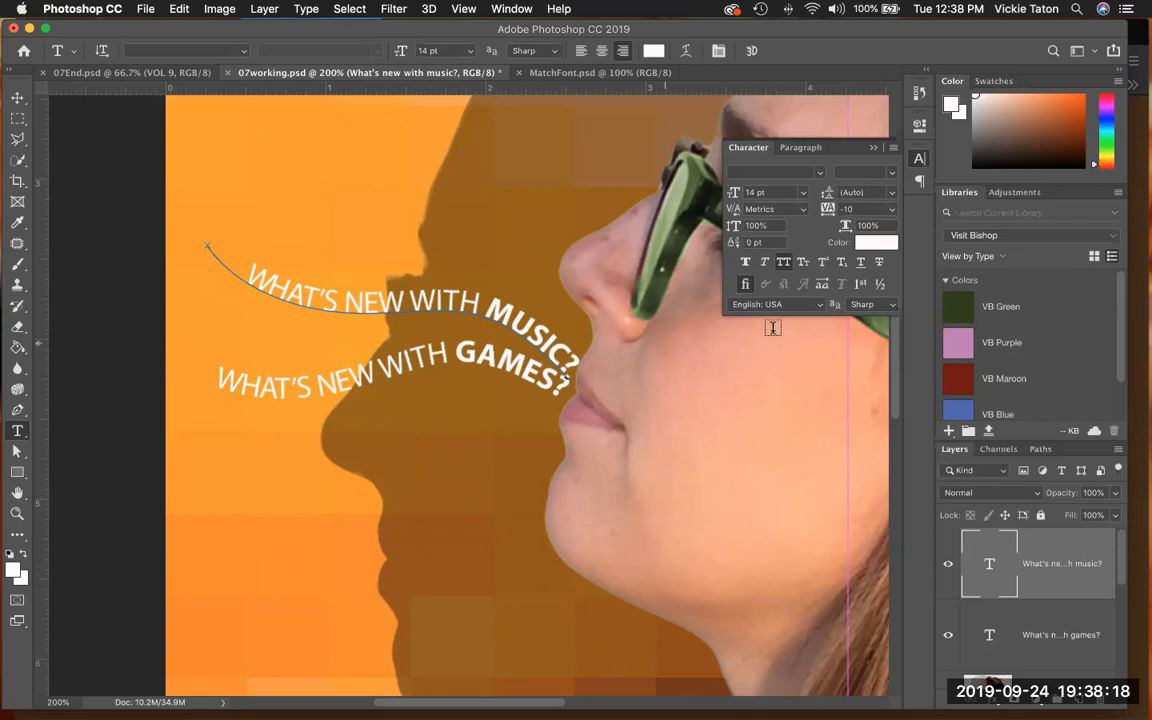
# - Duplicate the music text layer within 07working.psd as "What's new with phones?" and replace its word "music" with "phones"
pyautogui.click(1118, 452)
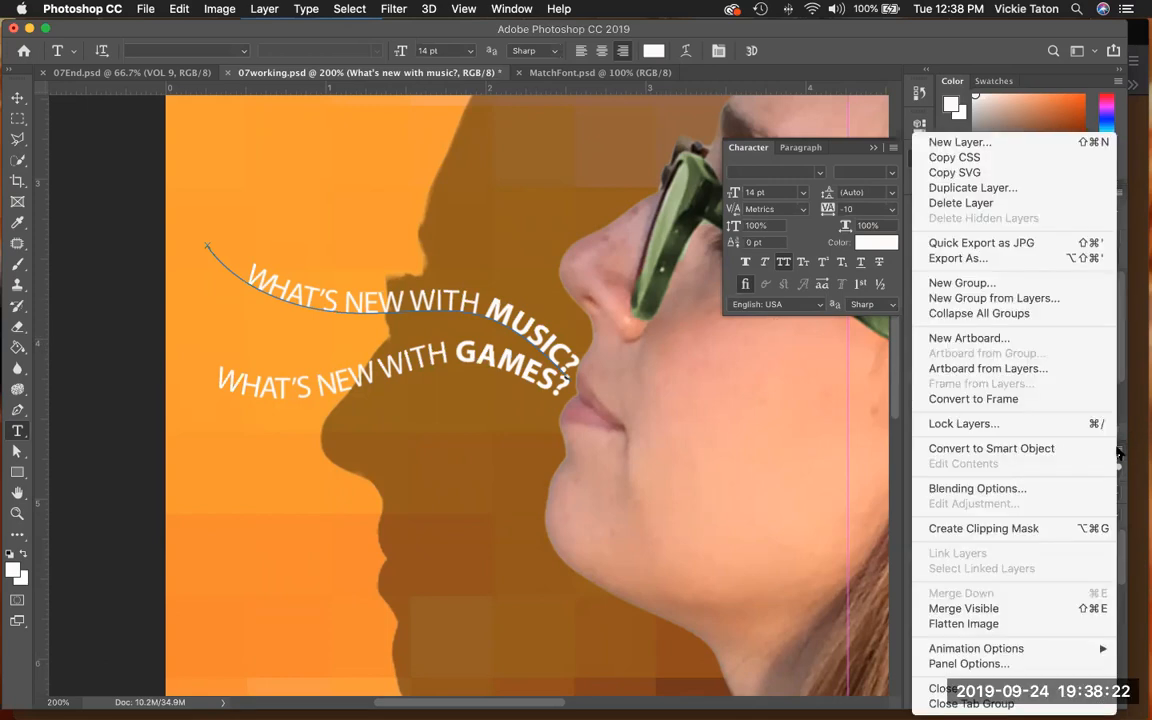
pyautogui.click(1026, 190)
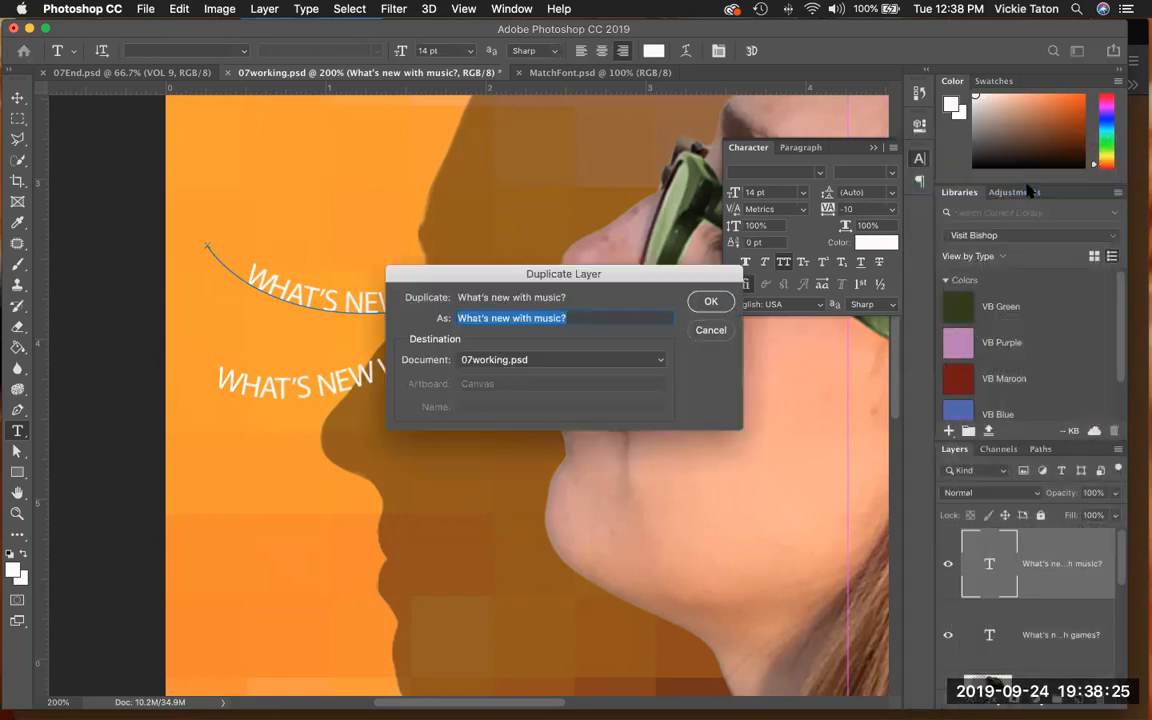
pyautogui.click(550, 319)
pyautogui.moveTo(534, 319); pyautogui.dragTo(562, 318)
pyautogui.write('phones')
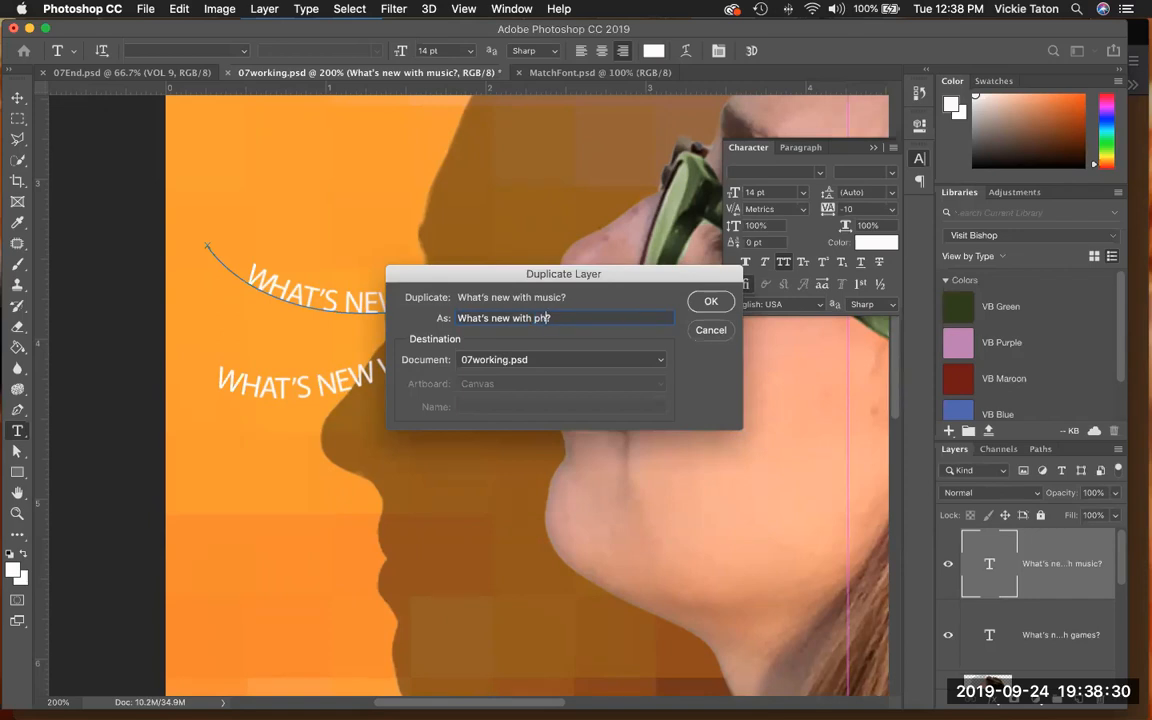
pyautogui.click(710, 301)
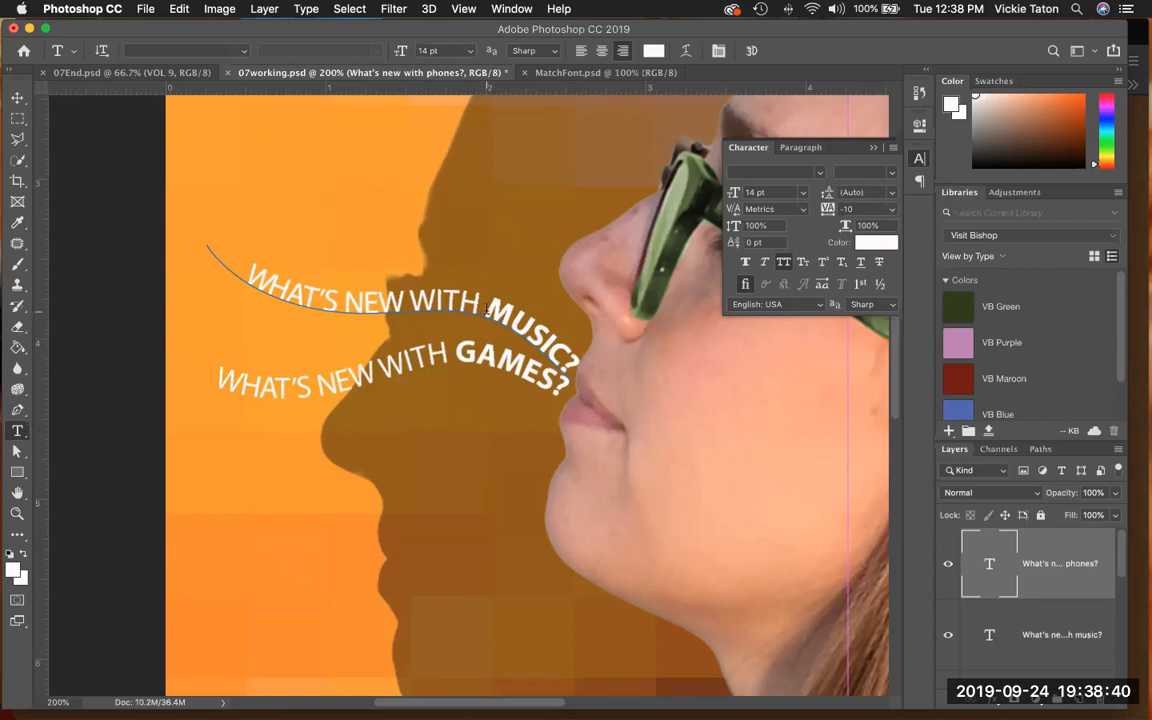
pyautogui.moveTo(486, 309); pyautogui.dragTo(558, 353)
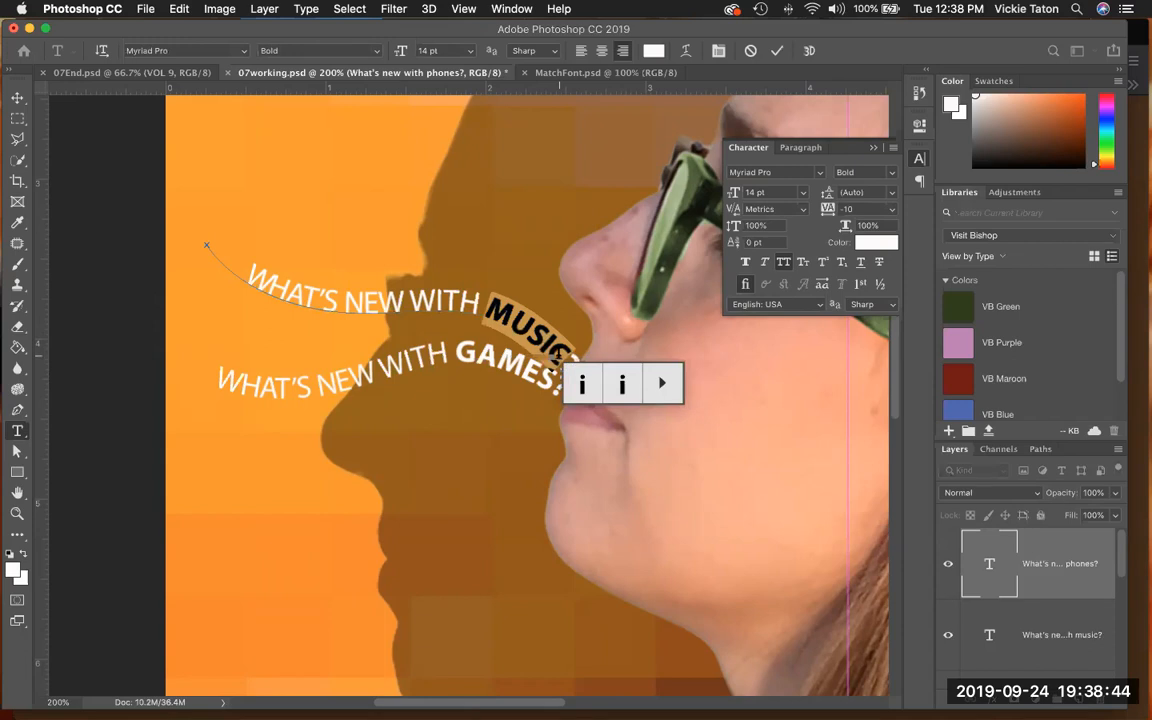
pyautogui.write('phone')
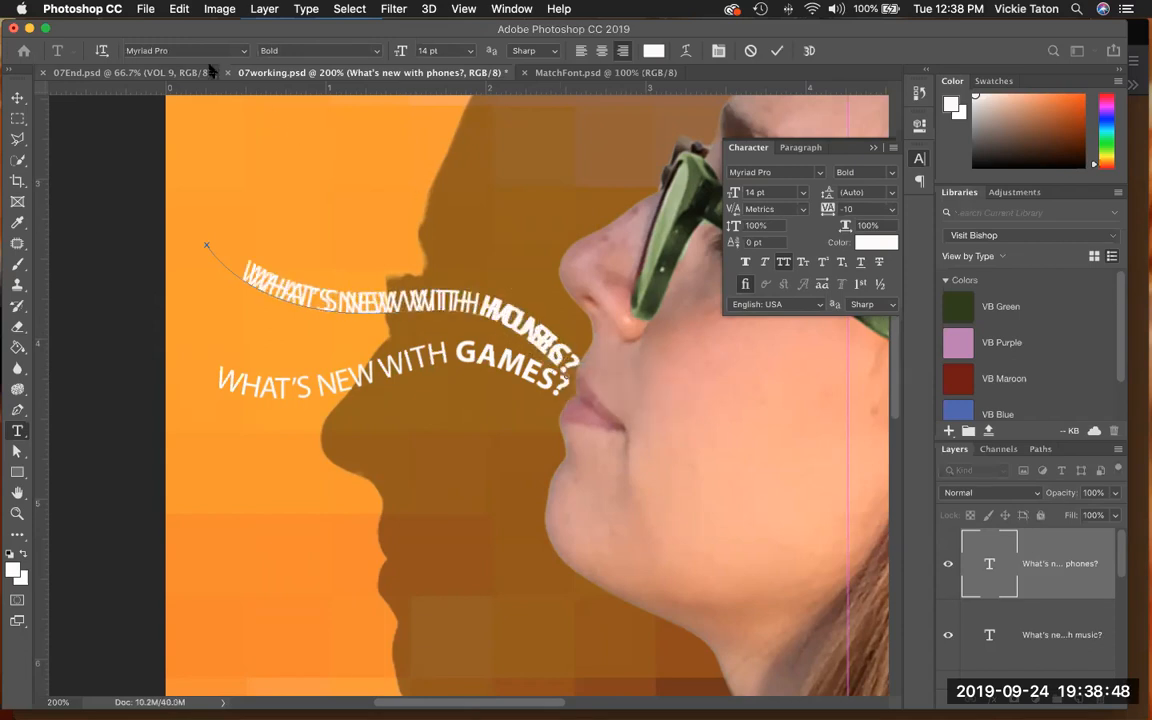
# - Rotate the phones text's path -30.9° and move it below the games line near the model's mouth, then apply the transform
pyautogui.click(176, 9)
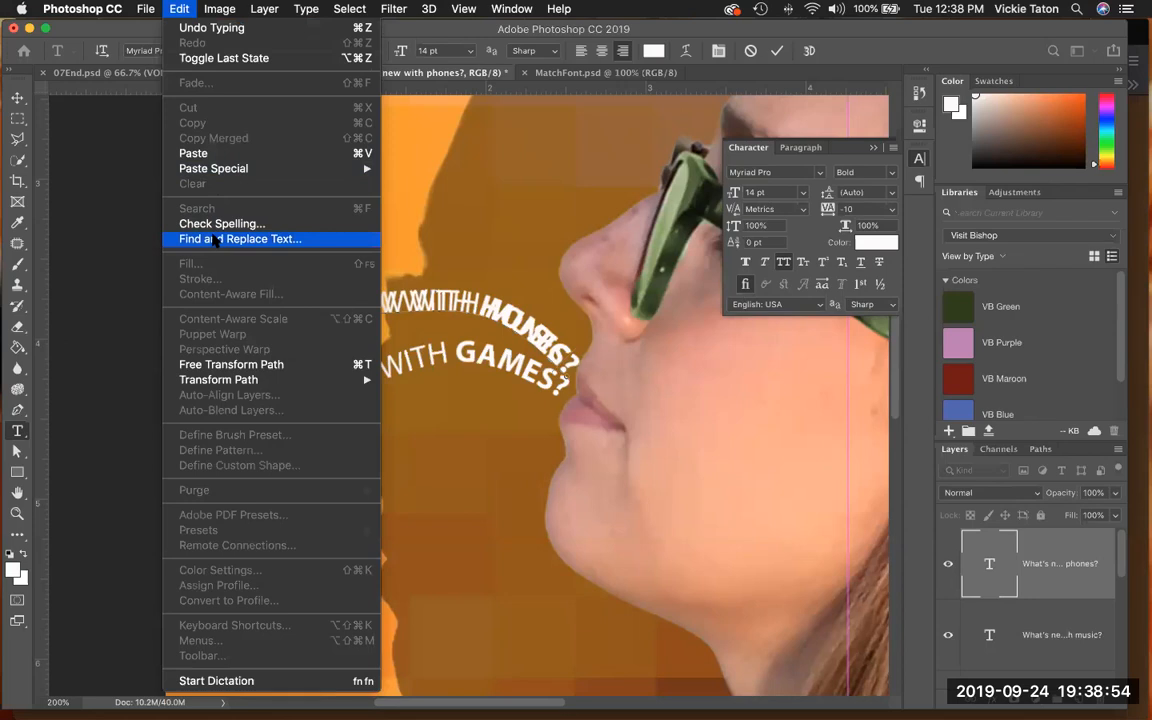
pyautogui.click(228, 365)
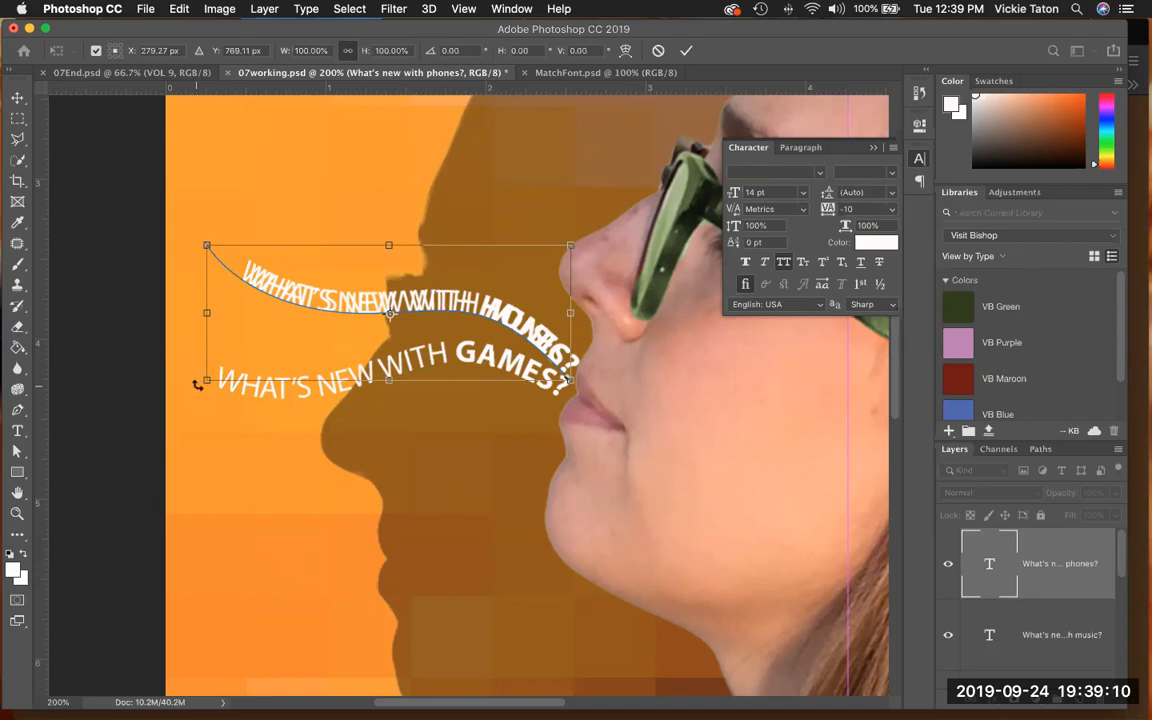
pyautogui.moveTo(197, 385); pyautogui.dragTo(250, 487)
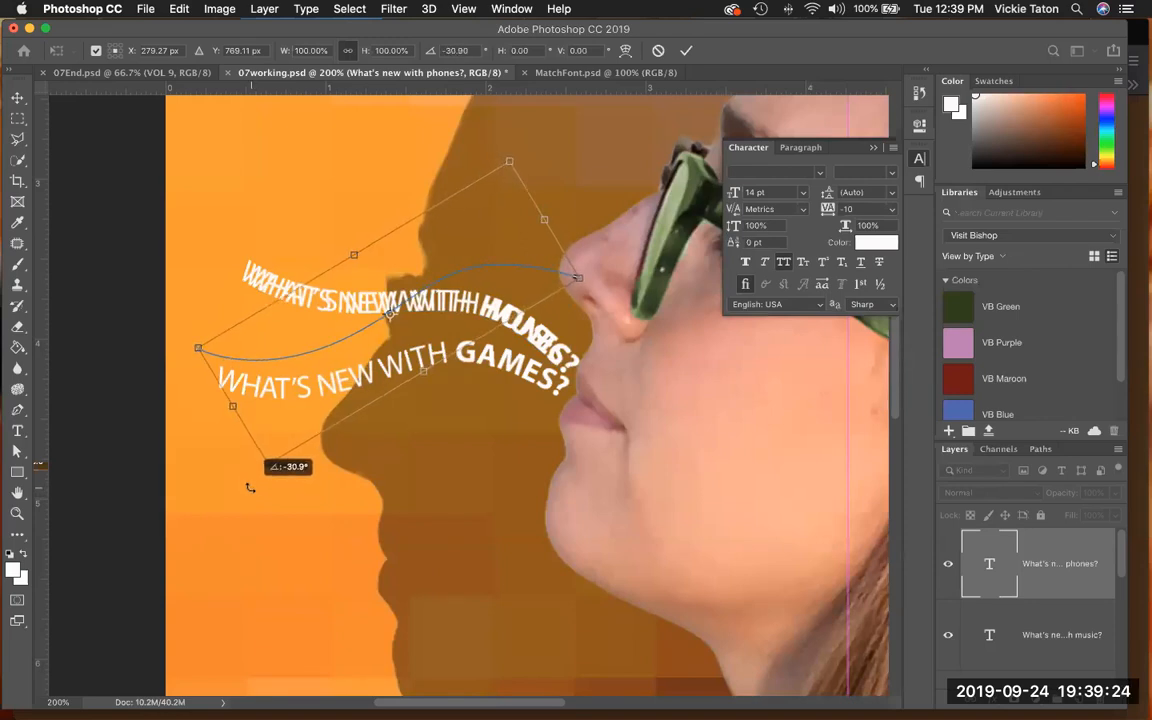
pyautogui.moveTo(250, 487); pyautogui.dragTo(250, 487)
pyautogui.moveTo(303, 385); pyautogui.dragTo(285, 509)
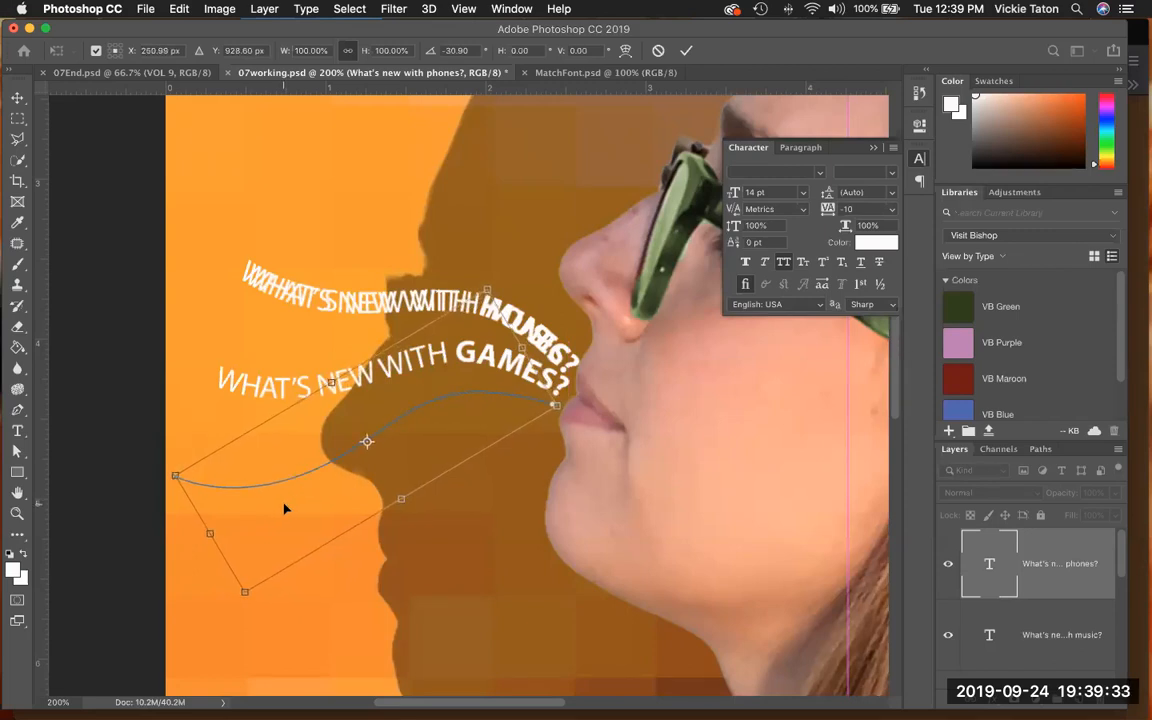
pyautogui.click(684, 50)
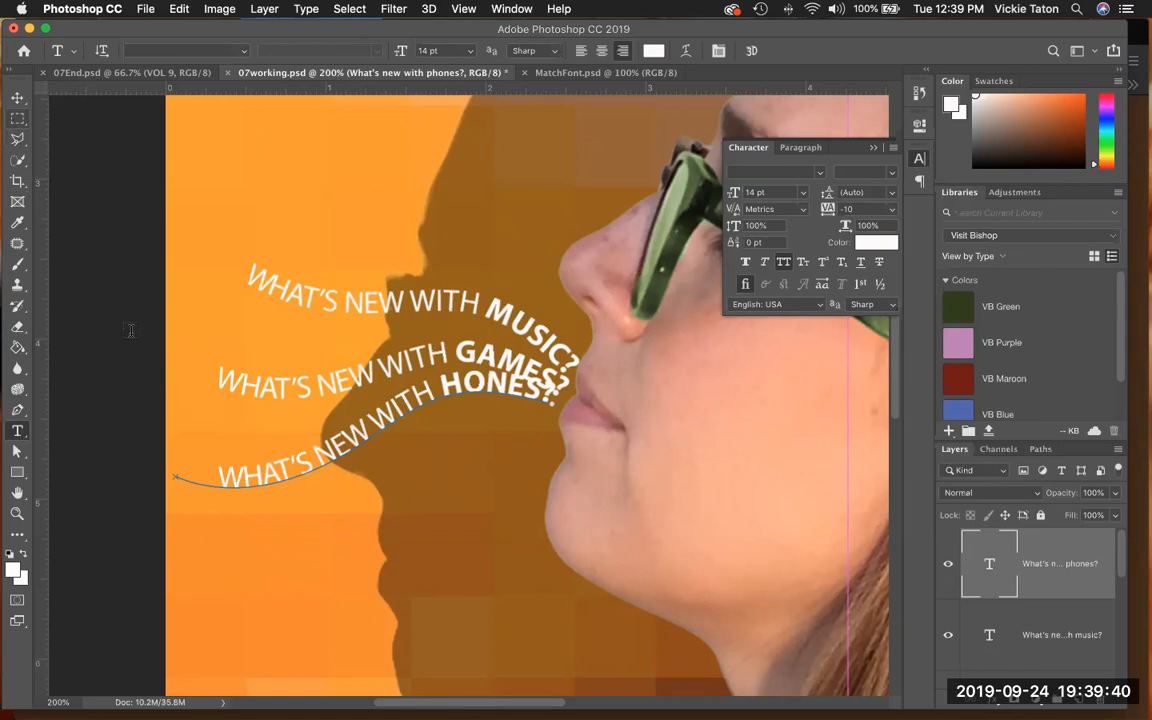
# - Insert the missing "P" at the start of "HONES?", make that letter Bold, and commit the edit
pyautogui.click(444, 387)
pyautogui.write('P')
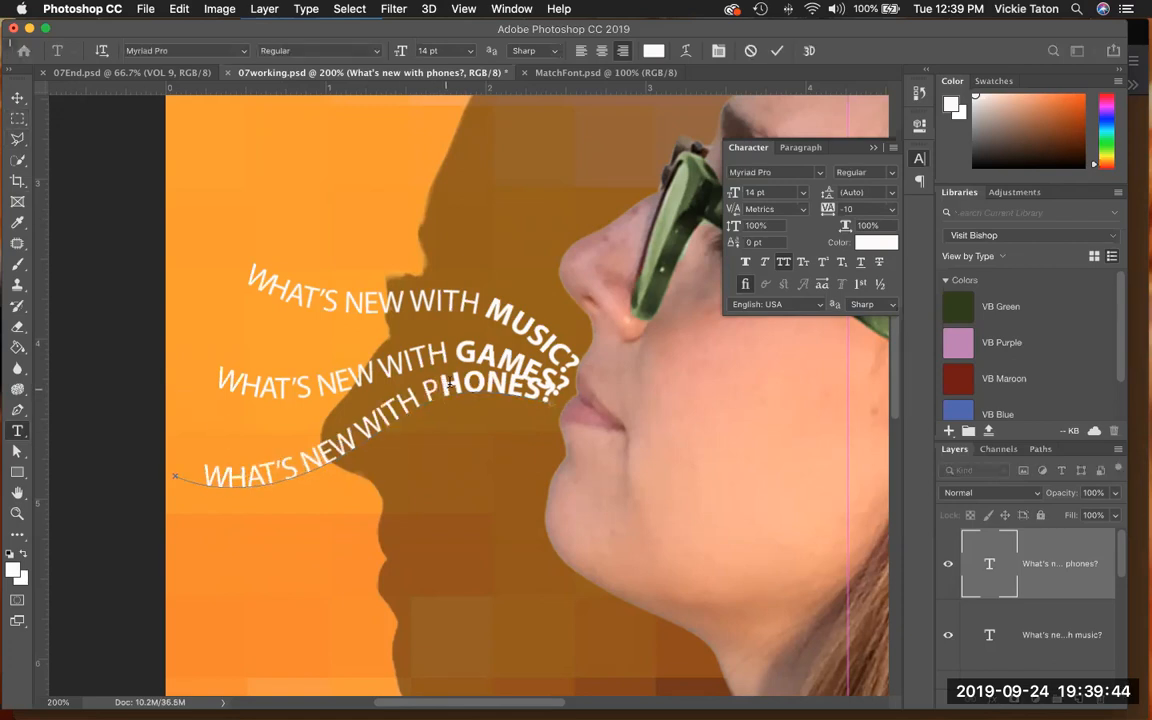
pyautogui.moveTo(437, 390); pyautogui.dragTo(420, 386)
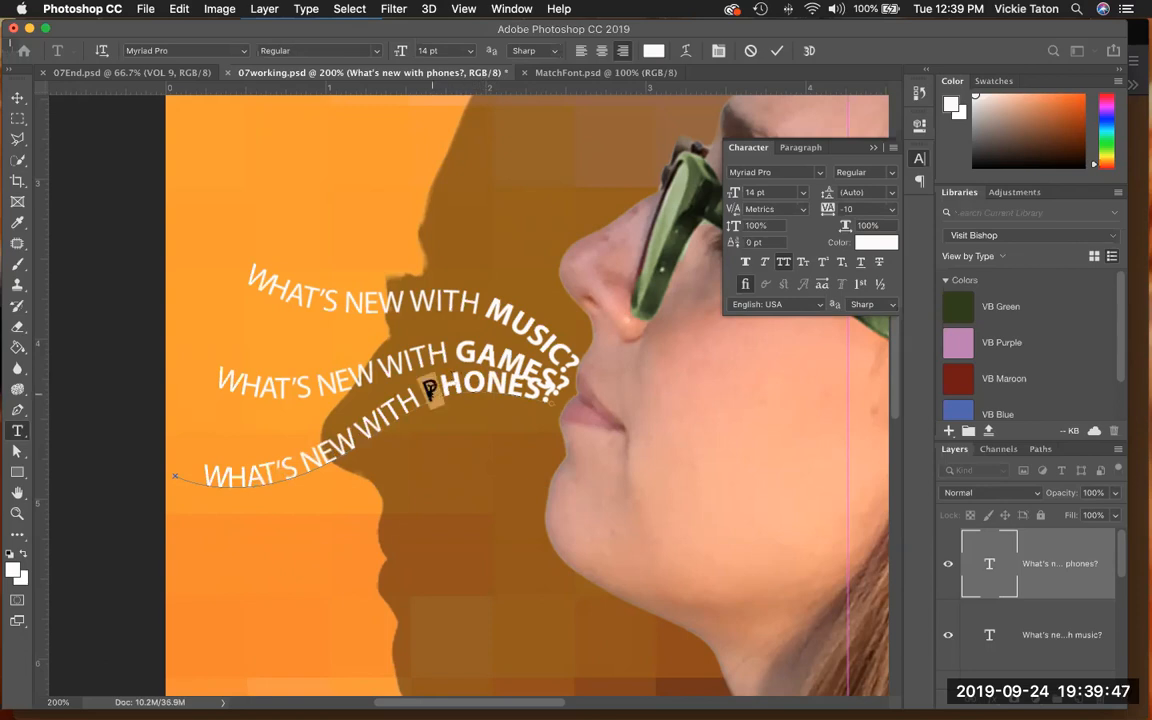
pyautogui.click(377, 51)
pyautogui.click(371, 234)
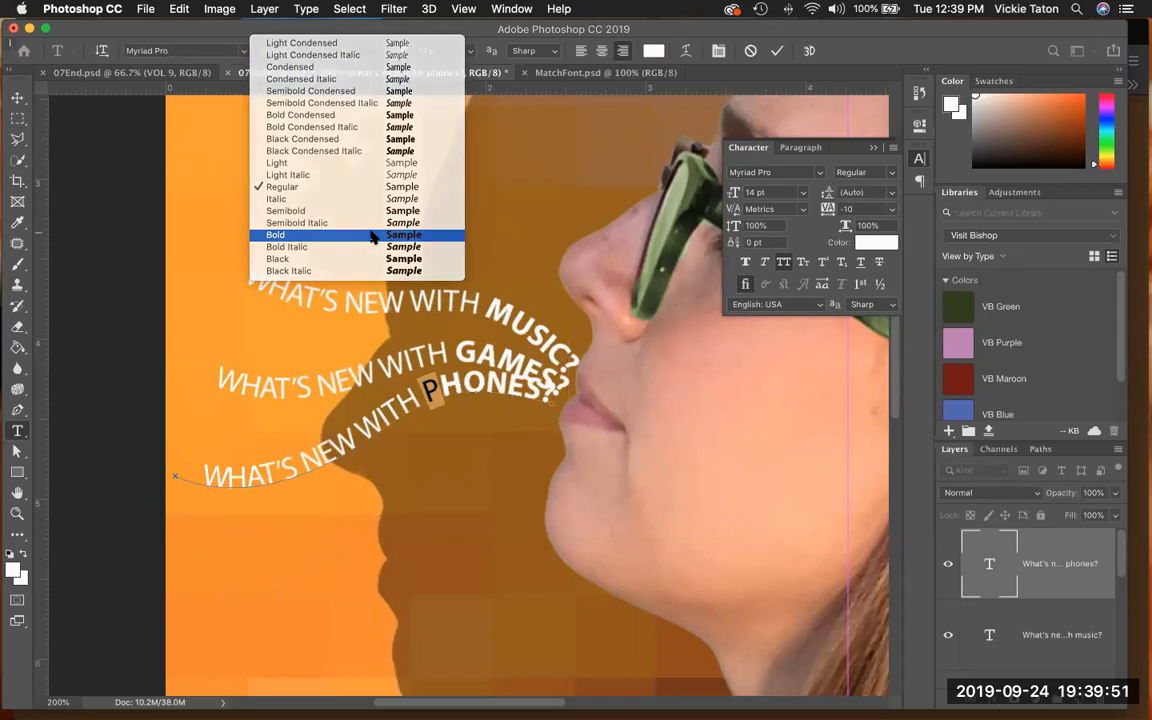
pyautogui.click(18, 97)
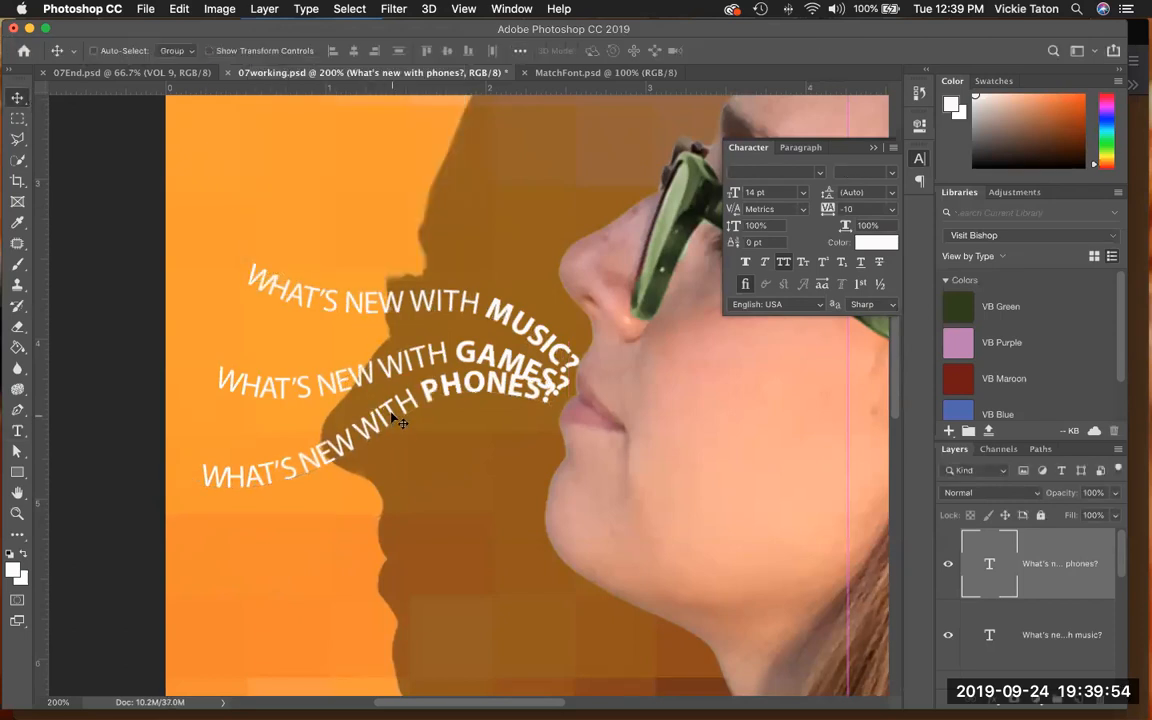
# - Move the phones text slightly down, clear of the games line, and save 07working.psd
pyautogui.moveTo(391, 415); pyautogui.dragTo(395, 433)
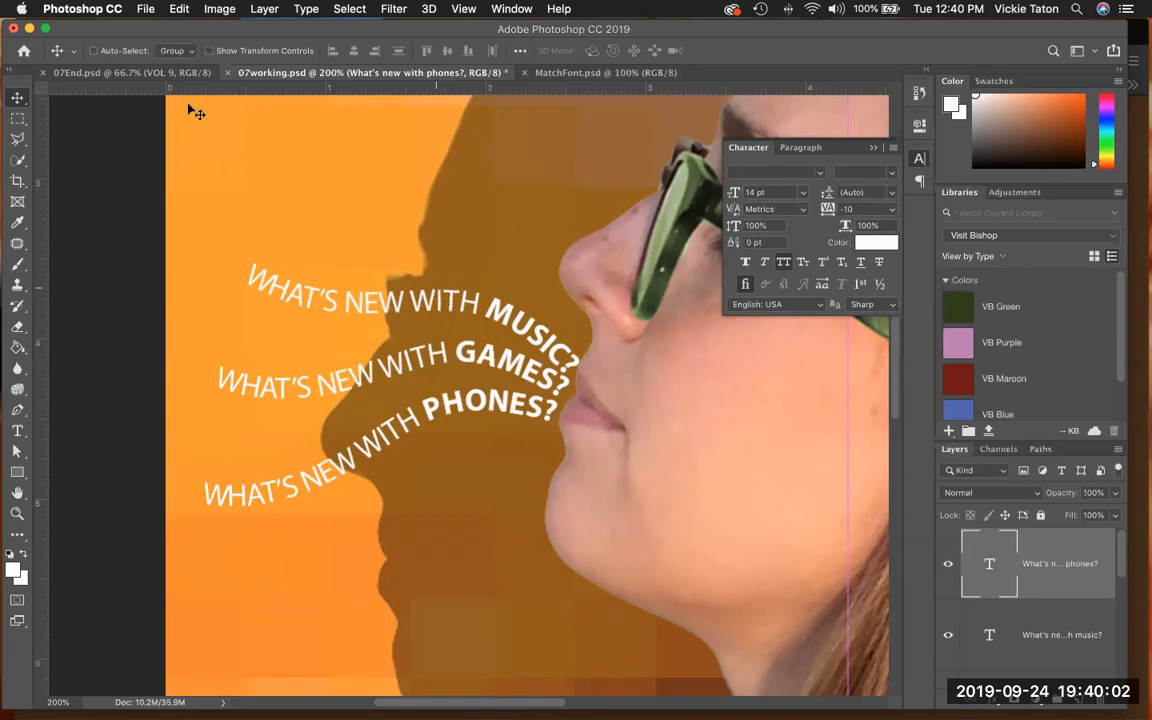
pyautogui.click(140, 9)
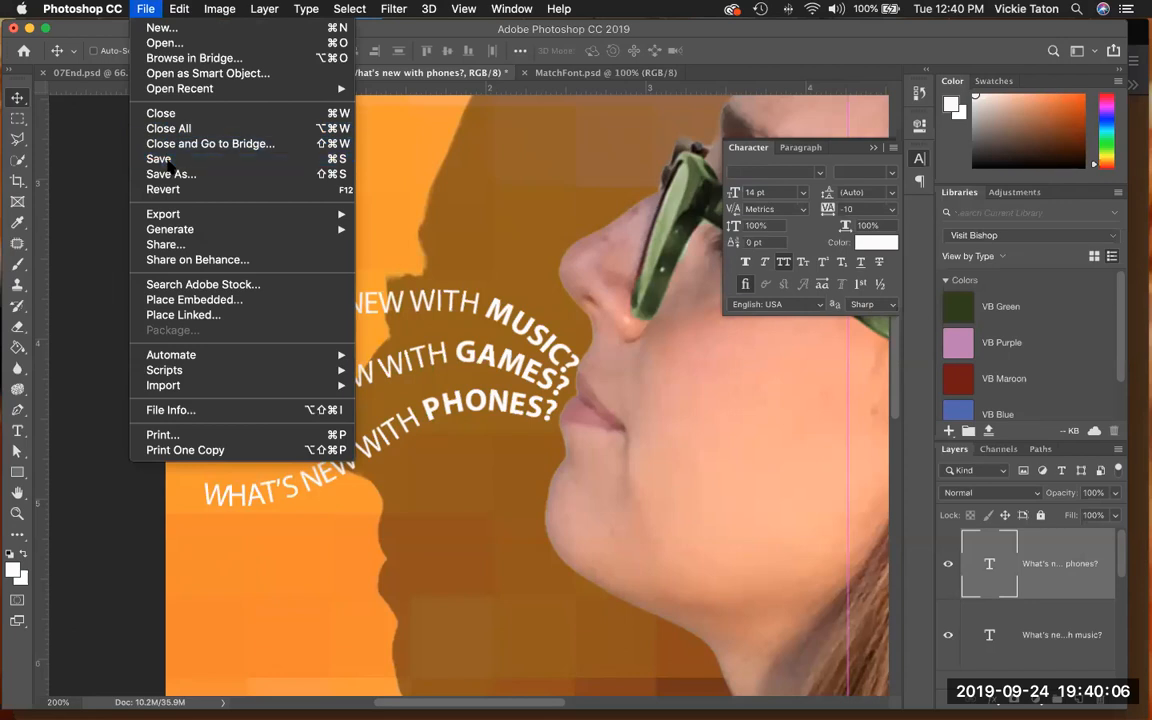
pyautogui.click(160, 160)
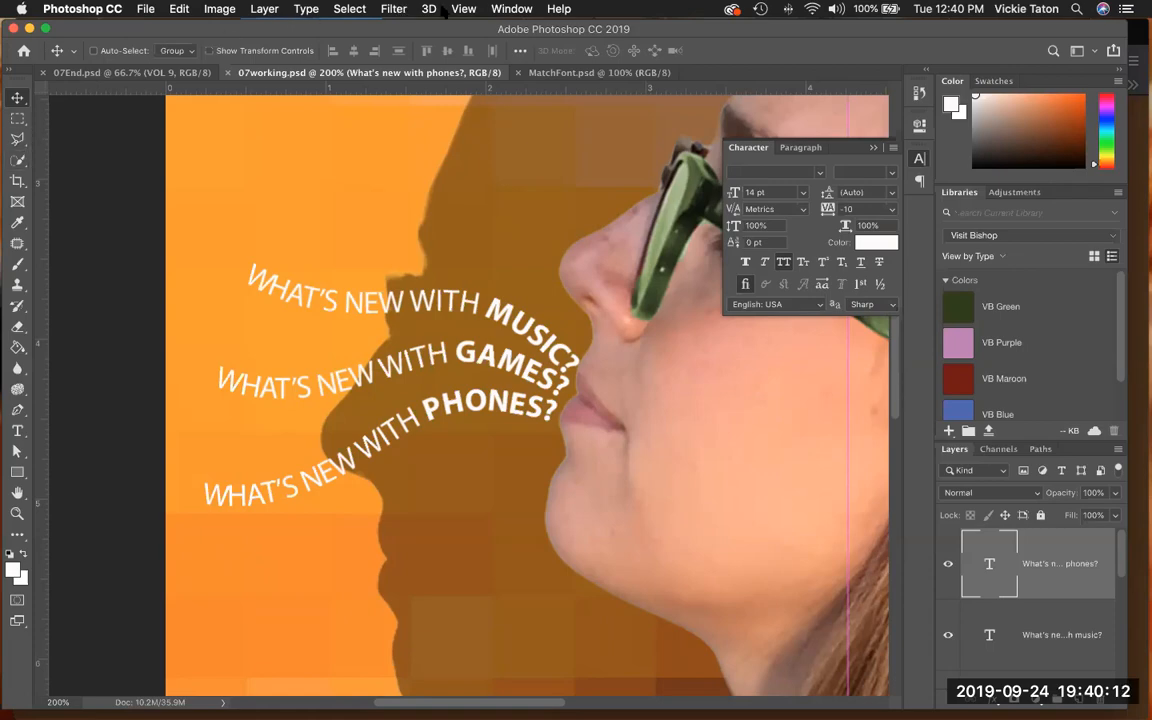
pyautogui.press('super+Tab')
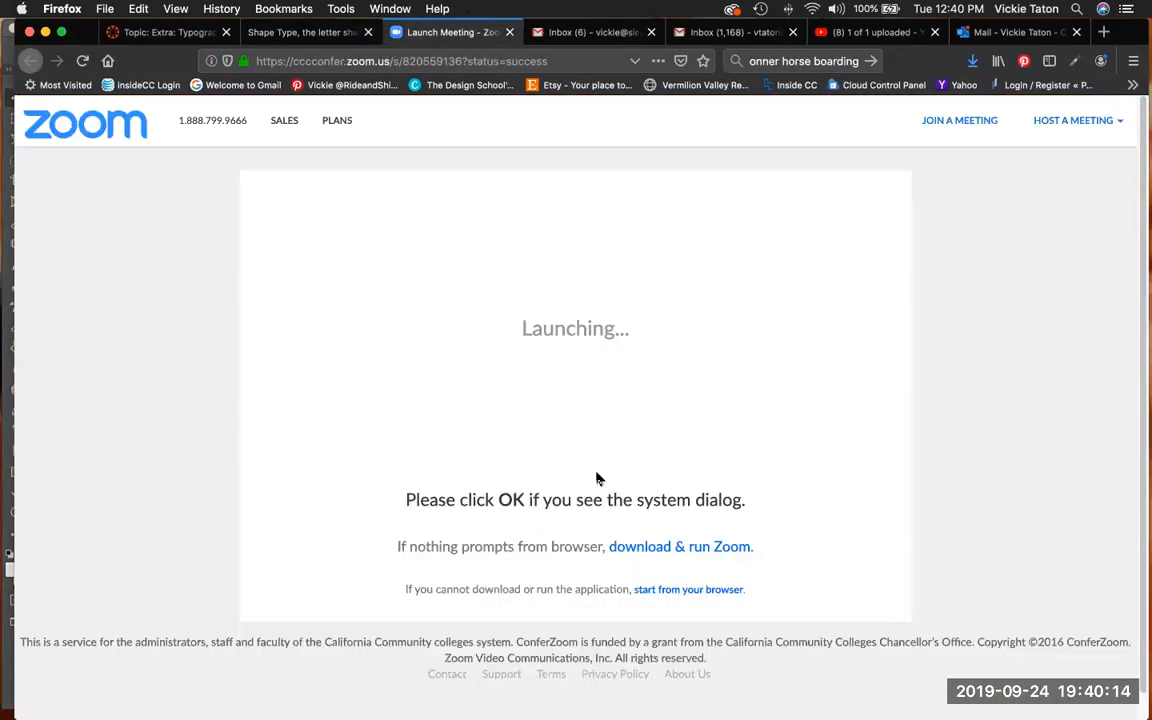
pyautogui.moveTo(754, 697)
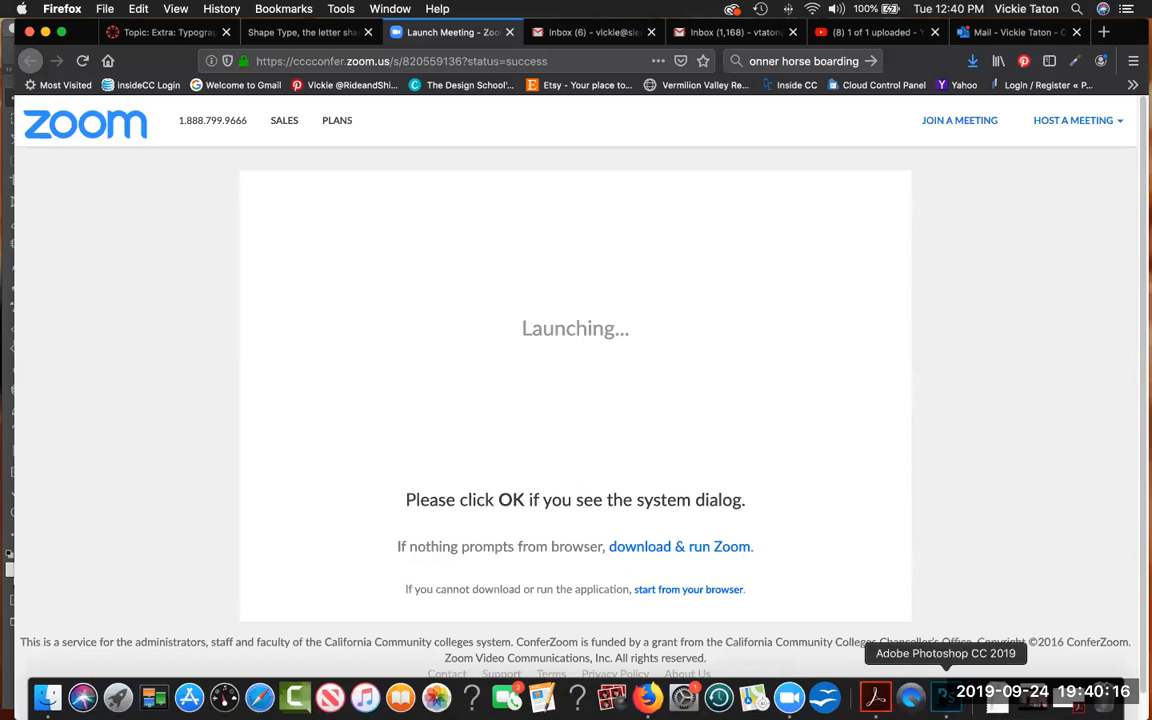
pyautogui.click(945, 697)
# - Fit the whole cover on screen and examine the layer stack from the phones text layer down to the Background
pyautogui.click(474, 9)
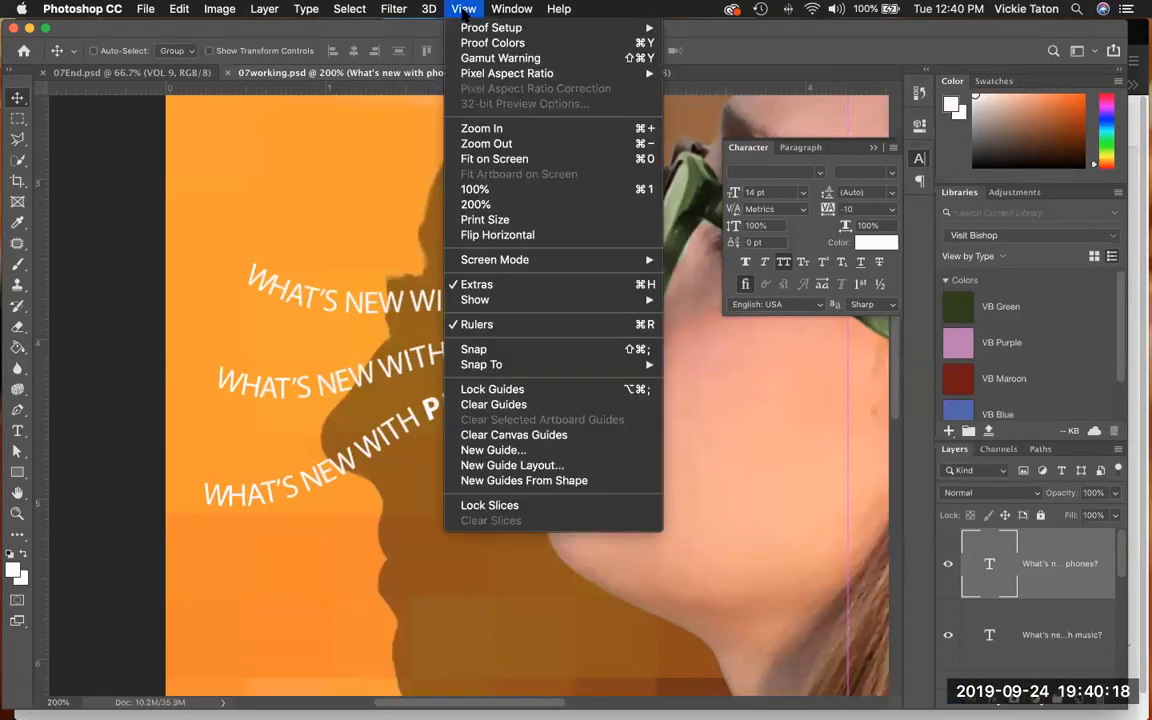
pyautogui.click(484, 161)
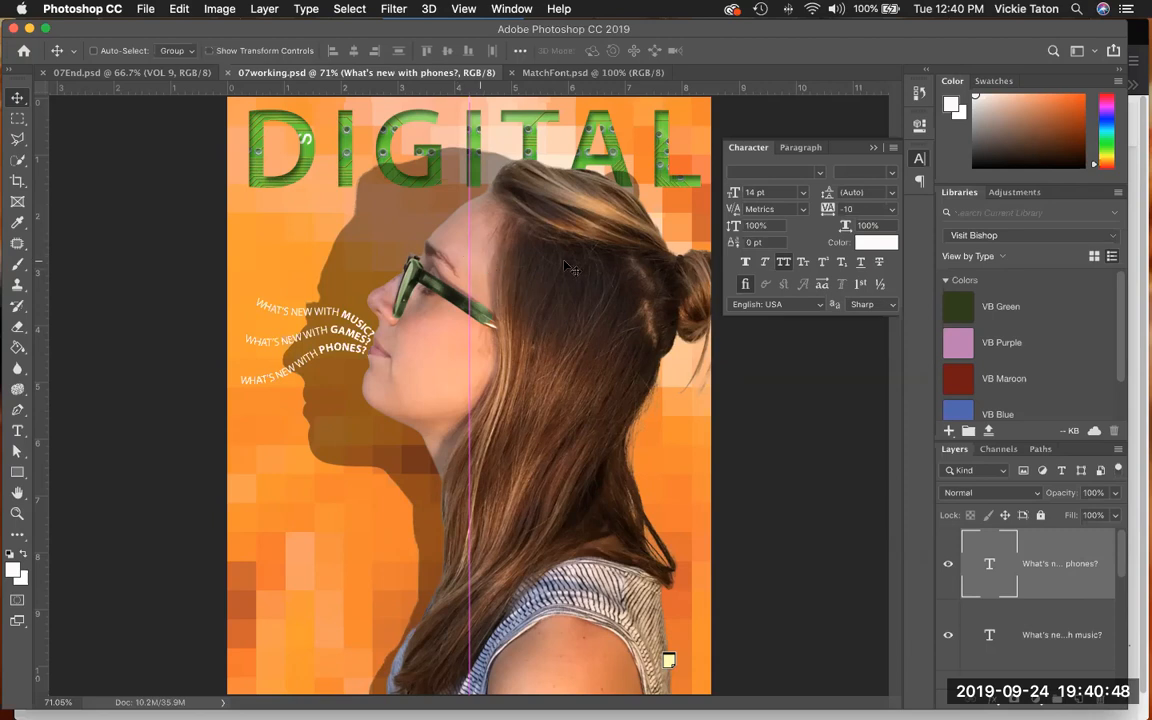
pyautogui.click(876, 247)
pyautogui.scroll(-5, 1028, 549)
pyautogui.scroll(4, 1028, 549)
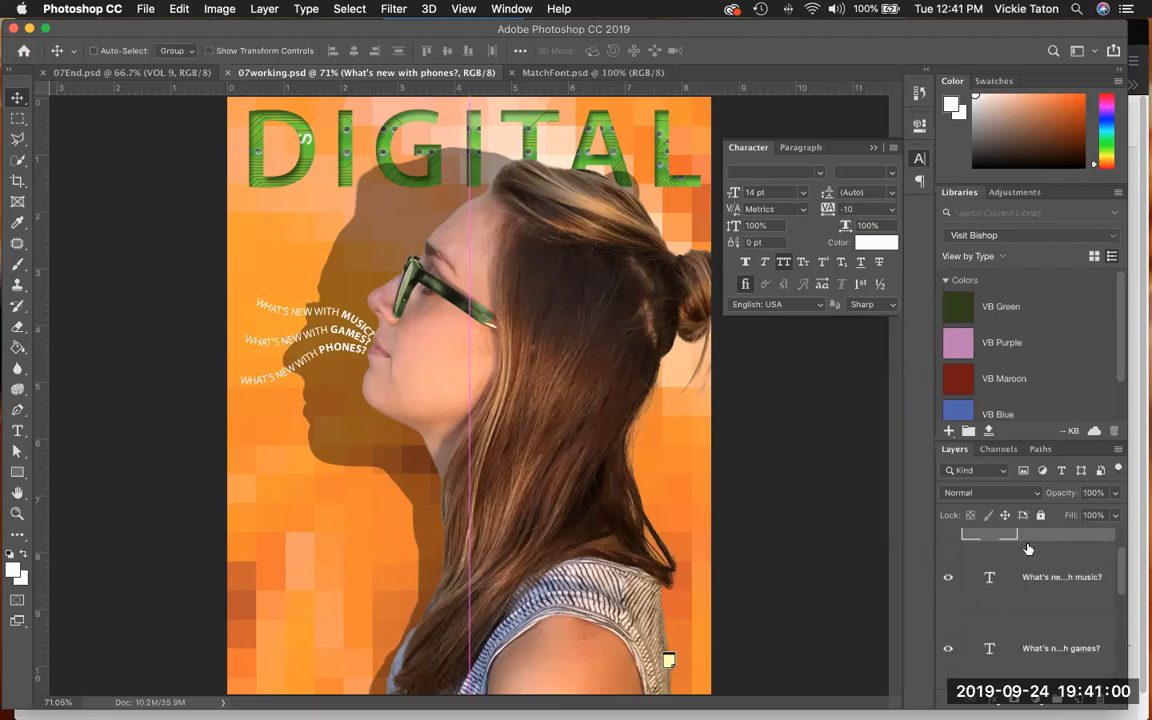
pyautogui.scroll(-4, 1028, 549)
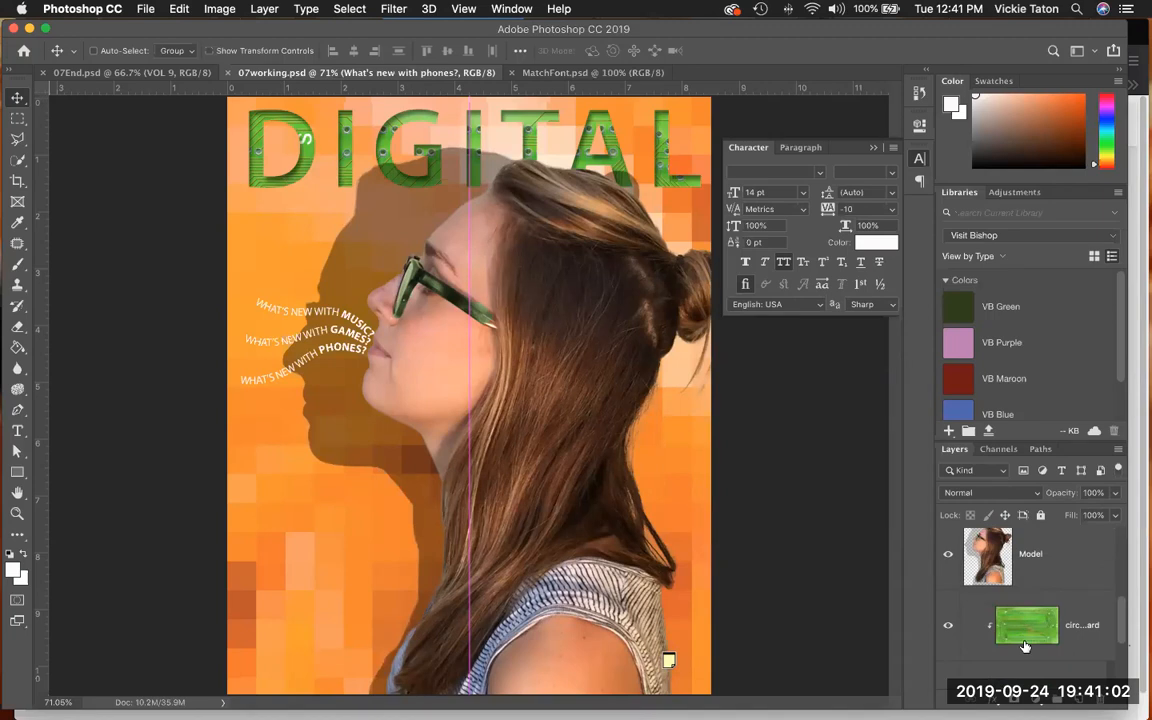
pyautogui.scroll(-3, 1028, 620)
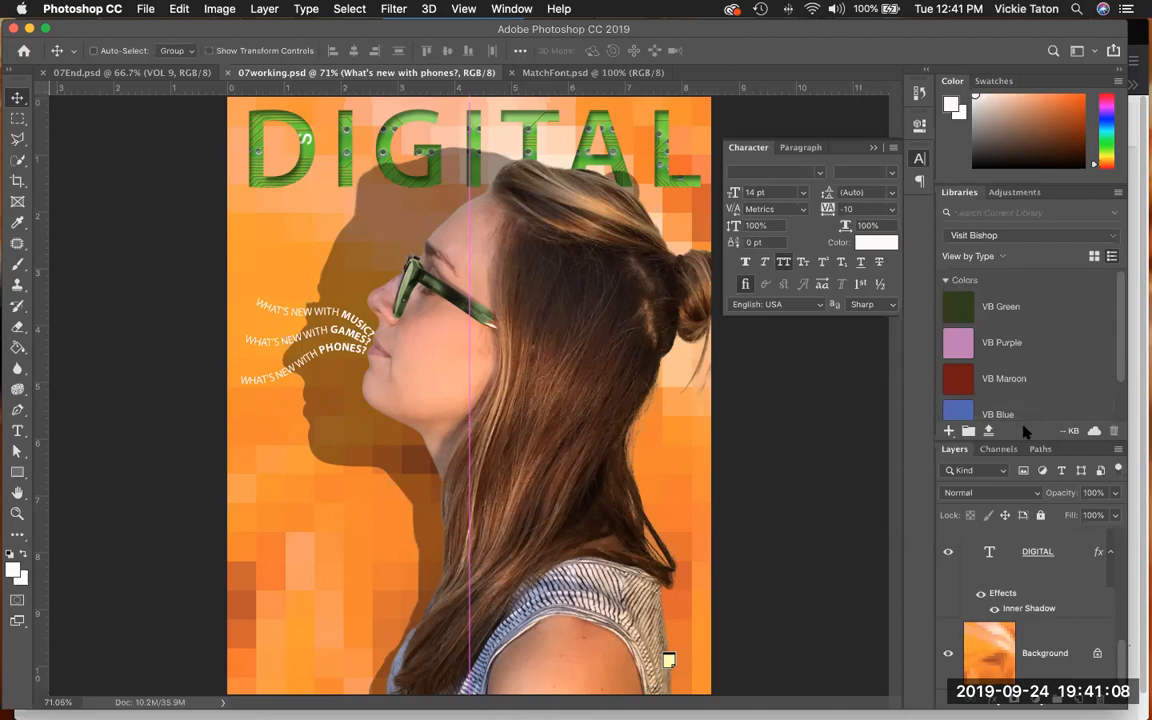
pyautogui.scroll(1, 1027, 620)
pyautogui.scroll(5, 1027, 620)
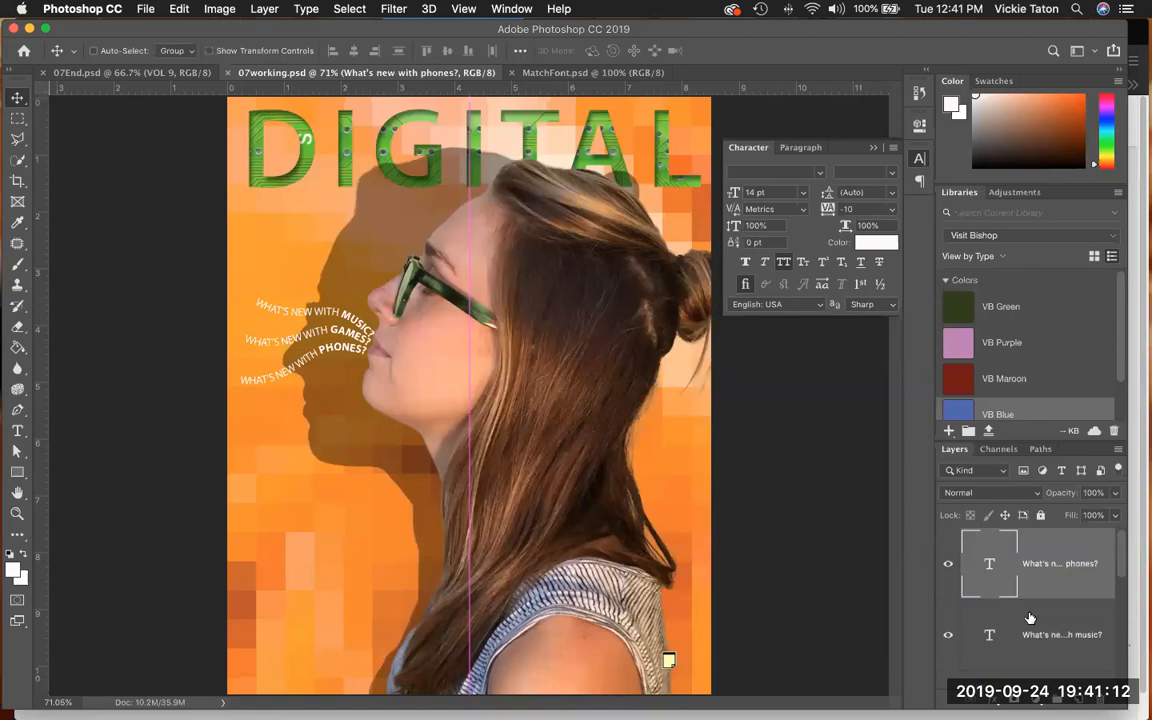
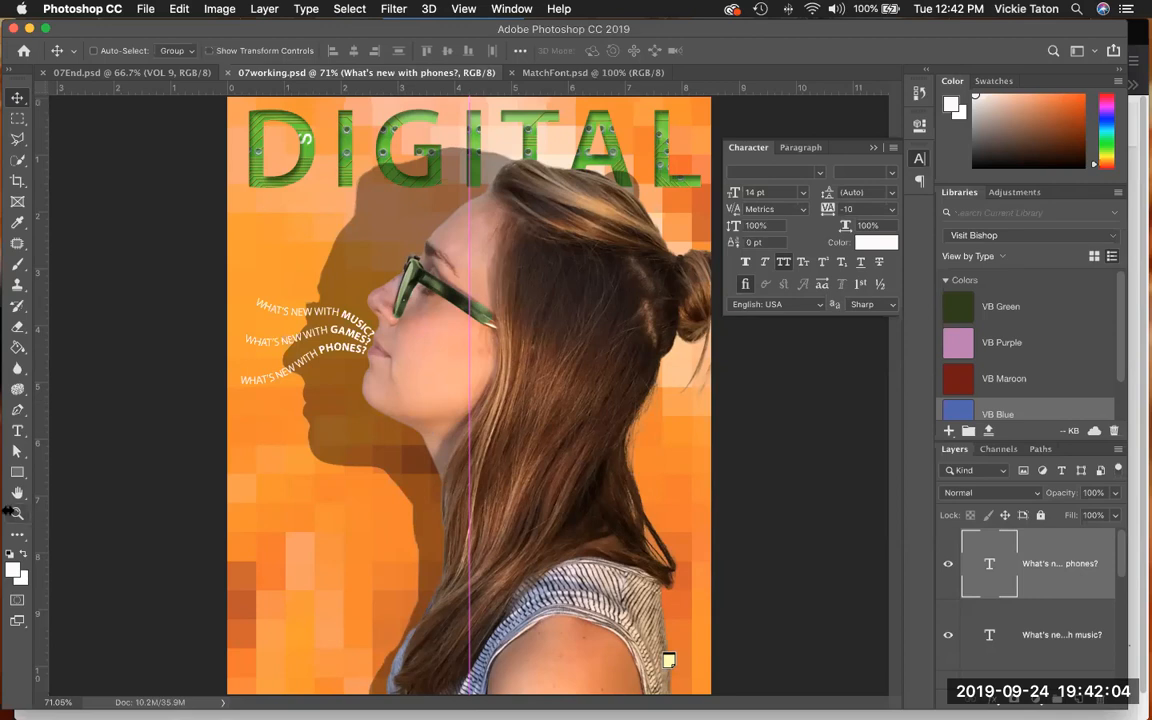
# - Open the Warp Text settings for the "What's new with games?" layer and place the dialog clear of the curved lines
pyautogui.press('z')
pyautogui.click(364, 310)
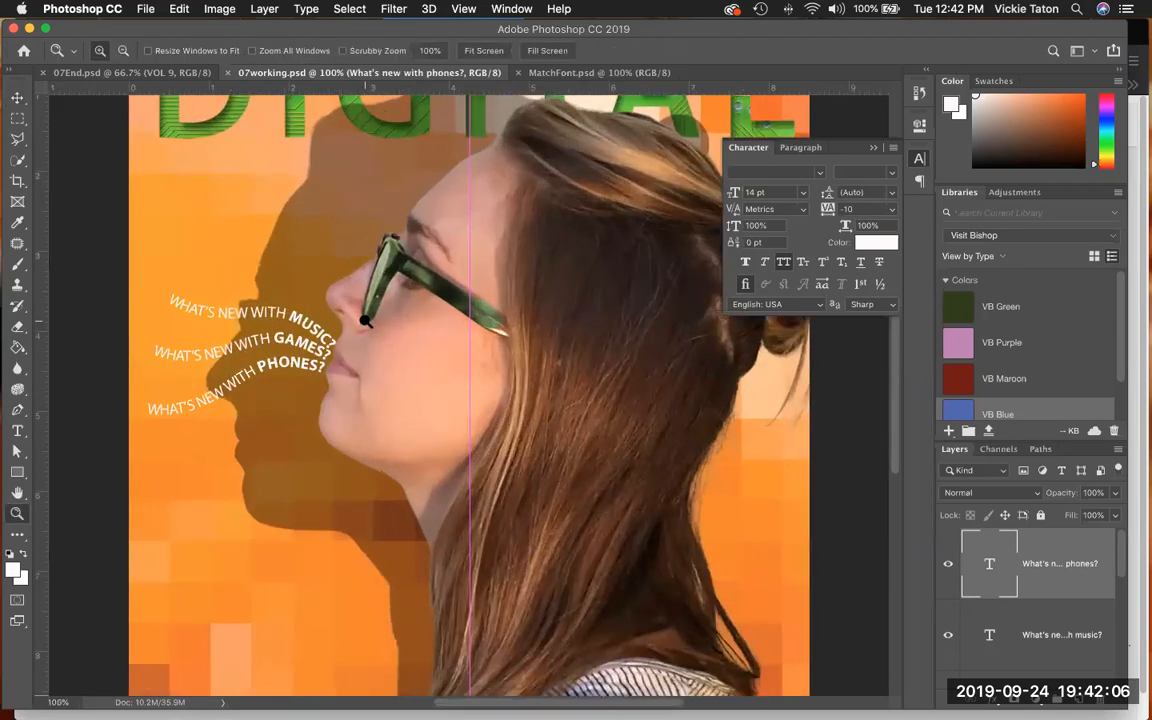
pyautogui.click(364, 322)
pyautogui.moveTo(350, 414); pyautogui.dragTo(622, 406)
pyautogui.press('super+r')
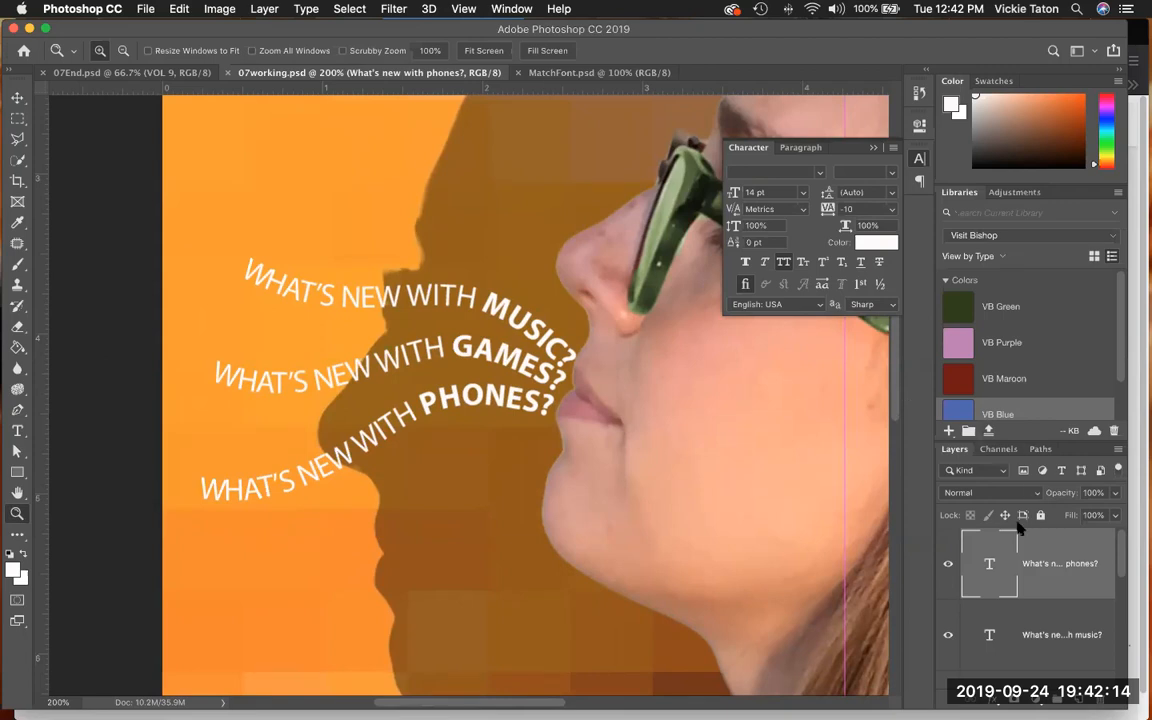
pyautogui.scroll(-1, 1041, 553)
pyautogui.scroll(-1, 1045, 580)
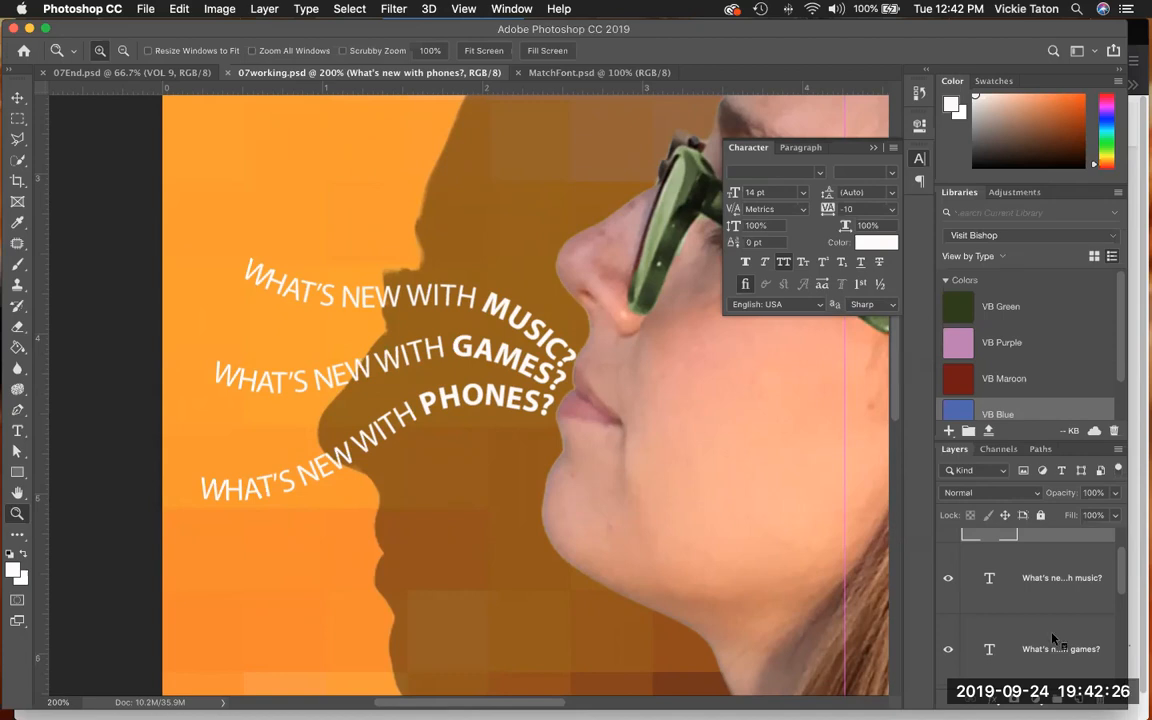
pyautogui.rightClick(1054, 640)
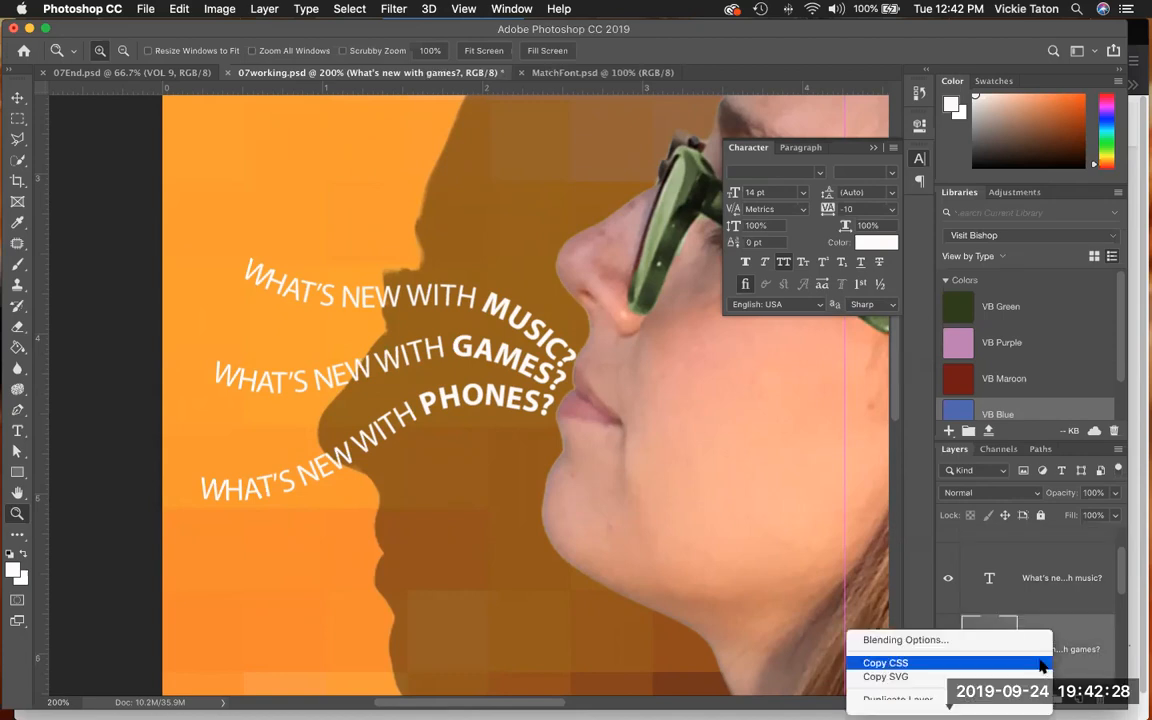
pyautogui.scroll(-2, 1041, 666)
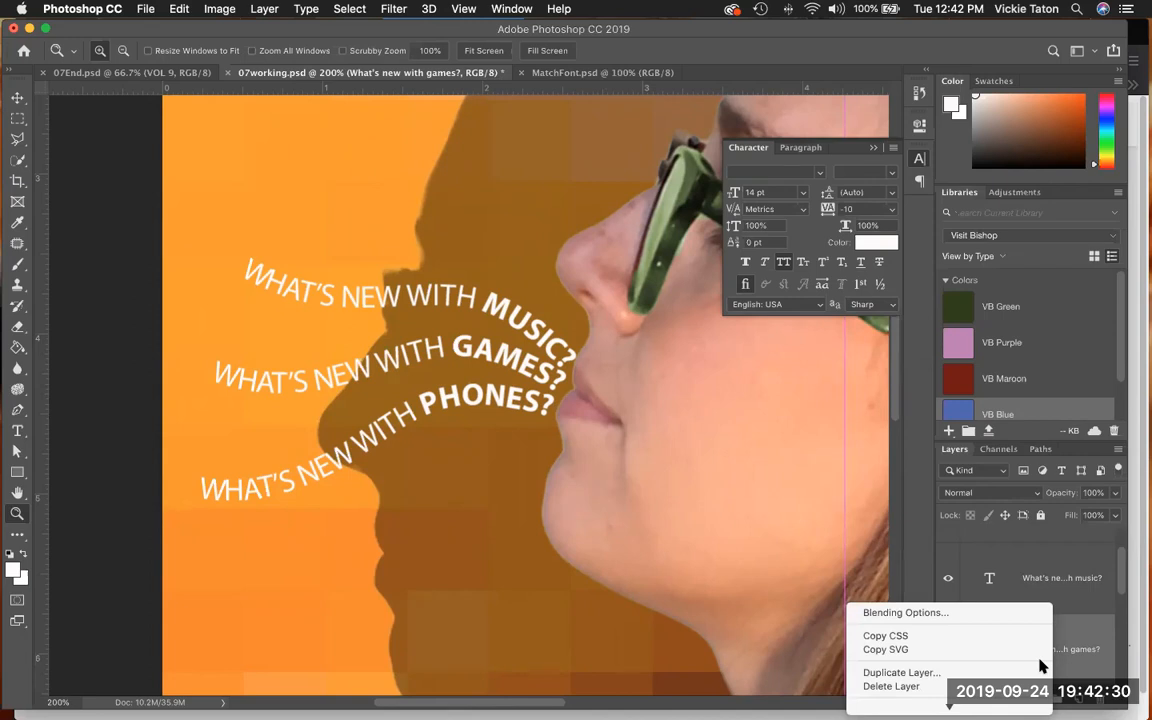
pyautogui.scroll(-4, 1005, 666)
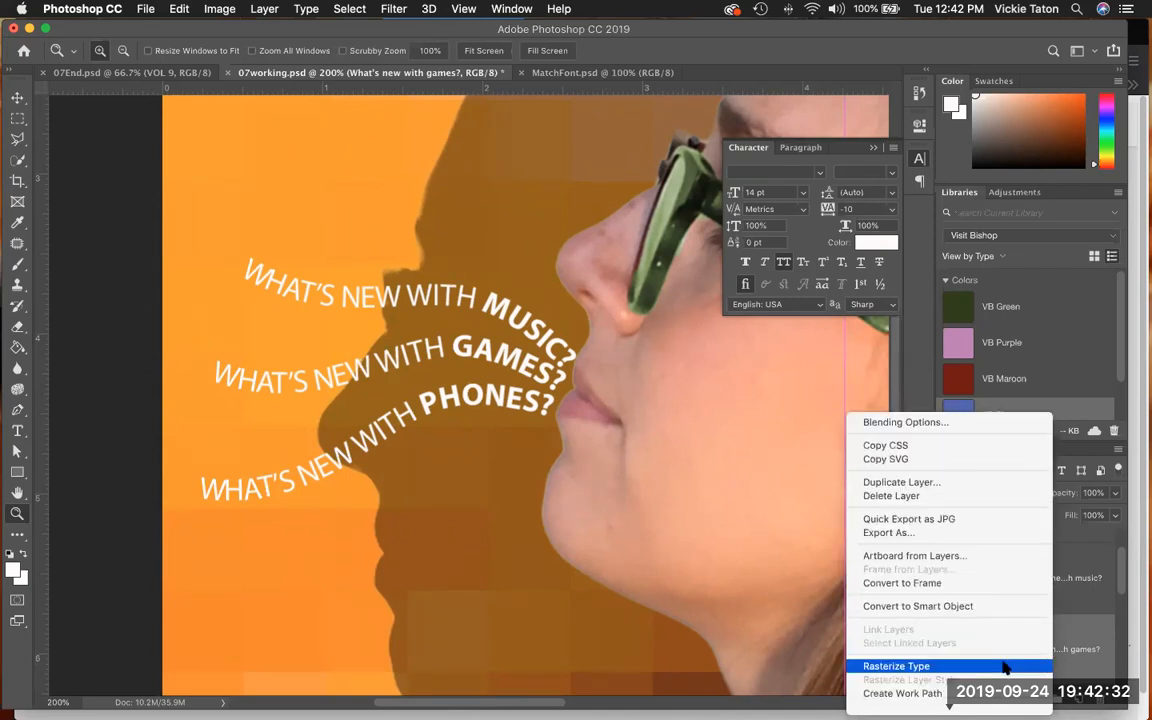
pyautogui.scroll(-5, 1005, 666)
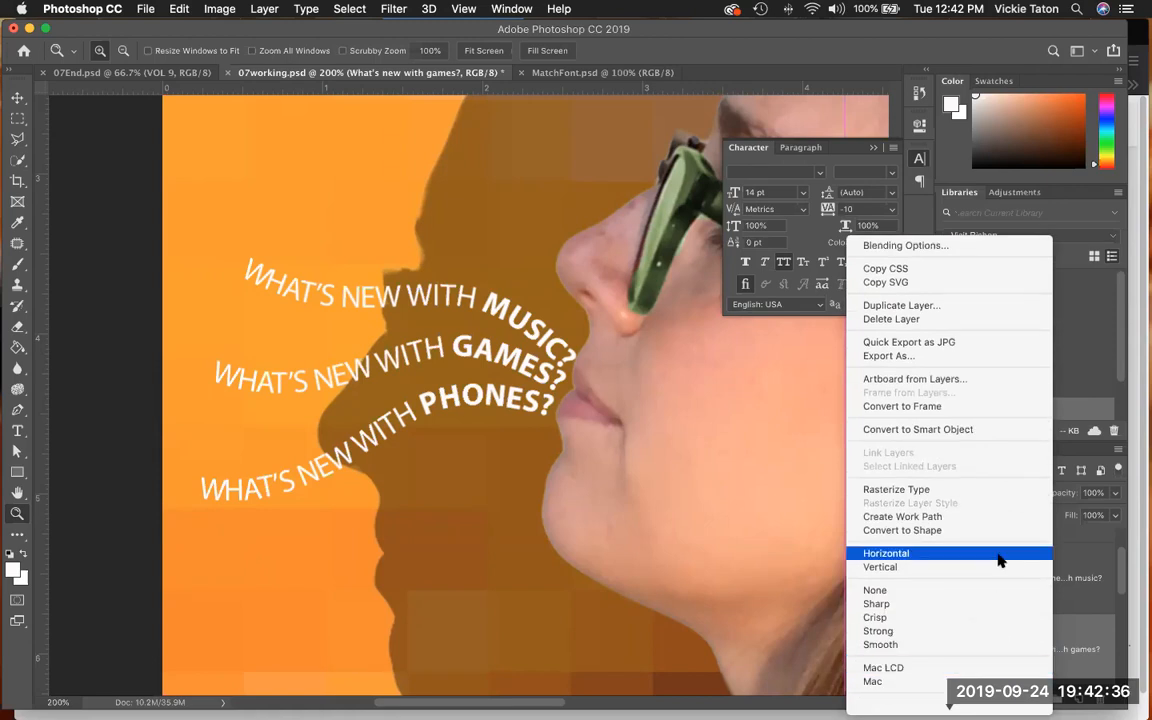
pyautogui.scroll(-3, 998, 483)
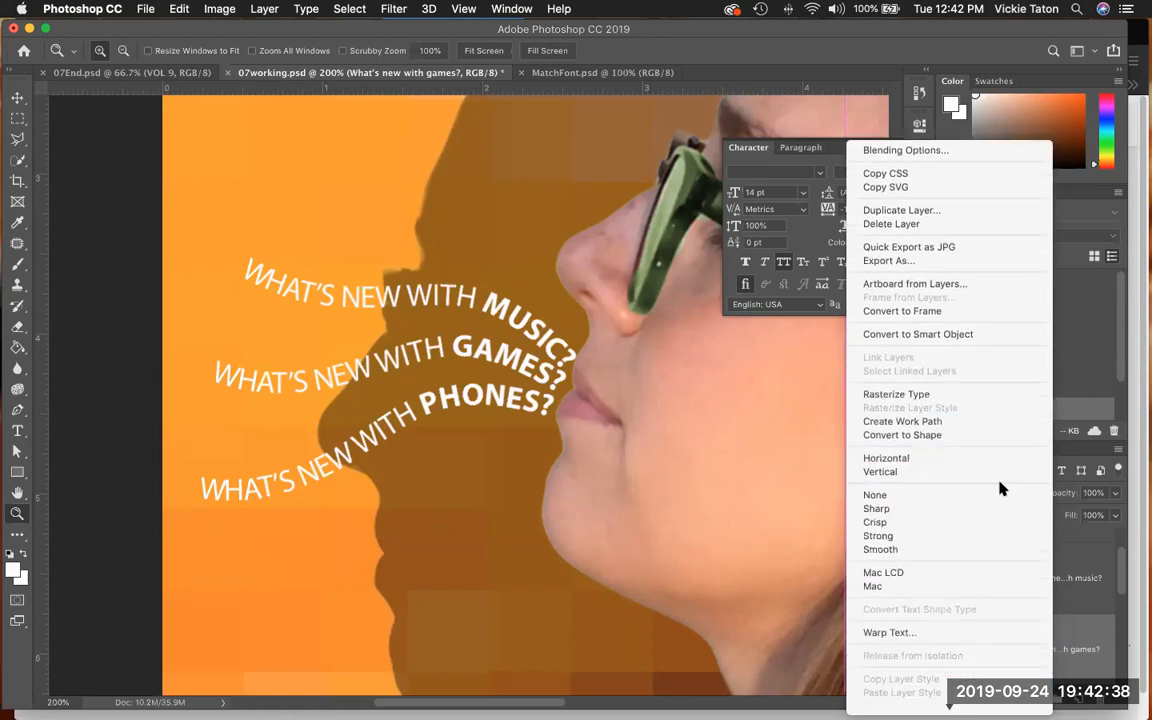
pyautogui.click(970, 619)
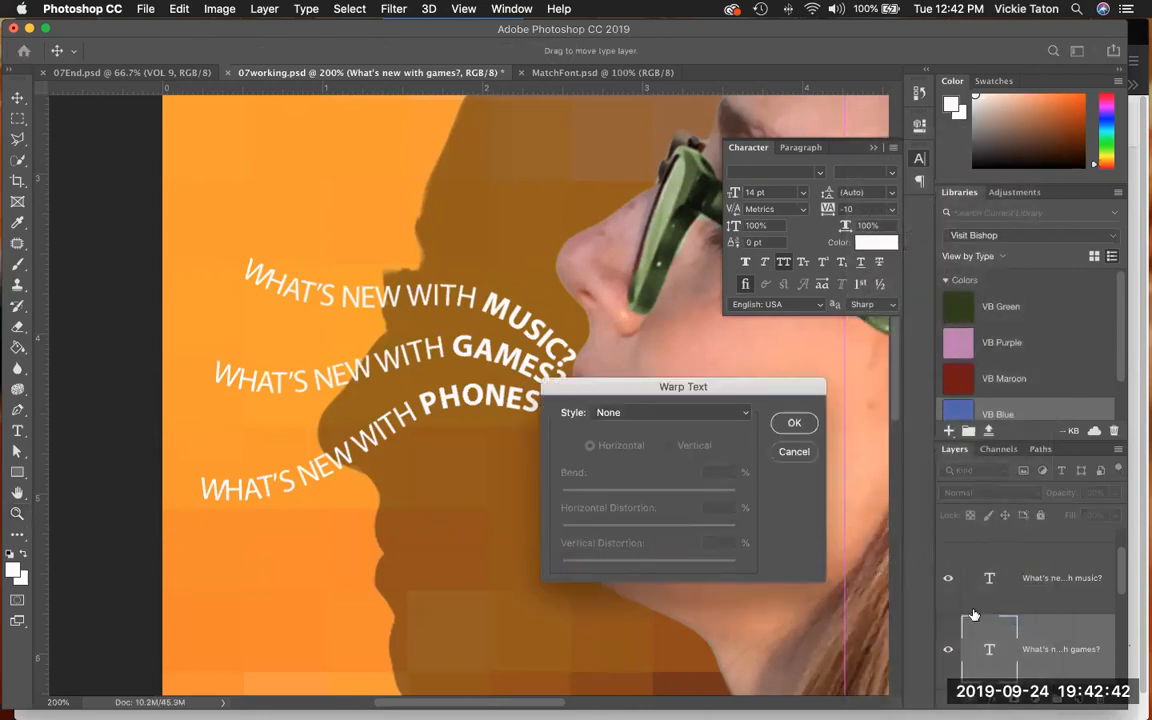
pyautogui.moveTo(768, 386); pyautogui.dragTo(842, 357)
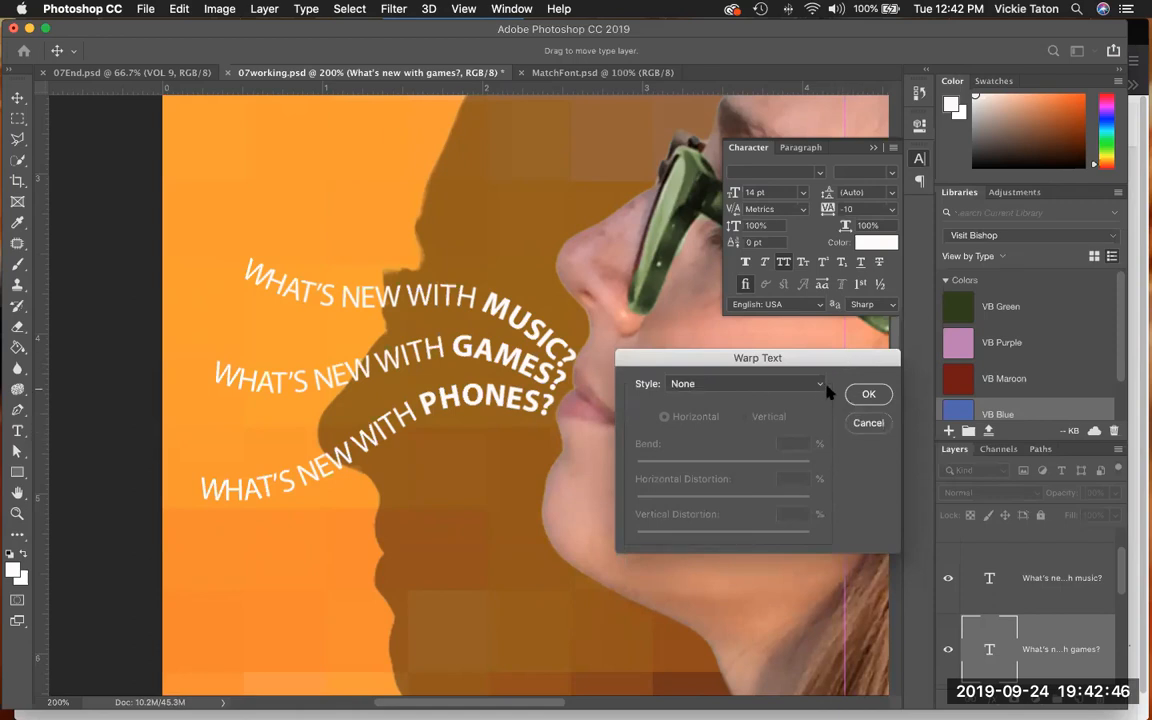
# - Try the Arc warp style on the games text, then set its style to Wave
pyautogui.click(821, 384)
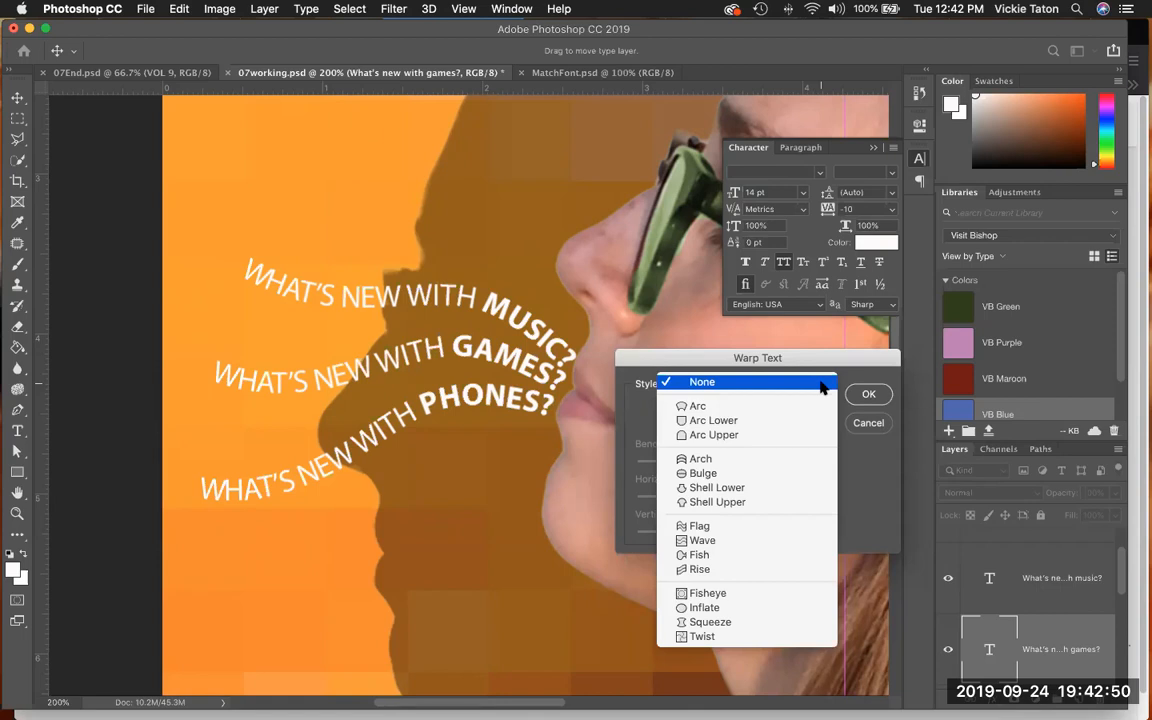
pyautogui.click(812, 402)
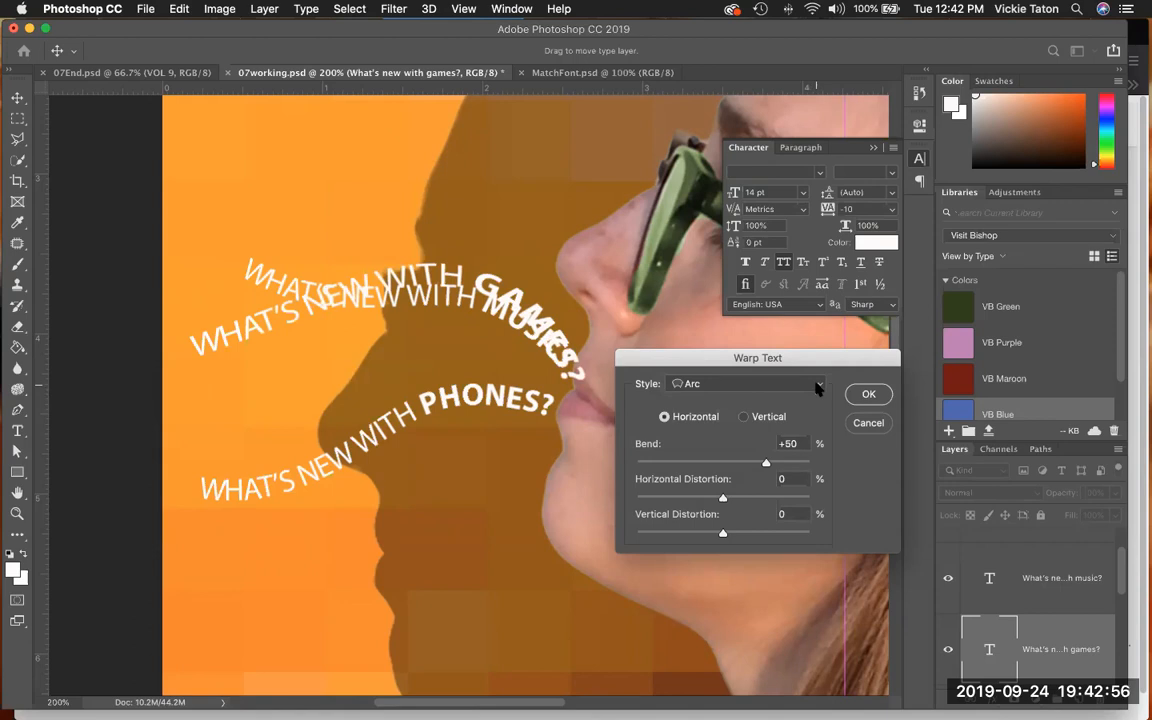
pyautogui.click(818, 388)
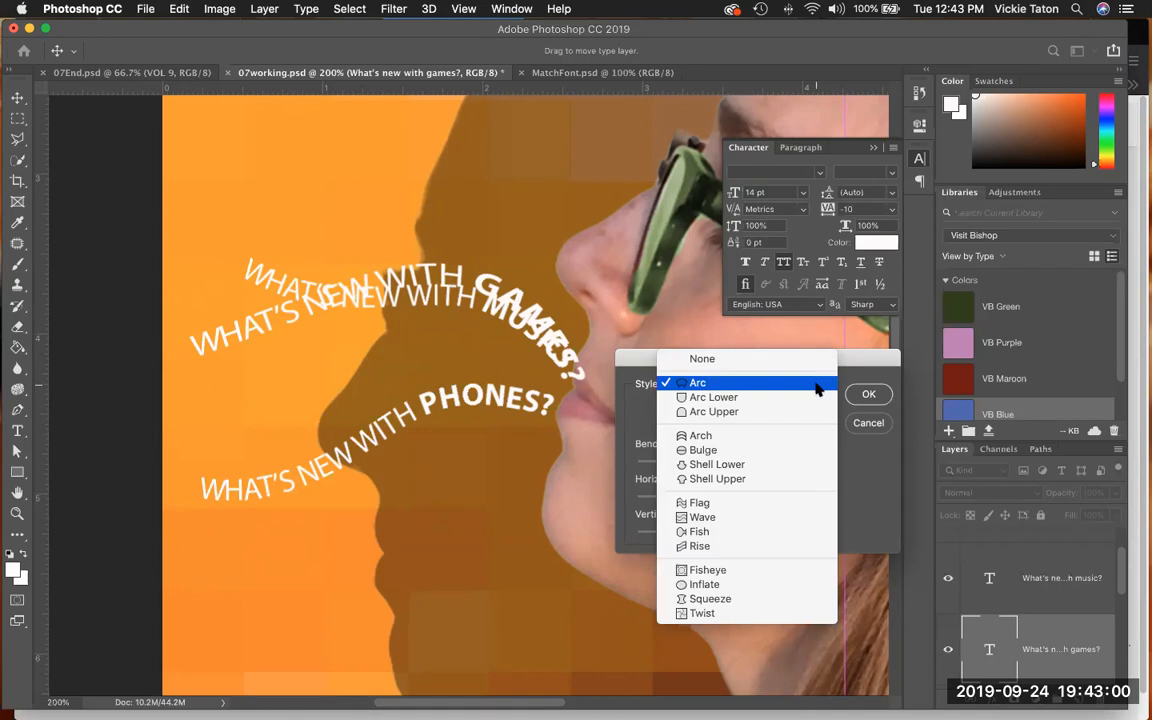
pyautogui.click(786, 517)
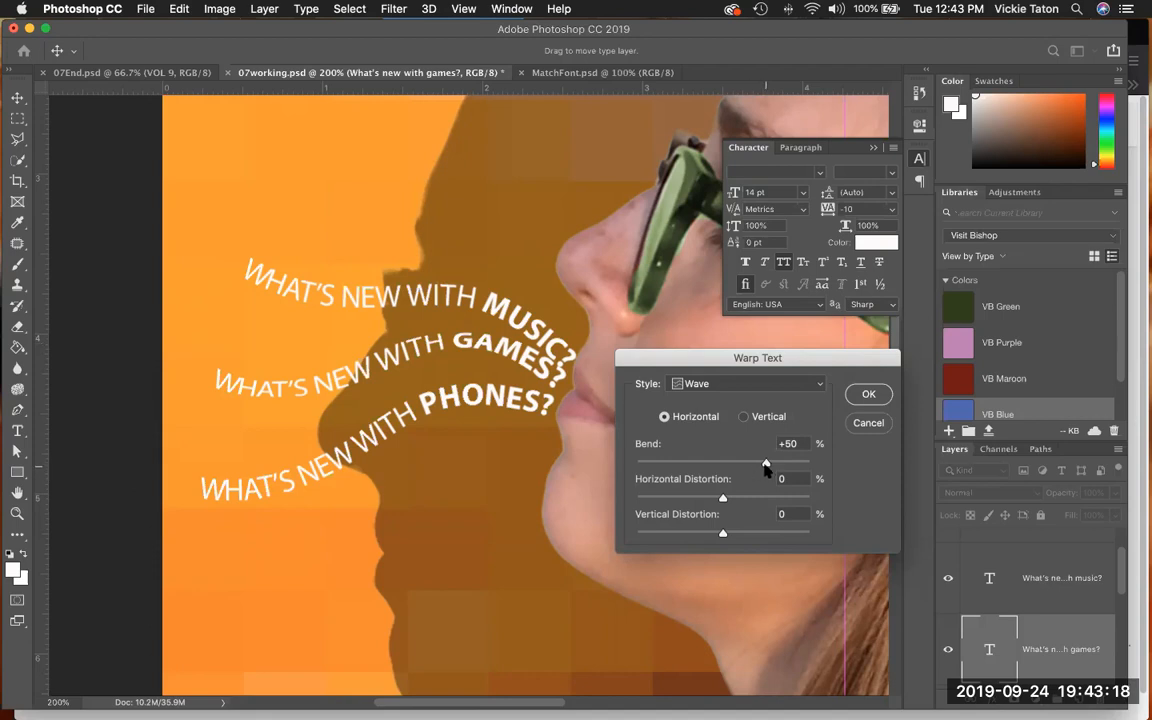
# - Set the games text's wave to Bend +33%, Horizontal Distortion -20% and Vertical Distortion +6%, and apply the warp
pyautogui.moveTo(765, 465)
pyautogui.mouseDown()
pyautogui.moveTo(730, 470)
pyautogui.moveTo(751, 466)
pyautogui.mouseUp()
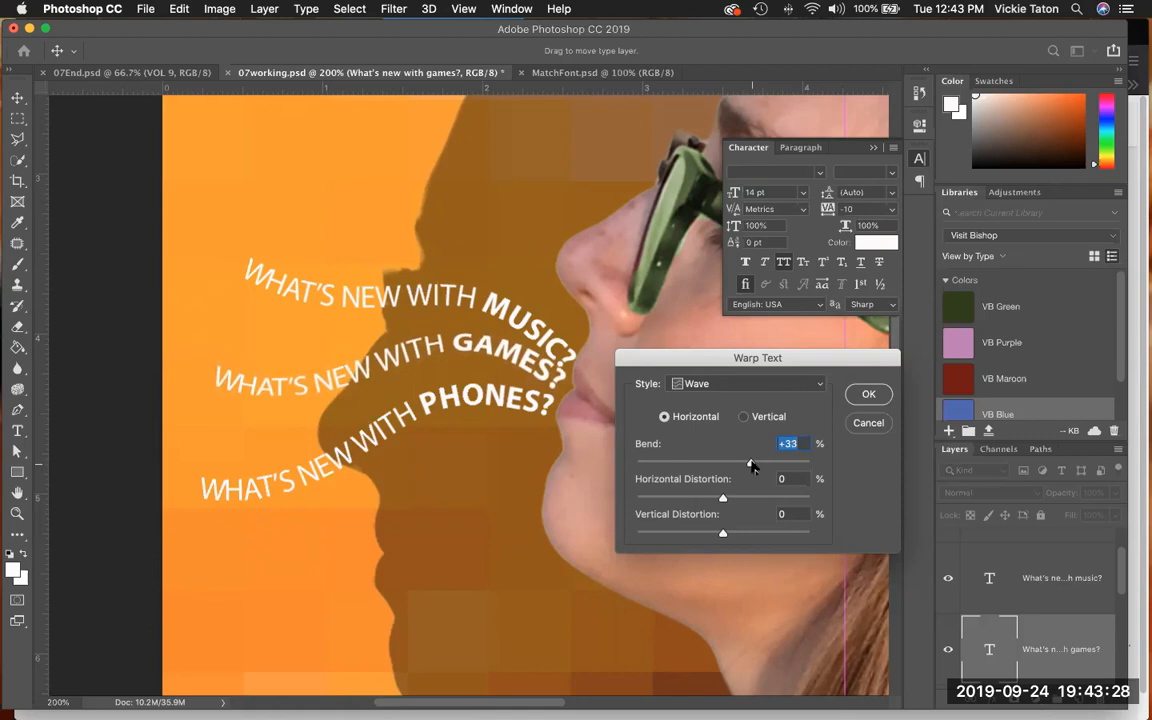
pyautogui.moveTo(723, 498)
pyautogui.mouseDown()
pyautogui.moveTo(700, 510)
pyautogui.moveTo(706, 502)
pyautogui.mouseUp()
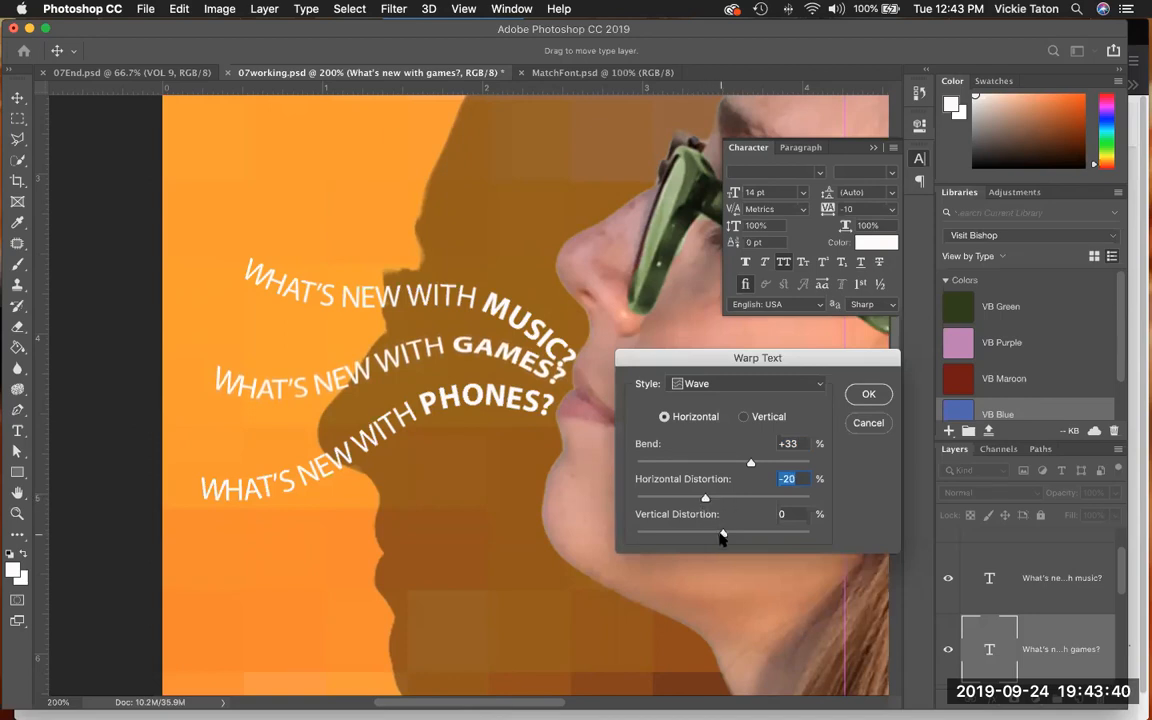
pyautogui.moveTo(723, 538)
pyautogui.mouseDown()
pyautogui.moveTo(746, 538)
pyautogui.moveTo(704, 537)
pyautogui.moveTo(728, 535)
pyautogui.mouseUp()
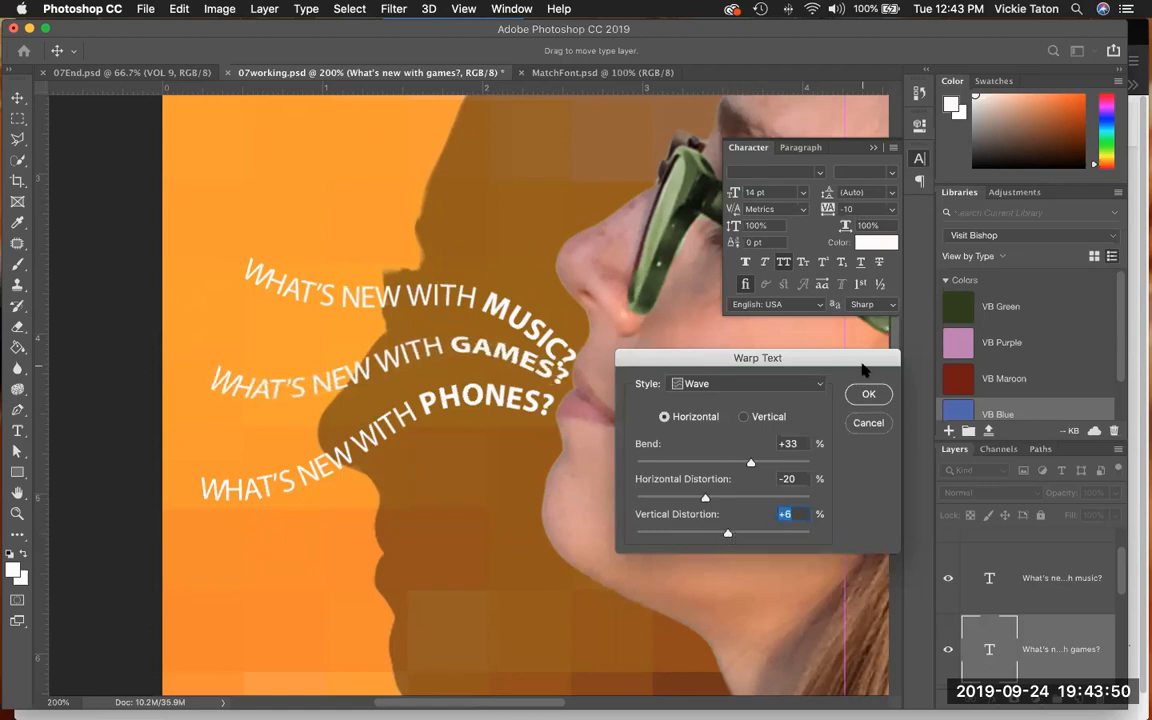
pyautogui.click(869, 394)
# - Move the warped games text slightly down, between the music and phones lines
pyautogui.press('z')
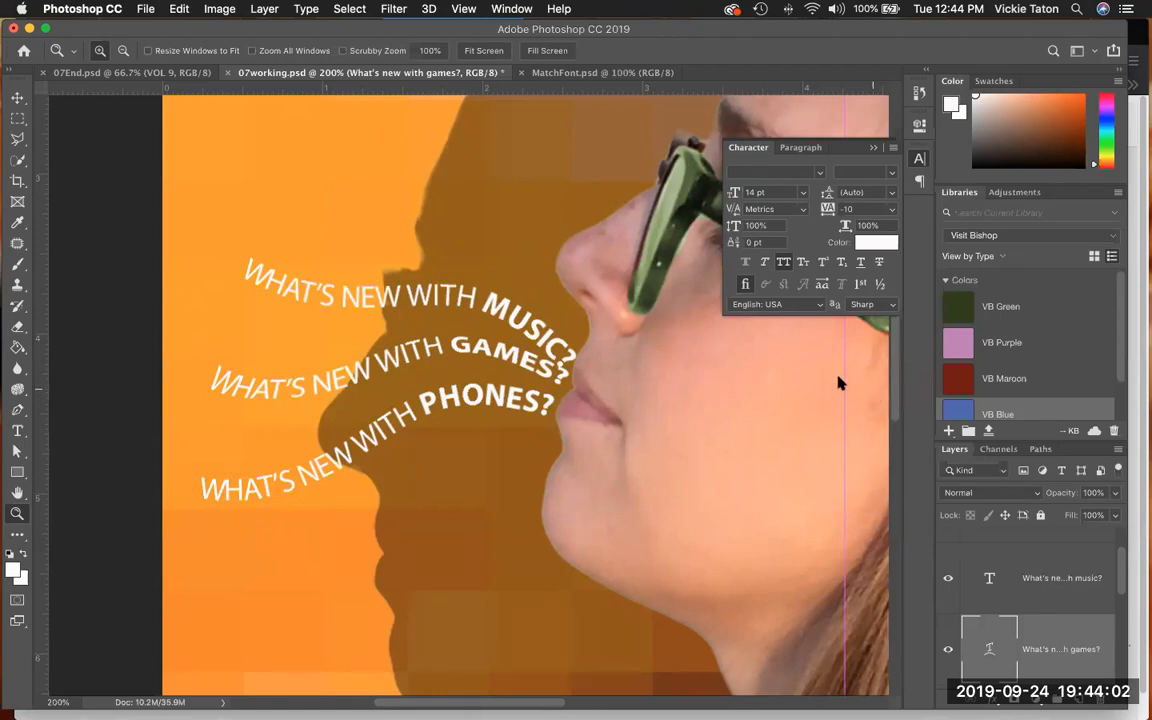
pyautogui.click(17, 97)
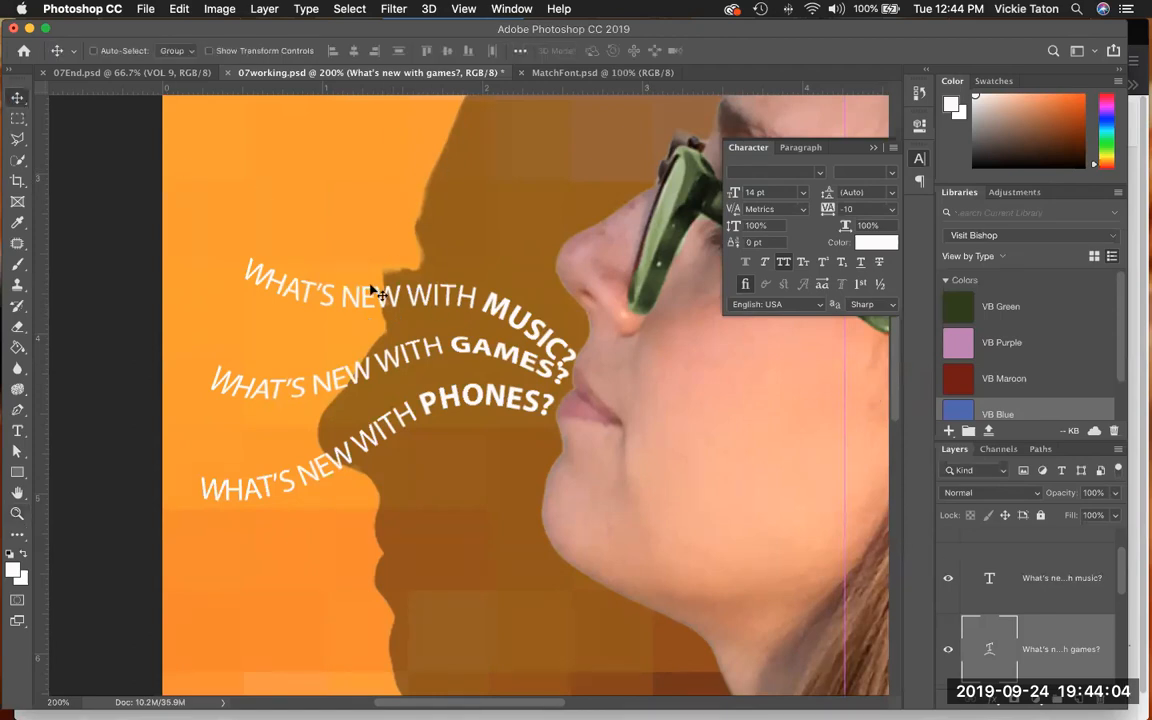
pyautogui.moveTo(448, 355); pyautogui.dragTo(448, 360)
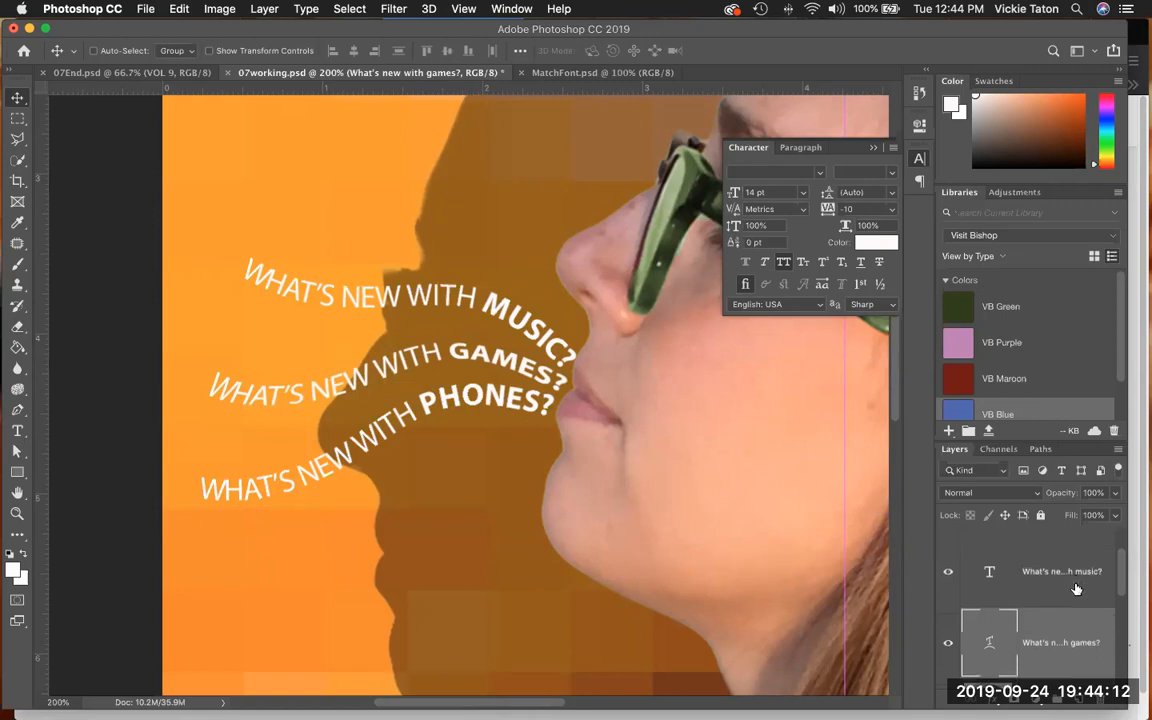
# - Open the Warp Text settings for the "What's new with music?" layer and set the style to Wave
pyautogui.scroll(-3, 1082, 600)
pyautogui.scroll(3, 1076, 589)
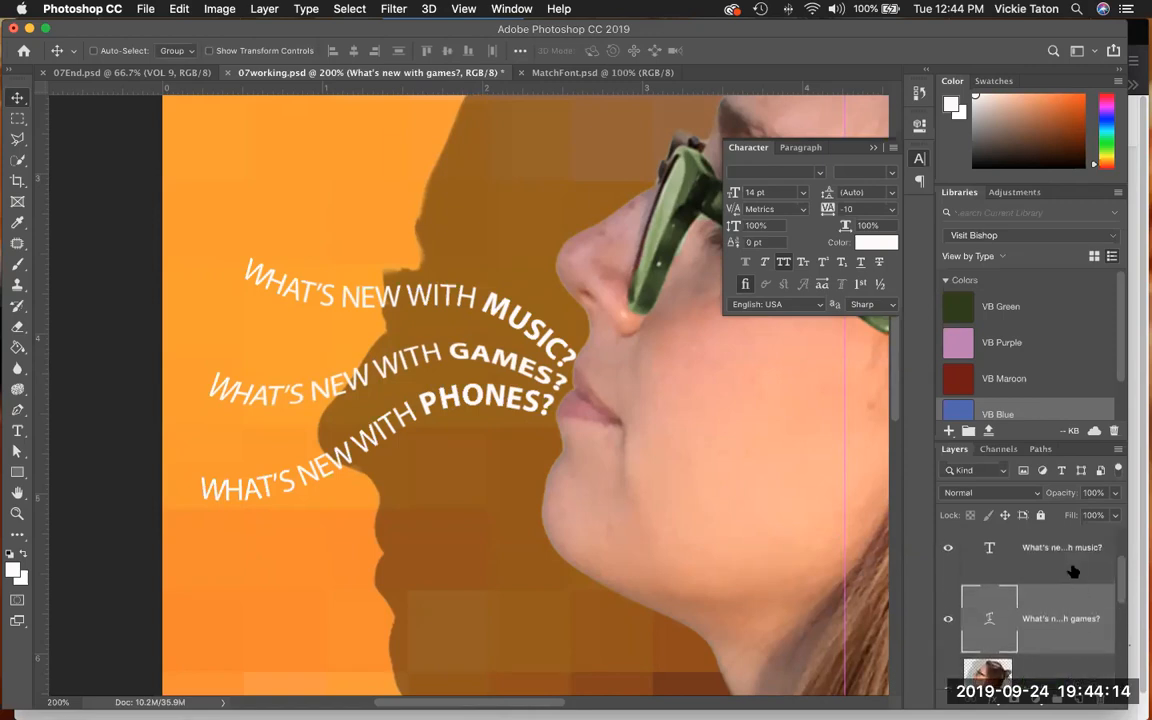
pyautogui.click(1075, 568)
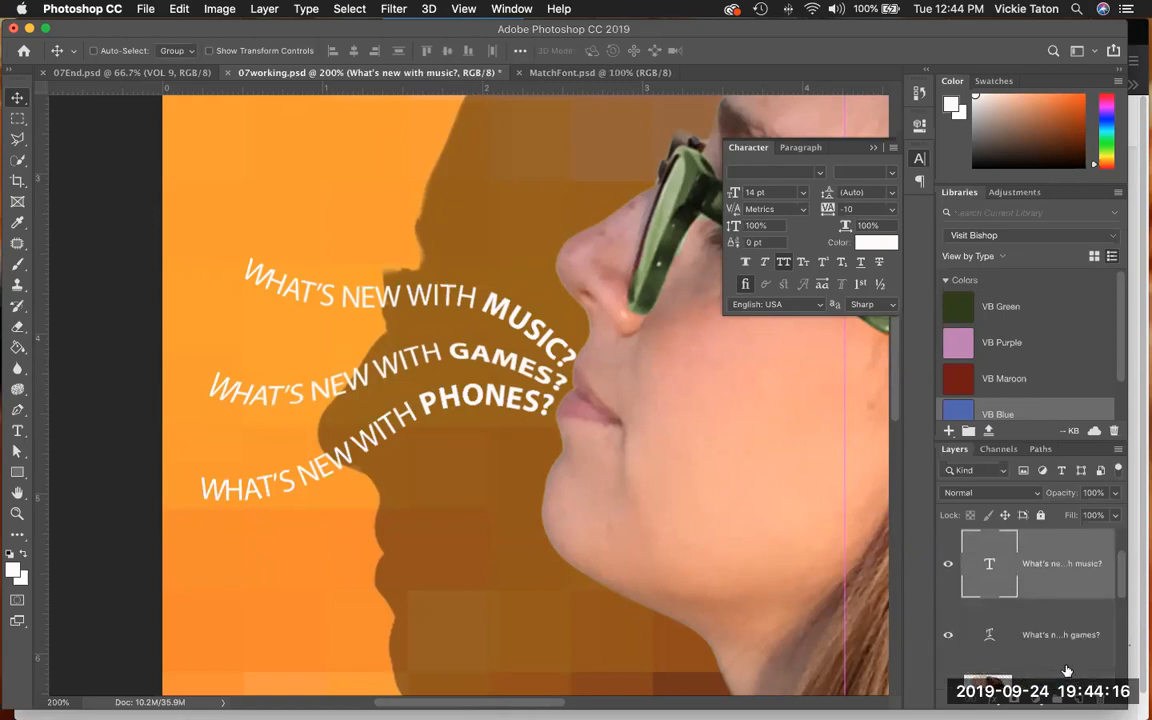
pyautogui.rightClick(1060, 580)
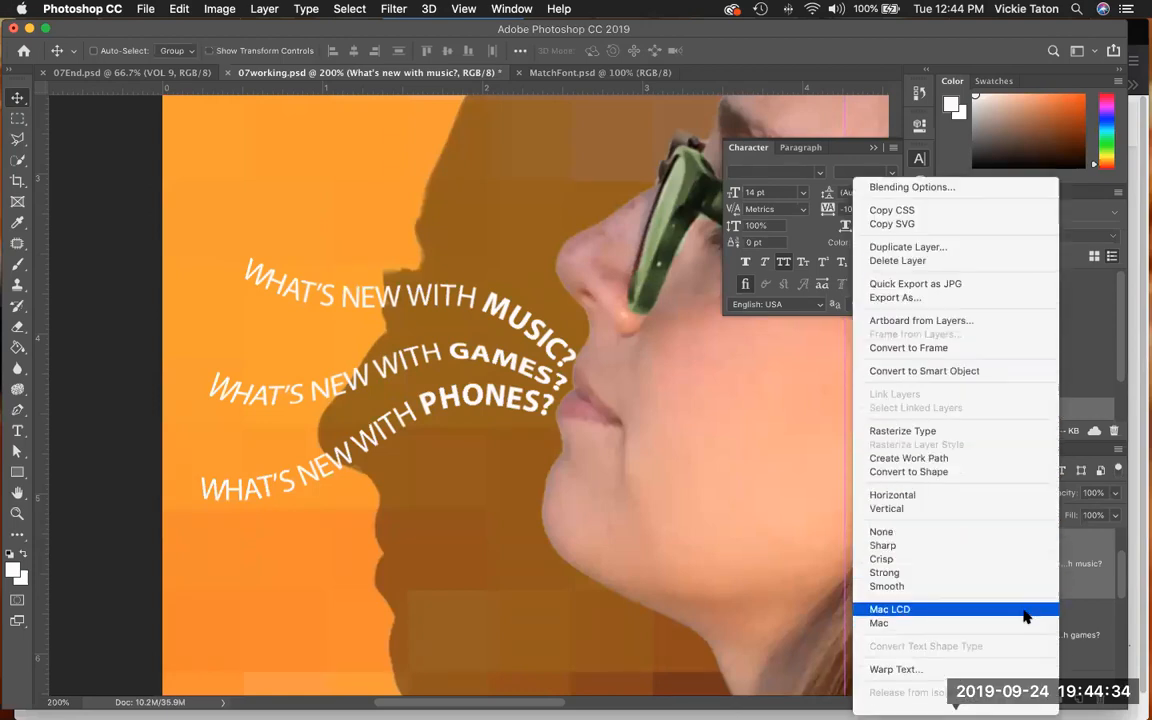
pyautogui.click(1000, 670)
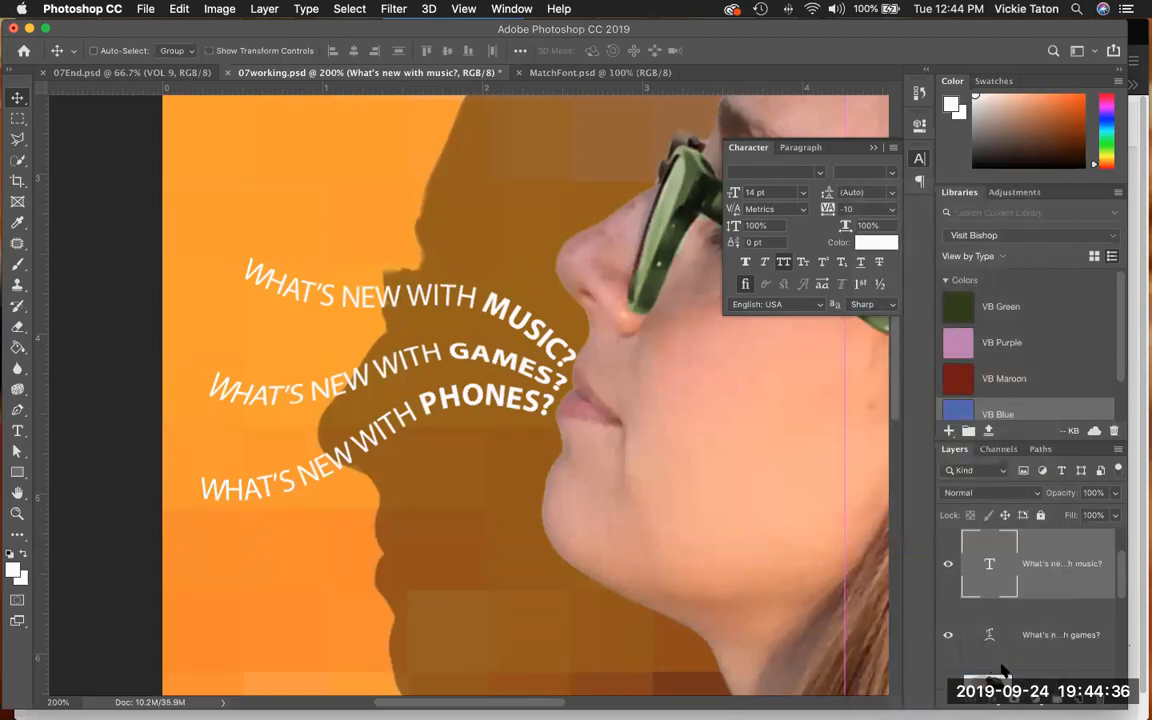
pyautogui.click(820, 386)
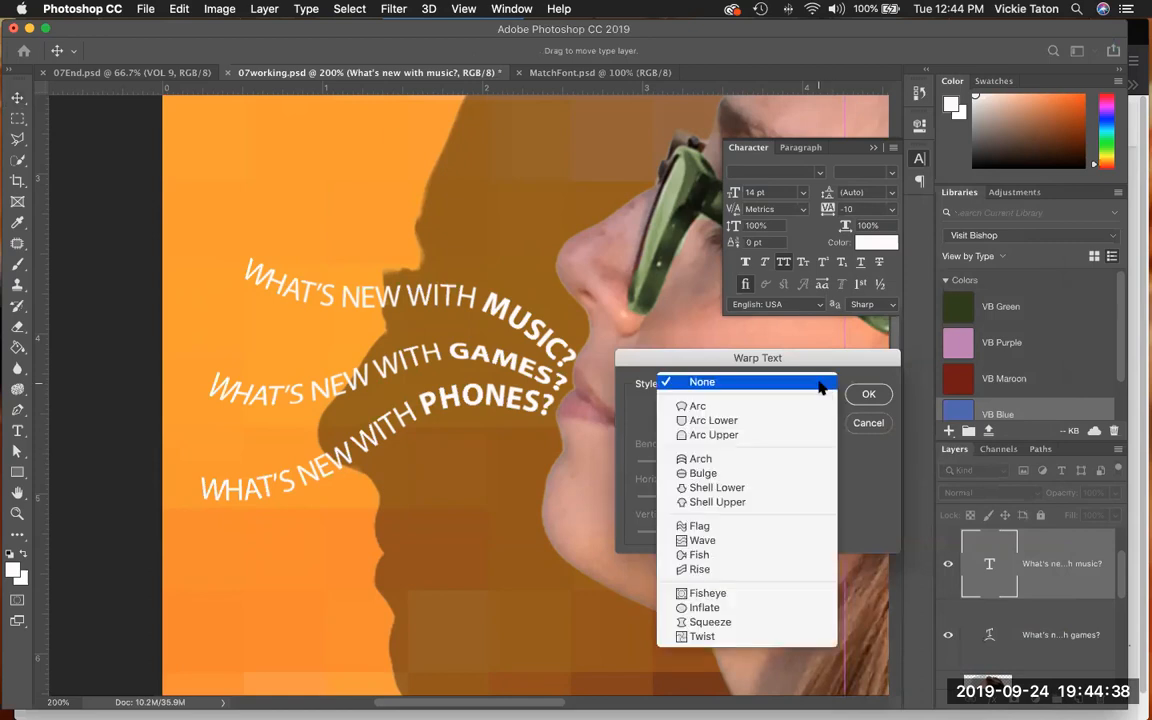
pyautogui.click(777, 541)
# - Set the music text's wave to Bend +33%, Horizontal Distortion -22% and Vertical Distortion +6%, and apply the warp
pyautogui.moveTo(766, 463); pyautogui.dragTo(751, 466)
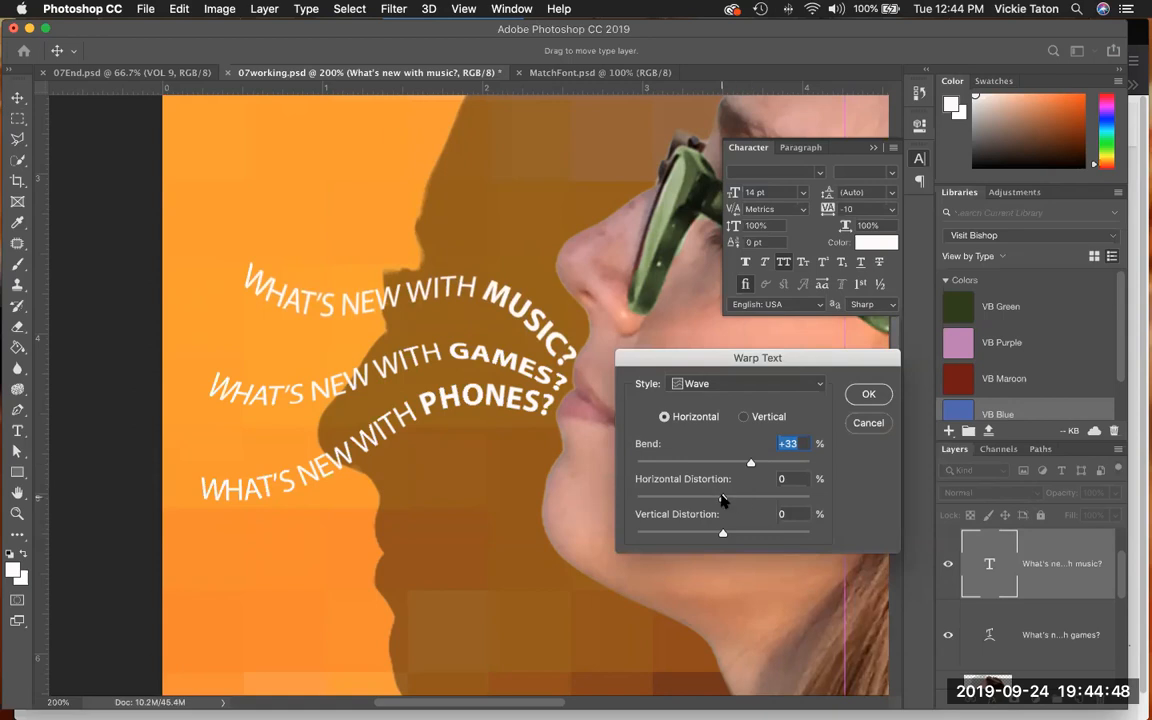
pyautogui.moveTo(723, 498); pyautogui.dragTo(704, 500)
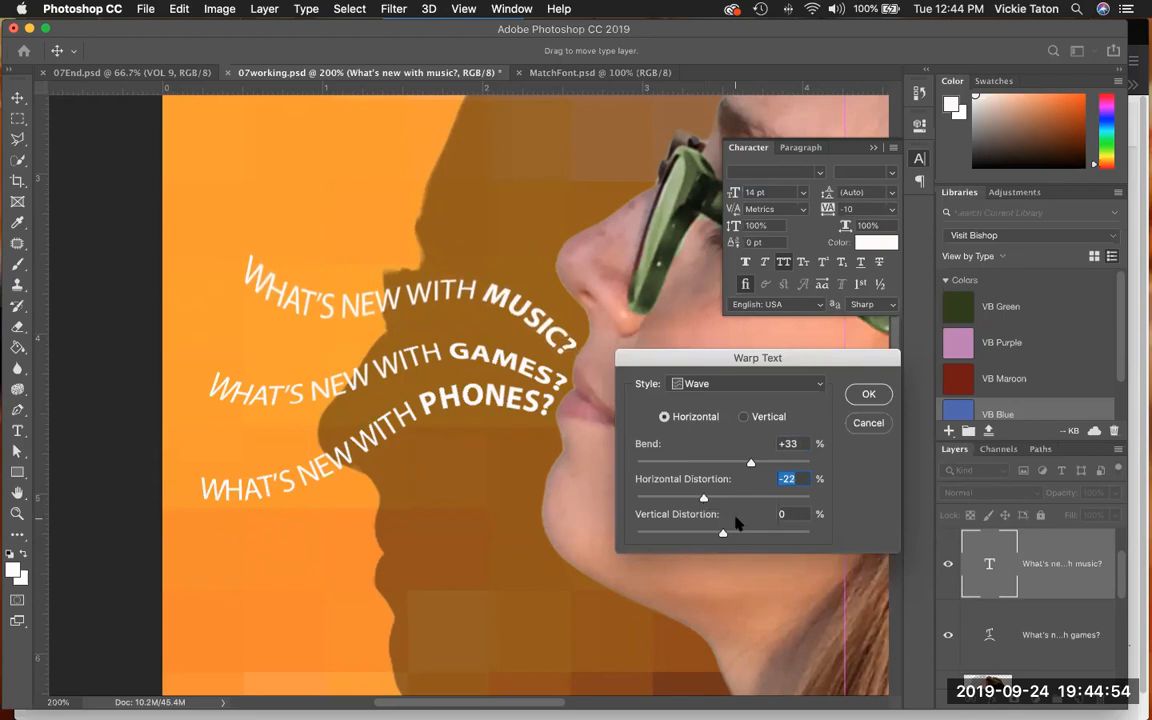
pyautogui.moveTo(725, 537); pyautogui.dragTo(727, 537)
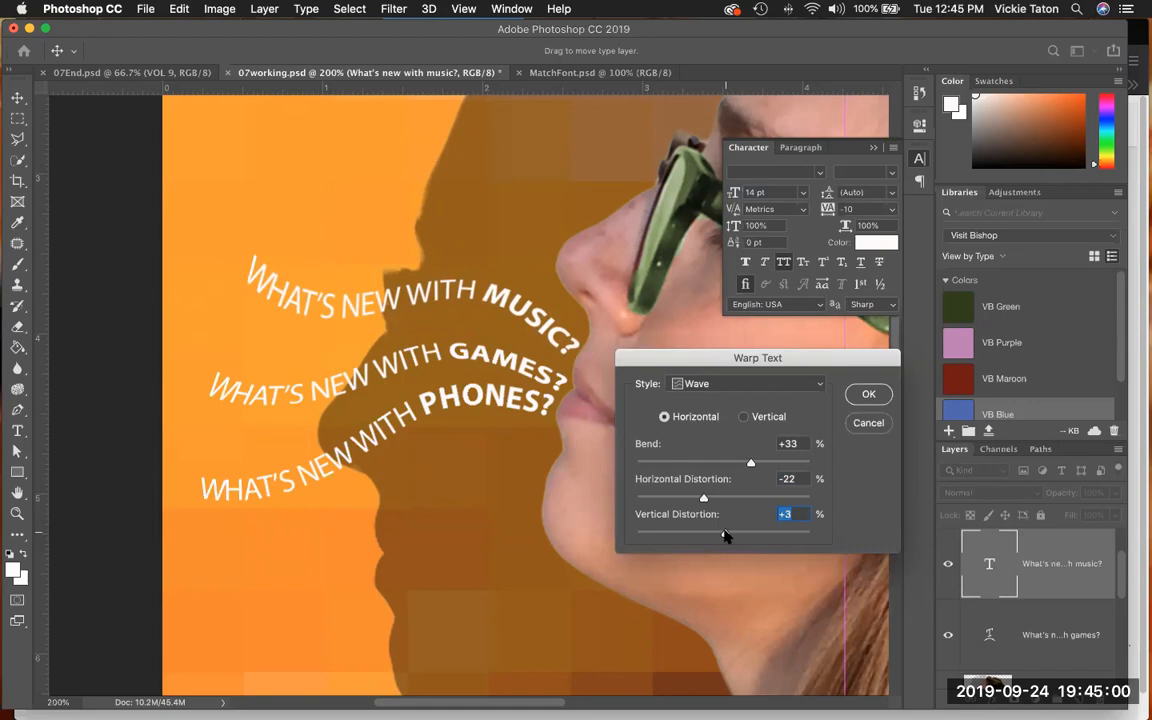
pyautogui.moveTo(725, 537); pyautogui.dragTo(727, 537)
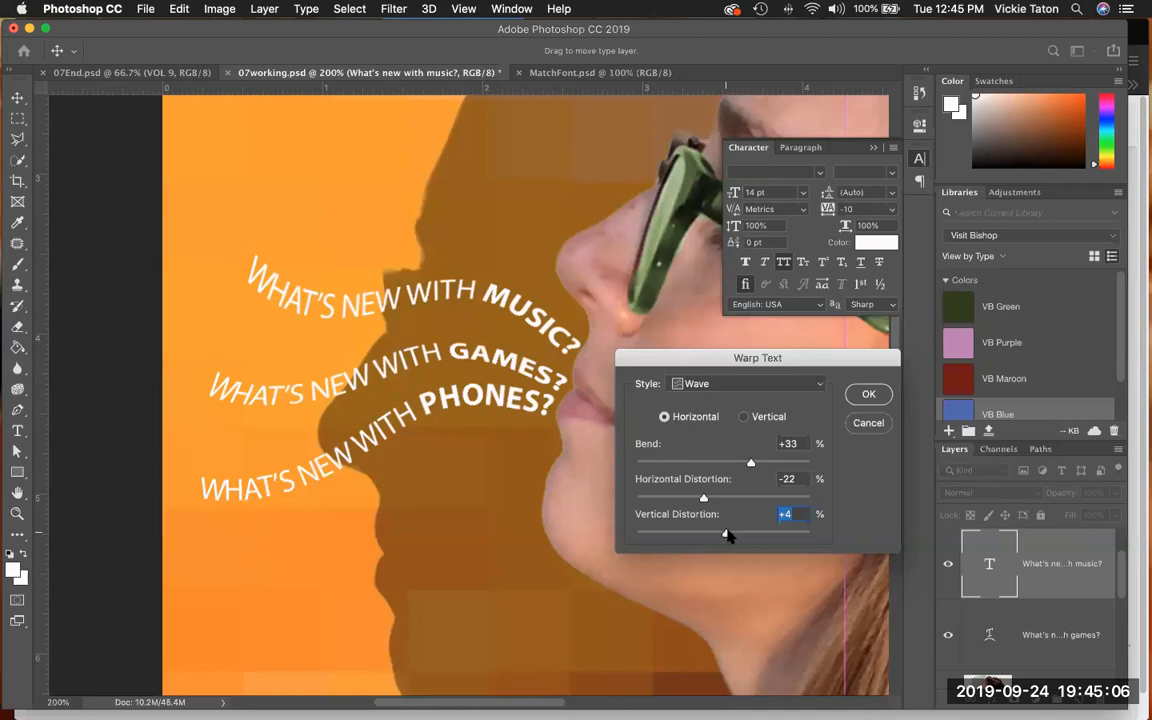
pyautogui.moveTo(727, 536); pyautogui.dragTo(728, 536)
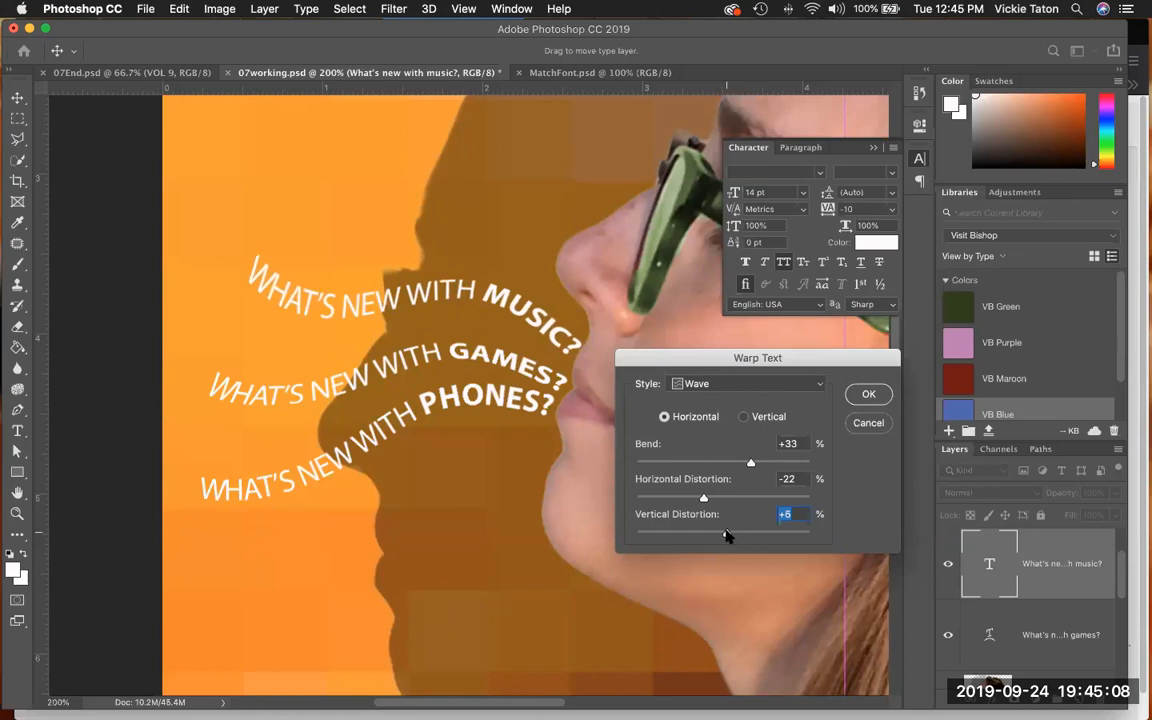
pyautogui.click(869, 396)
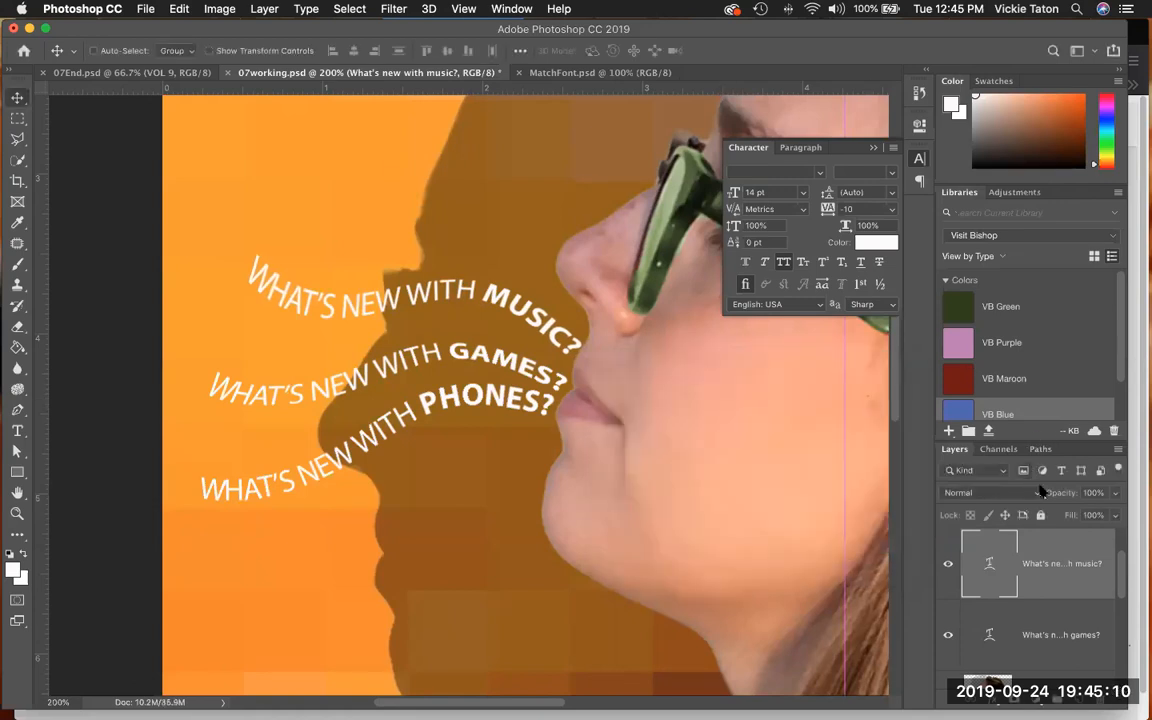
# - Open the Warp Text settings for the "What's new with phones?" layer and set the style to Wave
pyautogui.click(1053, 558)
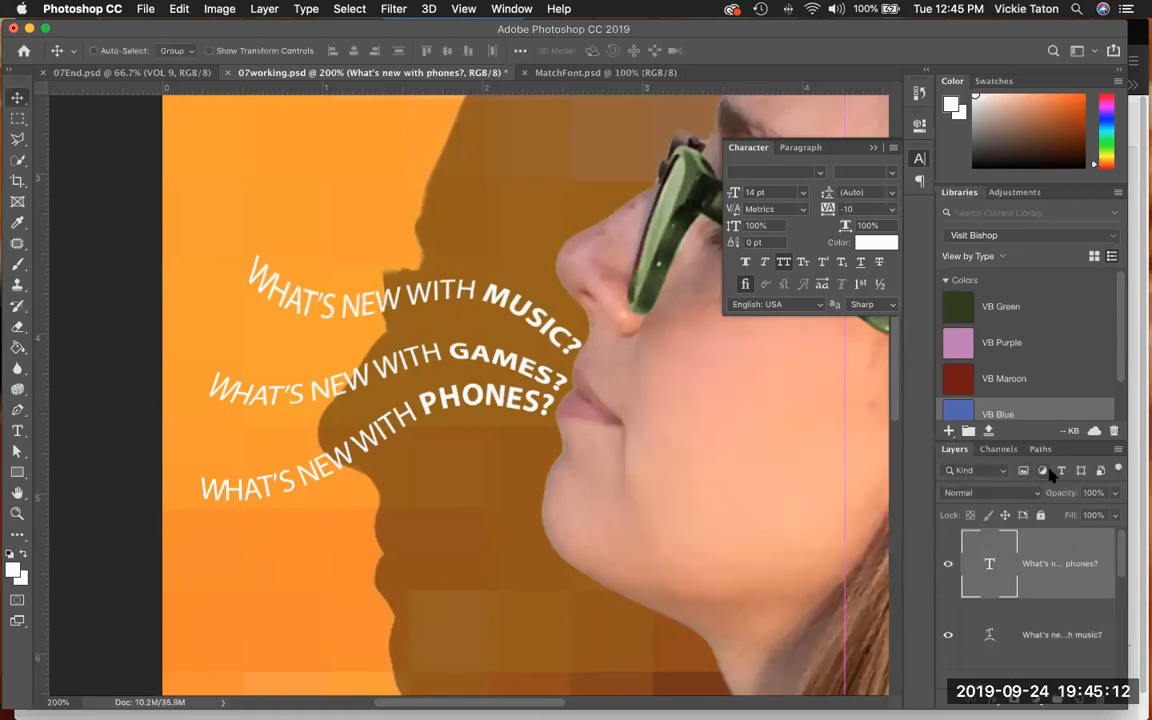
pyautogui.rightClick(1055, 585)
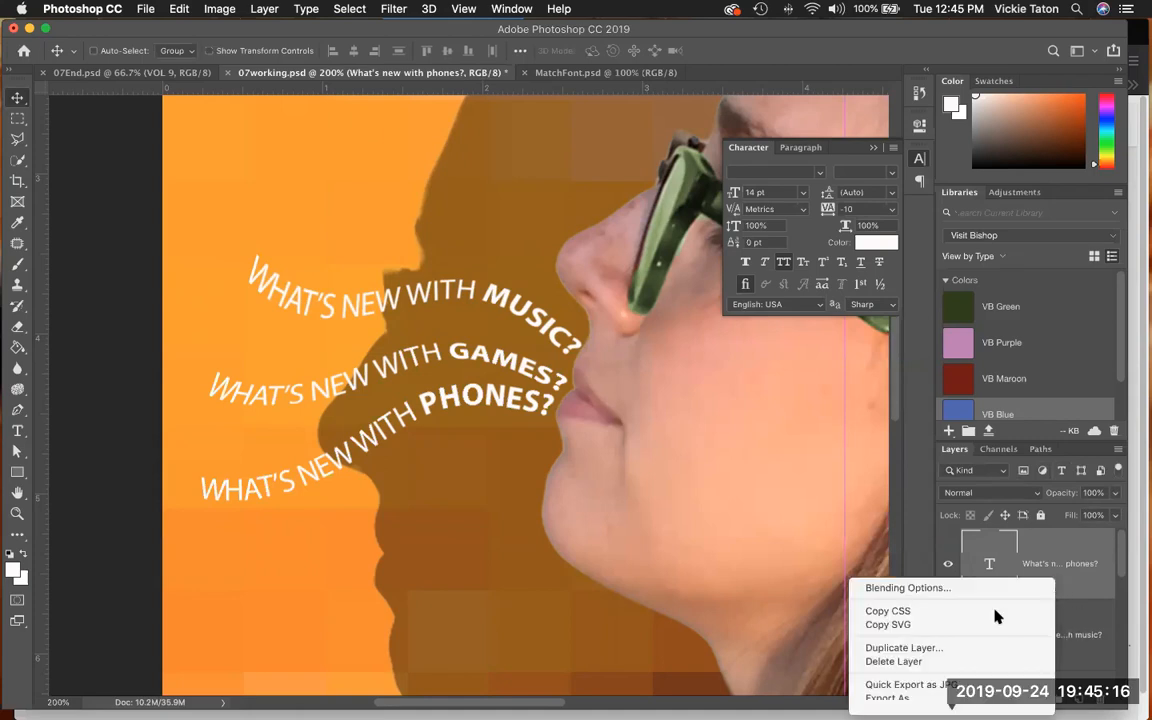
pyautogui.scroll(-1, 977, 641)
pyautogui.click(929, 465)
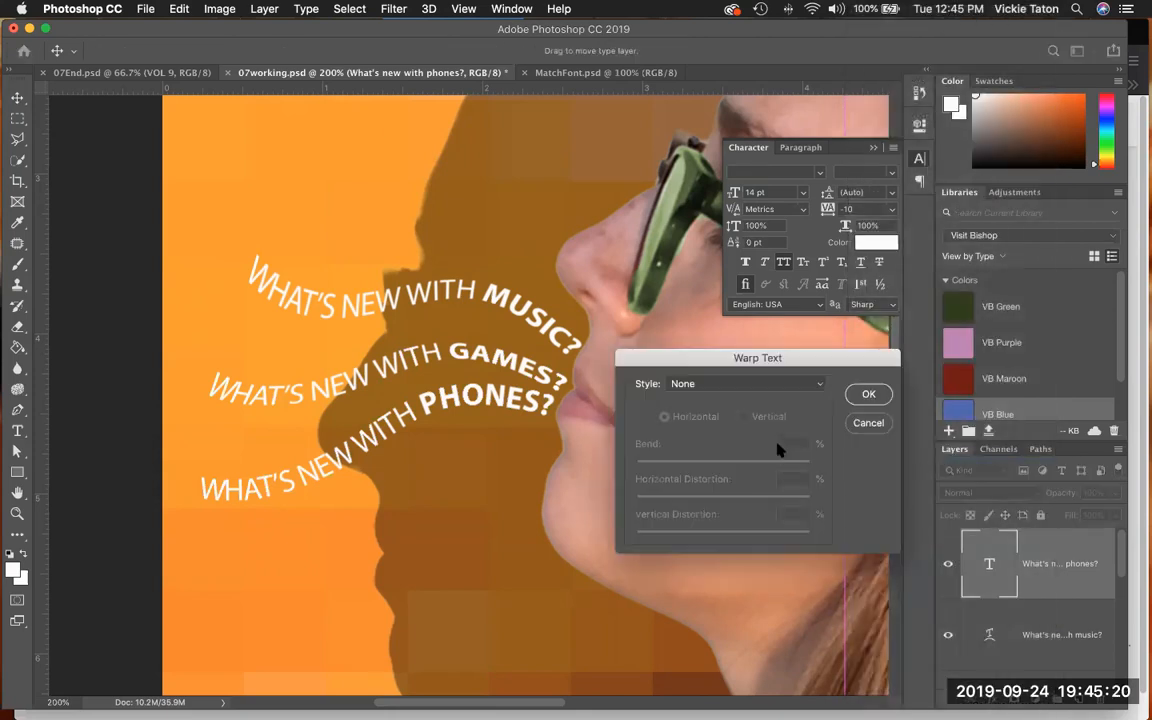
pyautogui.click(800, 385)
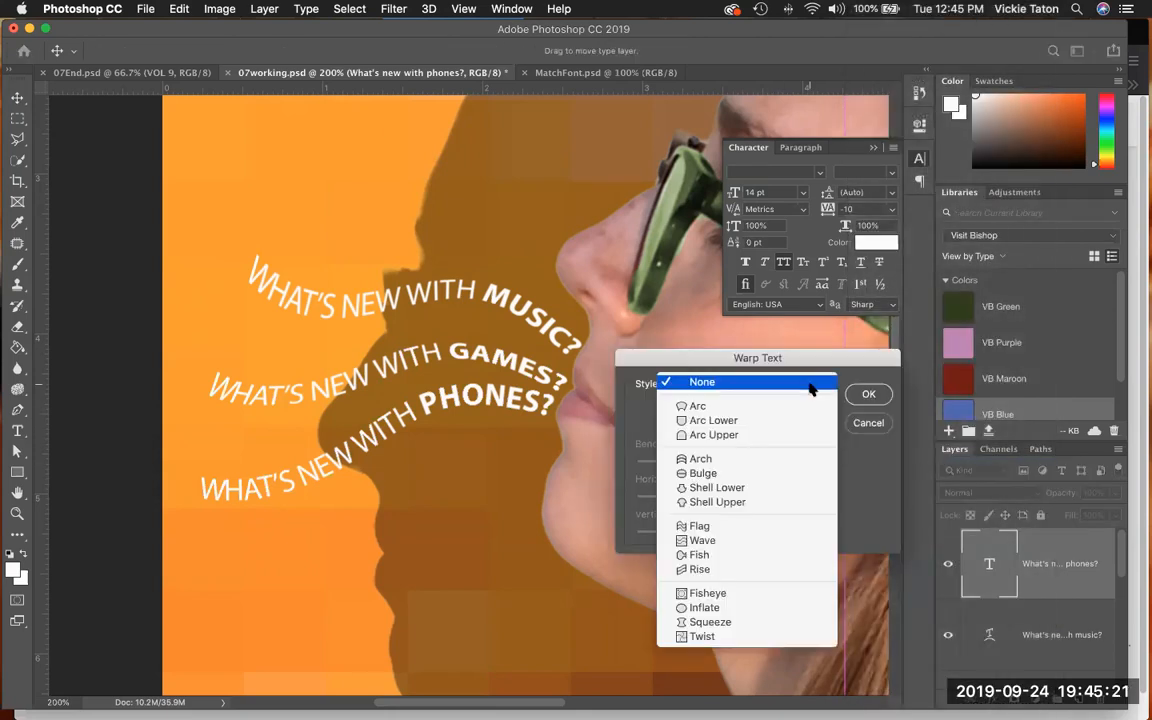
pyautogui.click(787, 541)
# - Set the phones text's wave to Bend +33%, Horizontal Distortion -23% and Vertical Distortion +5%, and apply the warp
pyautogui.moveTo(766, 463)
pyautogui.mouseDown()
pyautogui.moveTo(744, 472)
pyautogui.moveTo(751, 464)
pyautogui.mouseUp()
pyautogui.click(795, 479)
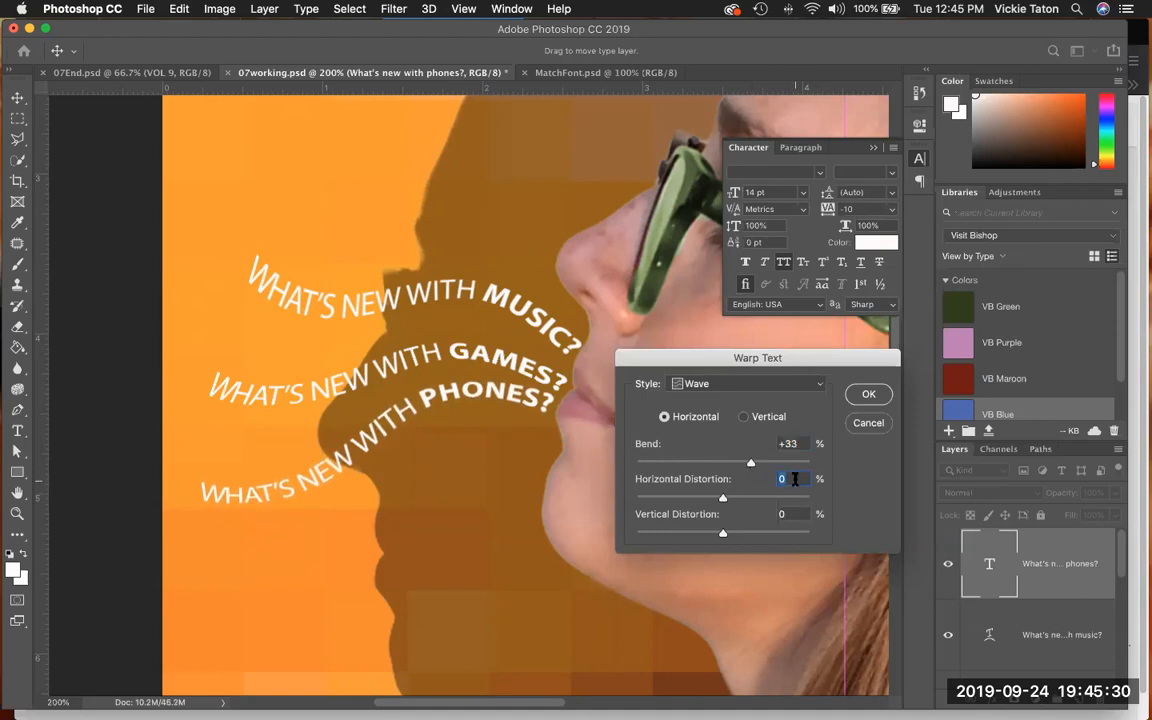
pyautogui.write('-23')
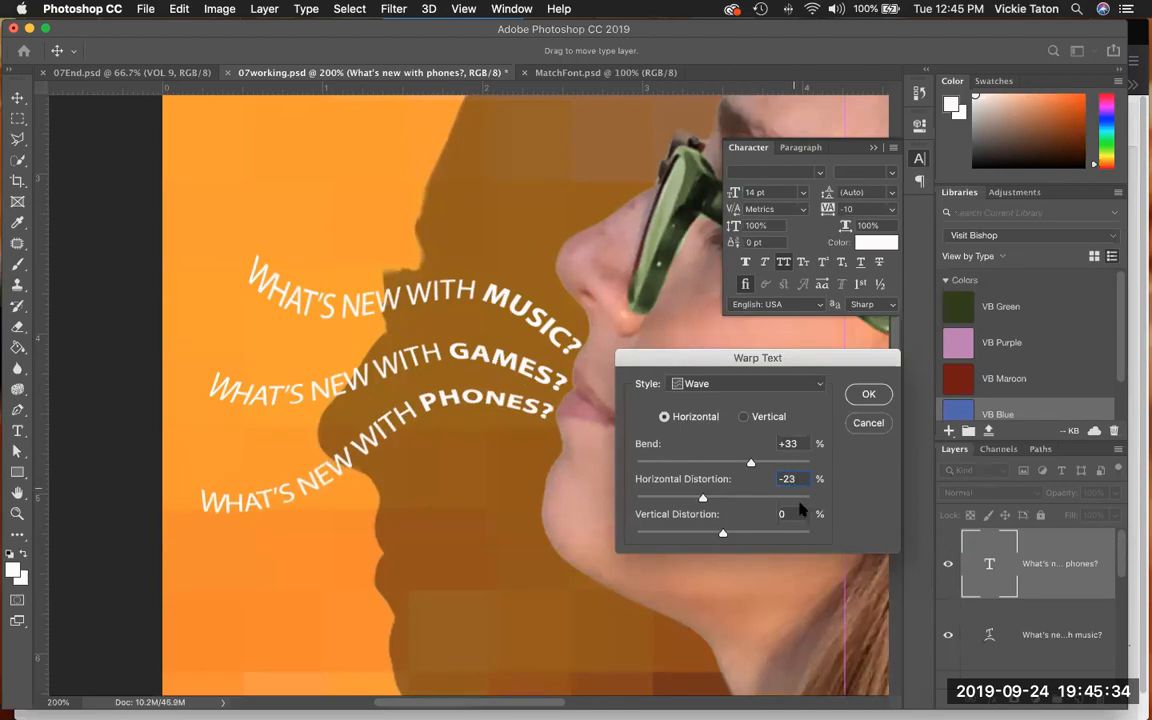
pyautogui.press('Tab')
pyautogui.write('65')
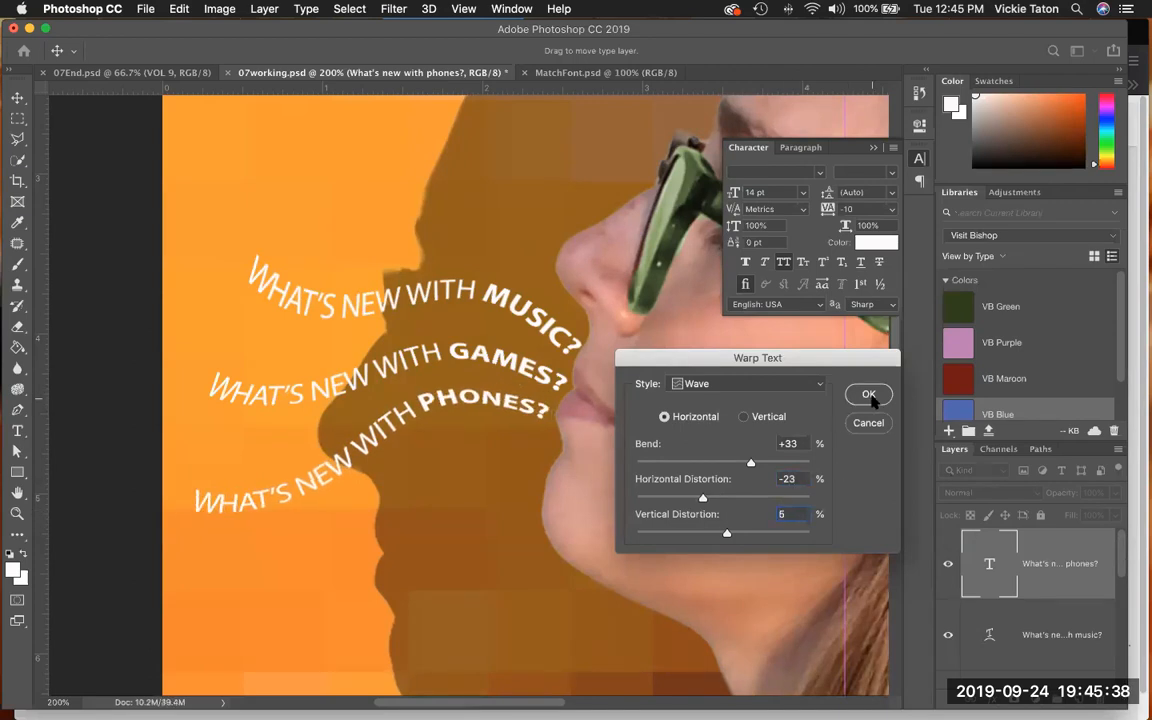
pyautogui.click(868, 395)
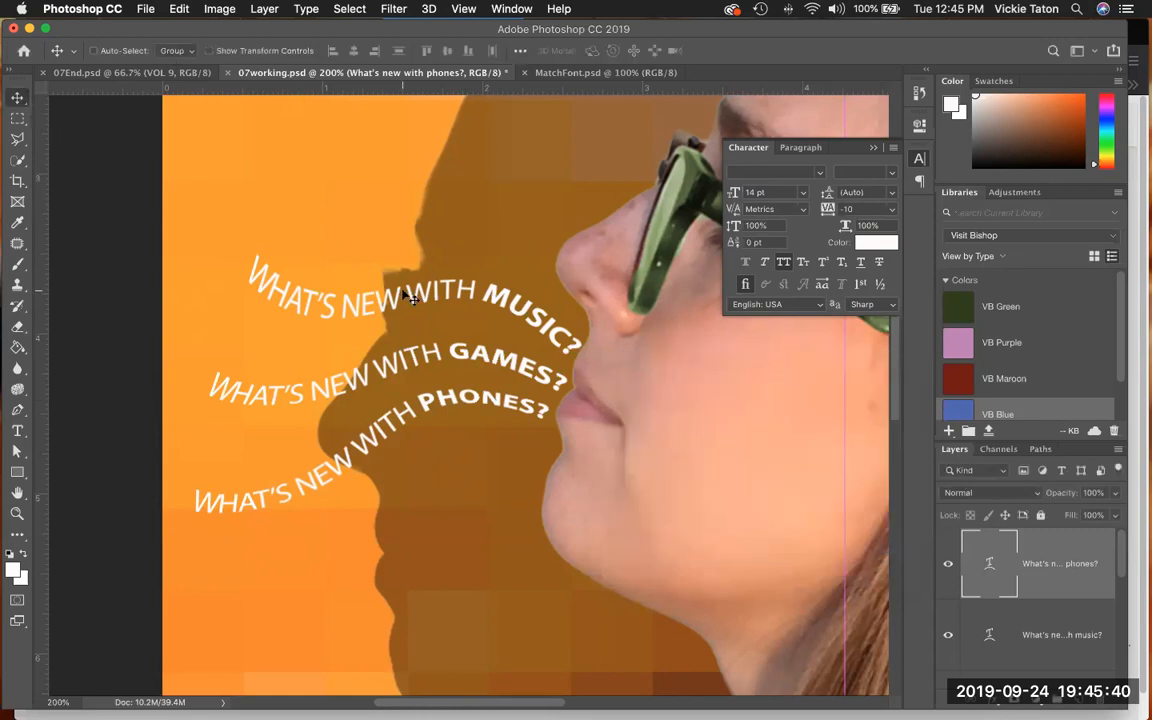
# - Shift the phones line slightly down and right and the music line slightly down and left, and save the document
pyautogui.moveTo(407, 297); pyautogui.dragTo(430, 297)
pyautogui.click(1060, 634)
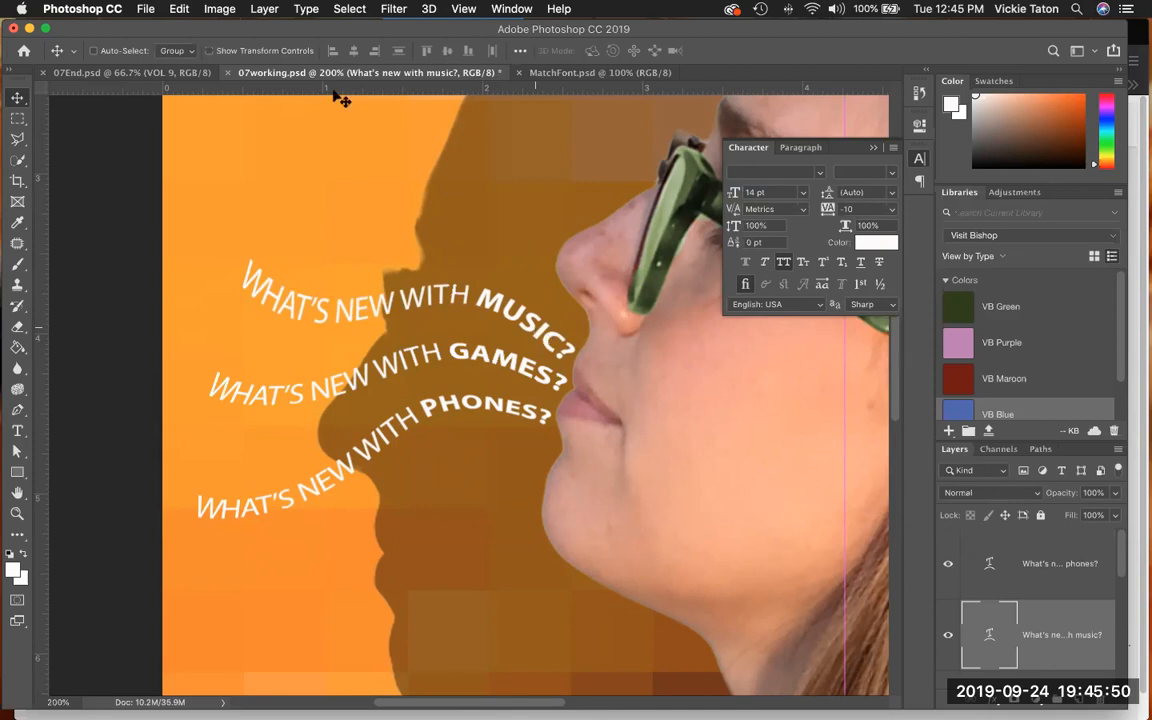
pyautogui.click(146, 10)
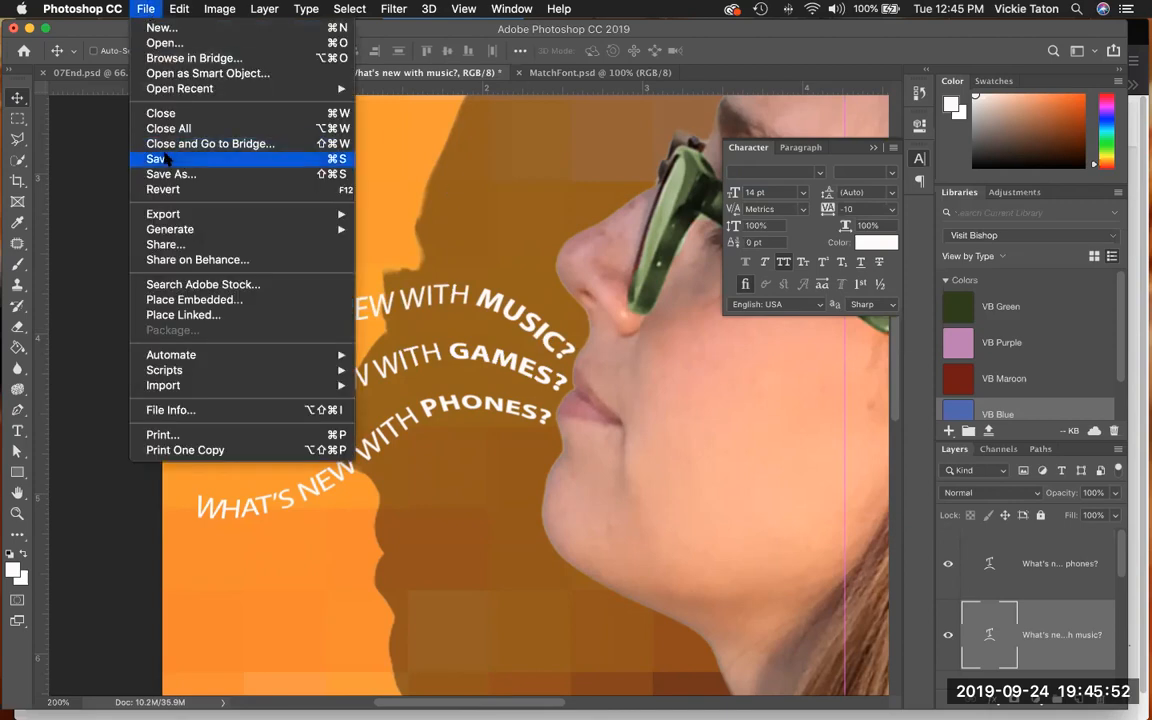
pyautogui.click(170, 160)
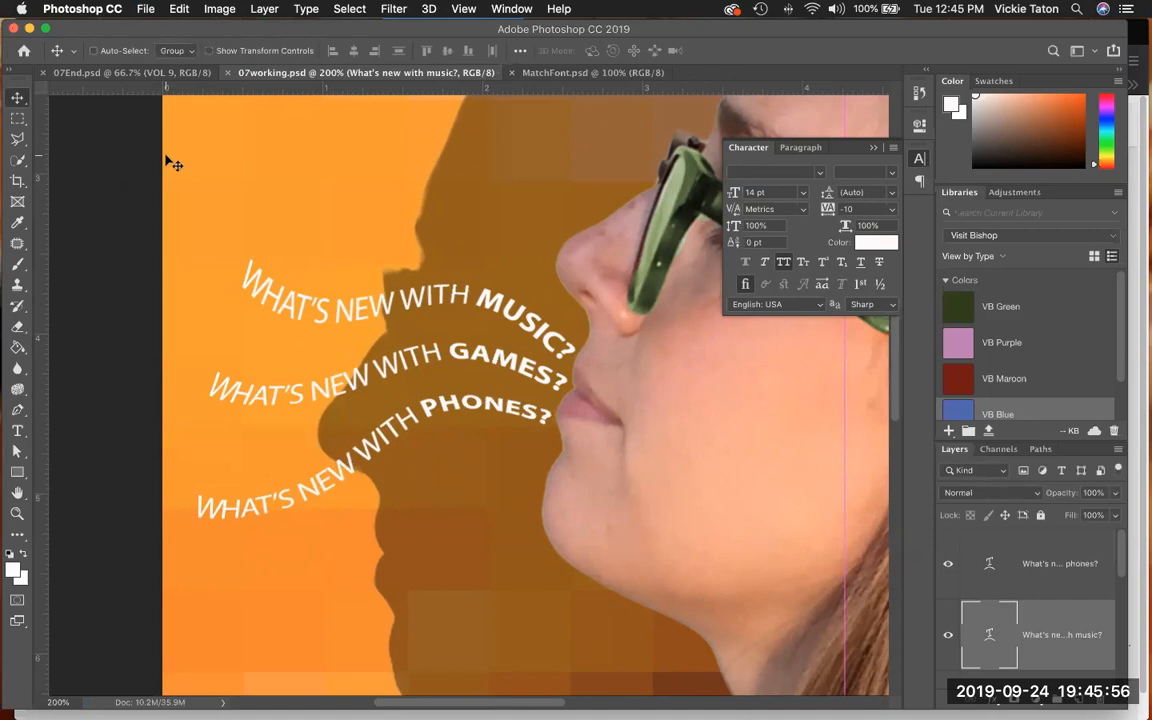
# - Add a vertical guide at about 8.25 in and a horizontal guide at about 2 in, just below the DIGITAL title
pyautogui.click(463, 9)
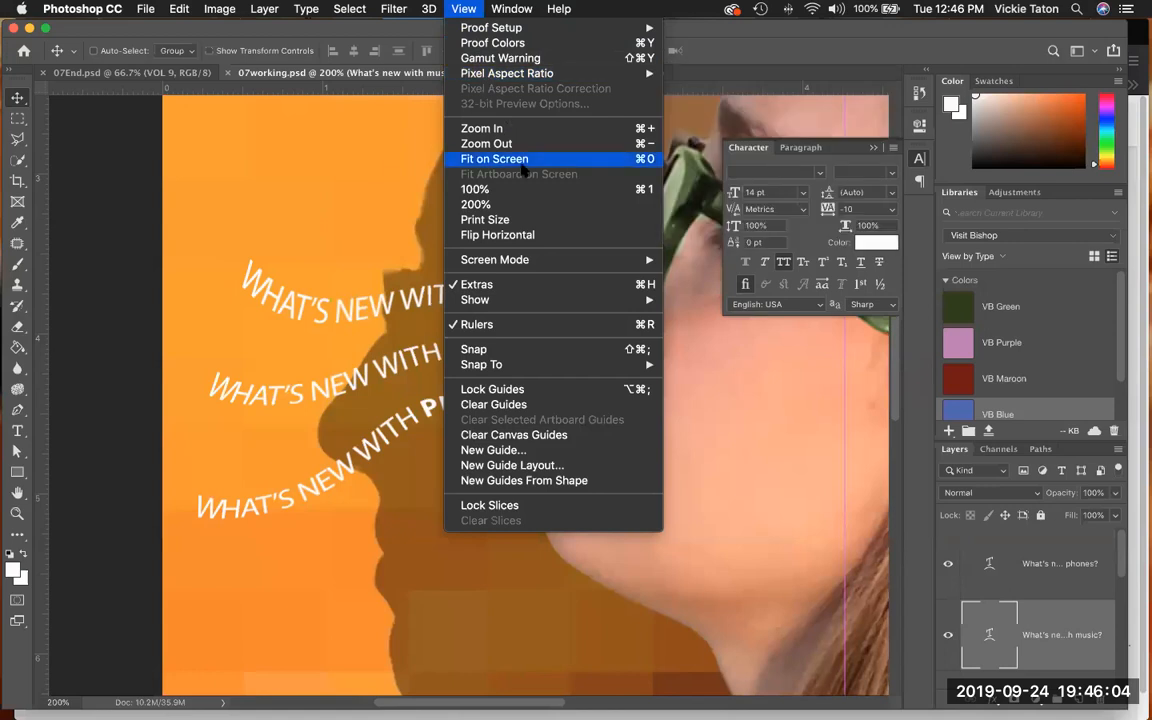
pyautogui.click(476, 158)
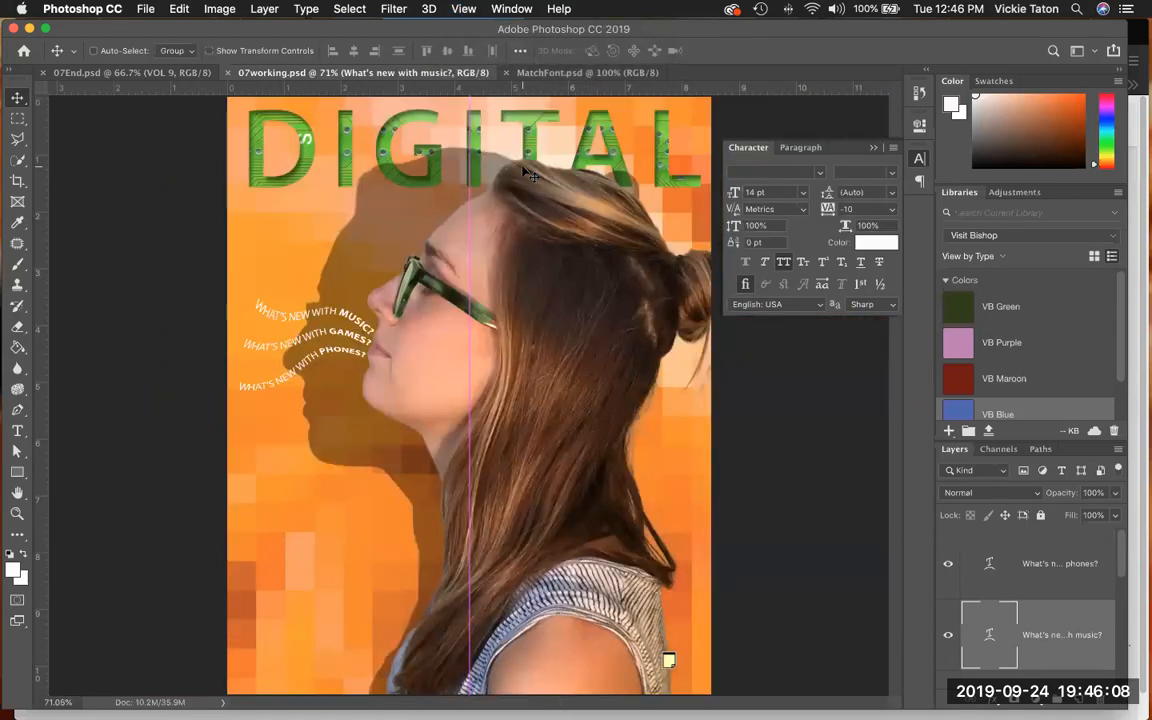
pyautogui.click(802, 148)
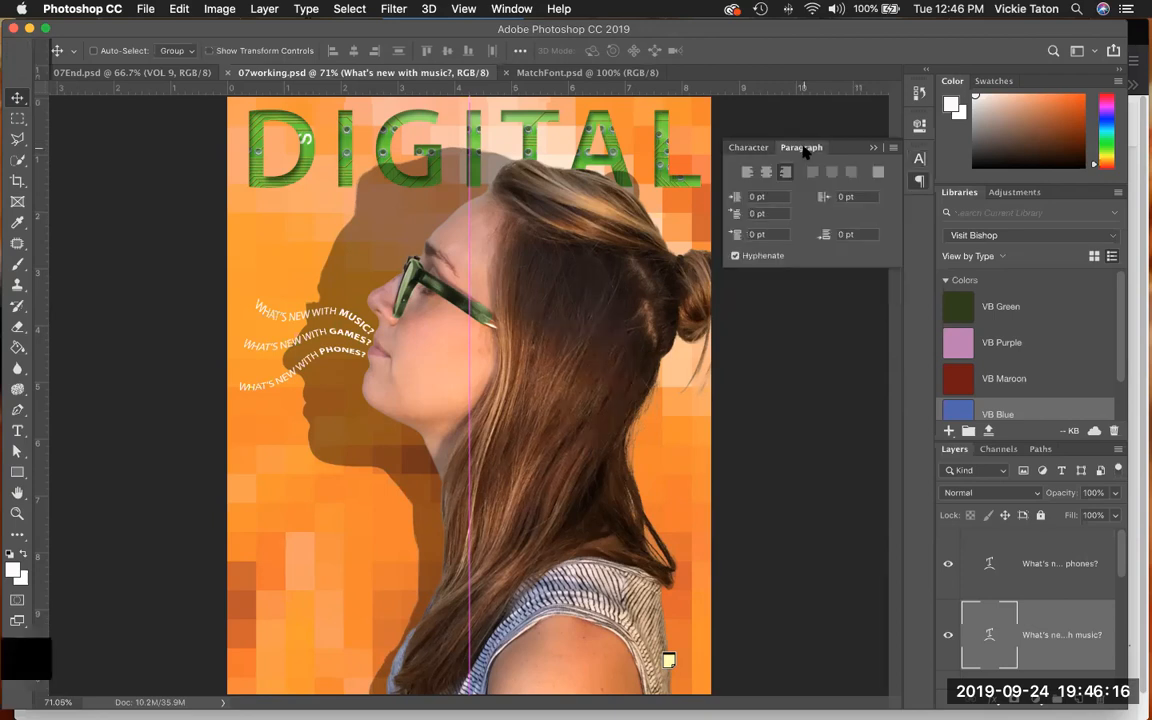
pyautogui.click(748, 150)
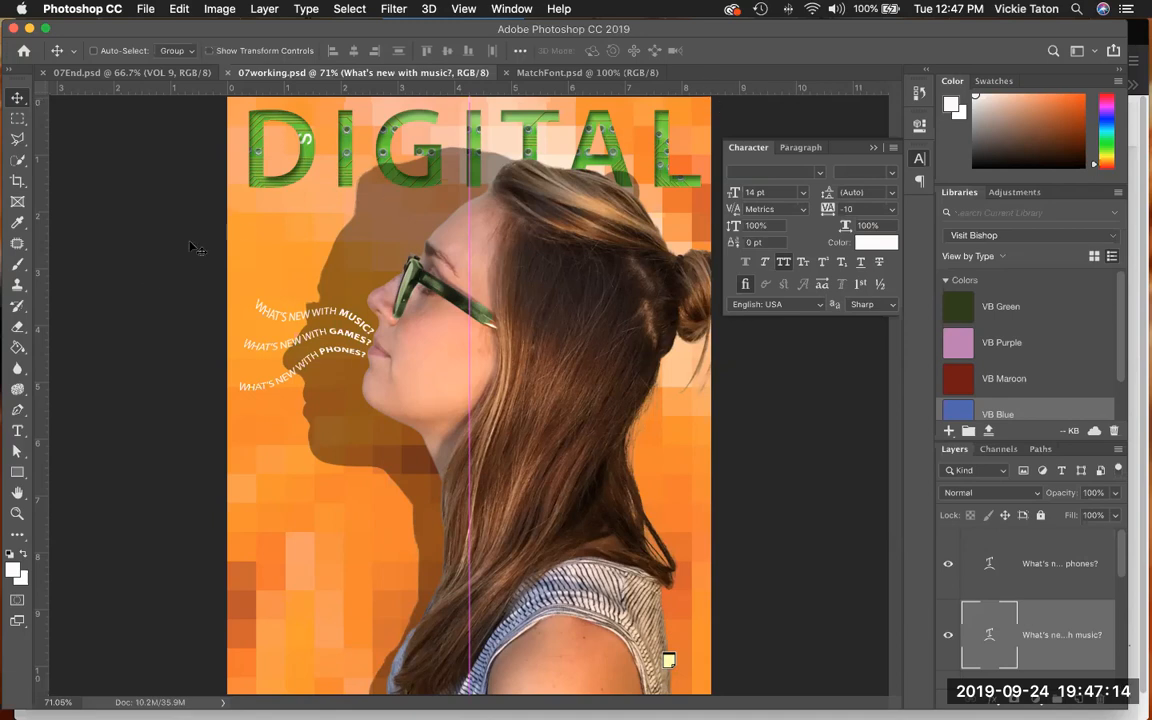
pyautogui.moveTo(36, 313); pyautogui.dragTo(695, 304)
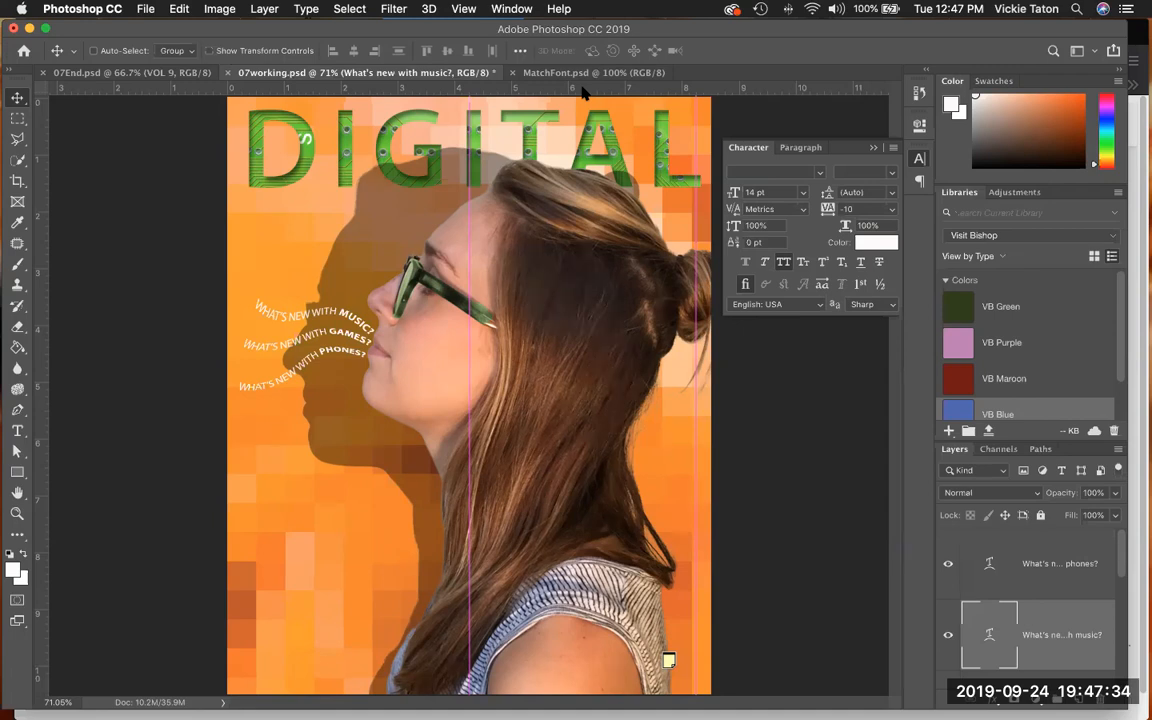
pyautogui.moveTo(583, 90); pyautogui.dragTo(562, 210)
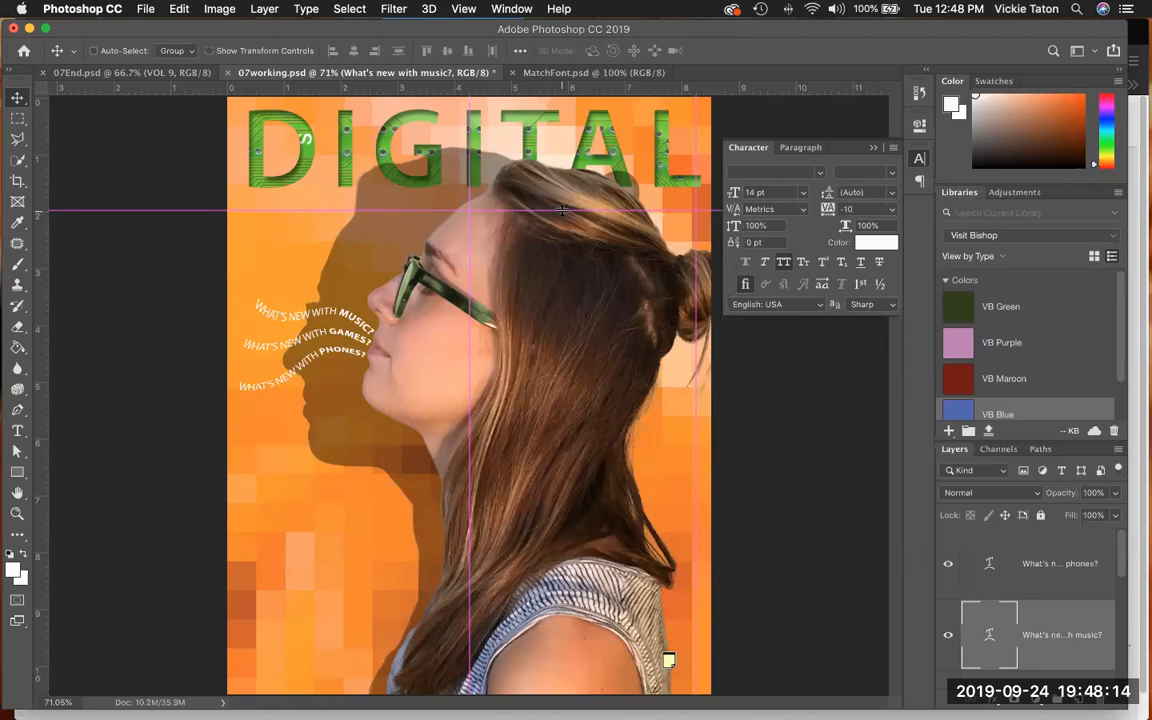
# - Open the note on the model's shoulder, copy its text from "THE TREND ISSUE" through "WIRES, 3G", and collapse the note's view
pyautogui.click(873, 148)
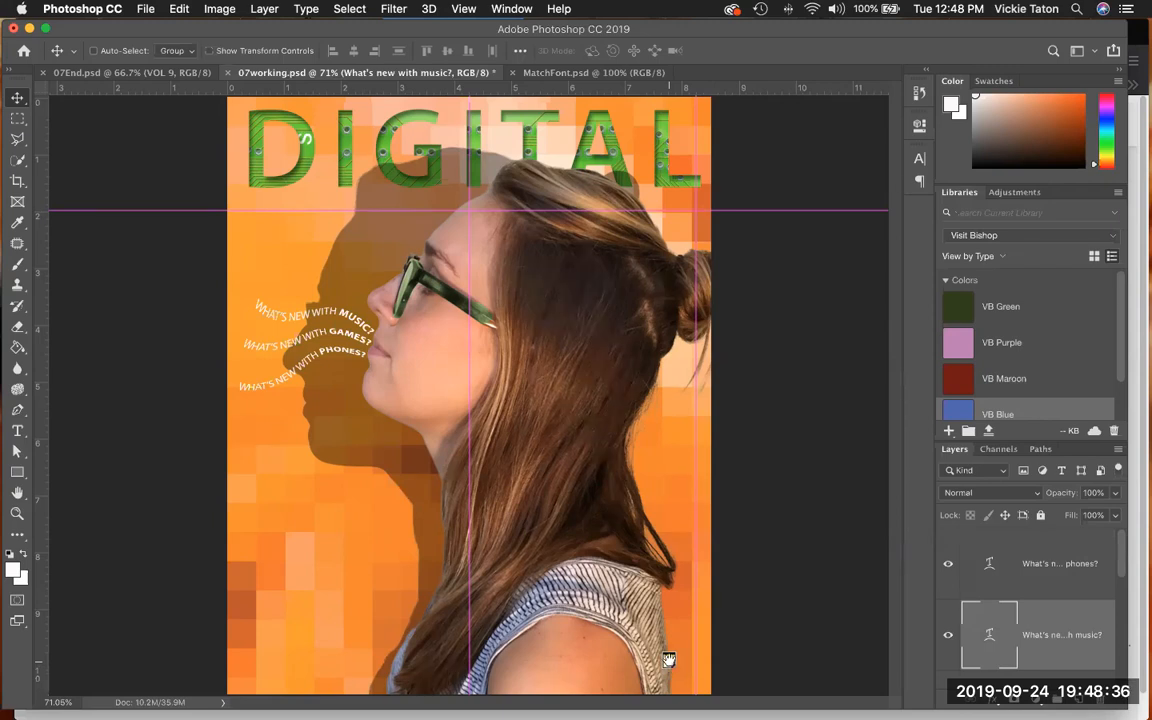
pyautogui.doubleClick(668, 660)
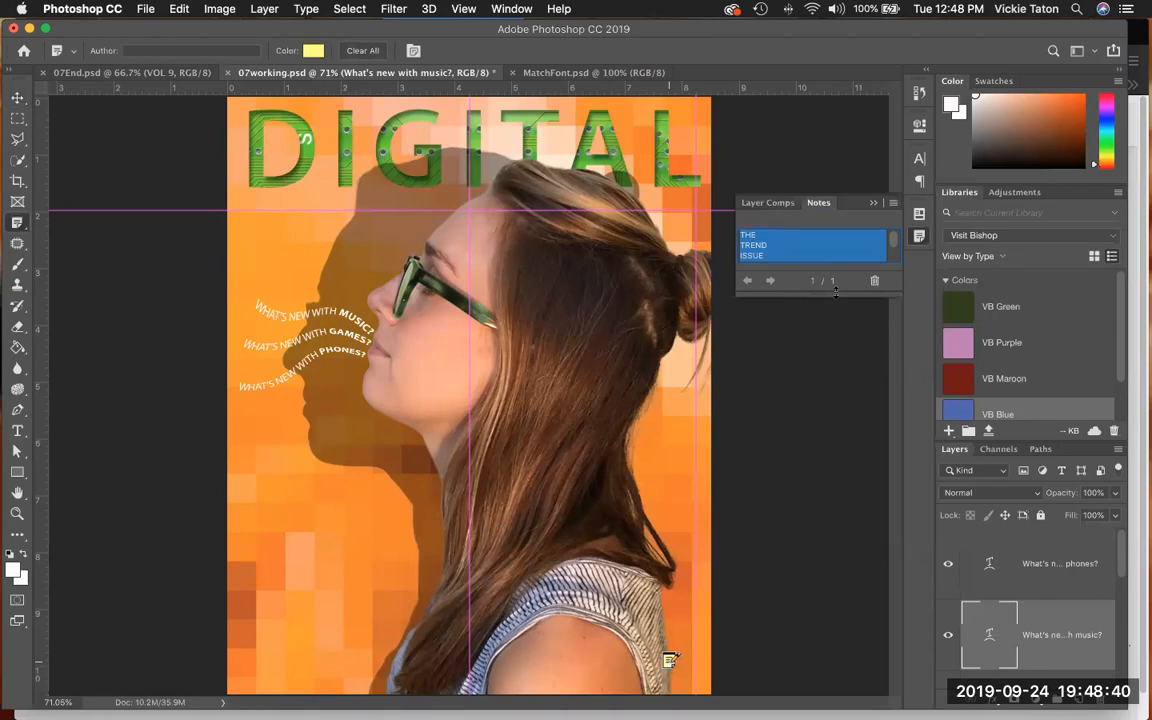
pyautogui.moveTo(835, 295); pyautogui.dragTo(834, 421)
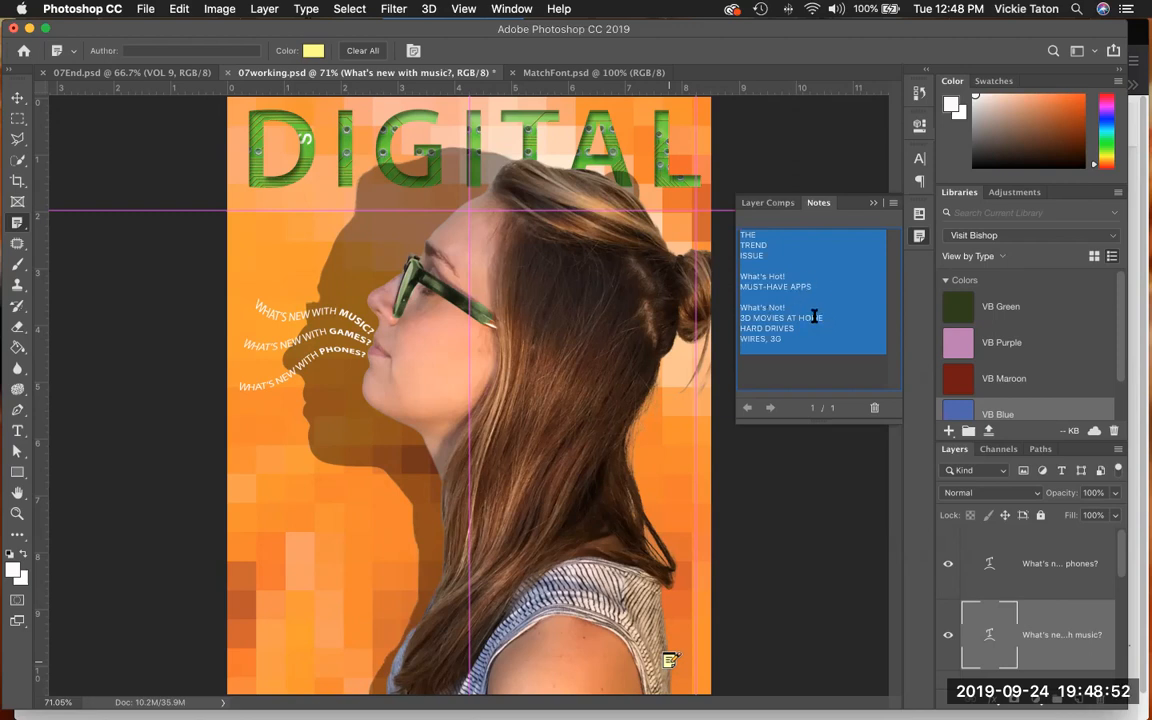
pyautogui.click(817, 362)
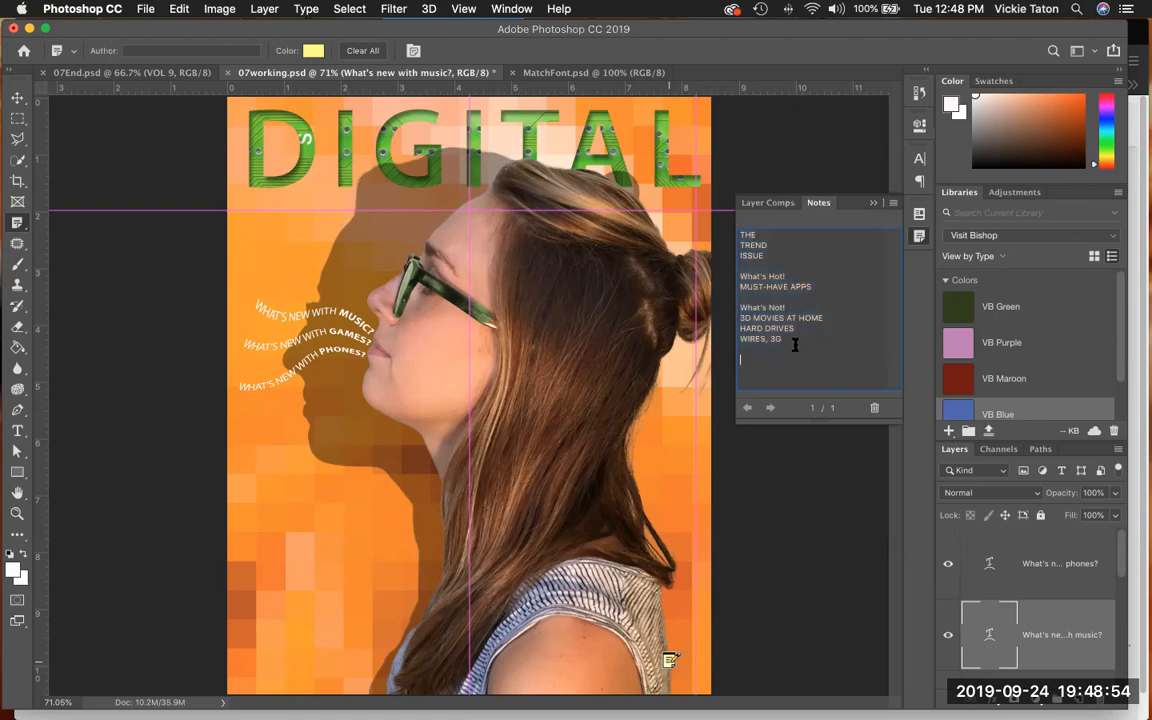
pyautogui.moveTo(788, 339); pyautogui.dragTo(732, 234)
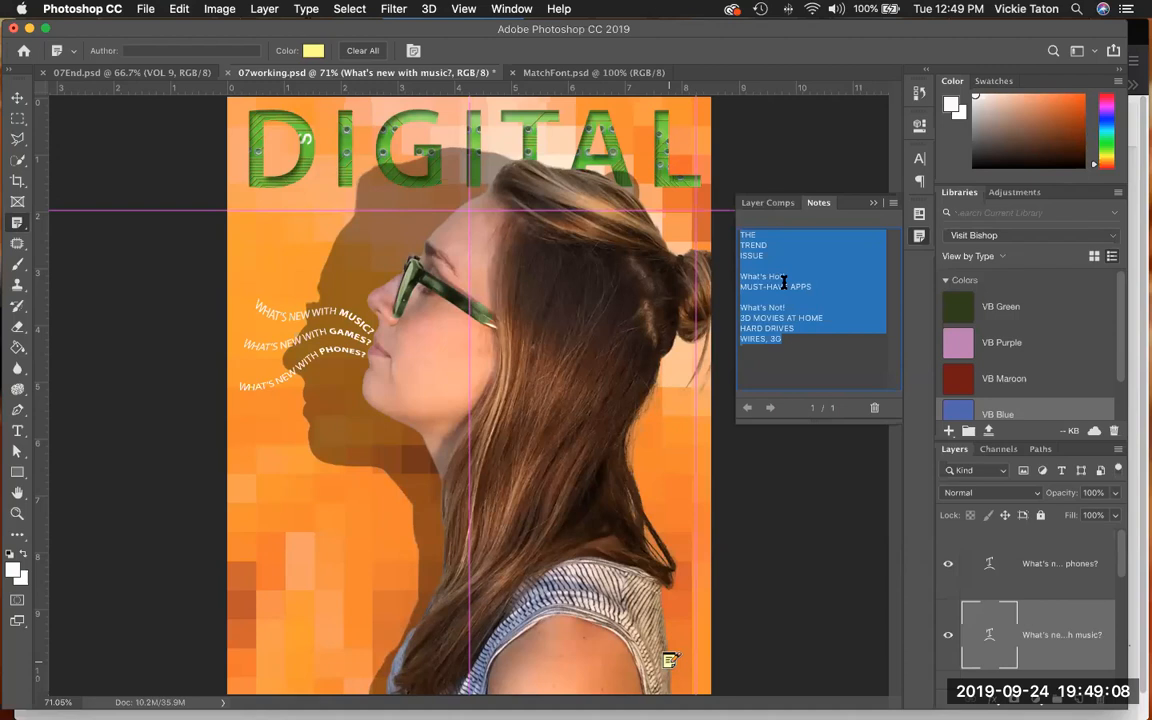
pyautogui.click(873, 204)
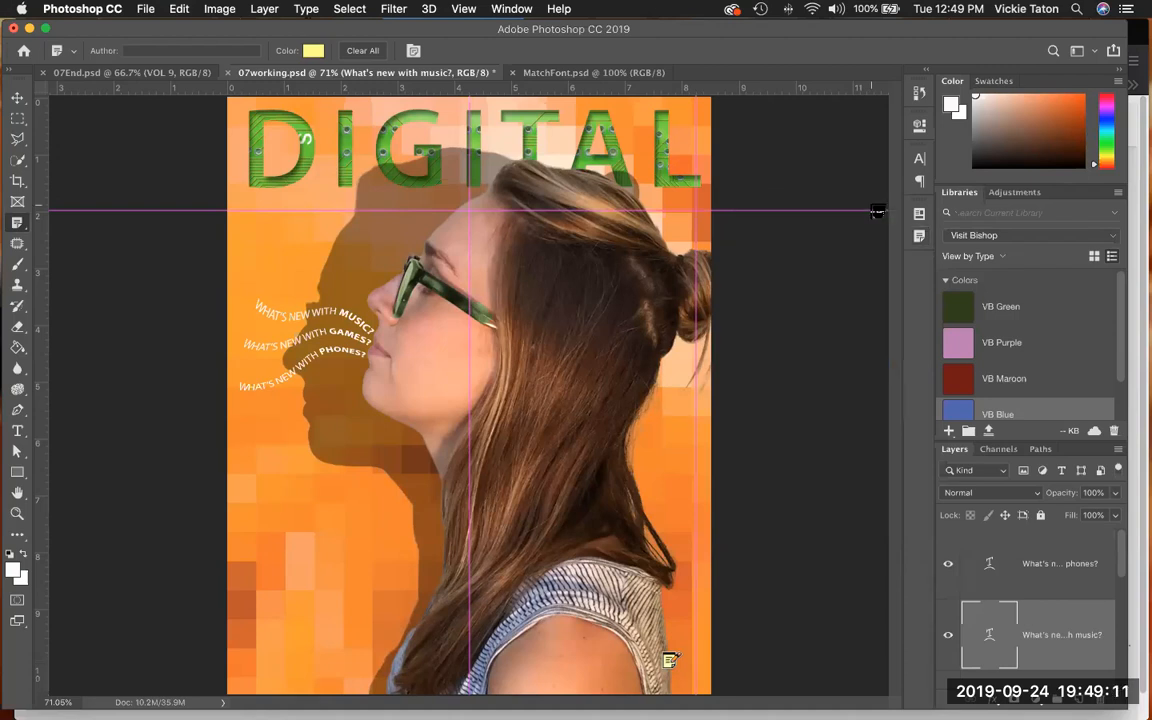
# - Above the Model layer, draw a text box about 4 in by 8 in between the guides and paste the copied note text
pyautogui.scroll(-2, 1063, 628)
pyautogui.click(1053, 613)
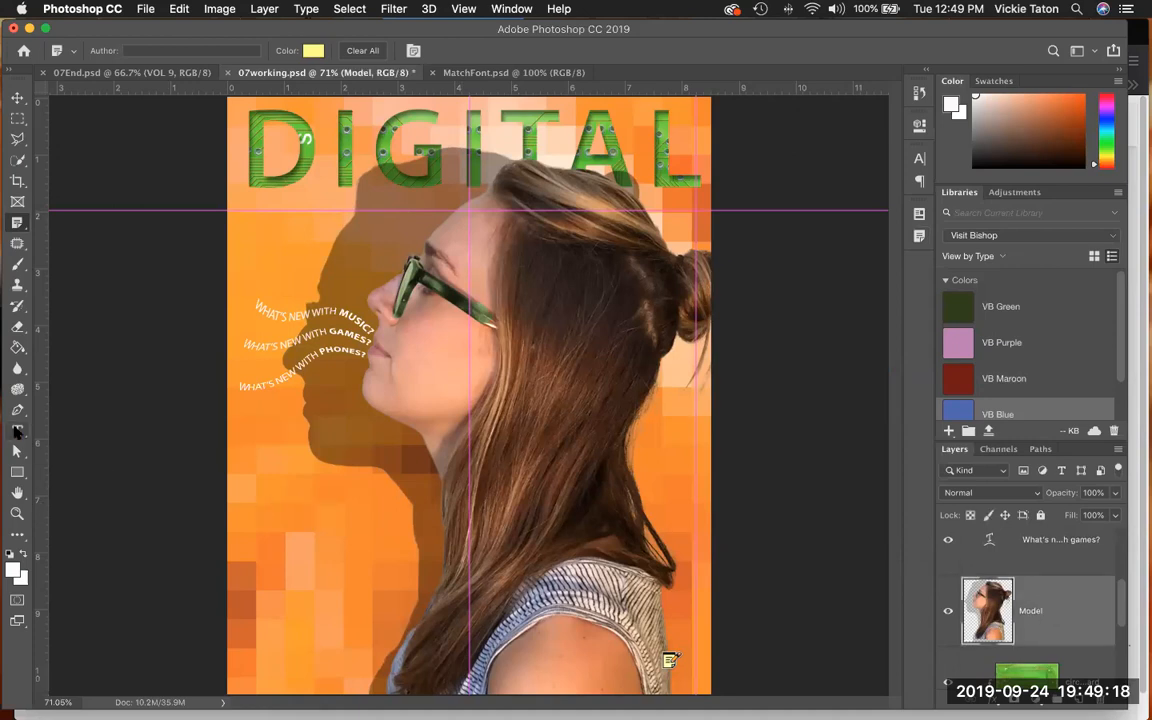
pyautogui.click(16, 431)
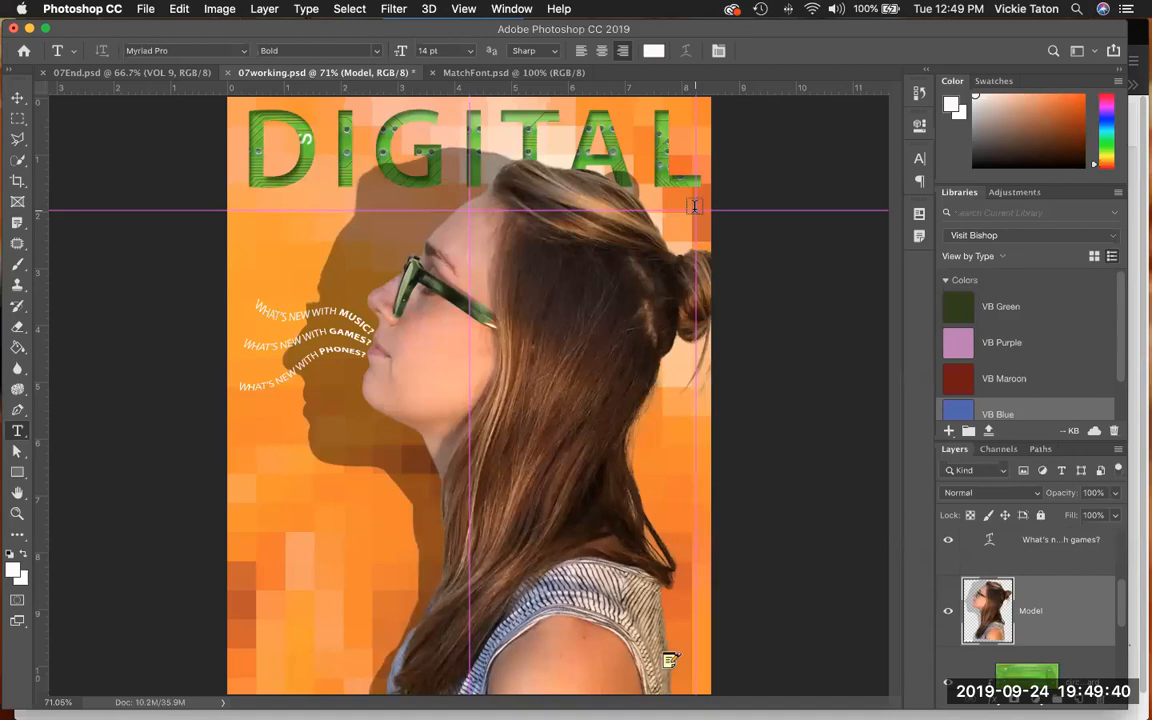
pyautogui.moveTo(690, 212); pyautogui.dragTo(611, 328)
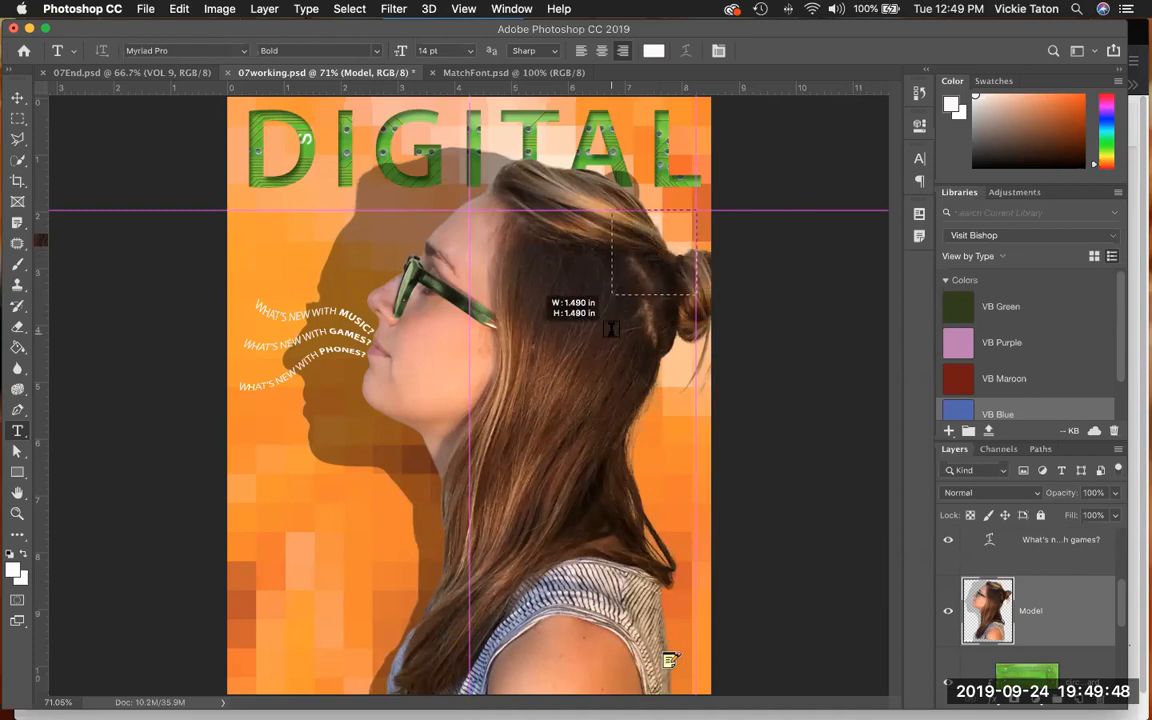
pyautogui.moveTo(611, 328); pyautogui.dragTo(468, 668)
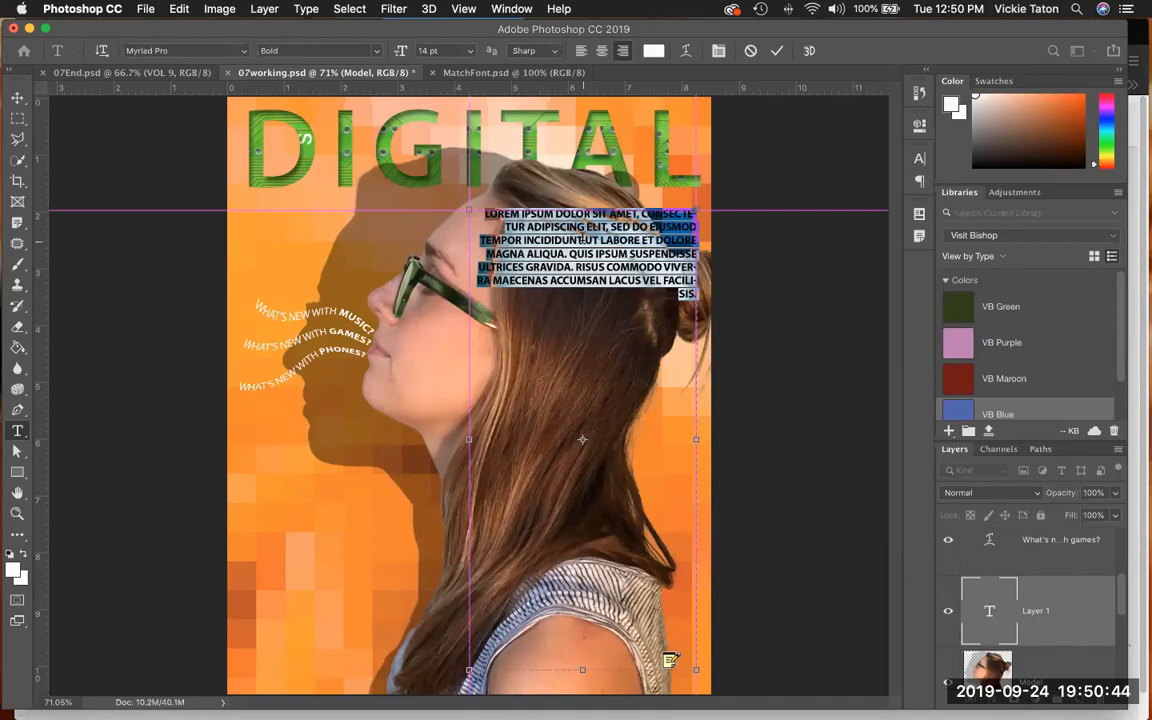
pyautogui.press('super+v')
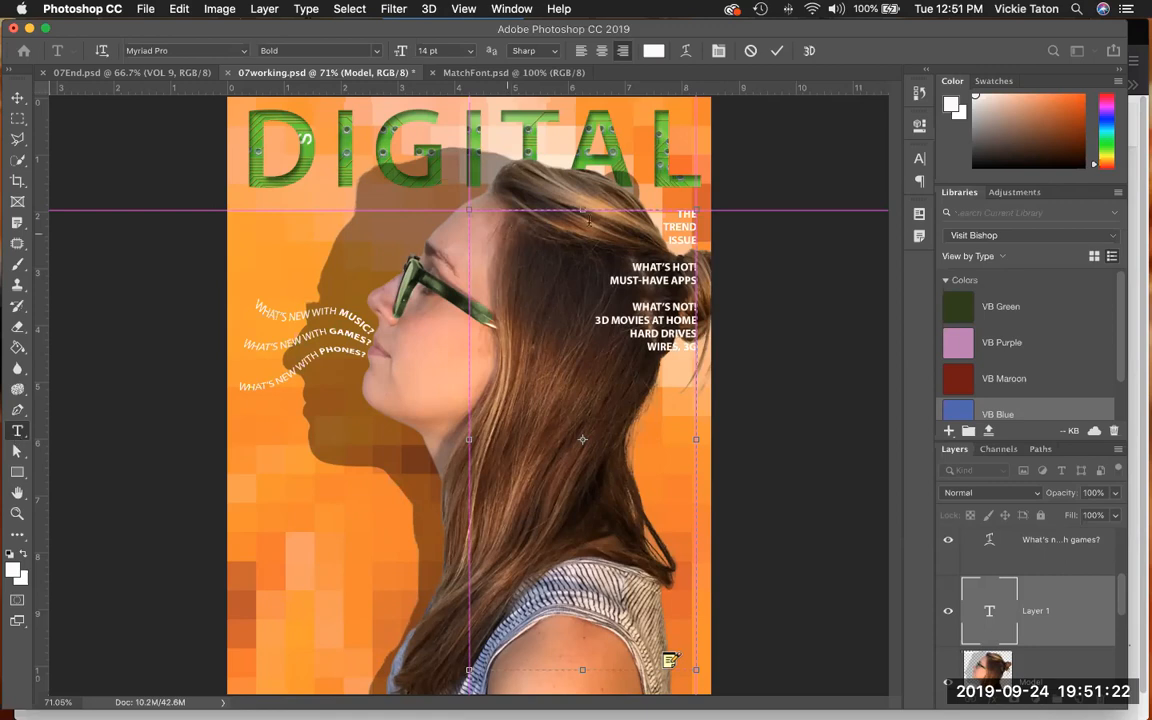
# - Set the font style of the cover lines "THE TREND ISSUE" to Myriad Pro Regular
pyautogui.moveTo(677, 214); pyautogui.dragTo(697, 241)
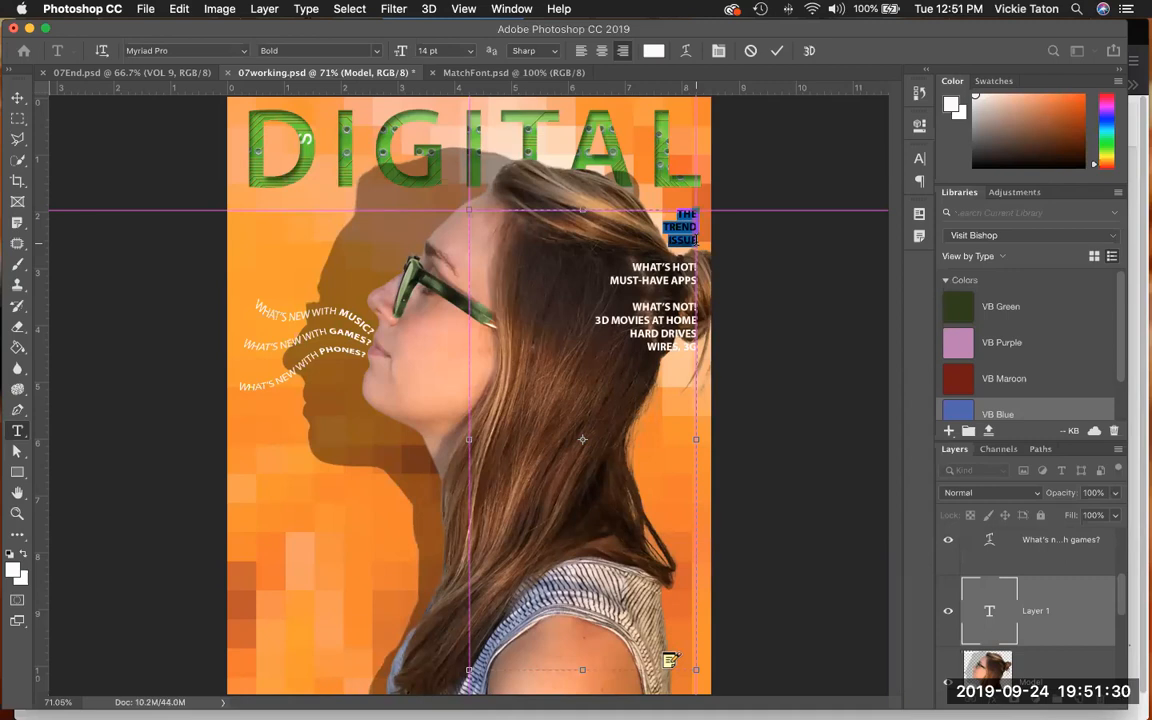
pyautogui.click(920, 181)
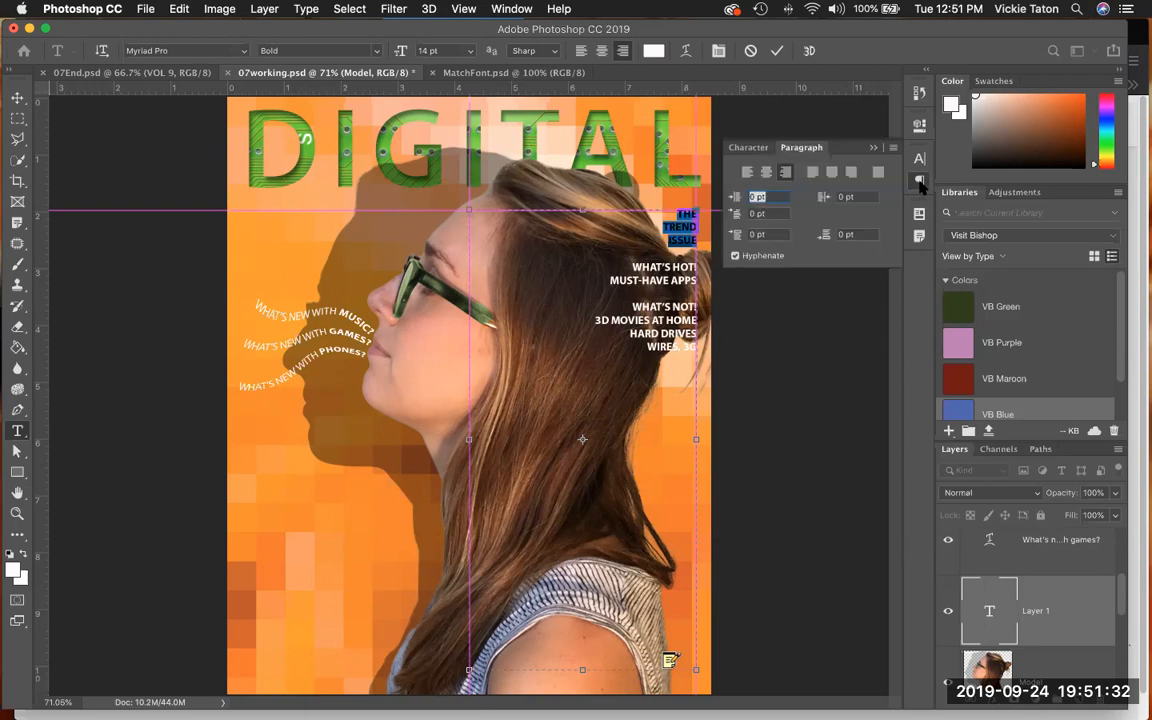
pyautogui.click(748, 150)
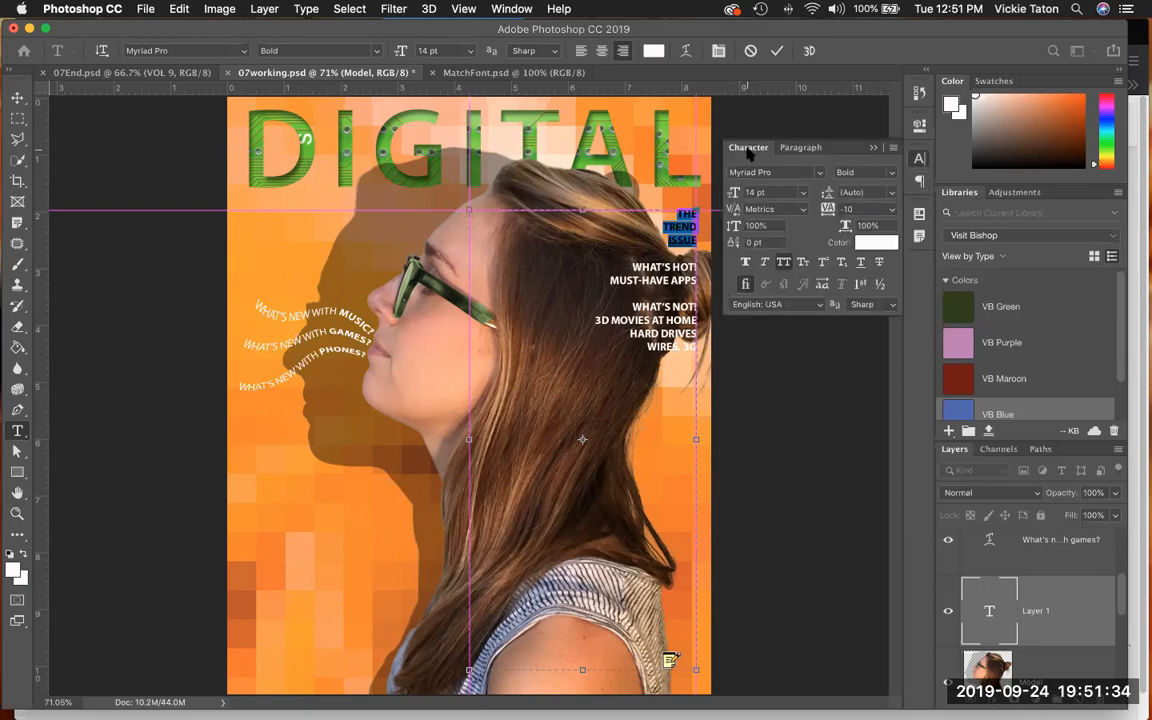
pyautogui.click(895, 173)
pyautogui.click(886, 162)
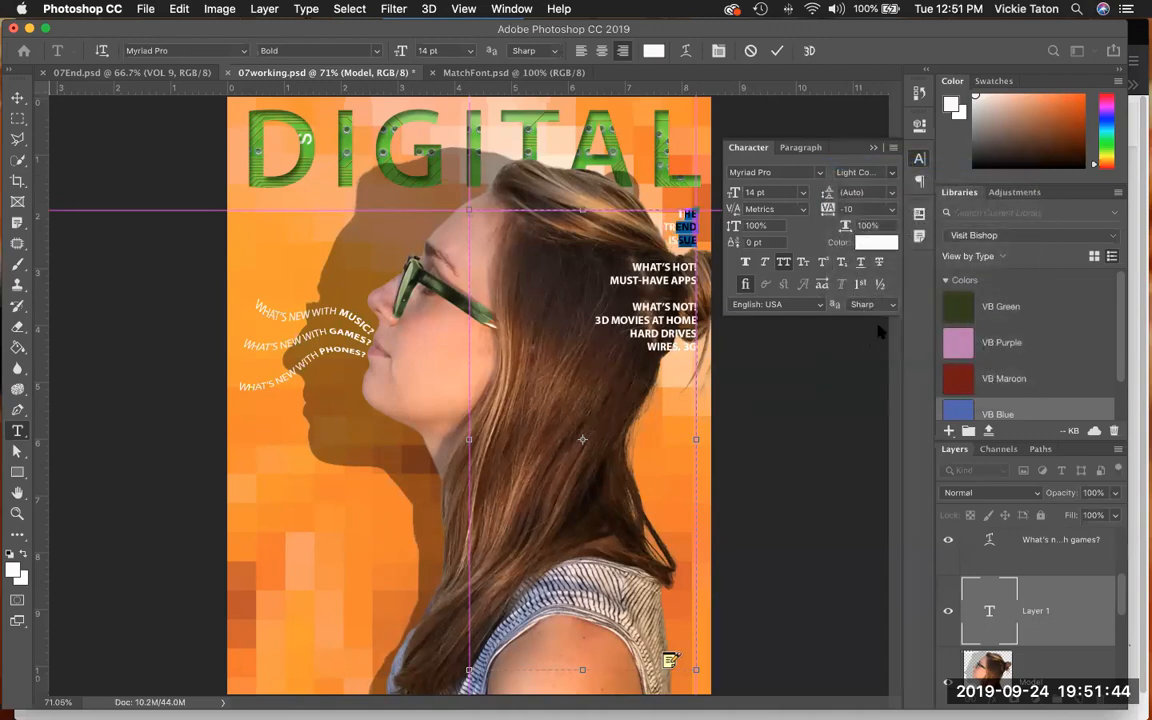
pyautogui.click(891, 172)
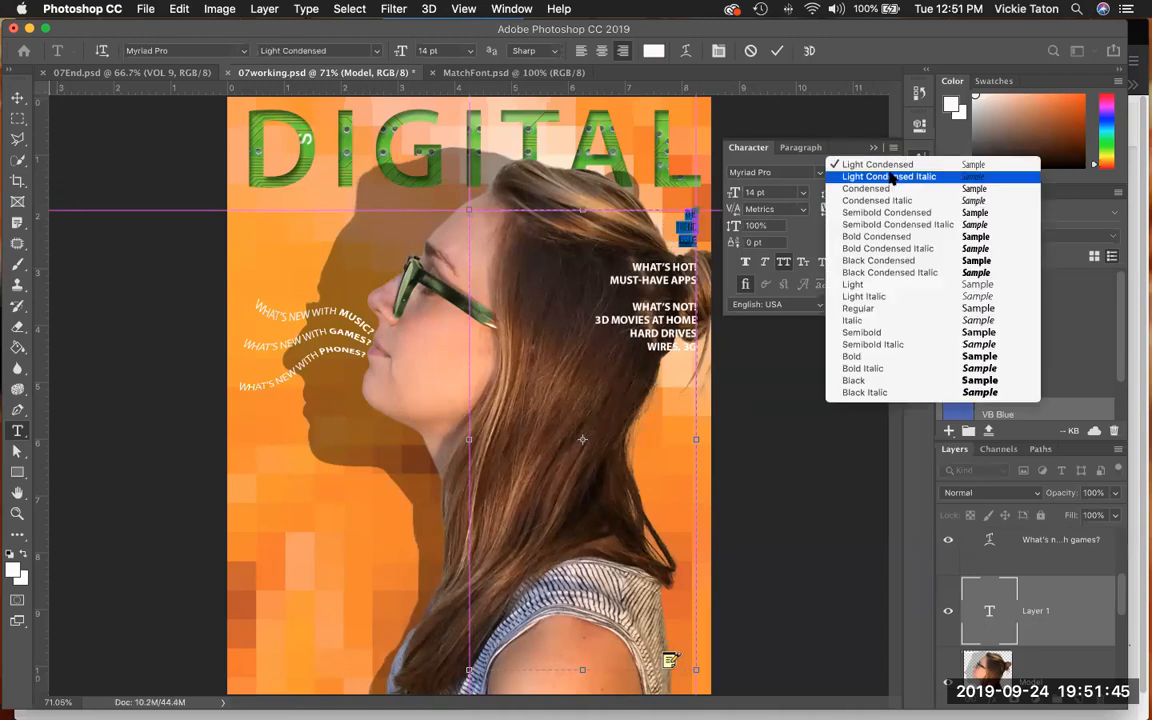
pyautogui.click(886, 309)
# - Set "THE TREND ISSUE" to 70 pt with 55 pt leading and a tracking of 50, and commit the text
pyautogui.click(746, 194)
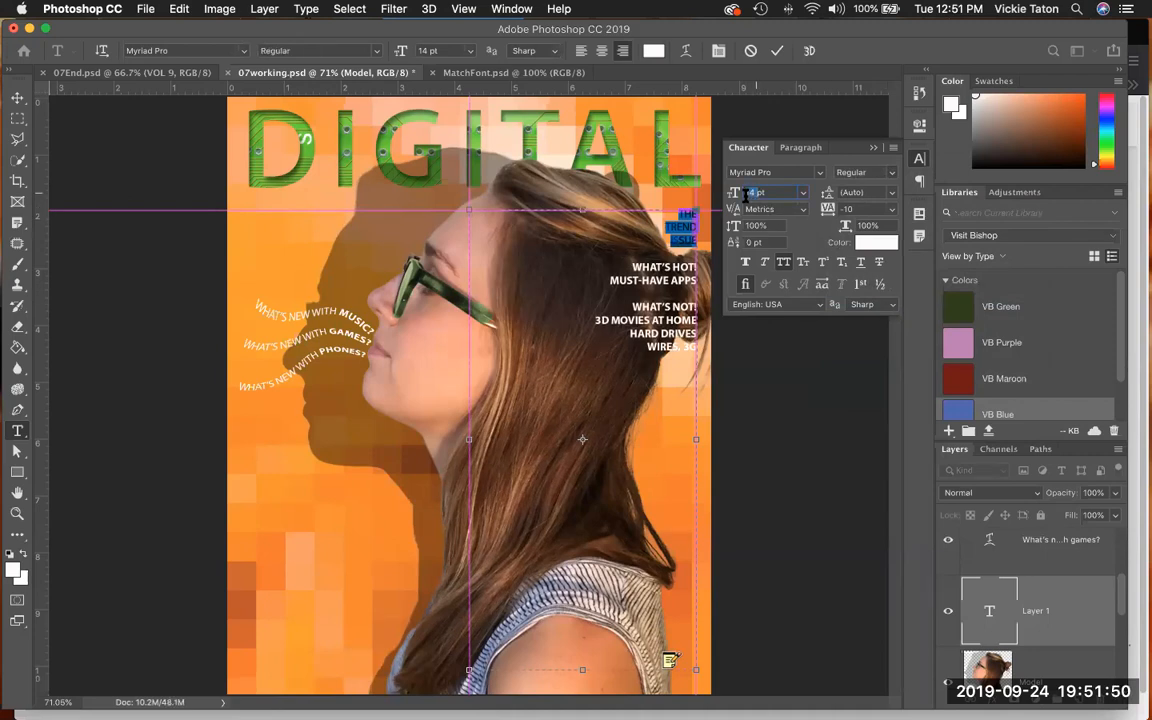
pyautogui.write('70pt')
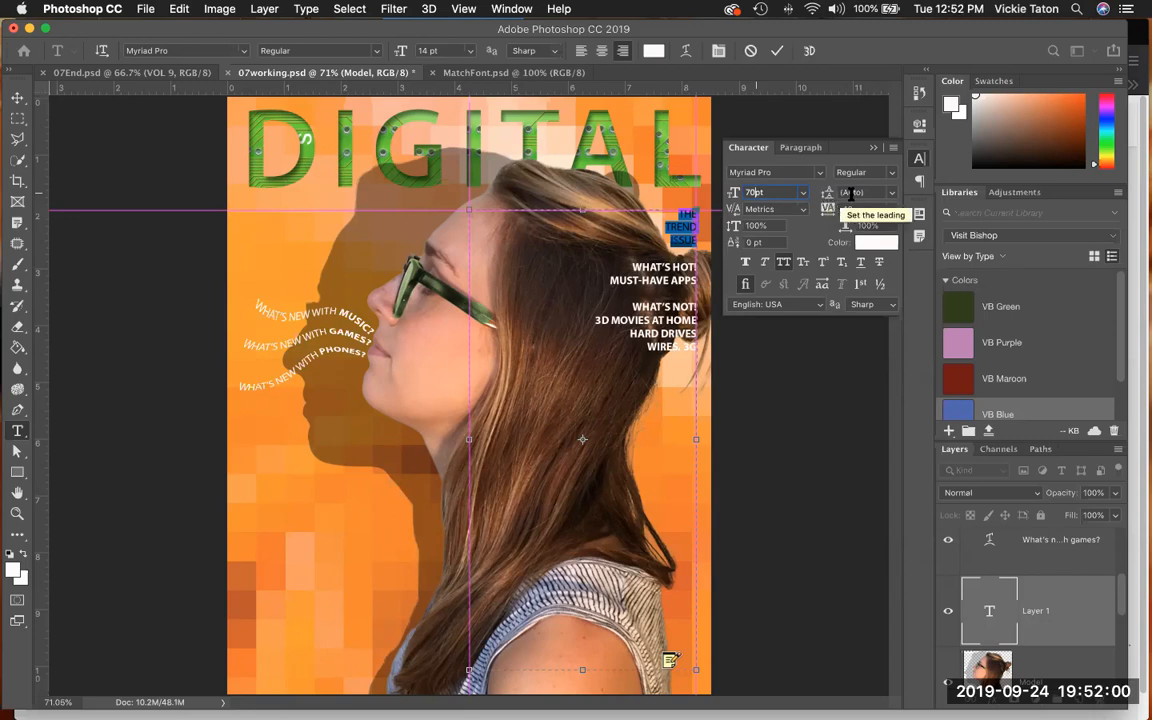
pyautogui.click(891, 192)
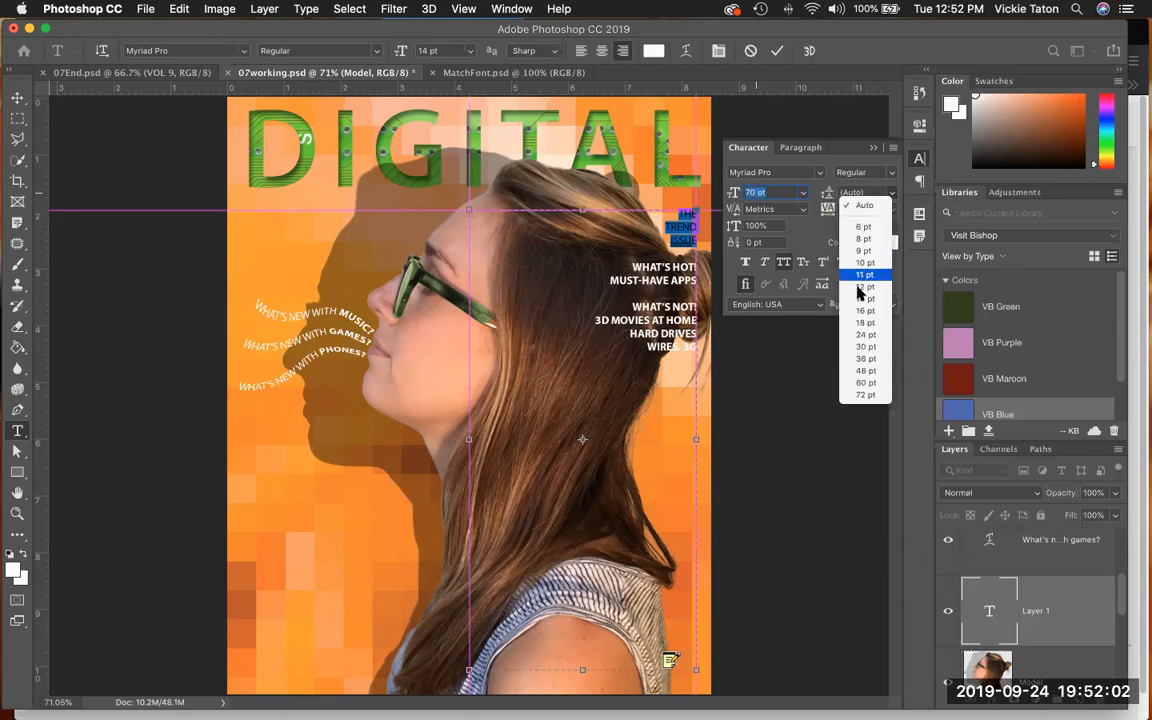
pyautogui.click(864, 204)
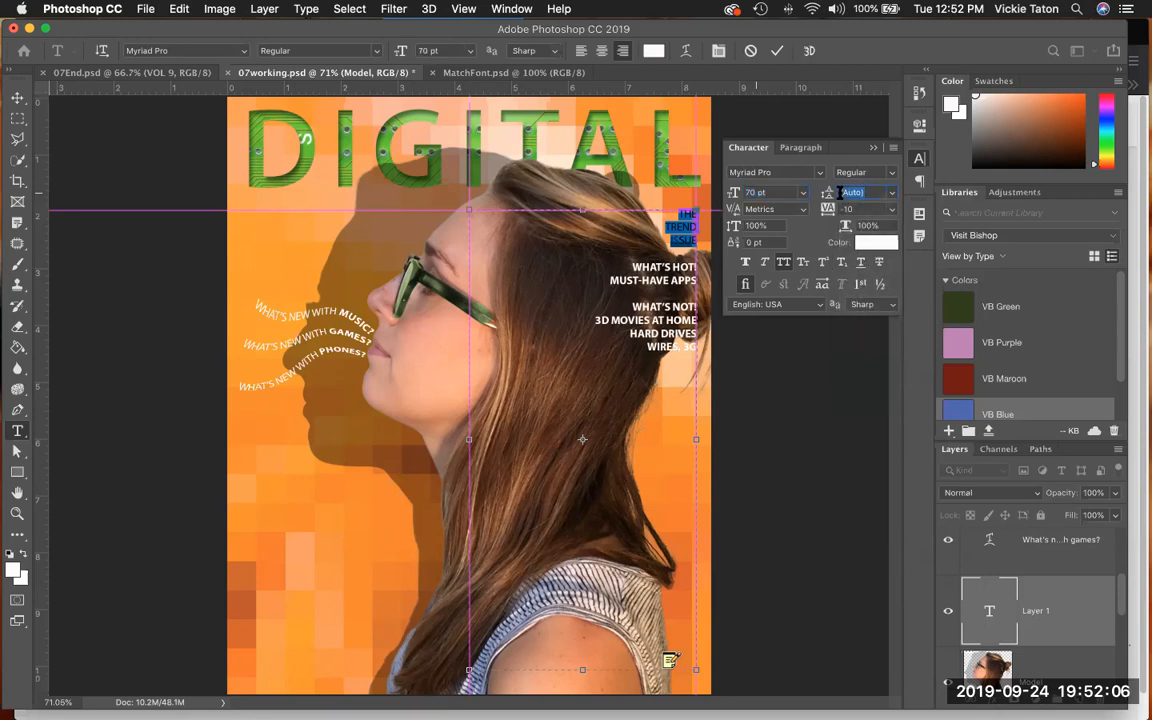
pyautogui.write('55')
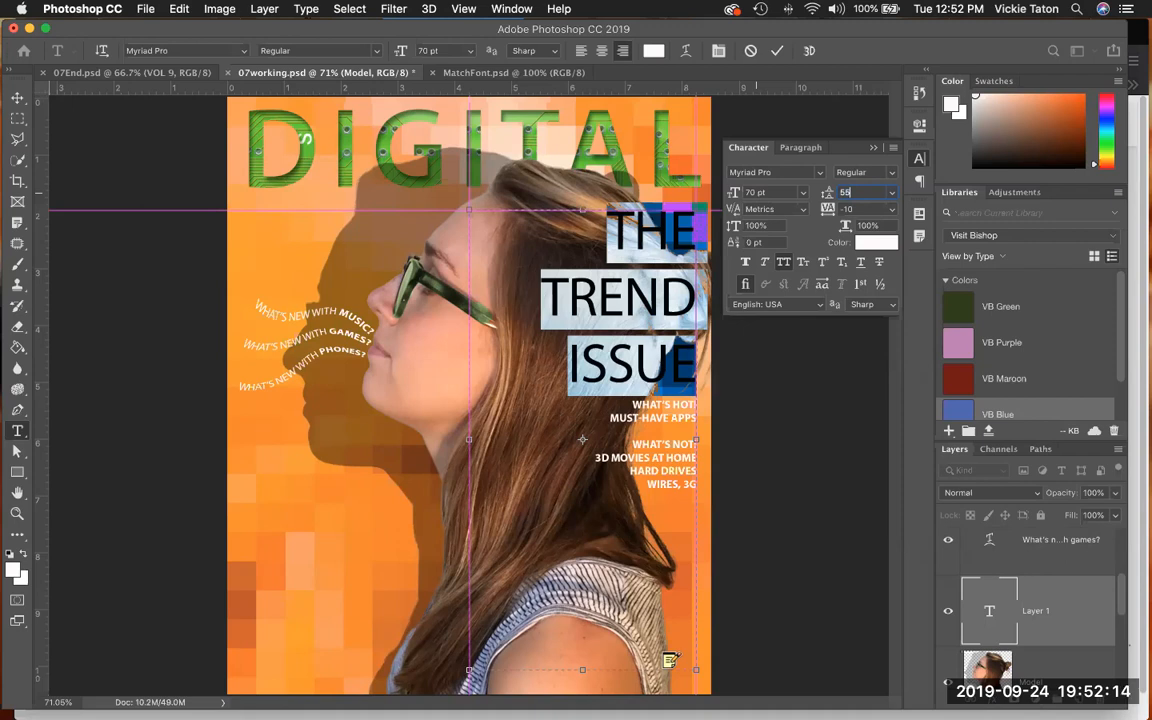
pyautogui.click(832, 209)
pyautogui.write('50')
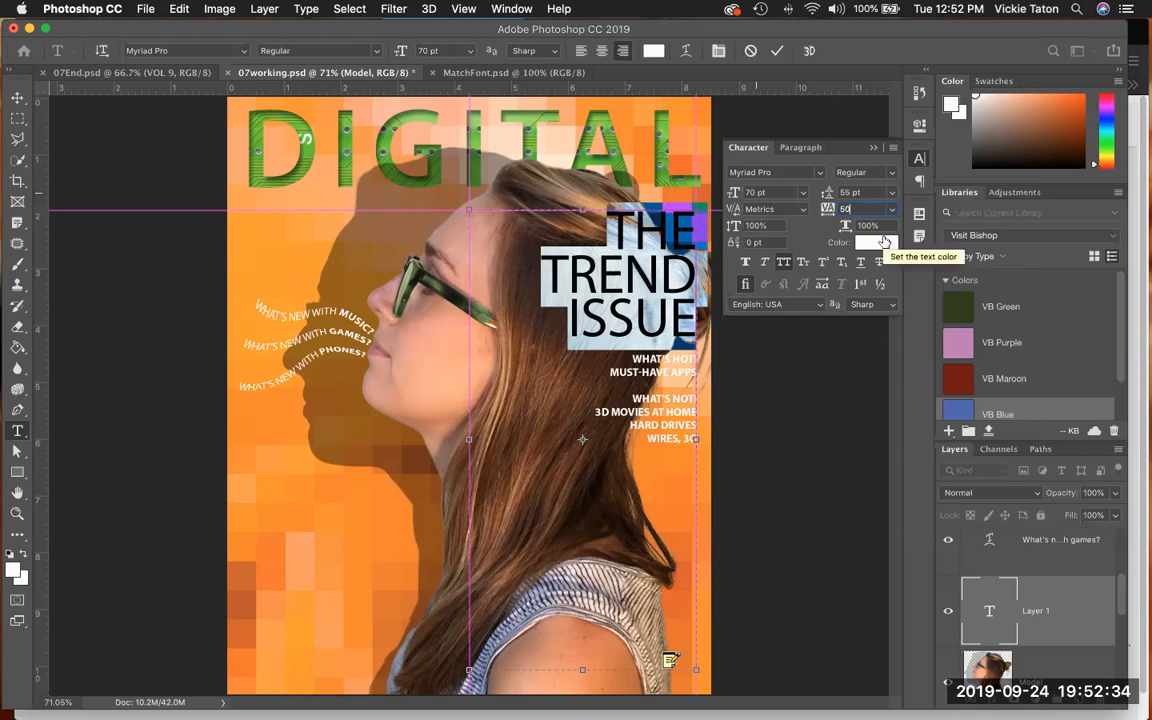
pyautogui.click(805, 411)
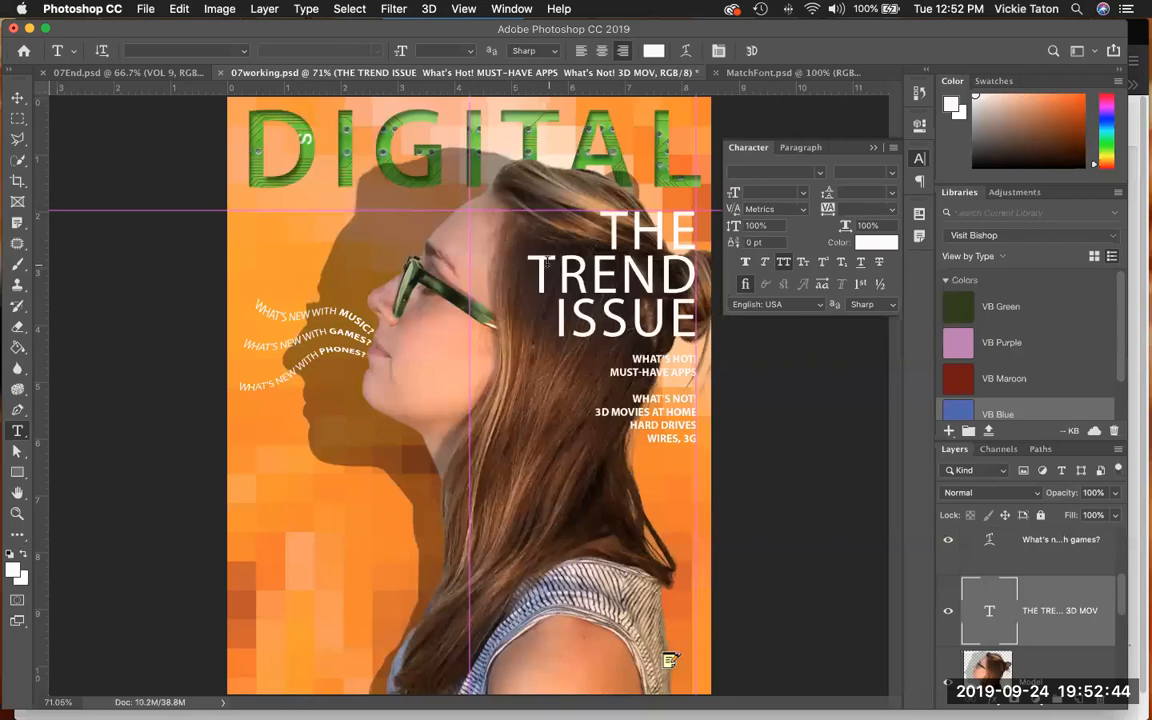
# - Make only the word "TREND" Bold in the cover text and commit the edit
pyautogui.moveTo(526, 266); pyautogui.dragTo(697, 275)
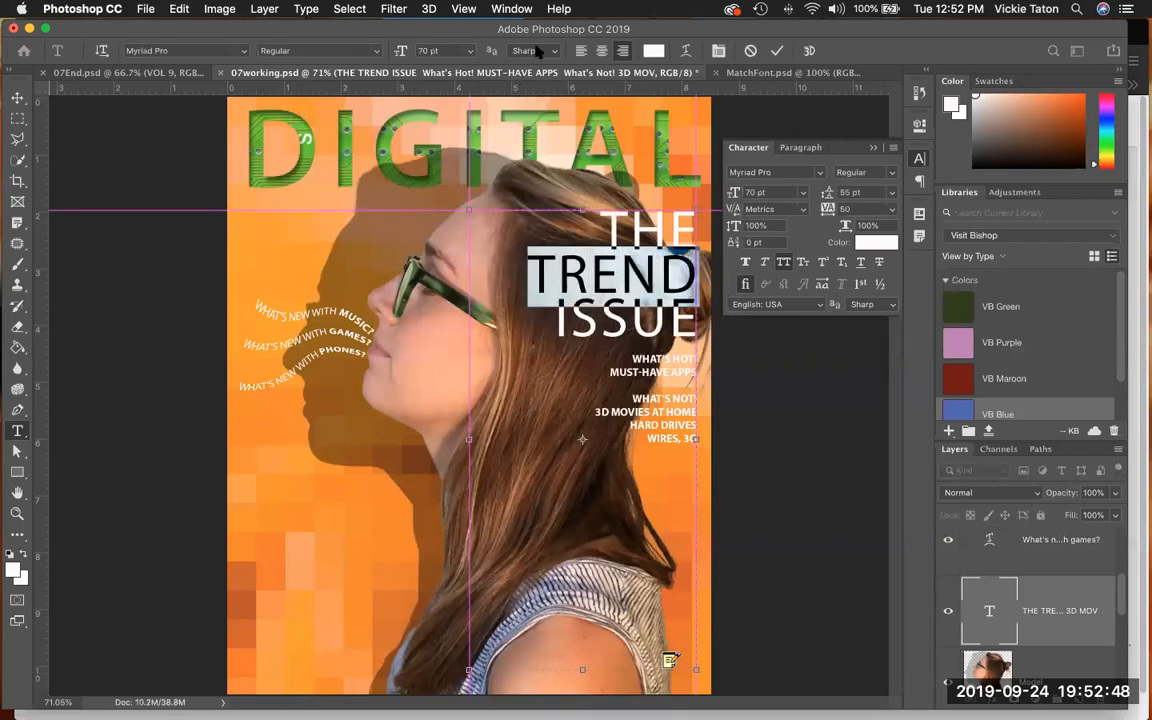
pyautogui.click(366, 50)
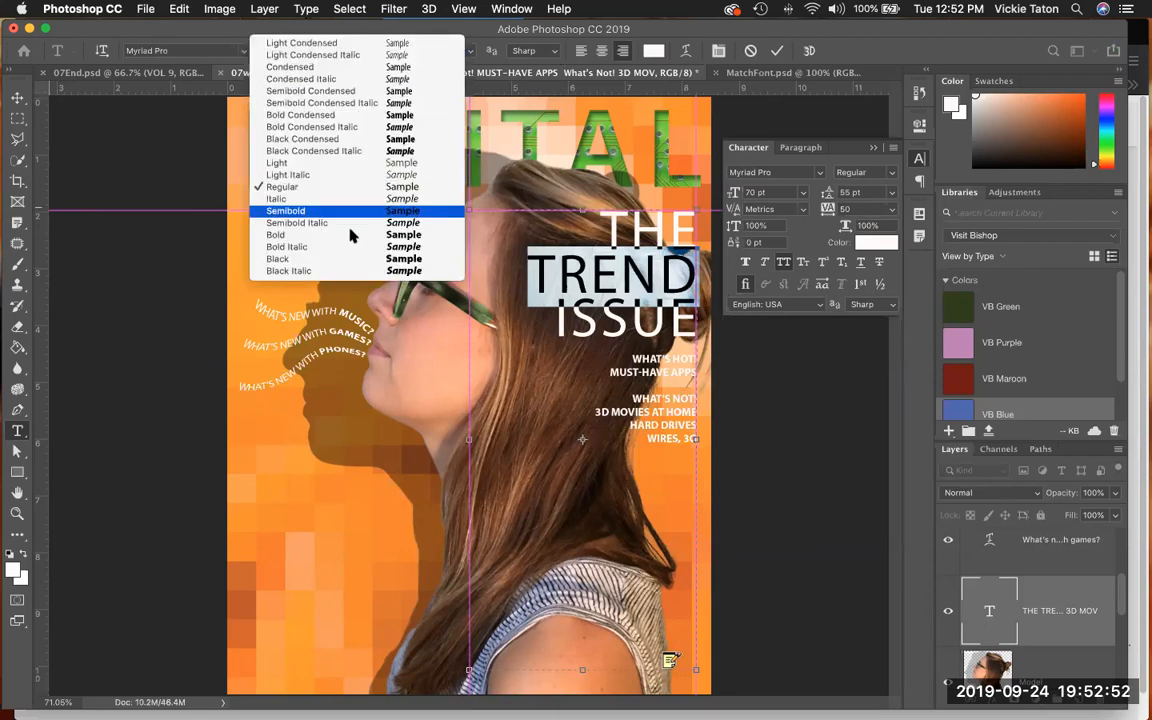
pyautogui.press('Escape')
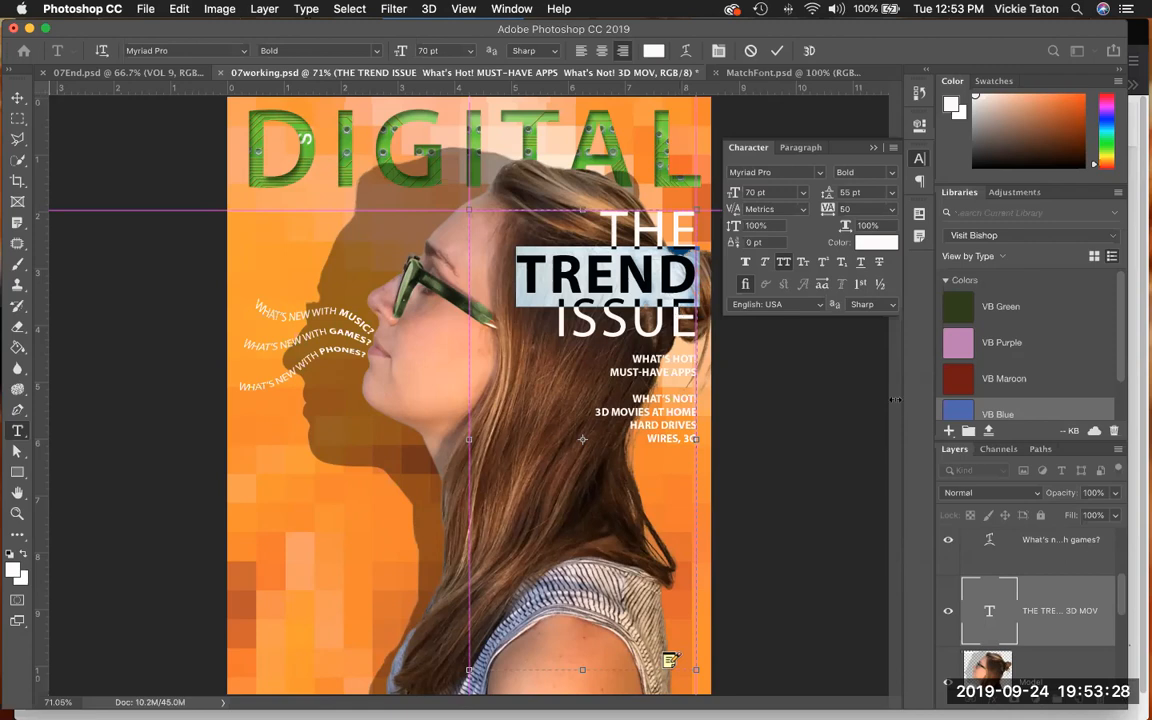
pyautogui.click(793, 449)
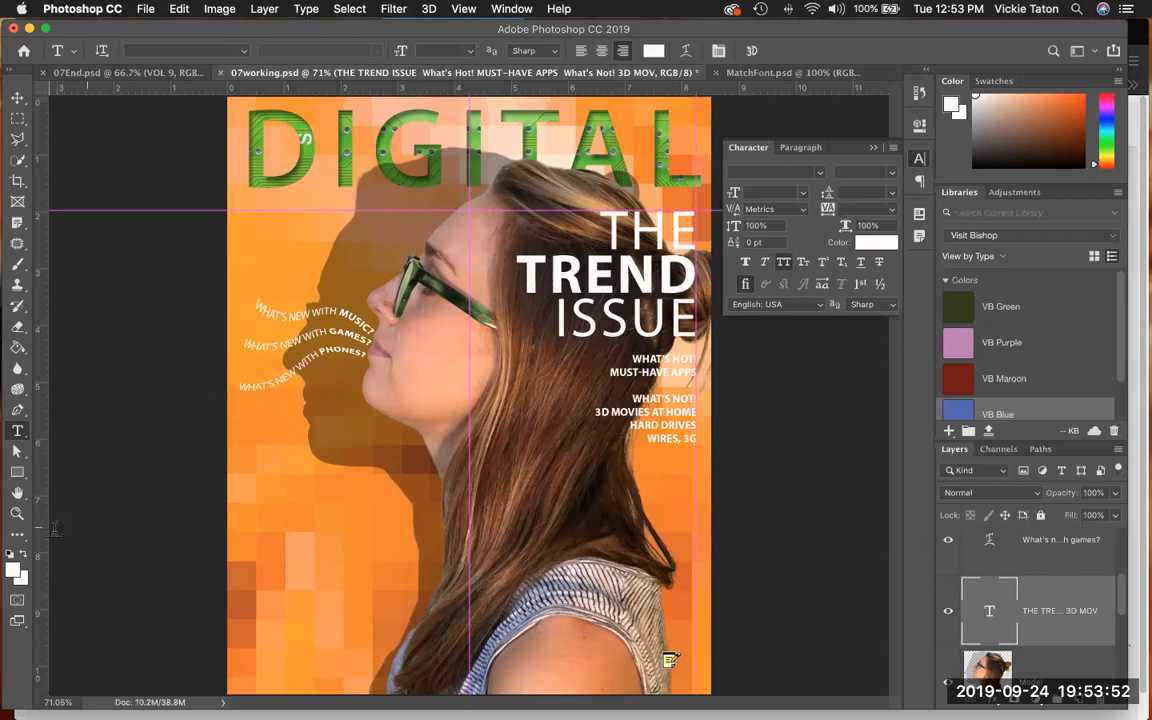
# - Draw a rounded rectangle about 63 by 236 px, hanging from the page's top edge against the 8.25 in guide, over the L of DIGITAL
pyautogui.click(17, 513)
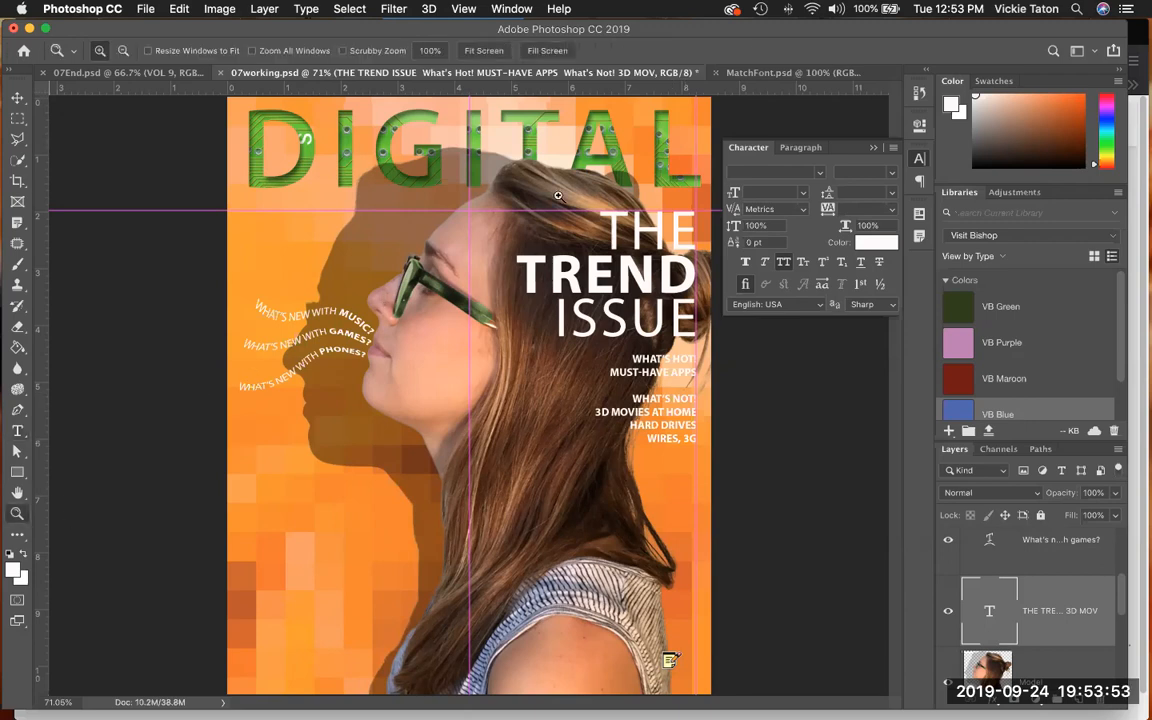
pyautogui.click(650, 168)
pyautogui.press('space')
pyautogui.moveTo(475, 248)
pyautogui.mouseDown()
pyautogui.moveTo(437, 285)
pyautogui.moveTo(464, 266)
pyautogui.mouseUp()
pyautogui.press('super+r')
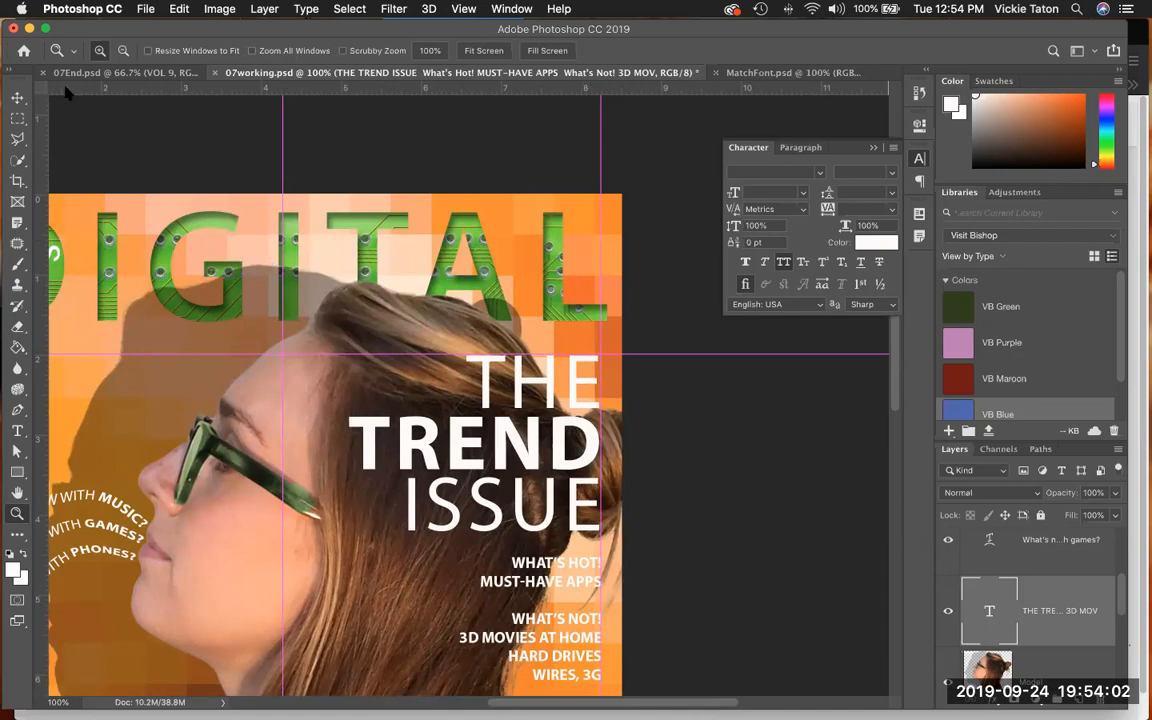
pyautogui.click(18, 476)
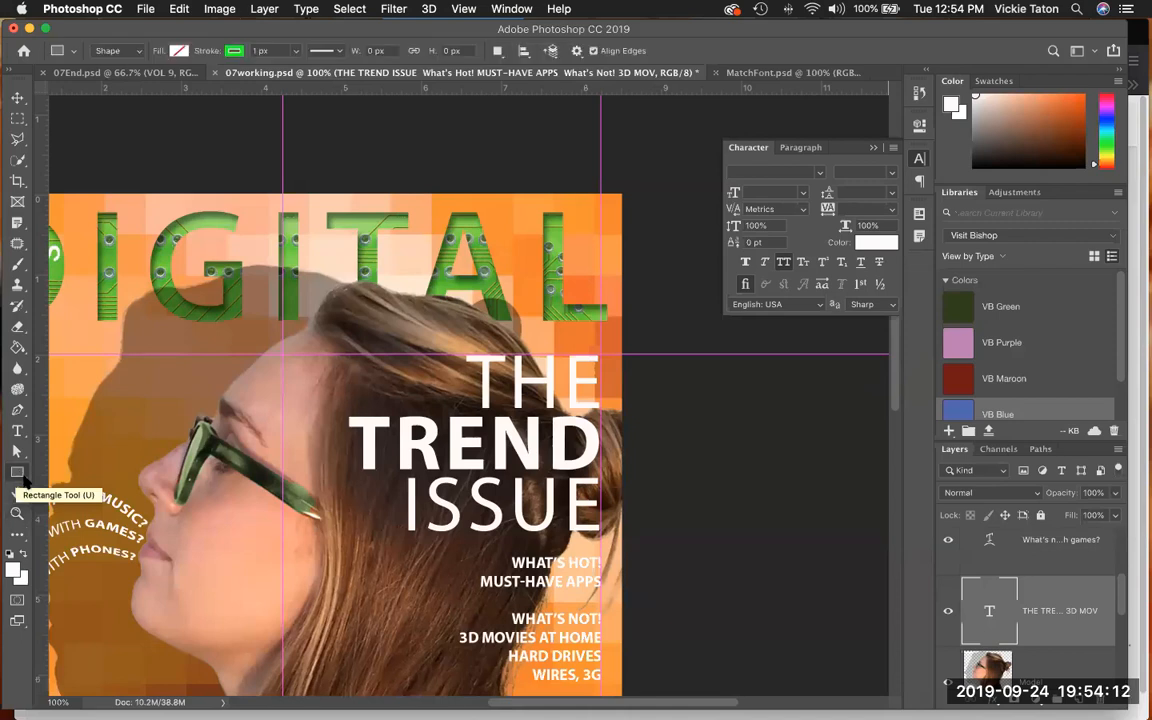
pyautogui.rightClick(24, 479)
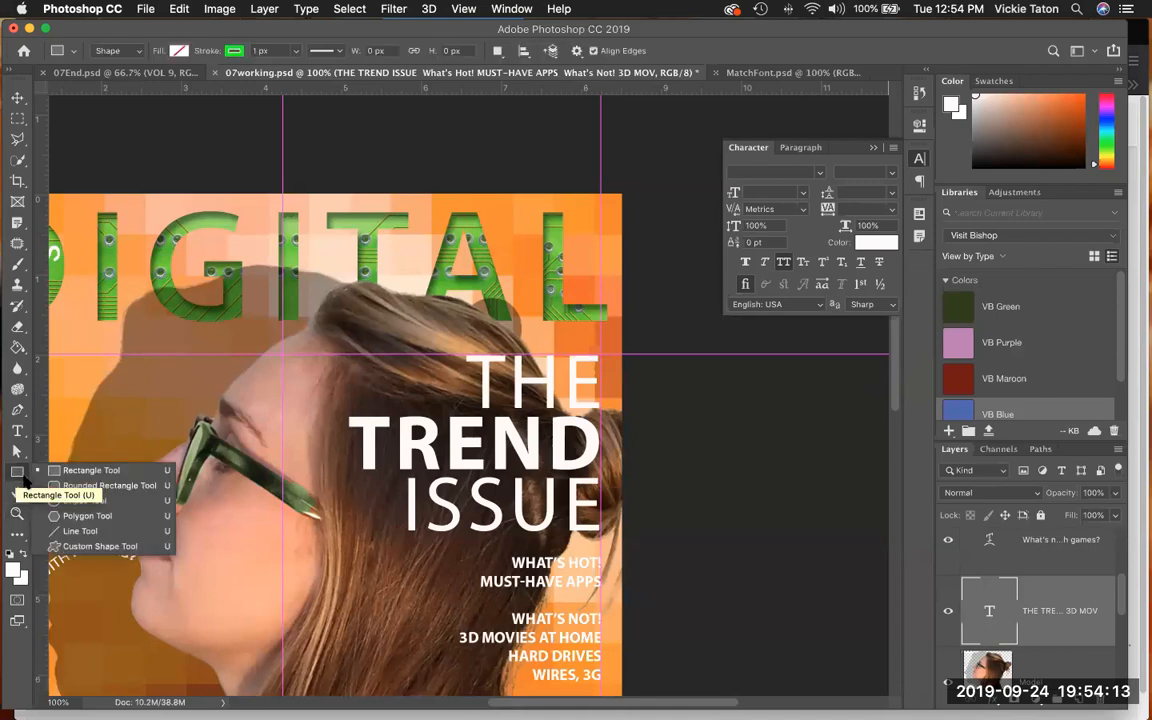
pyautogui.click(123, 486)
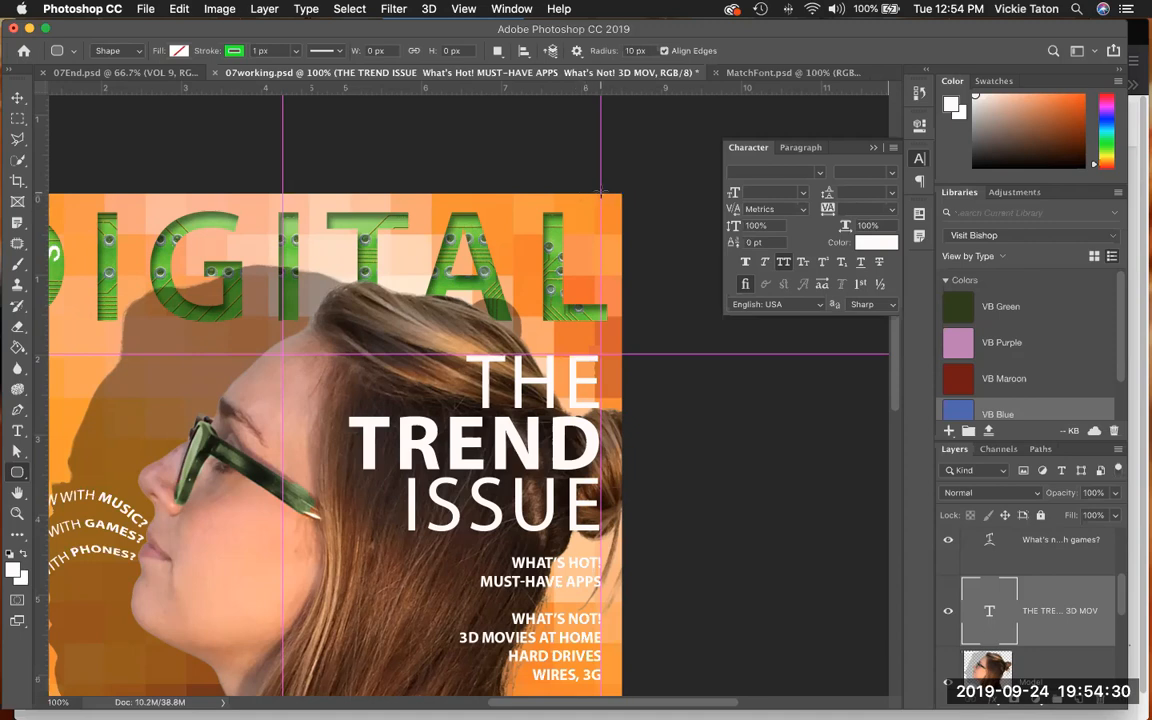
pyautogui.moveTo(600, 194); pyautogui.dragTo(576, 286)
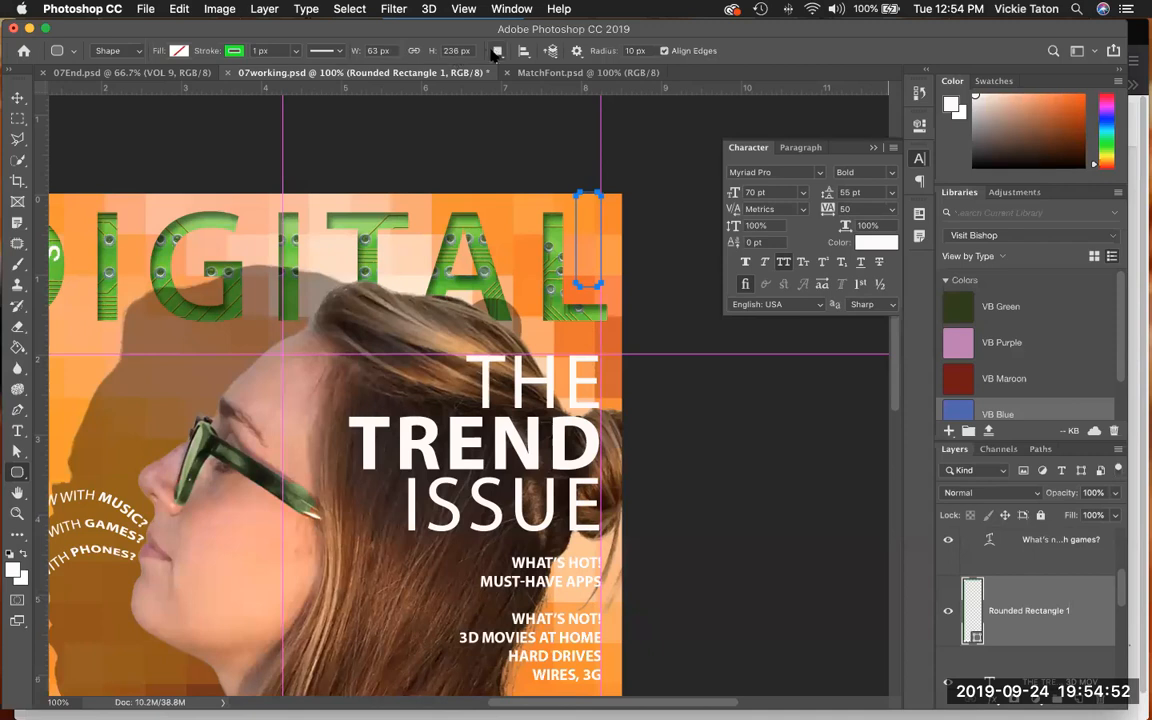
pyautogui.doubleClick(372, 51)
pyautogui.write('67')
# - Give the rounded rectangle a light peach-orange fill and remove its stroke
pyautogui.click(179, 51)
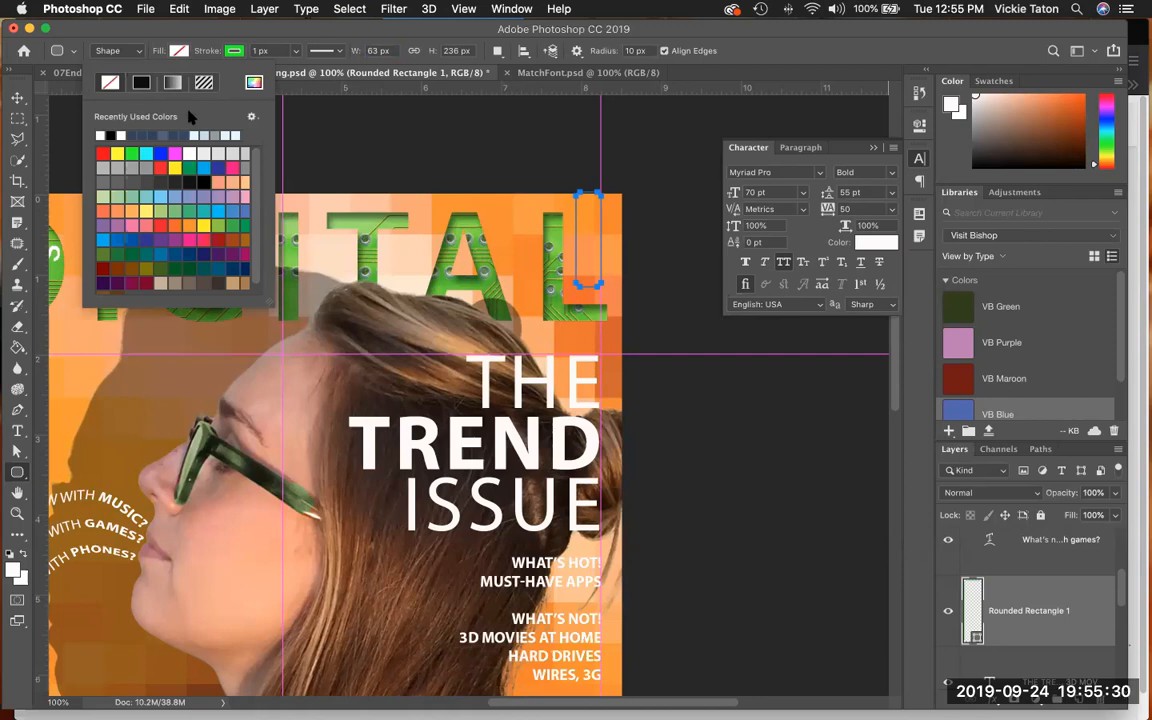
pyautogui.click(150, 203)
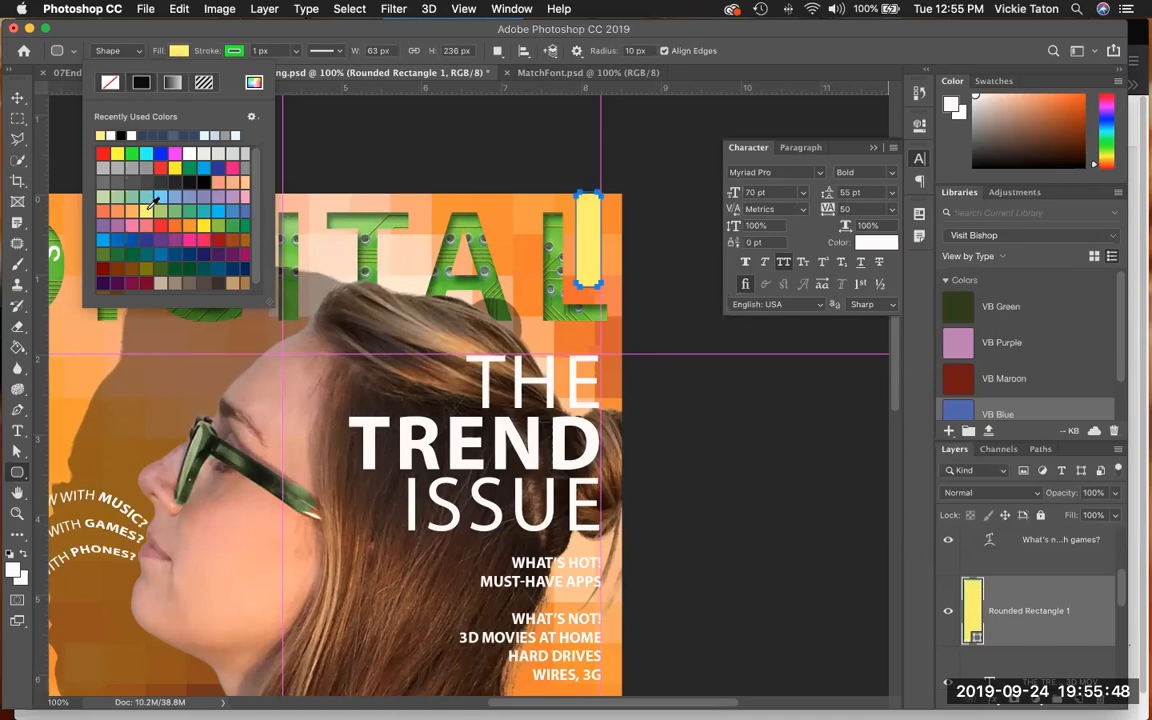
pyautogui.click(244, 177)
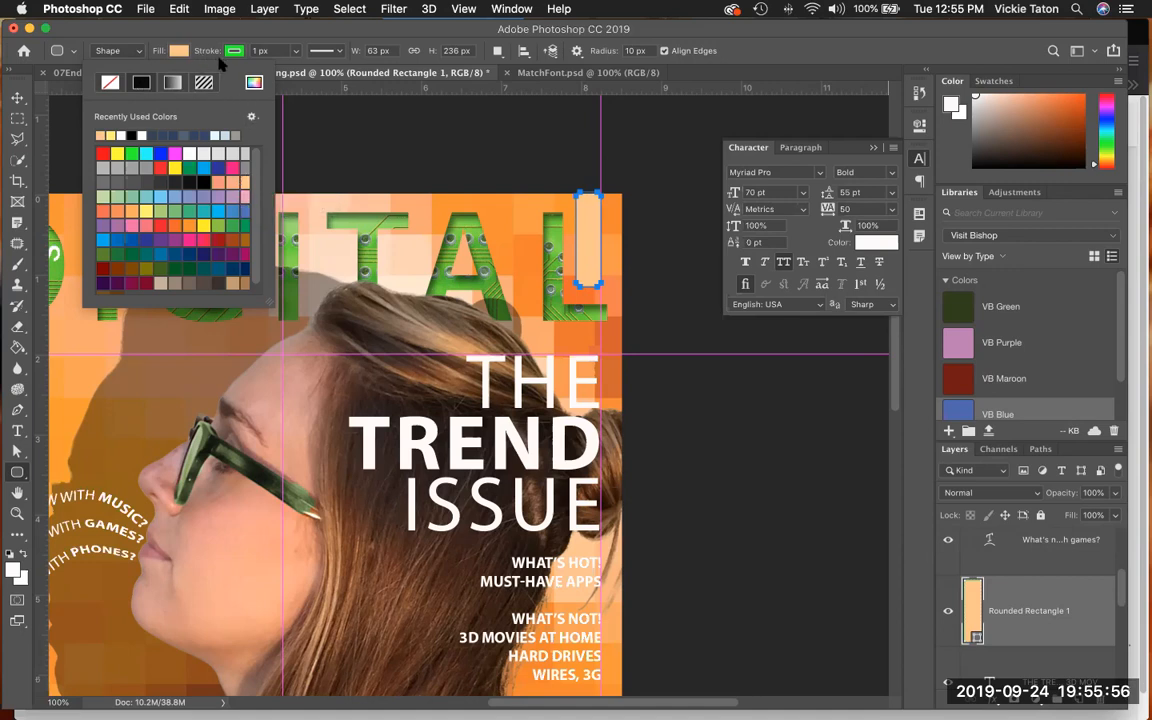
pyautogui.click(232, 50)
pyautogui.click(165, 83)
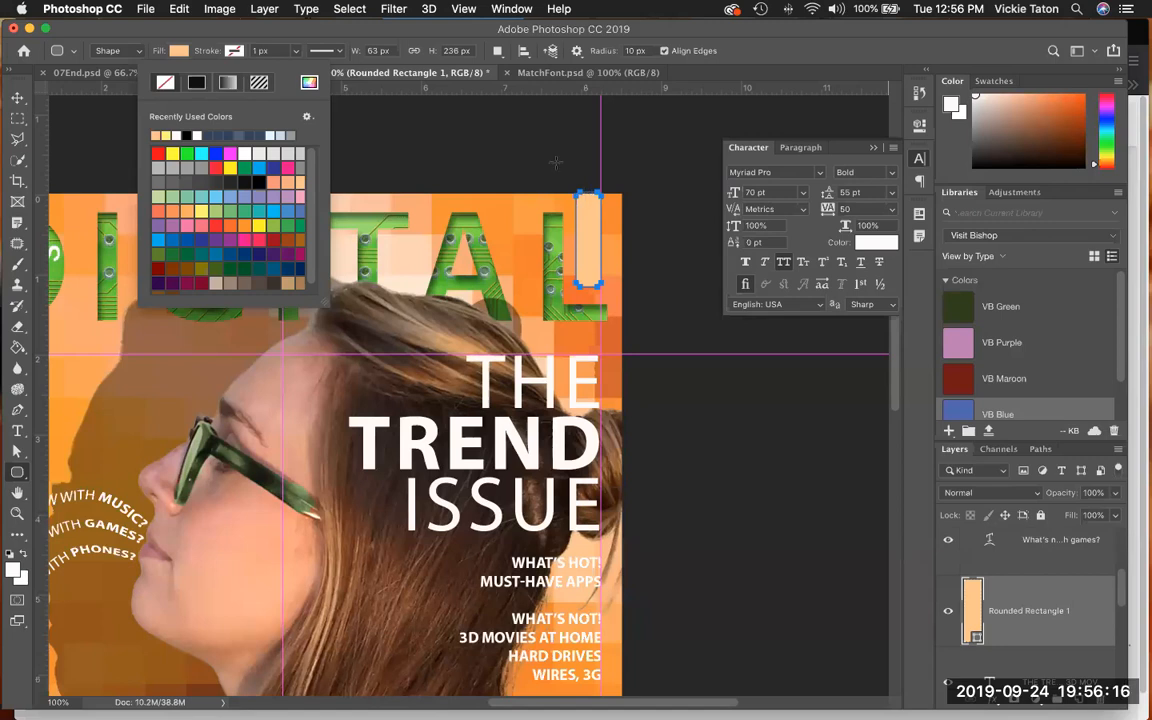
# - Unlink the rounded rectangle's corner radii, then set the bottom-left corner to 16 px and the other three to 0 px
pyautogui.click(508, 9)
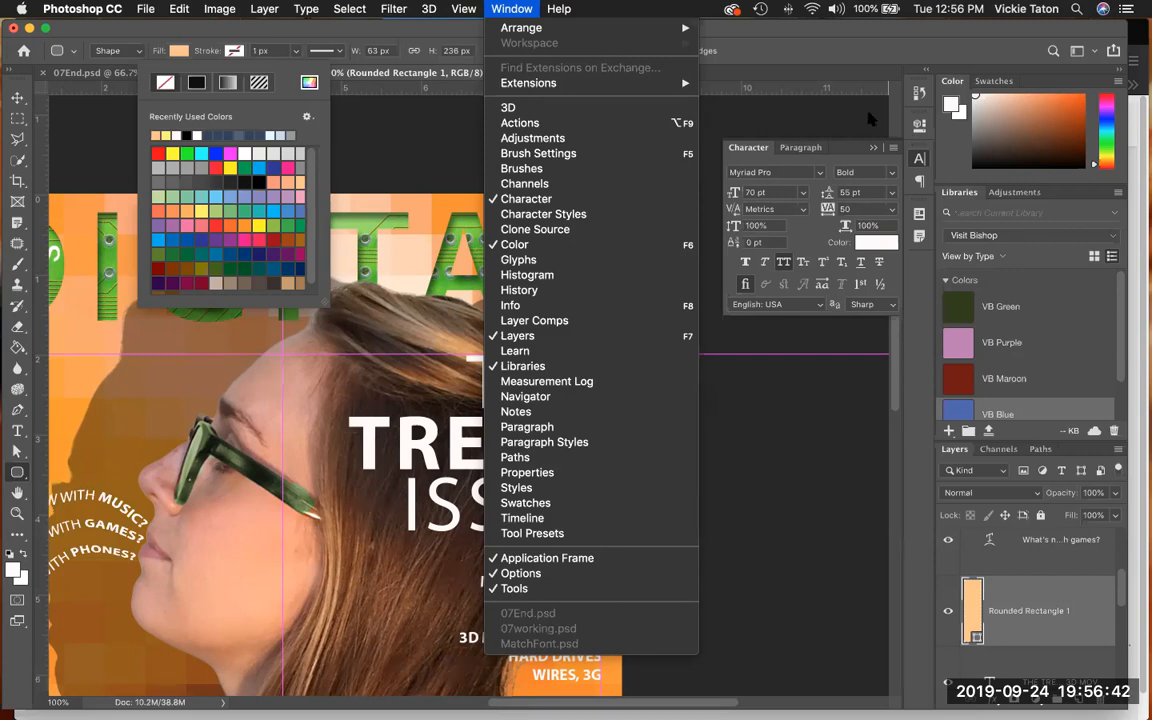
pyautogui.click(895, 118)
pyautogui.click(919, 125)
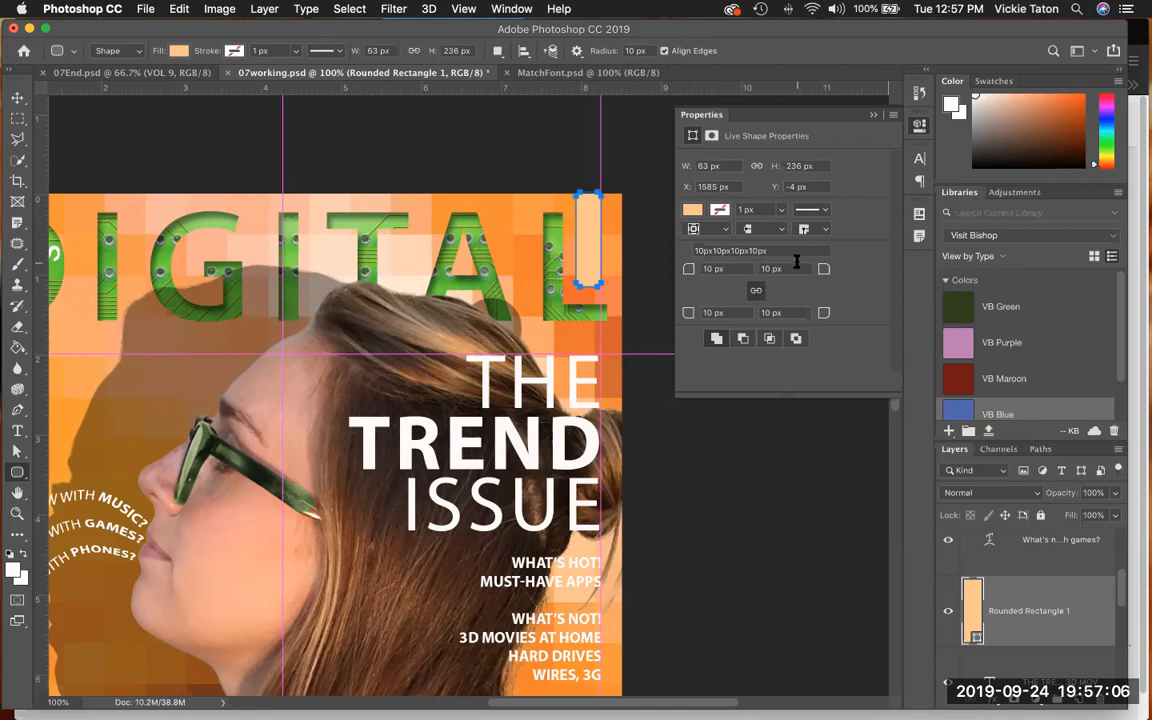
pyautogui.click(756, 291)
pyautogui.click(711, 312)
pyautogui.moveTo(712, 312); pyautogui.dragTo(705, 313)
pyautogui.write('16')
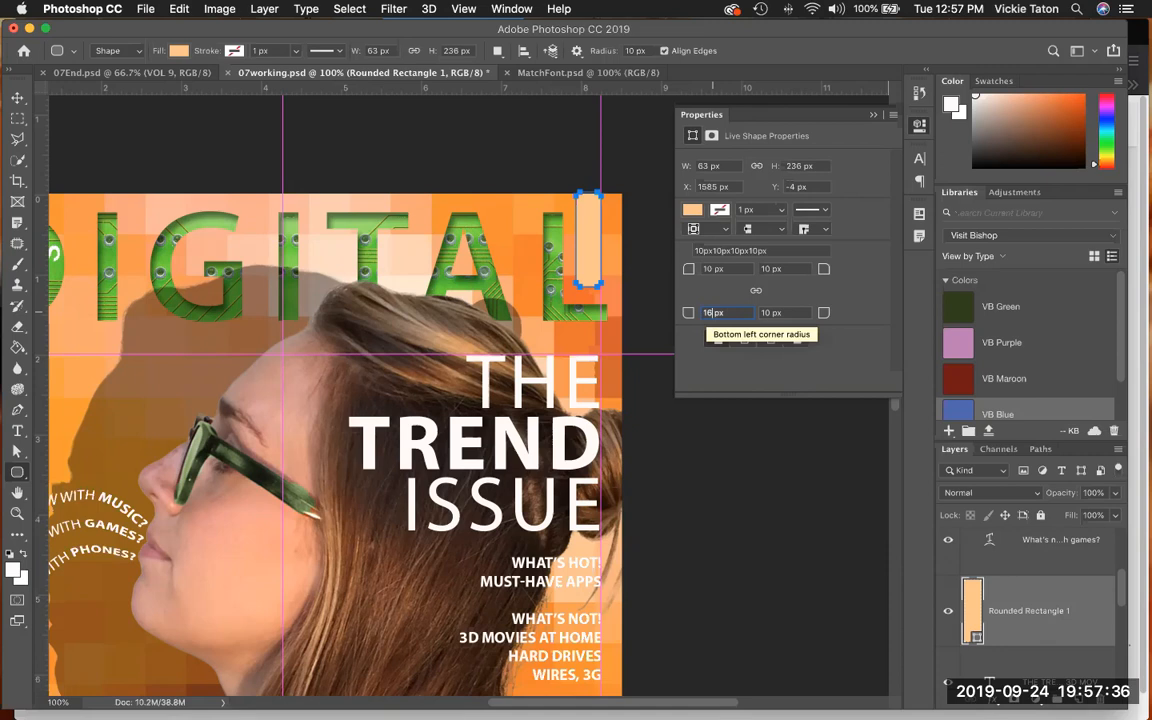
pyautogui.press('Tab')
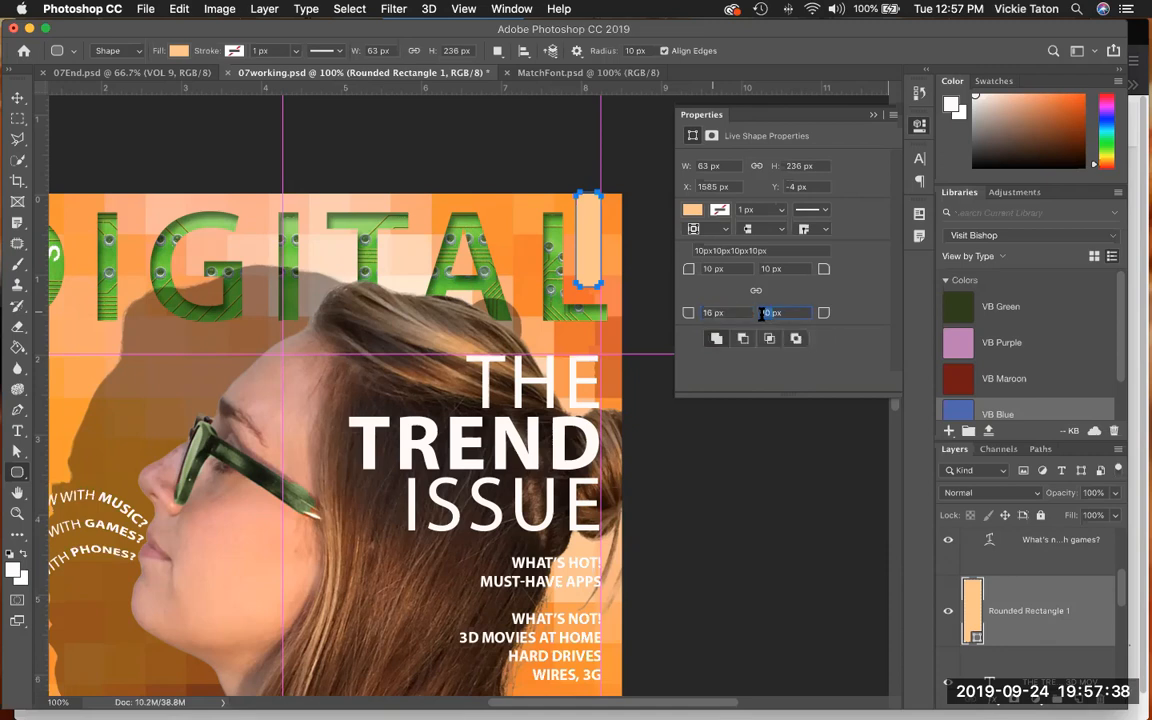
pyautogui.write('0')
pyautogui.click(757, 269)
pyautogui.write('0')
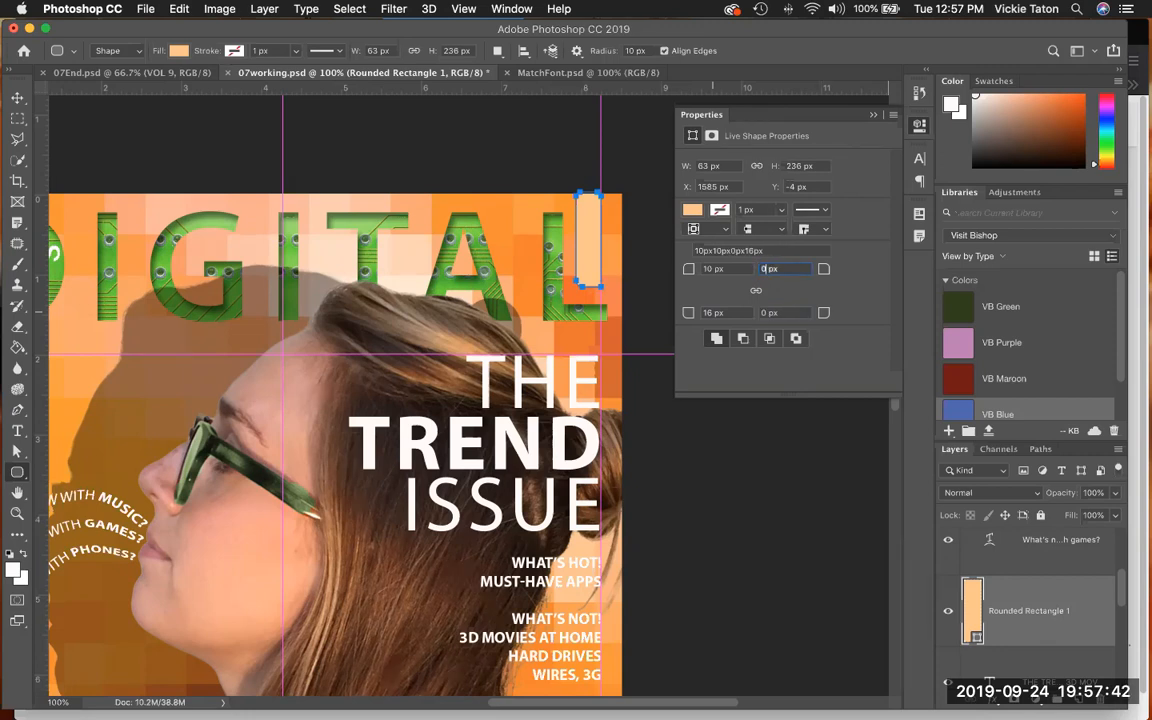
pyautogui.click(708, 269)
pyautogui.write('0')
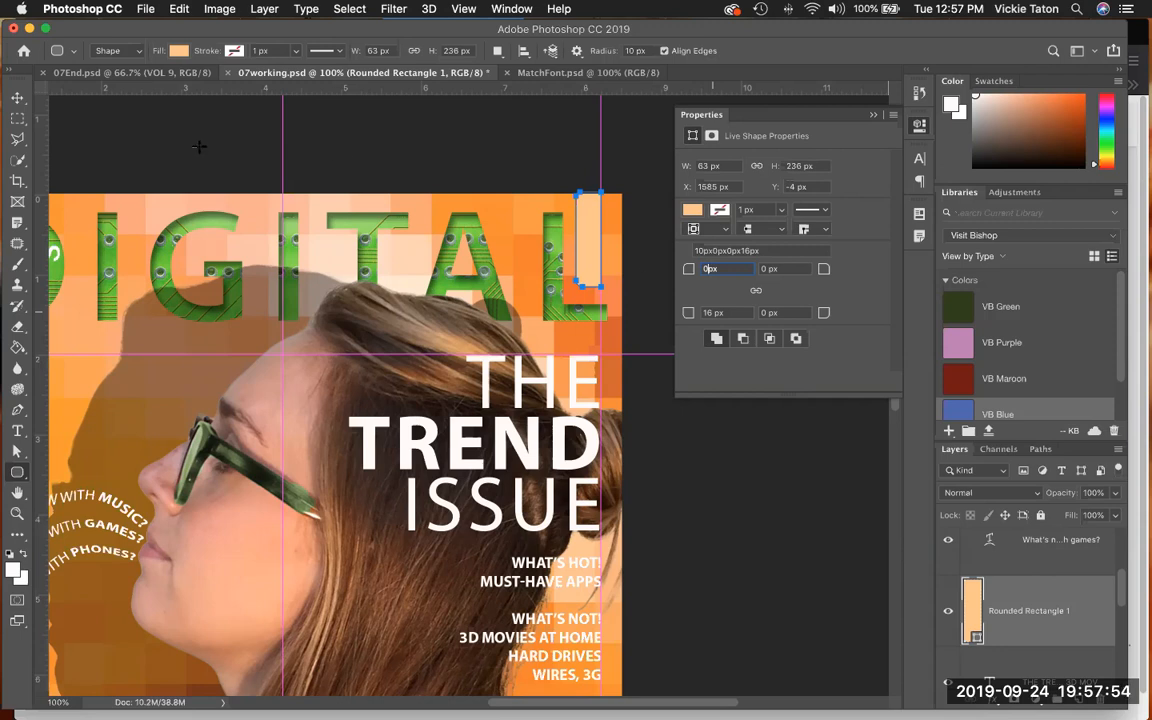
# - Nudge the peach rectangle down to a Y position of -3 px and deselect the layers
pyautogui.click(17, 97)
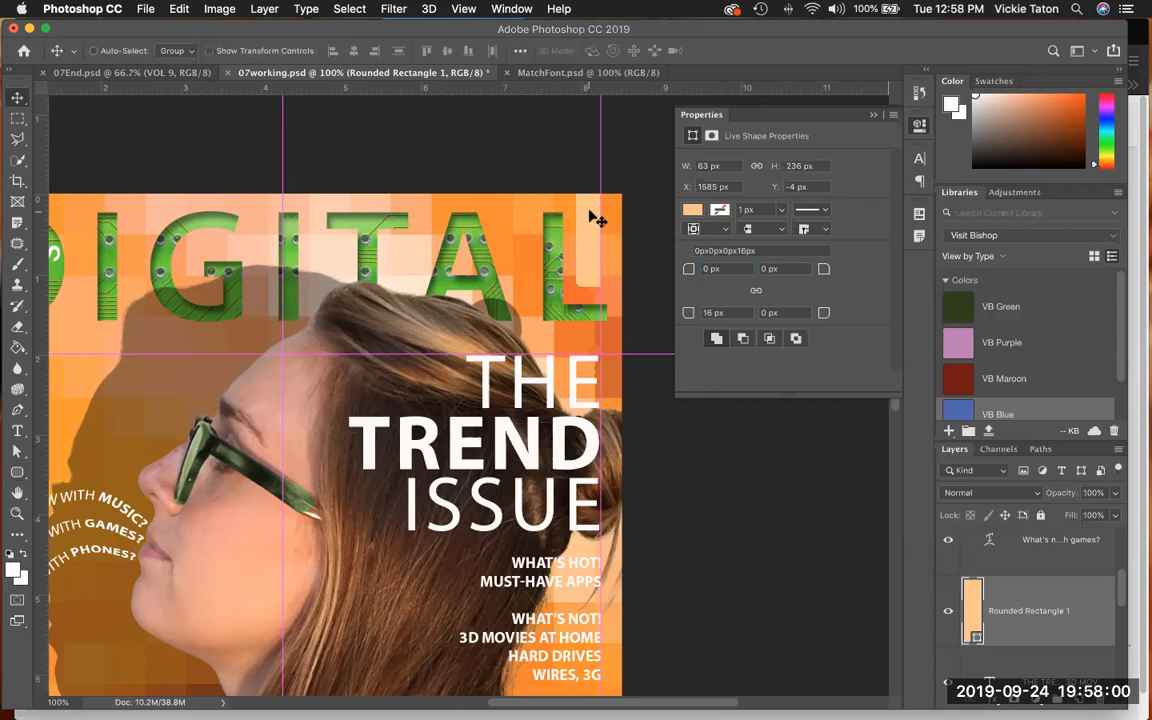
pyautogui.moveTo(590, 225); pyautogui.dragTo(586, 232)
pyautogui.click(349, 9)
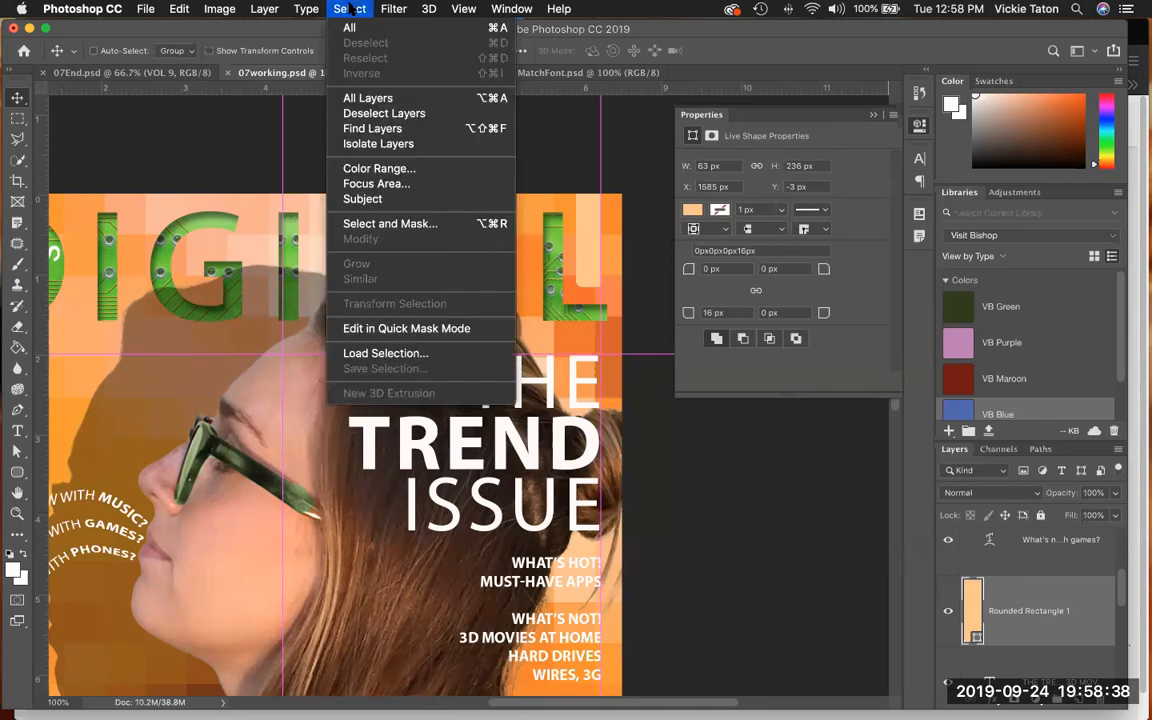
pyautogui.click(362, 113)
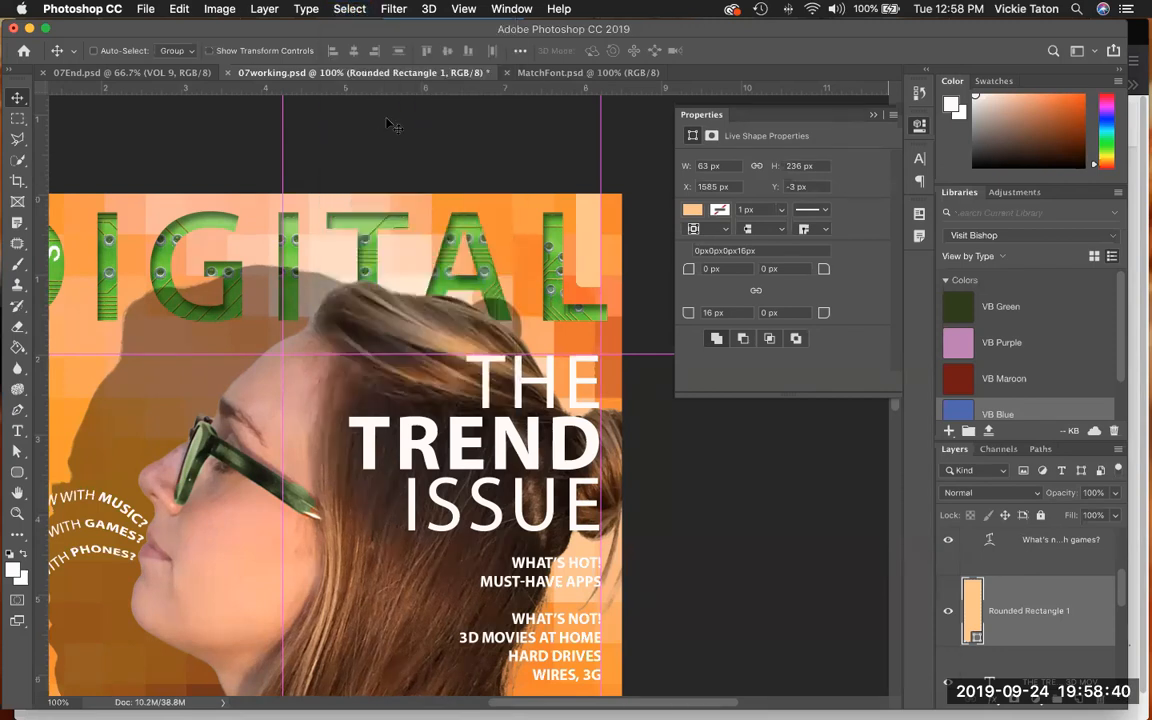
# - Add vertical type reading "VOL 9" on the peach tab over the L of DIGITAL
pyautogui.click(947, 539)
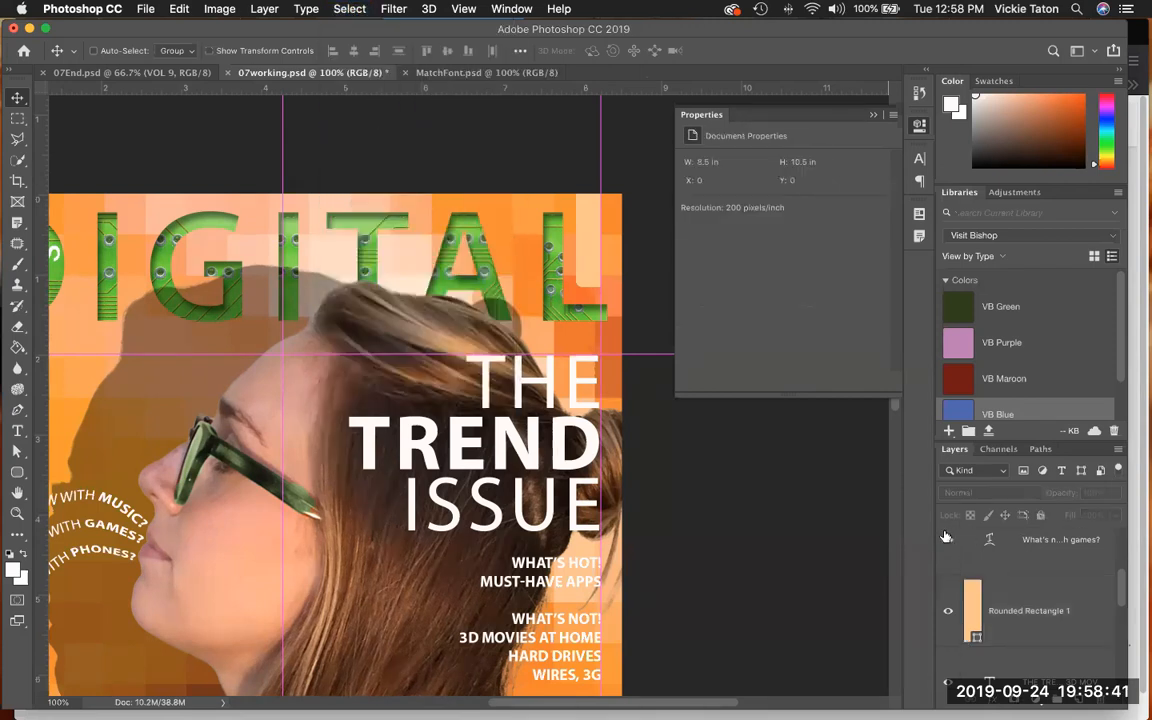
pyautogui.click(19, 431)
pyautogui.rightClick(25, 433)
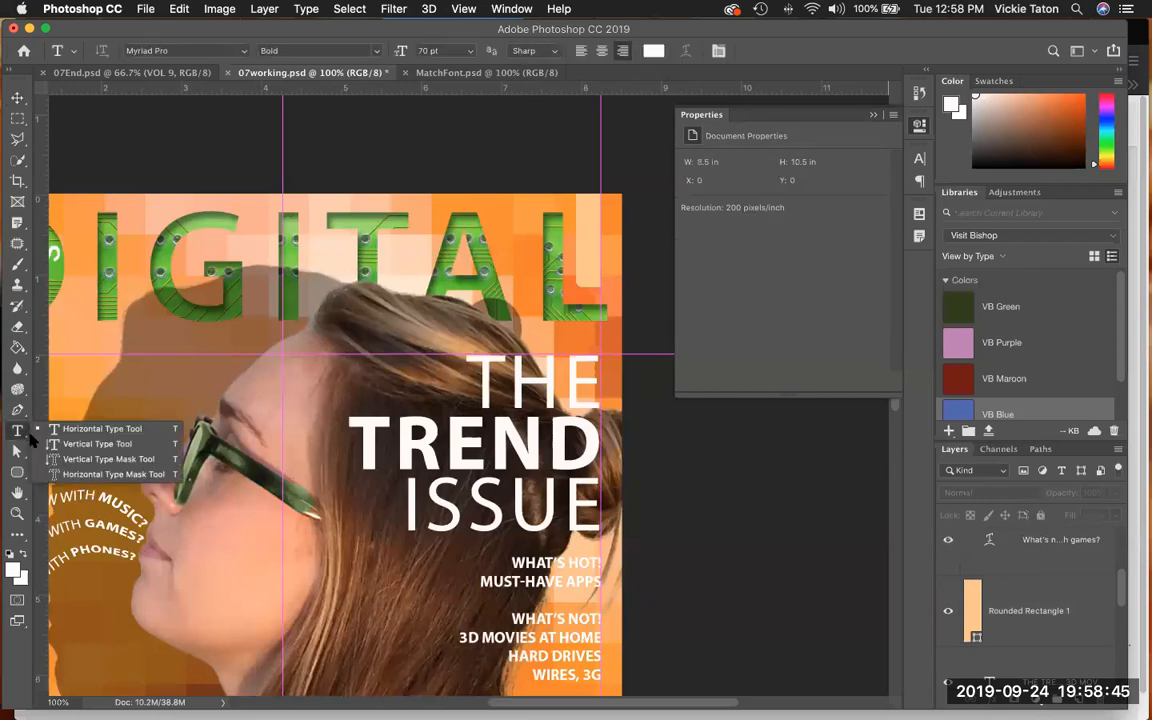
pyautogui.click(95, 444)
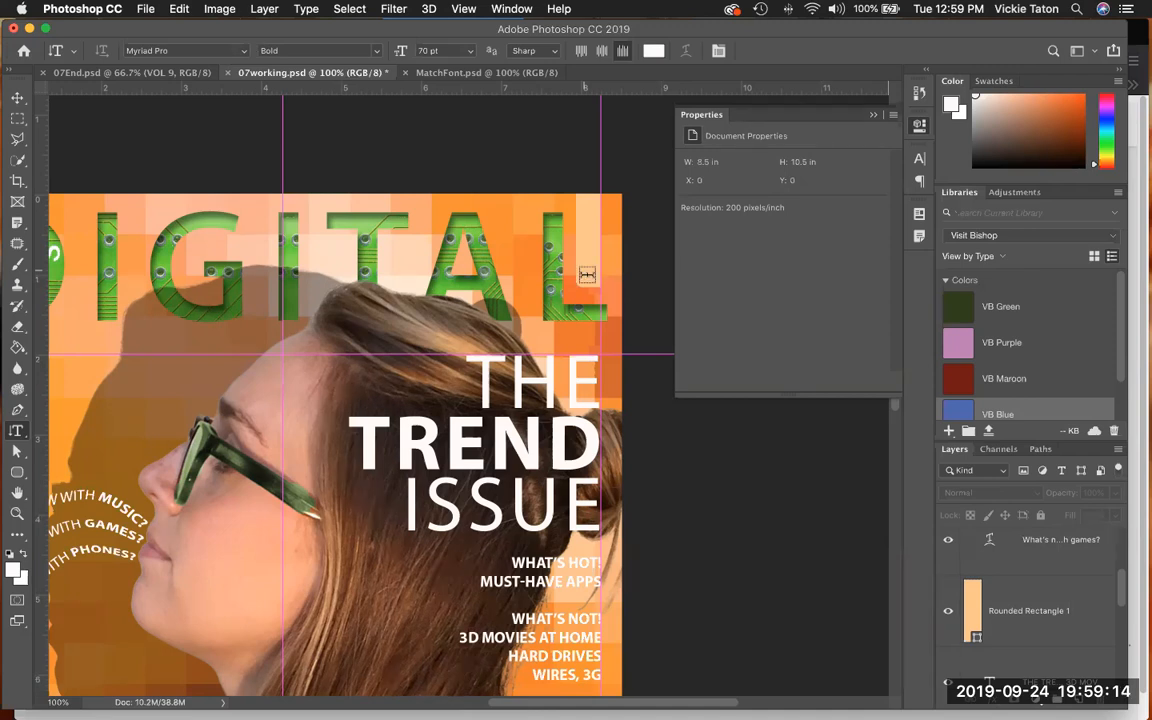
pyautogui.click(587, 274)
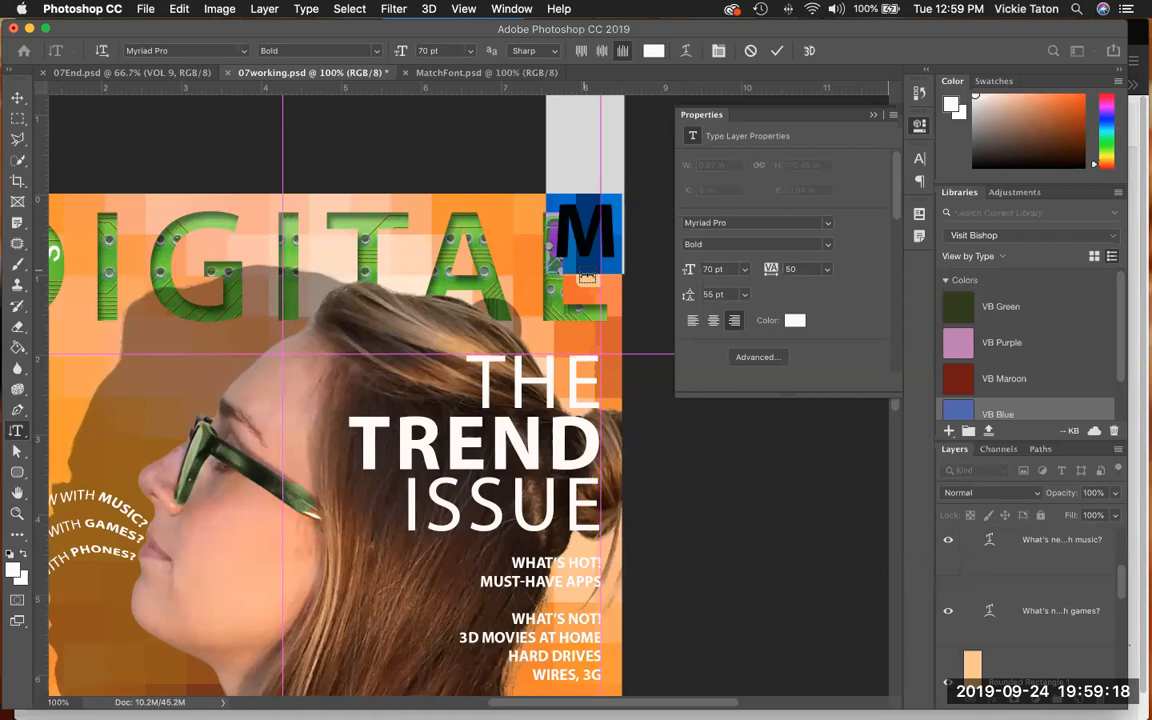
pyautogui.write('VOL 9')
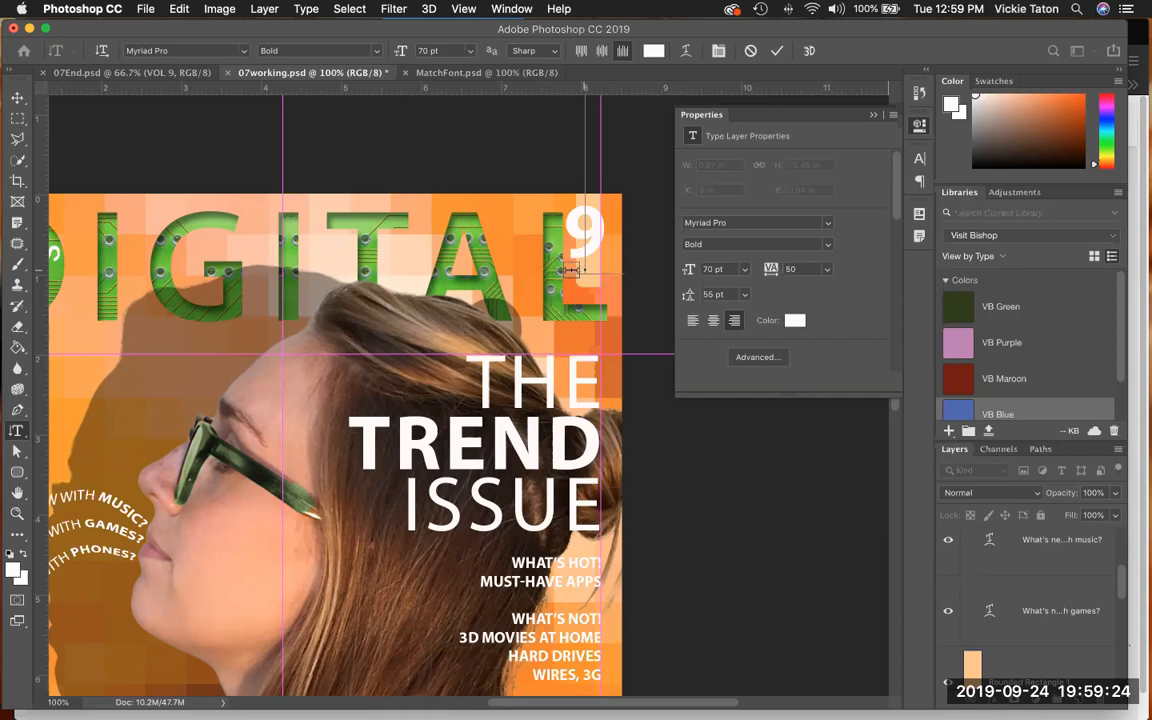
# - Format all of the vertical VOL 9 text as Myriad Pro Condensed at 15 pt with tracking of 10
pyautogui.click(352, 9)
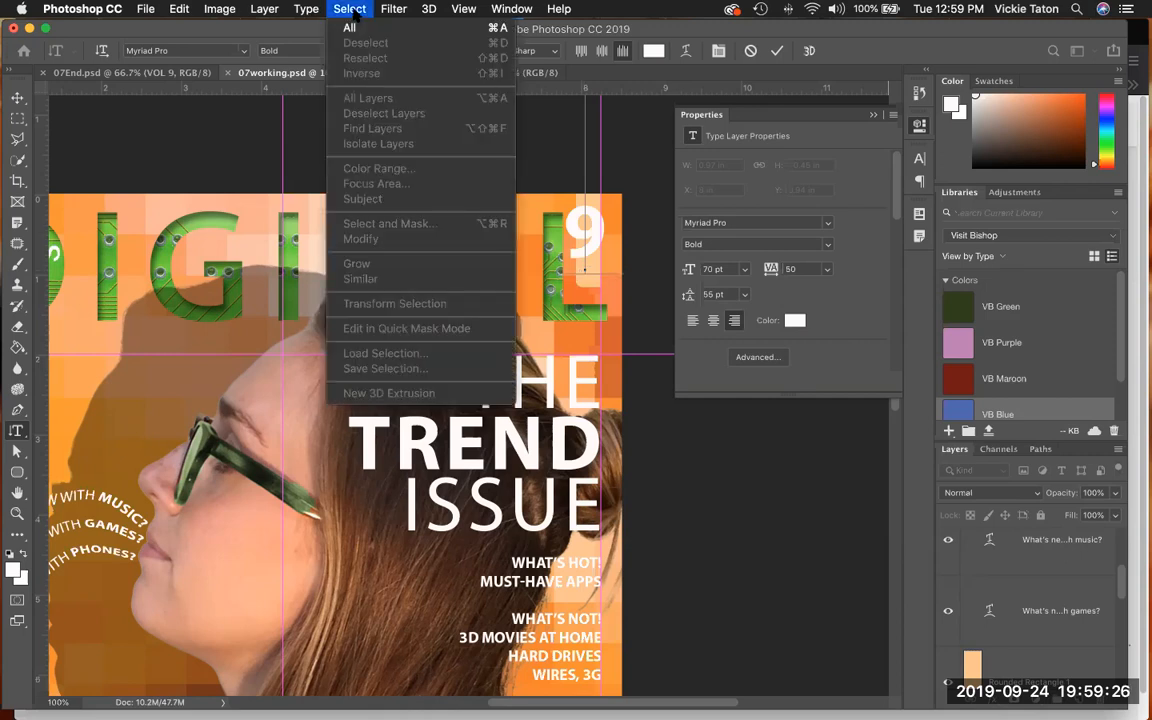
pyautogui.click(351, 28)
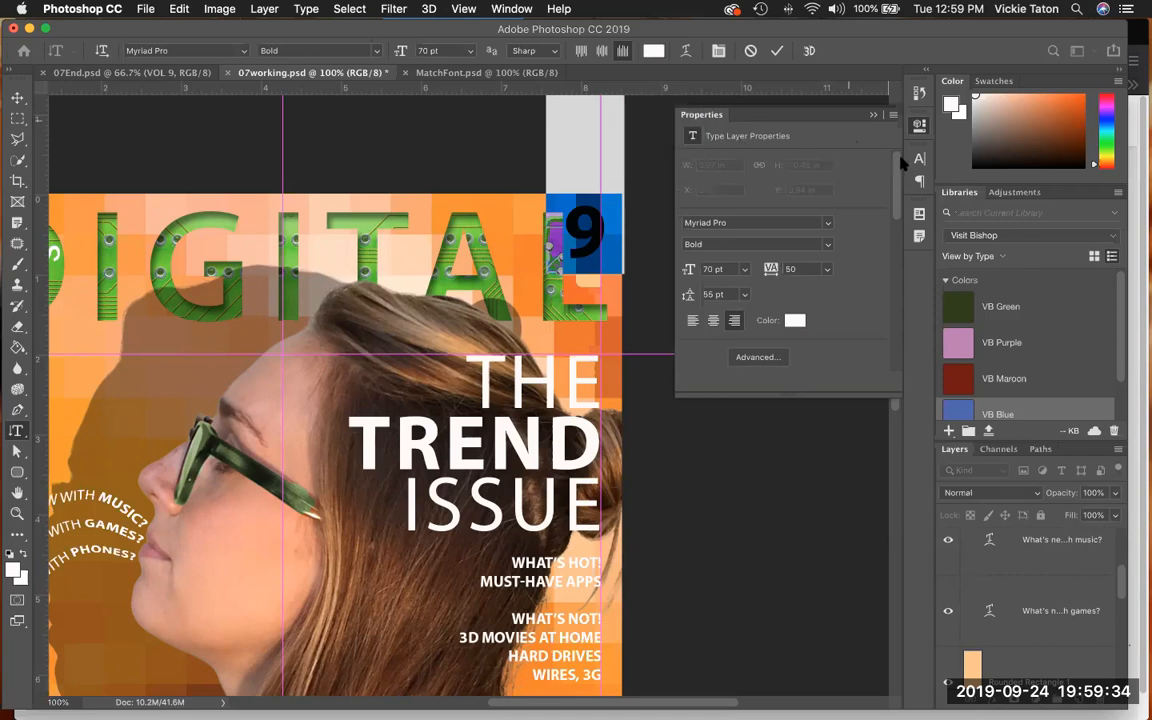
pyautogui.click(917, 181)
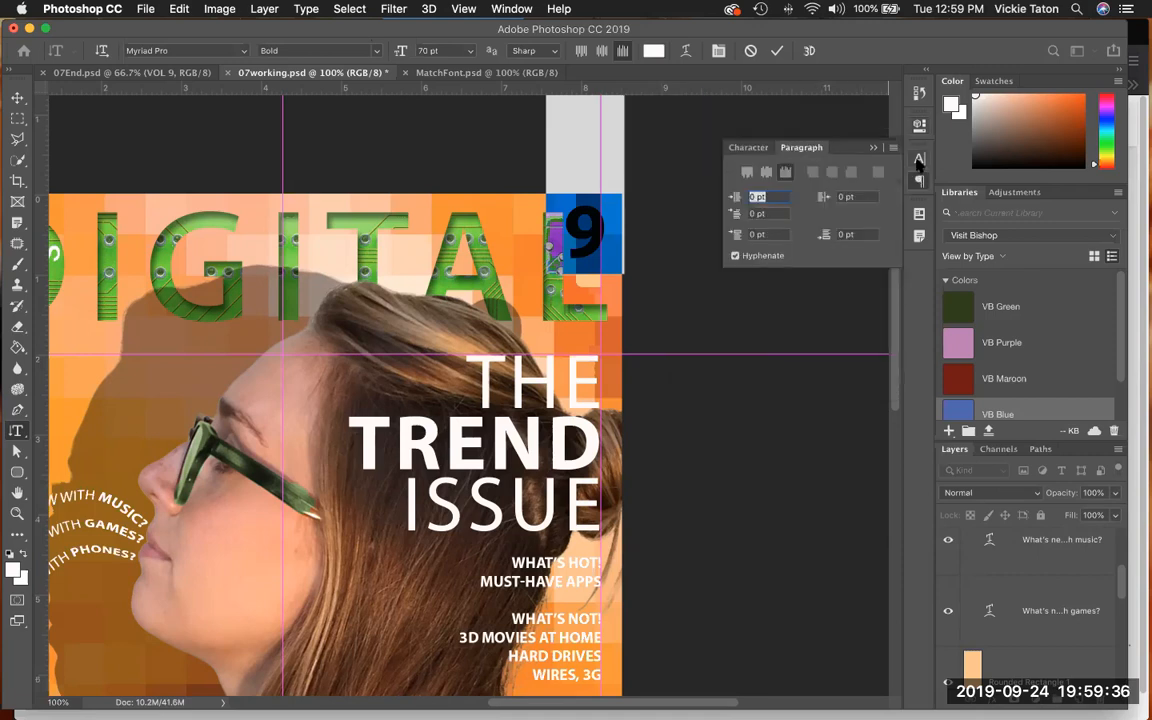
pyautogui.click(765, 148)
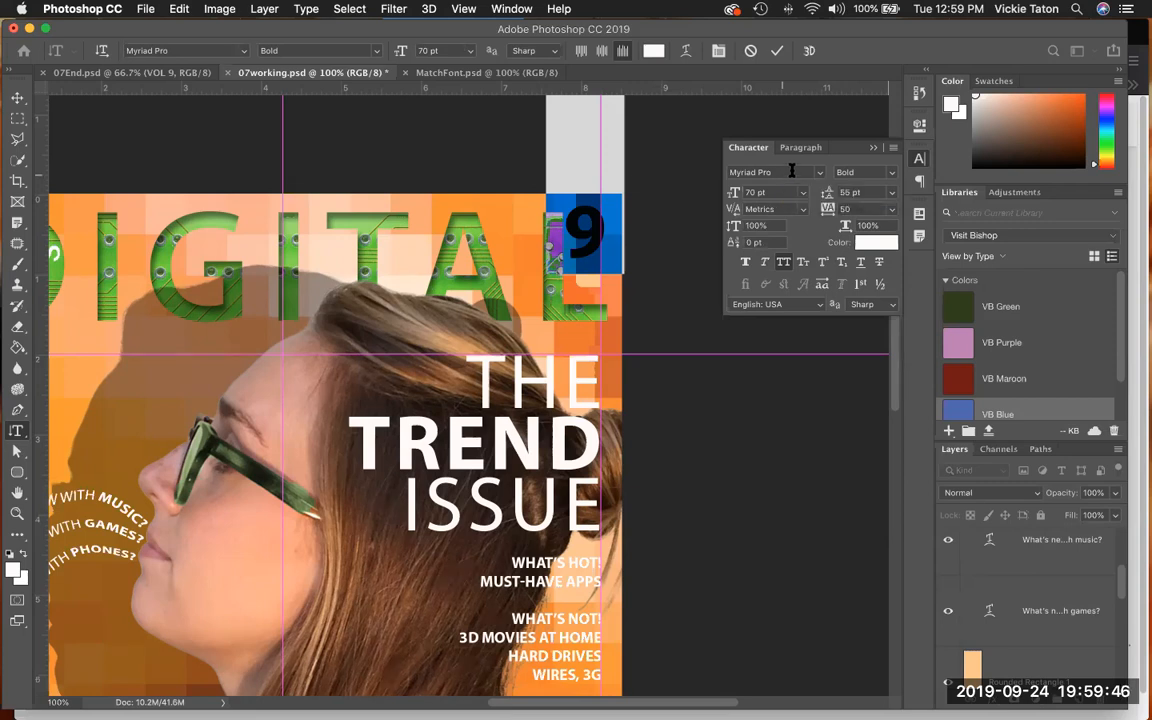
pyautogui.click(862, 172)
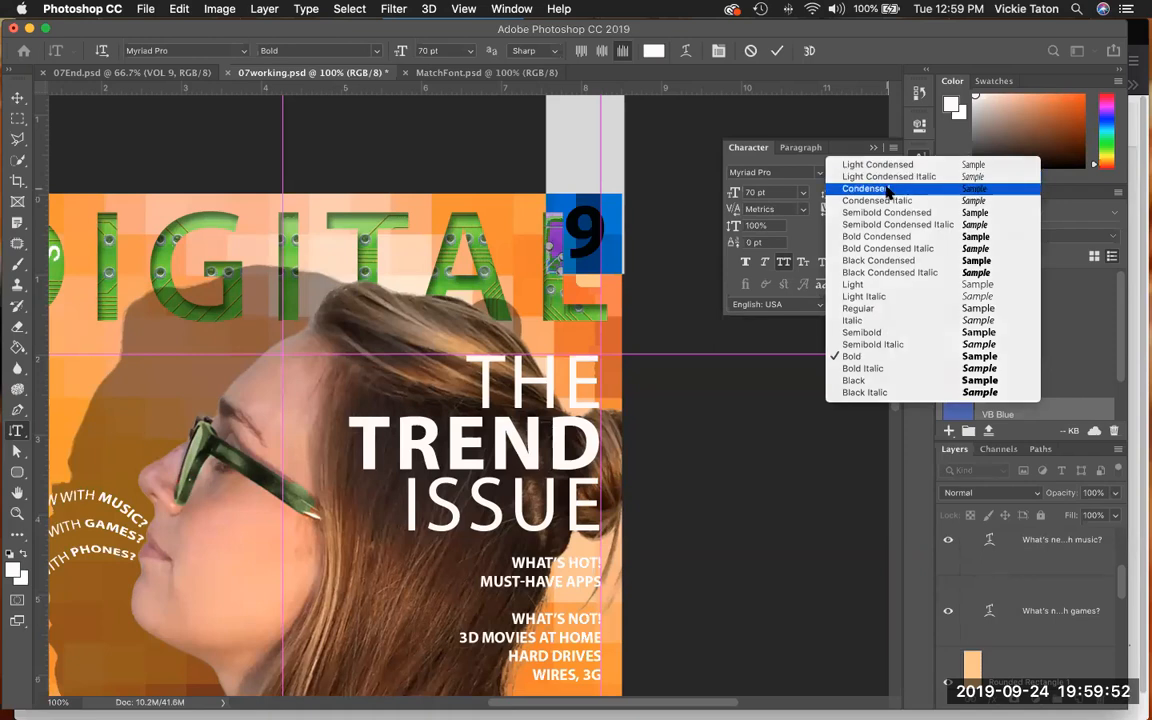
pyautogui.click(887, 190)
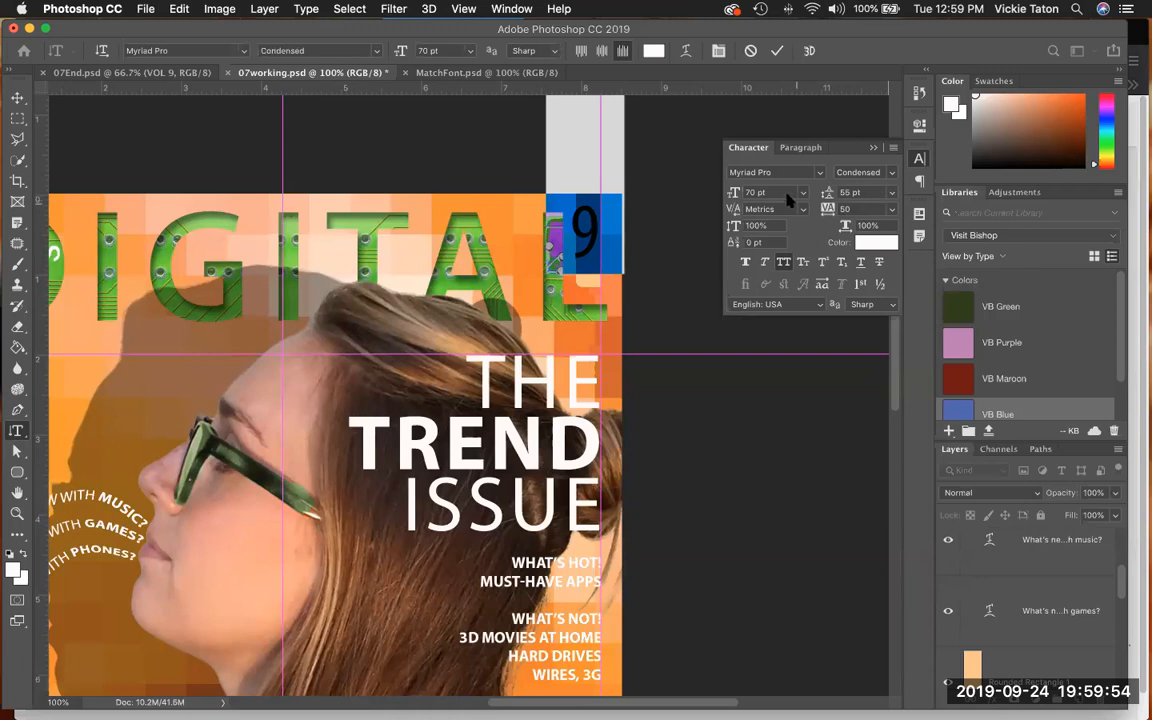
pyautogui.moveTo(757, 193); pyautogui.dragTo(748, 193)
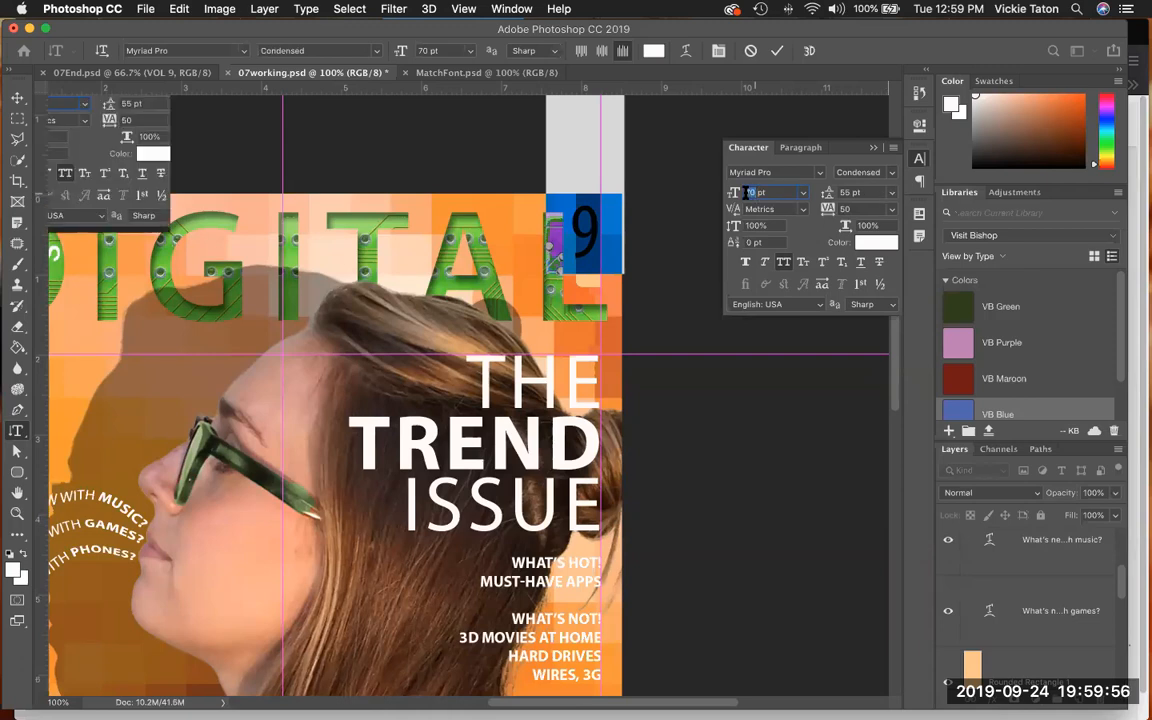
pyautogui.write('15')
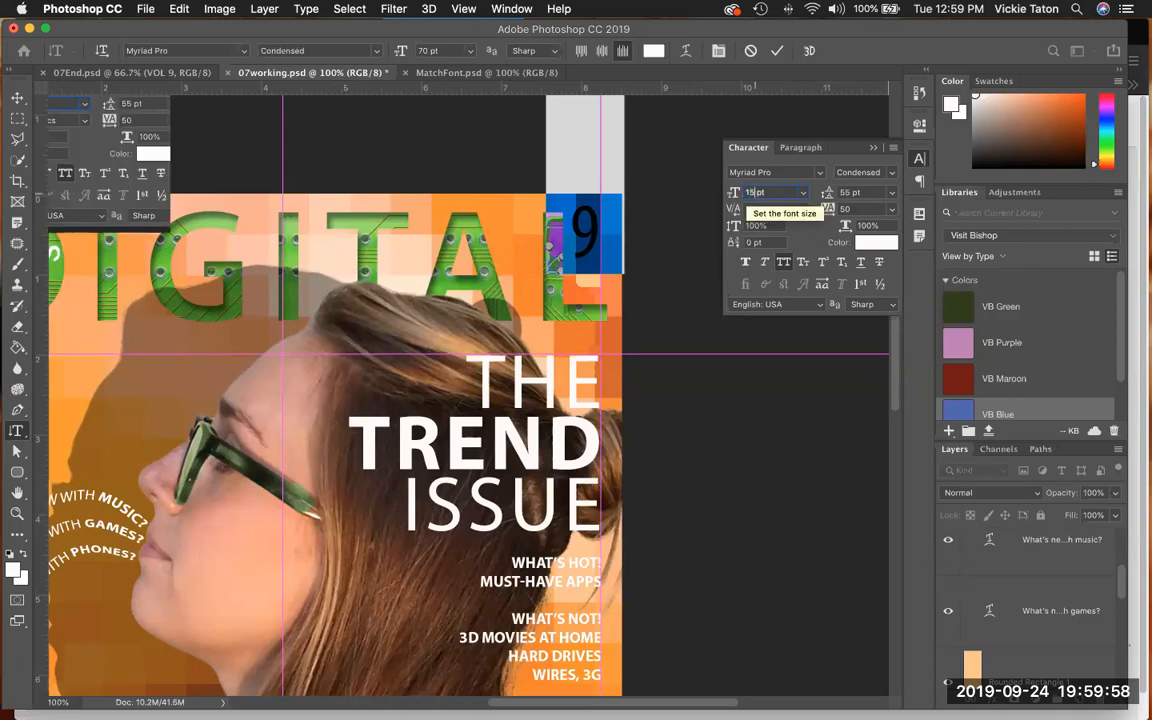
pyautogui.click(843, 209)
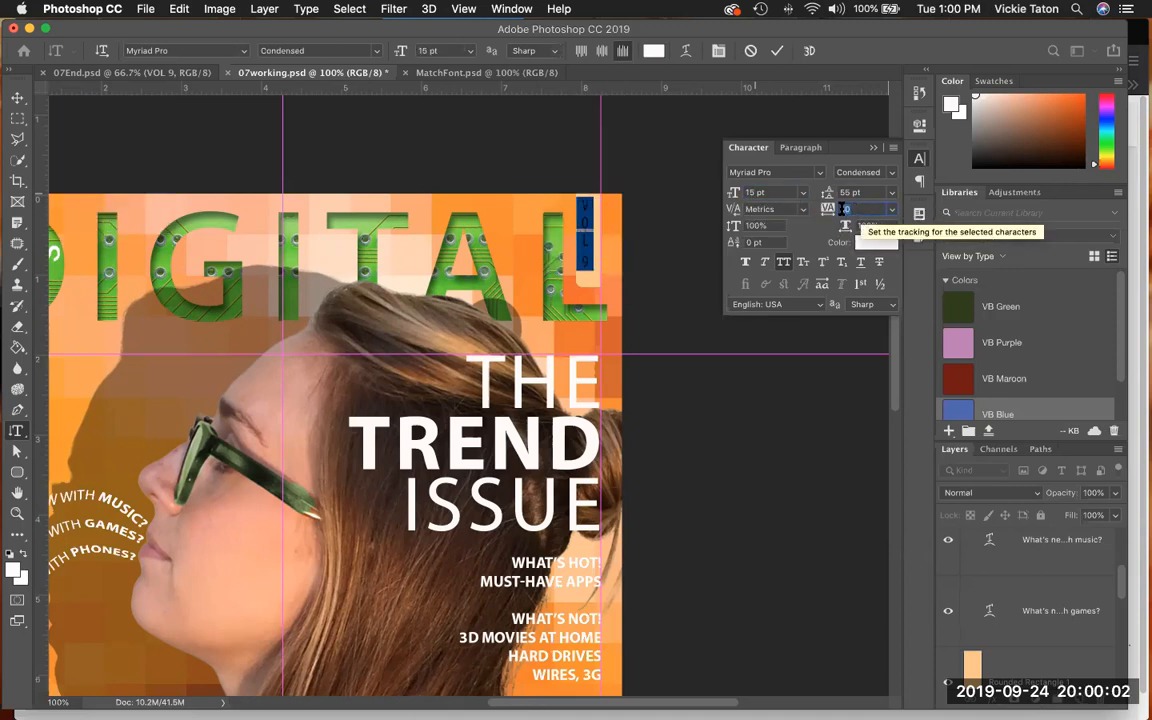
pyautogui.write('1')
# - Change the VOL 9 text color to near-black (#020307) and commit the type edit
pyautogui.click(870, 244)
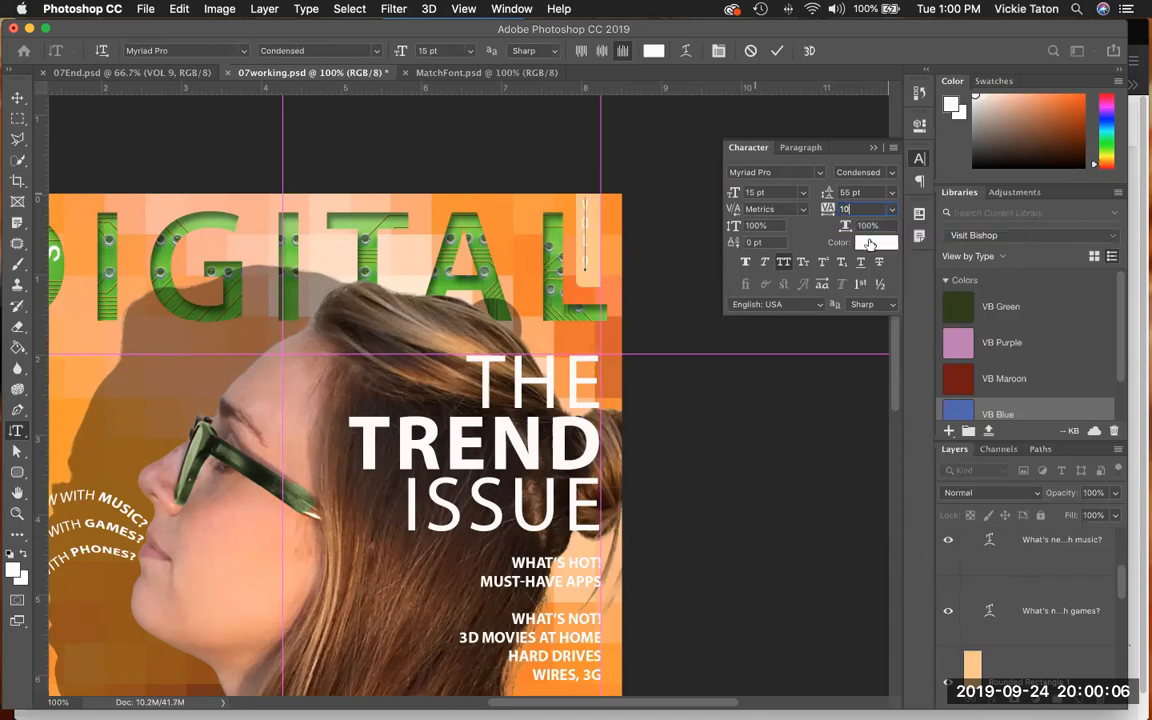
pyautogui.click(779, 324)
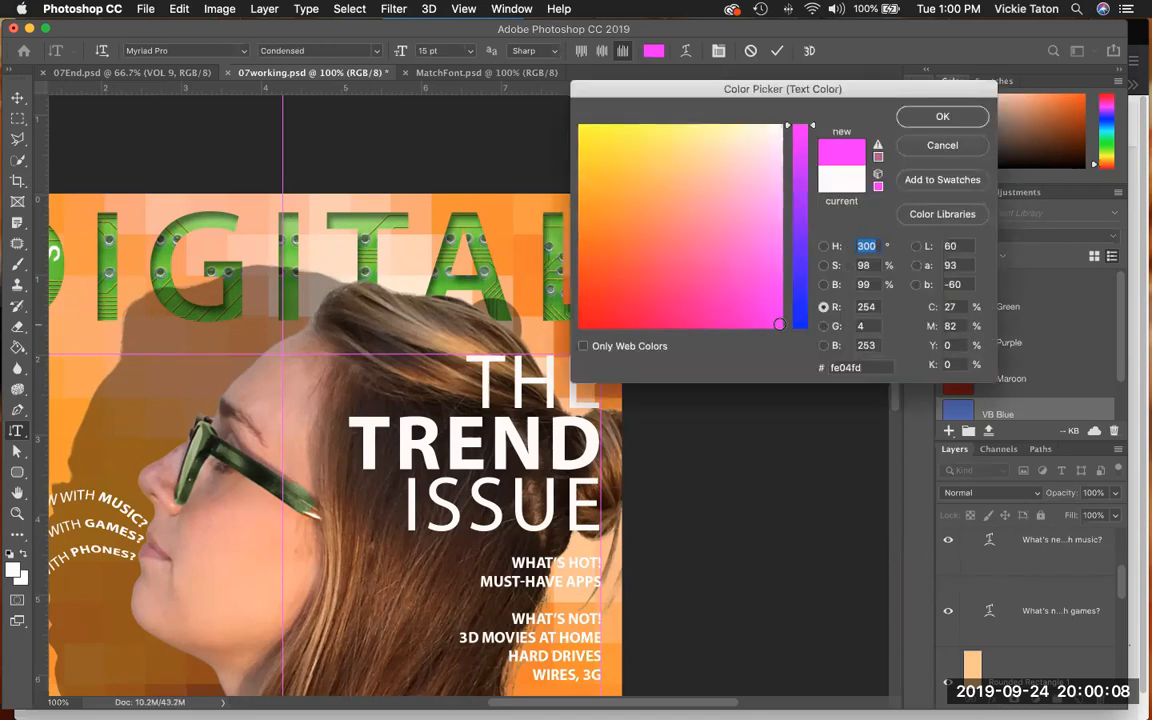
pyautogui.click(584, 325)
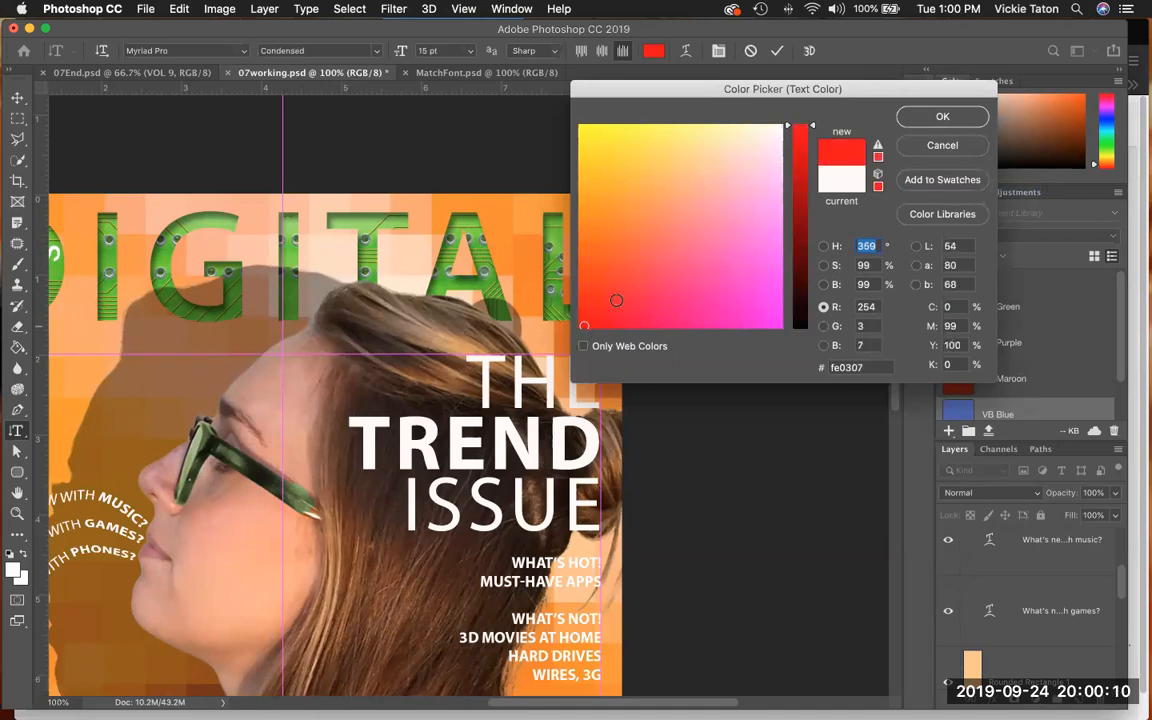
pyautogui.click(804, 328)
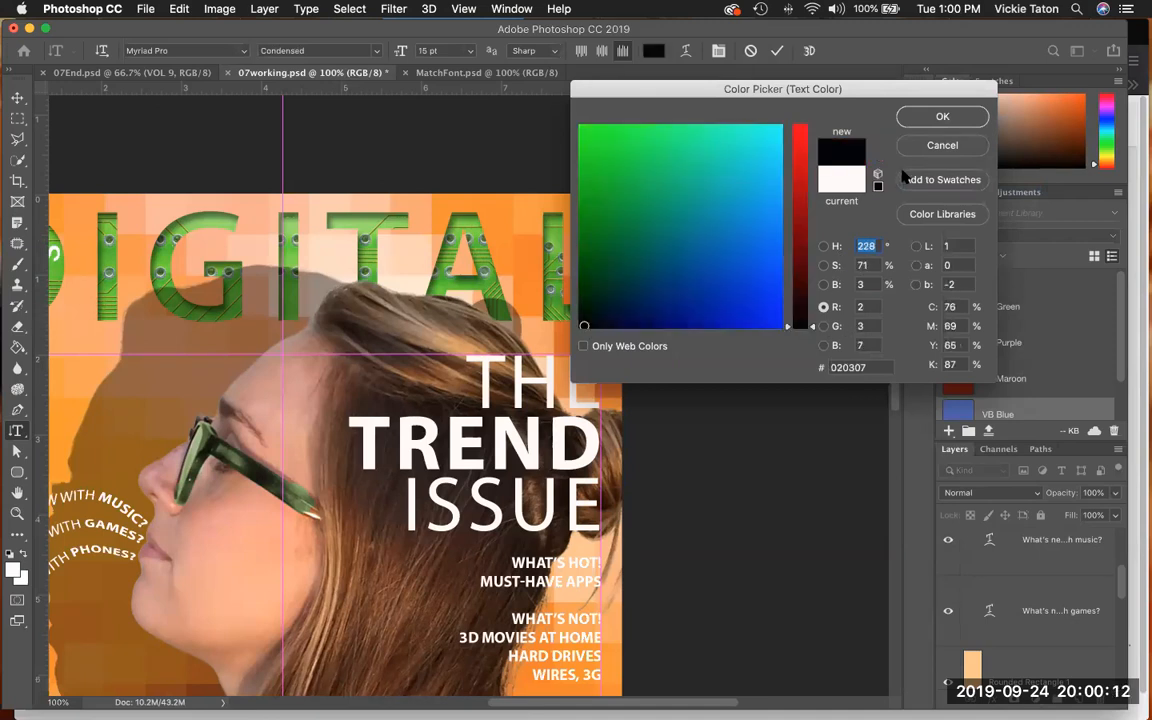
pyautogui.click(940, 118)
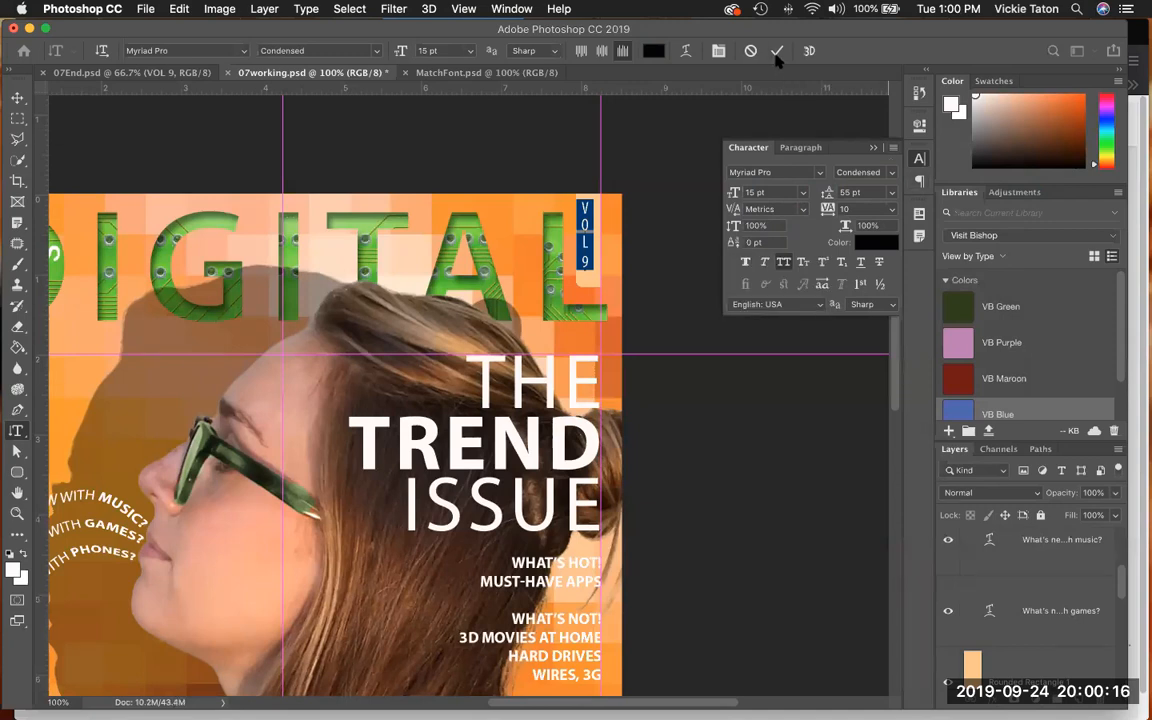
pyautogui.click(776, 51)
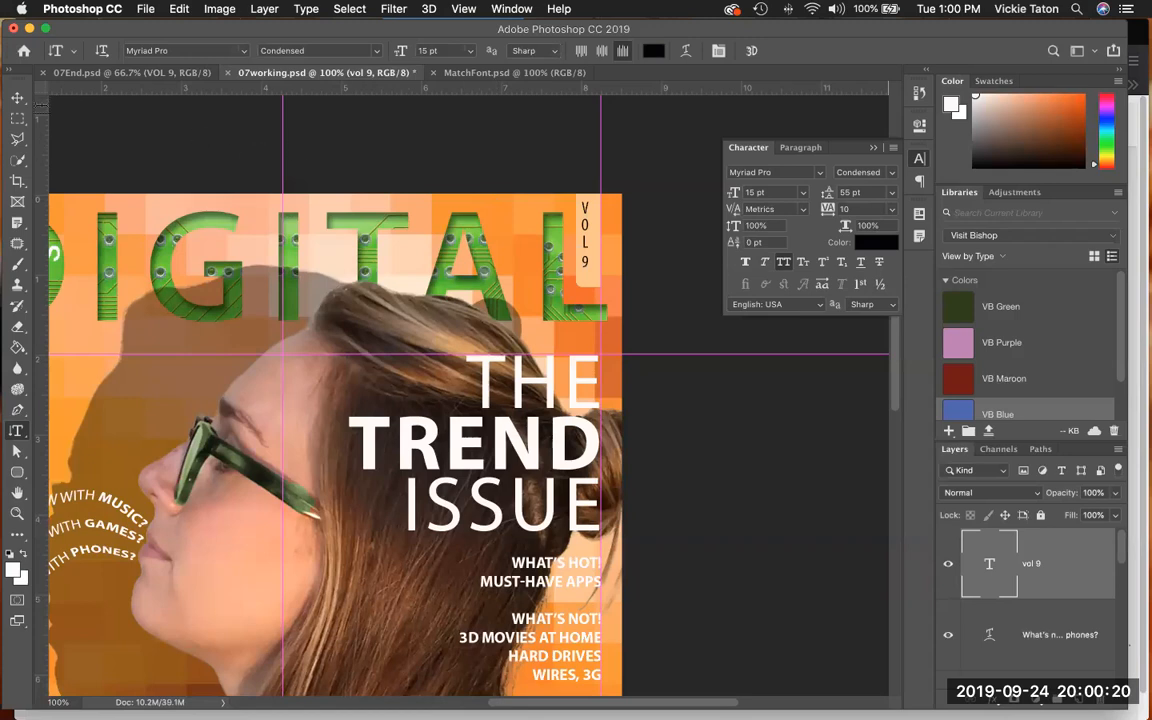
# - Move the VOL 9 text so it sits centered on the peach tab, and save the document
pyautogui.press('v')
pyautogui.moveTo(575, 251); pyautogui.dragTo(586, 255)
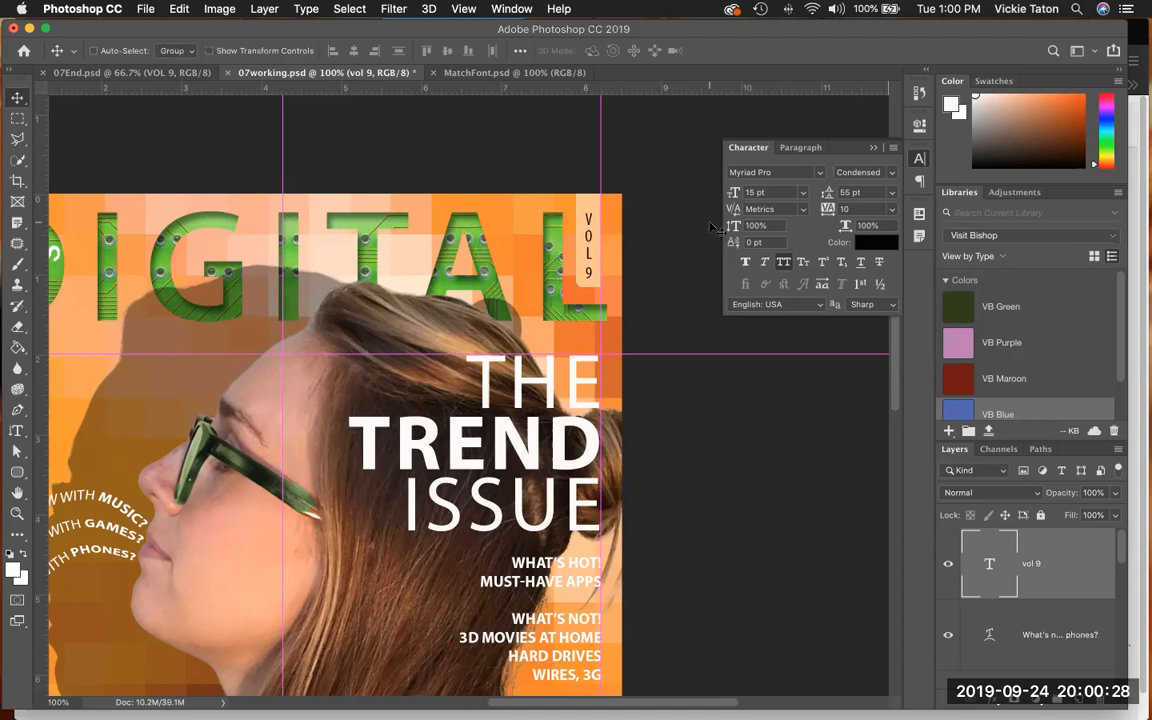
pyautogui.click(146, 9)
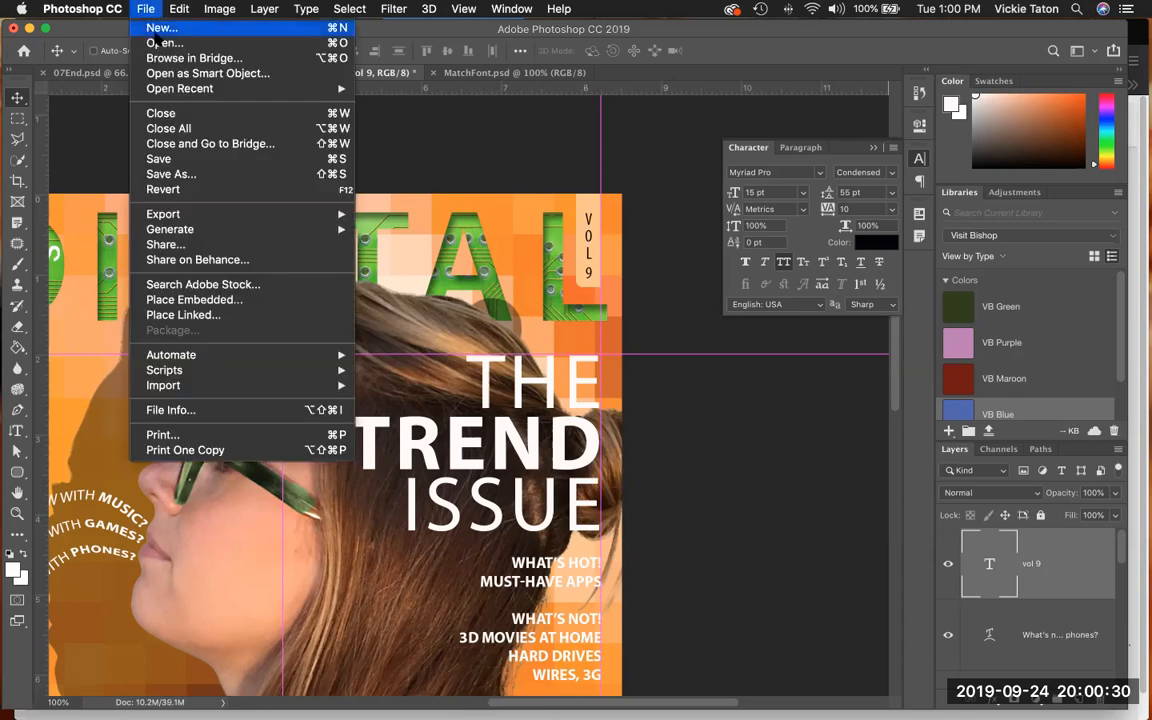
pyautogui.click(158, 165)
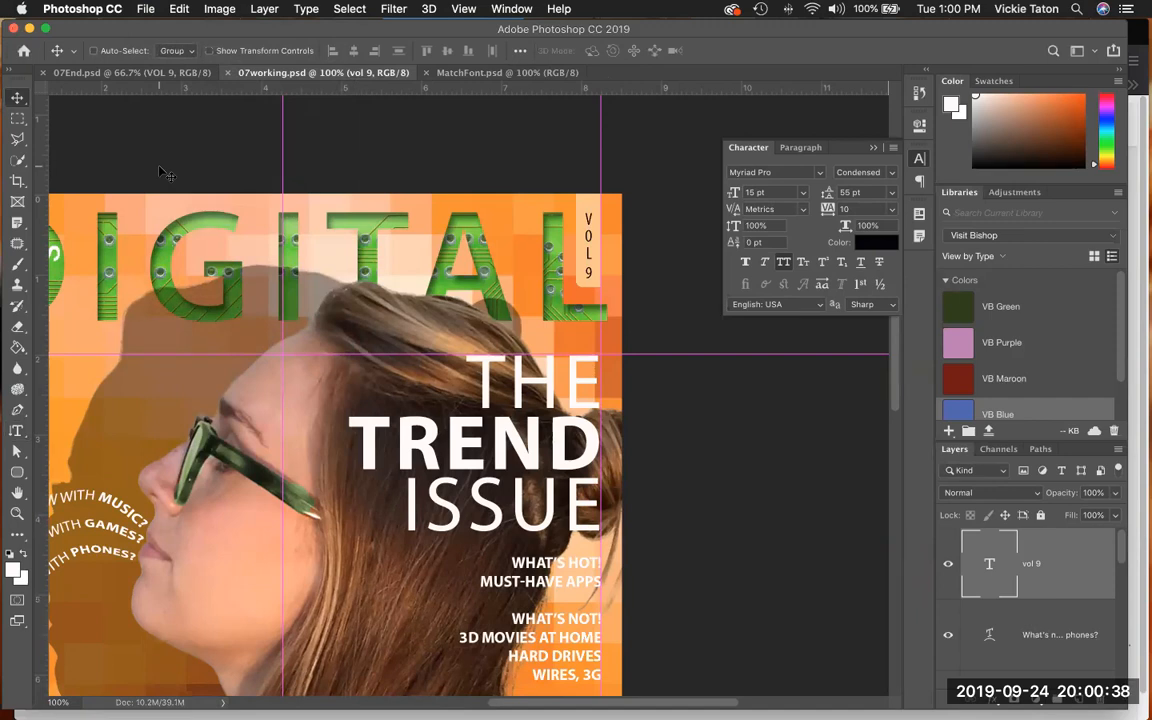
# - Delete the note annotation beside the woman's shoulder near the bottom of the cover
pyautogui.click(465, 12)
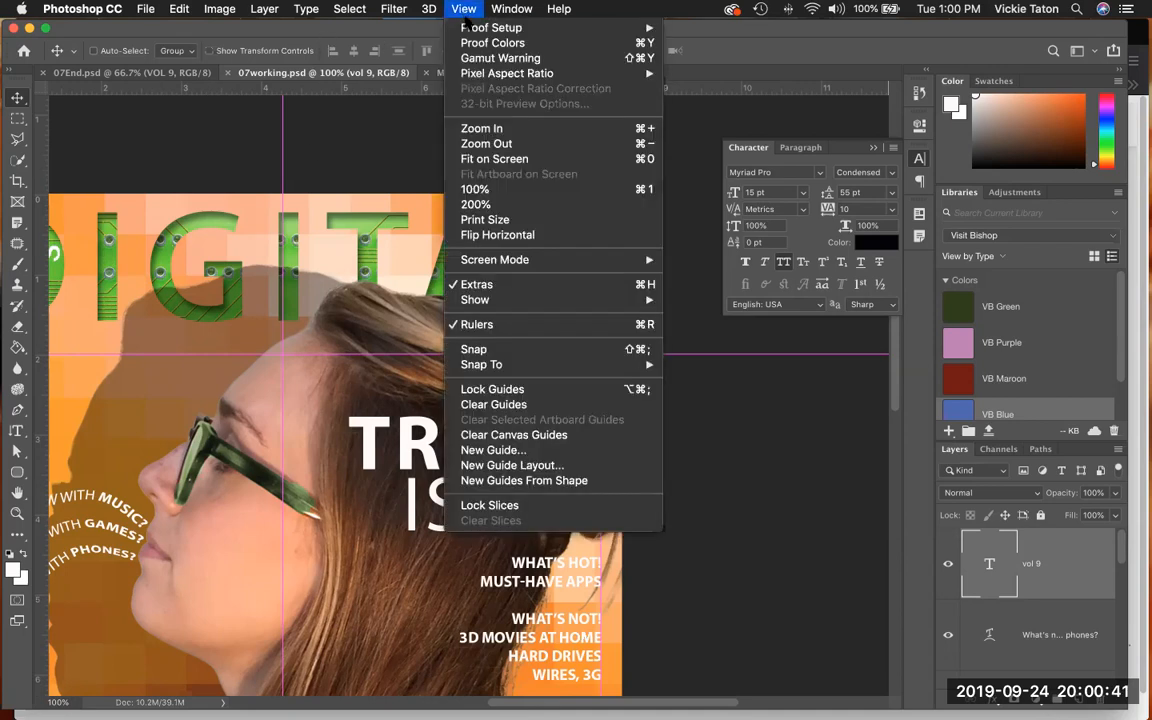
pyautogui.click(436, 158)
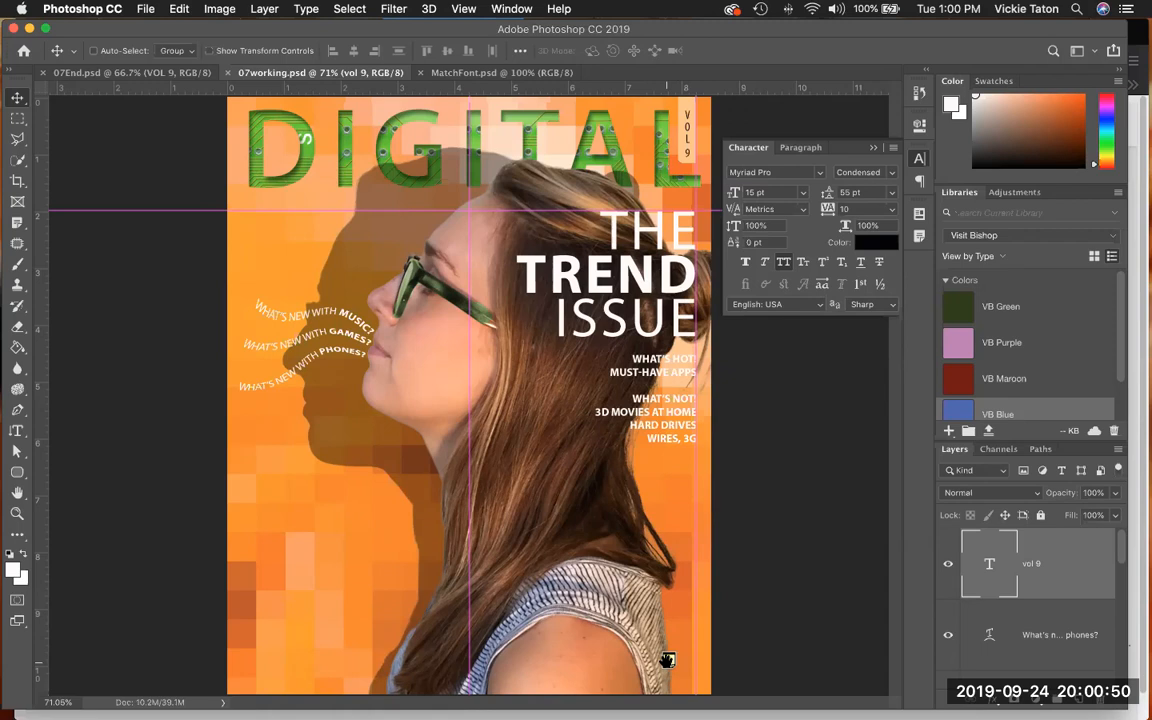
pyautogui.rightClick(667, 660)
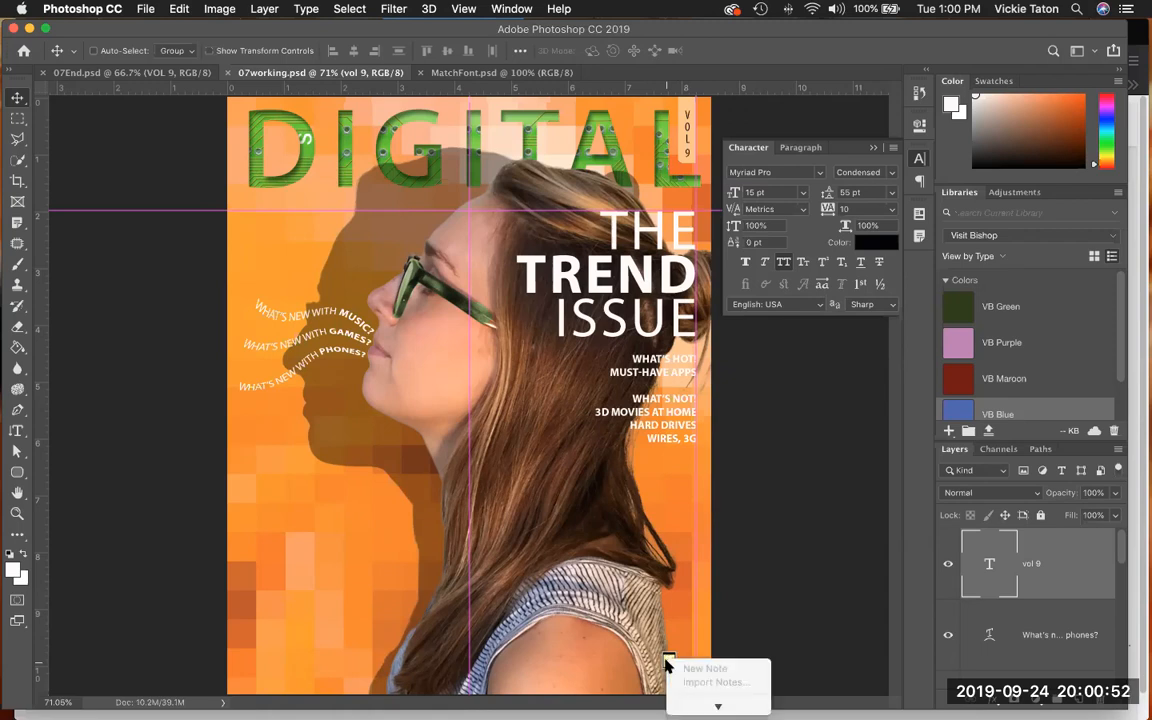
pyautogui.scroll(-3, 668, 666)
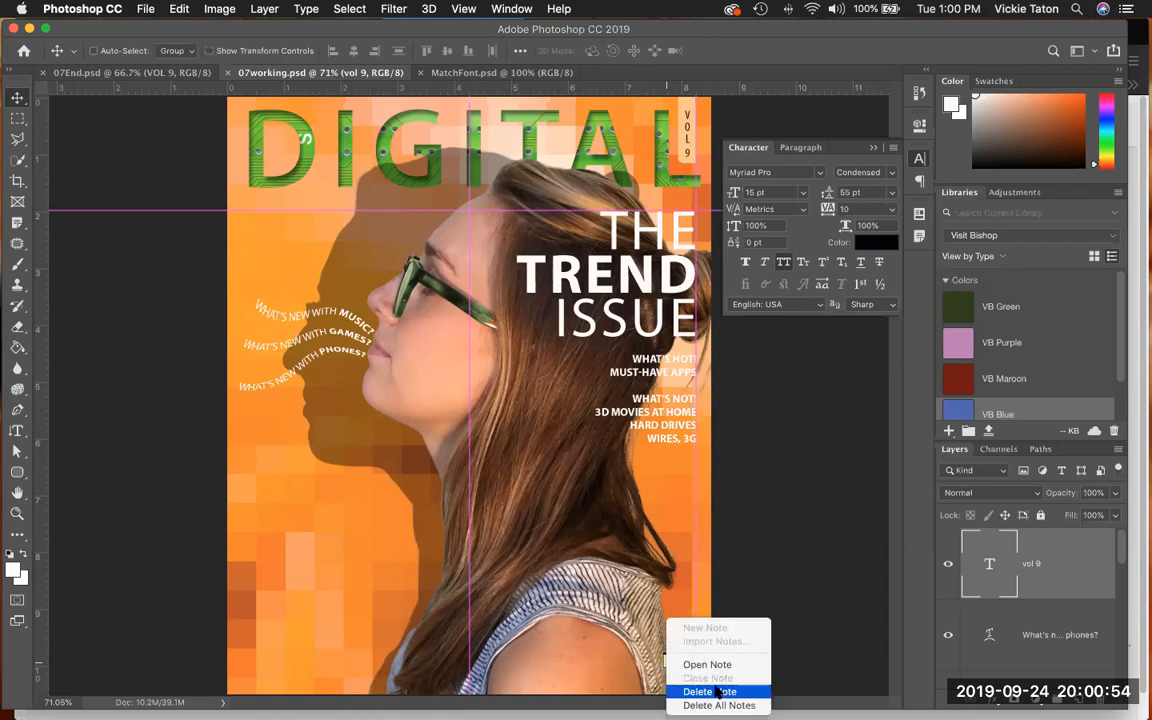
pyautogui.click(716, 691)
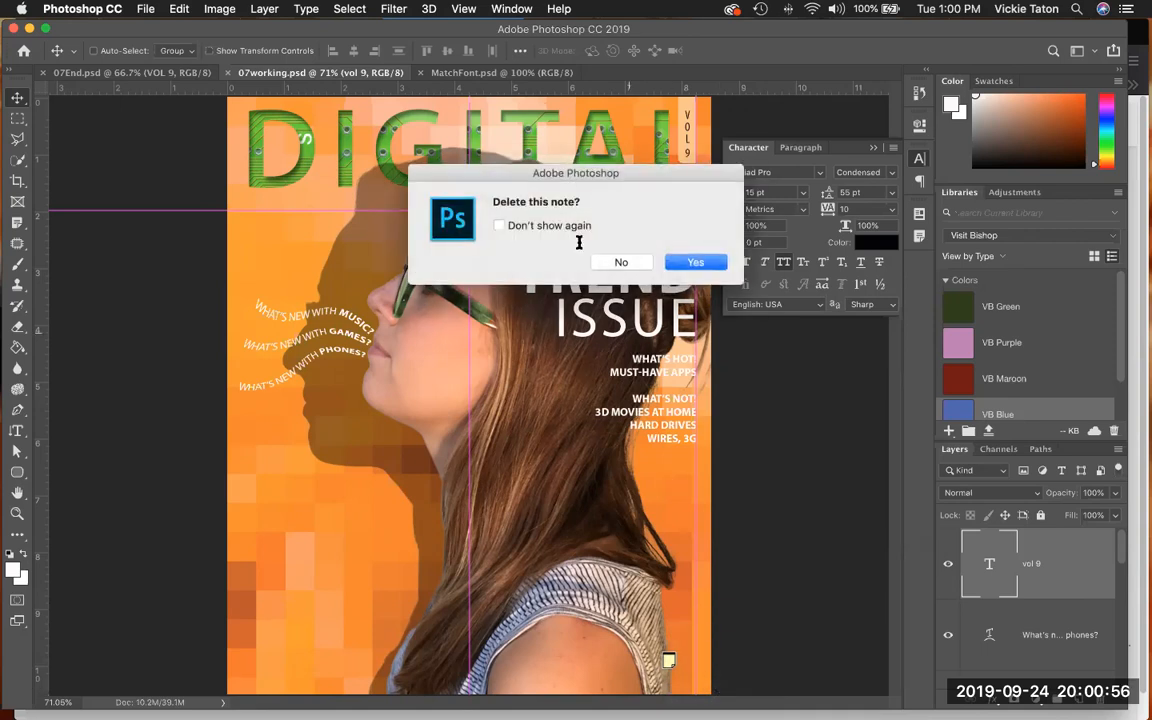
pyautogui.click(680, 261)
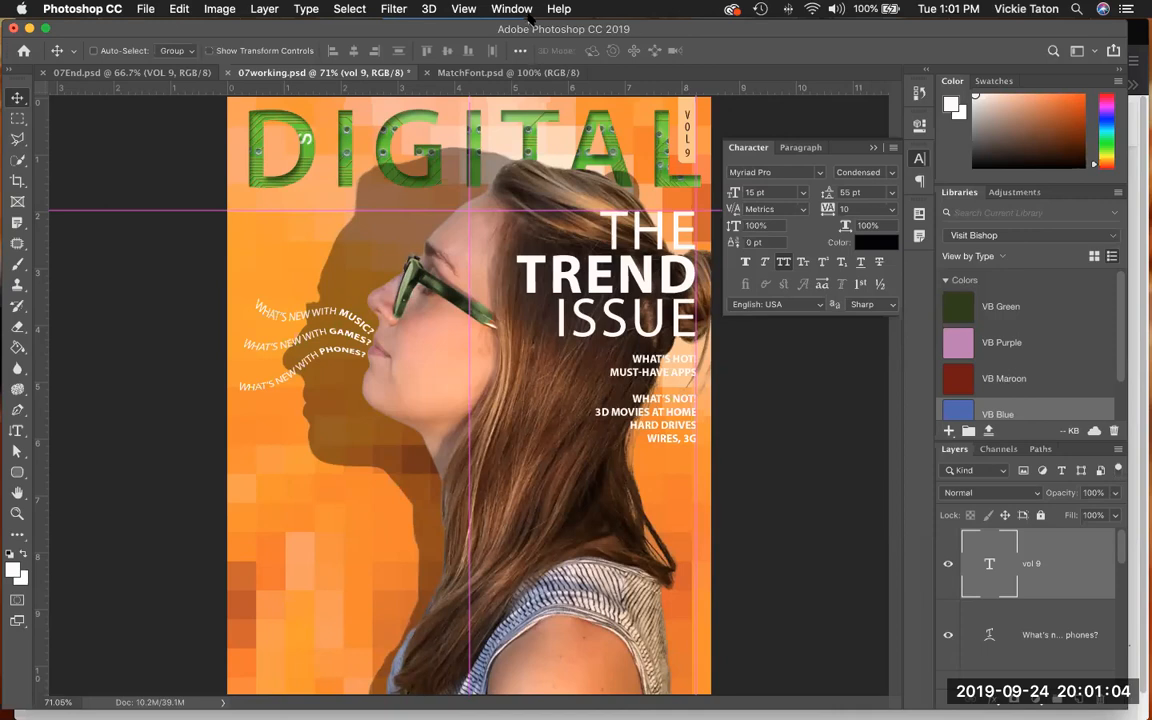
# - Hide the guides to show the cover without the magenta lines
pyautogui.click(466, 10)
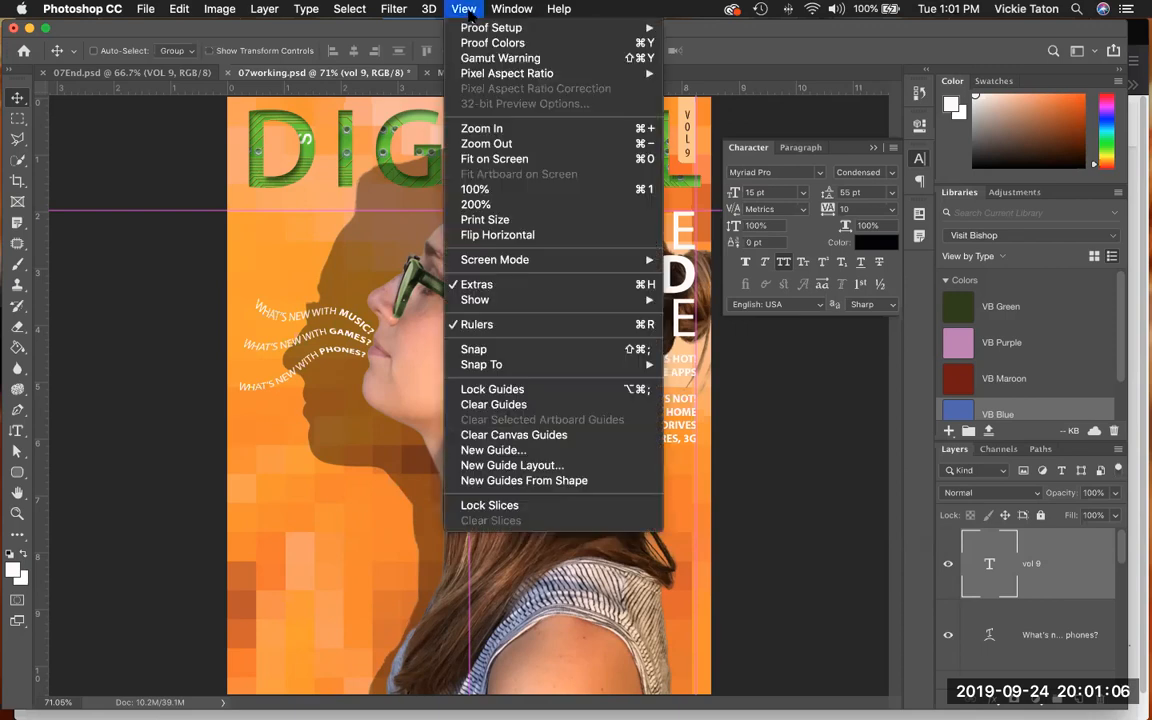
pyautogui.moveTo(503, 305)
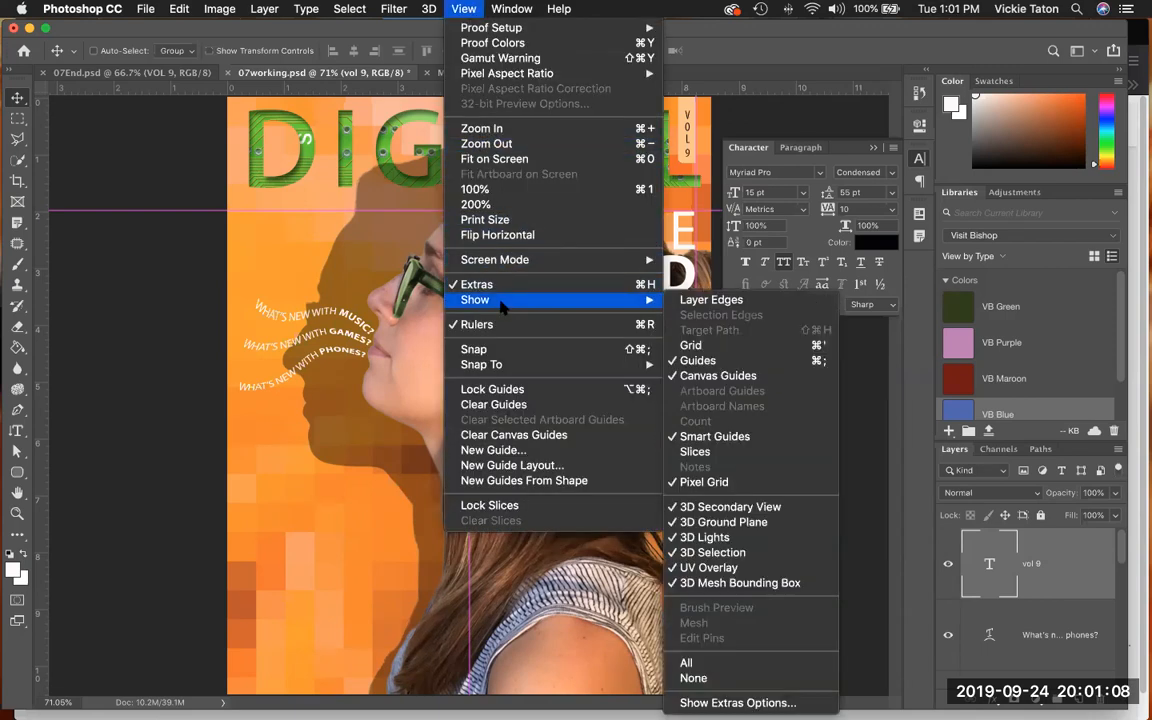
pyautogui.click(700, 361)
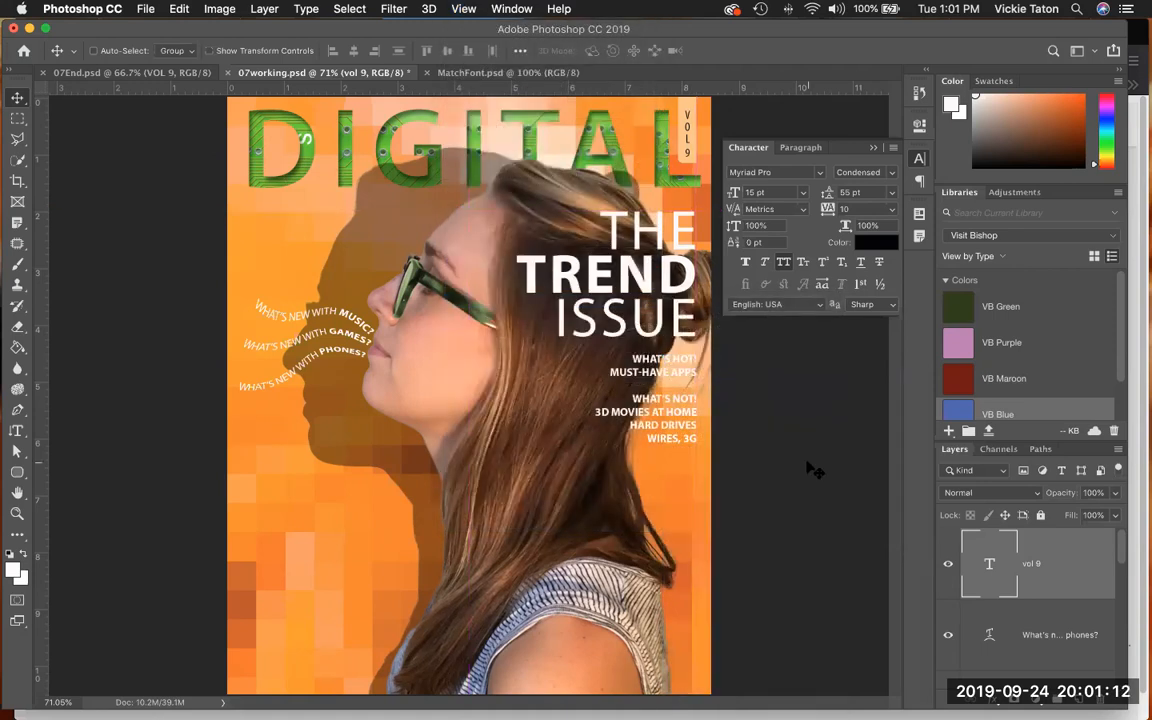